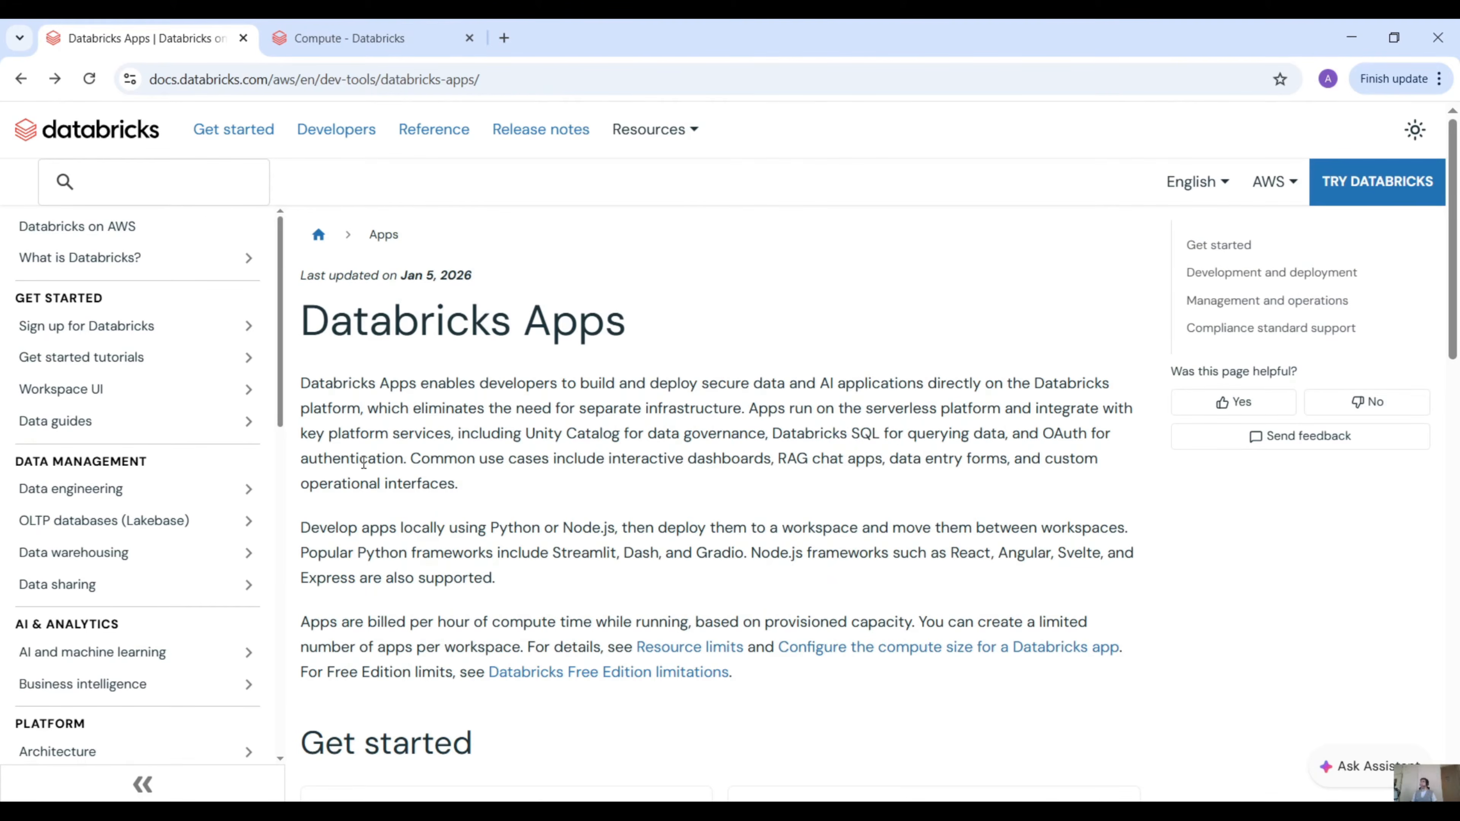
Step: Read the Databricks Apps overview, covering its use cases, supported Python and Node.js frameworks, and billing
drag(473, 484, 397, 433)
click(460, 465)
scroll(461, 465, down, 2)
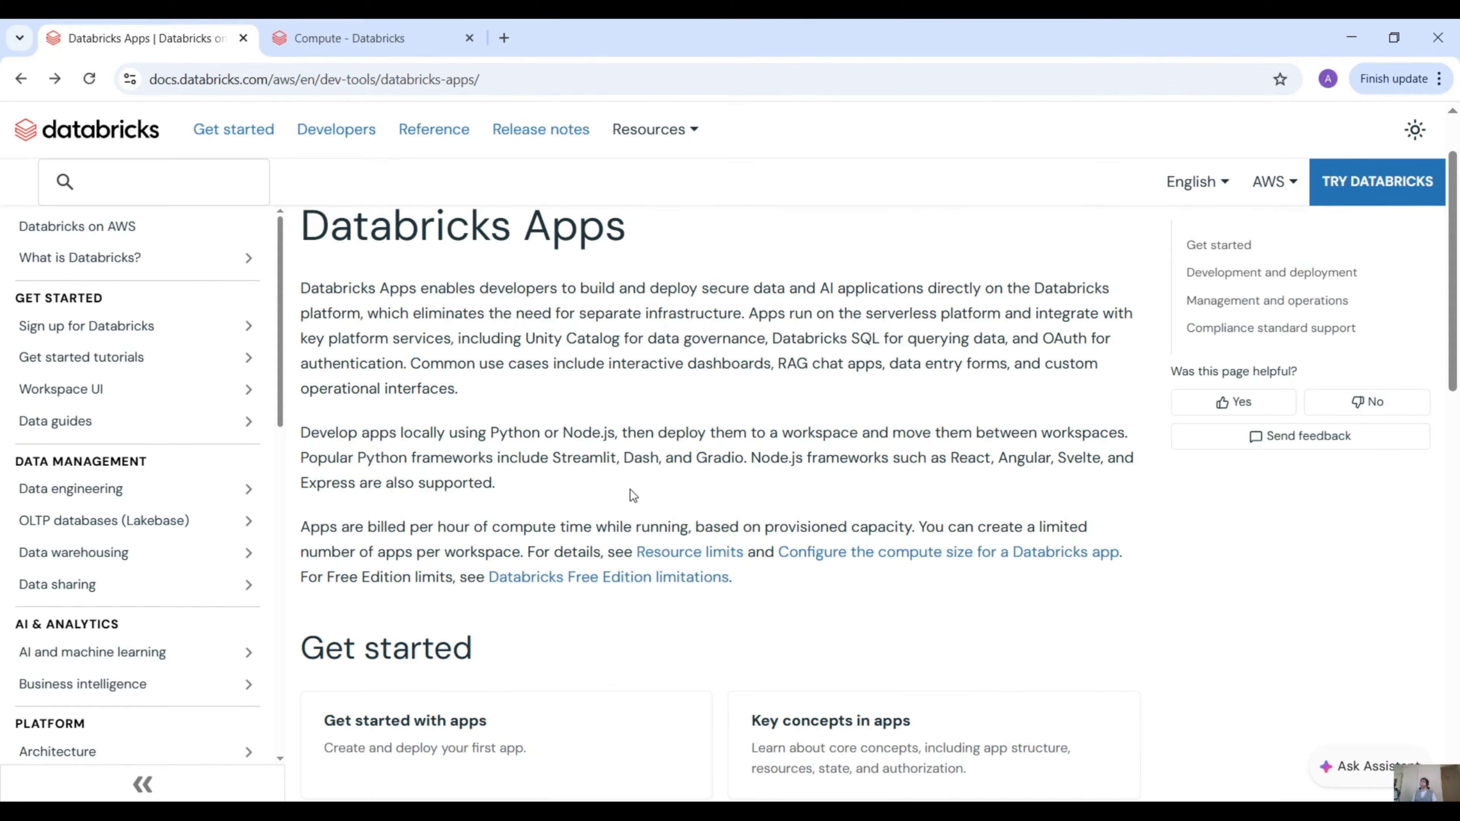
scroll(635, 489, down, 2)
drag(397, 341, 445, 340)
click(532, 412)
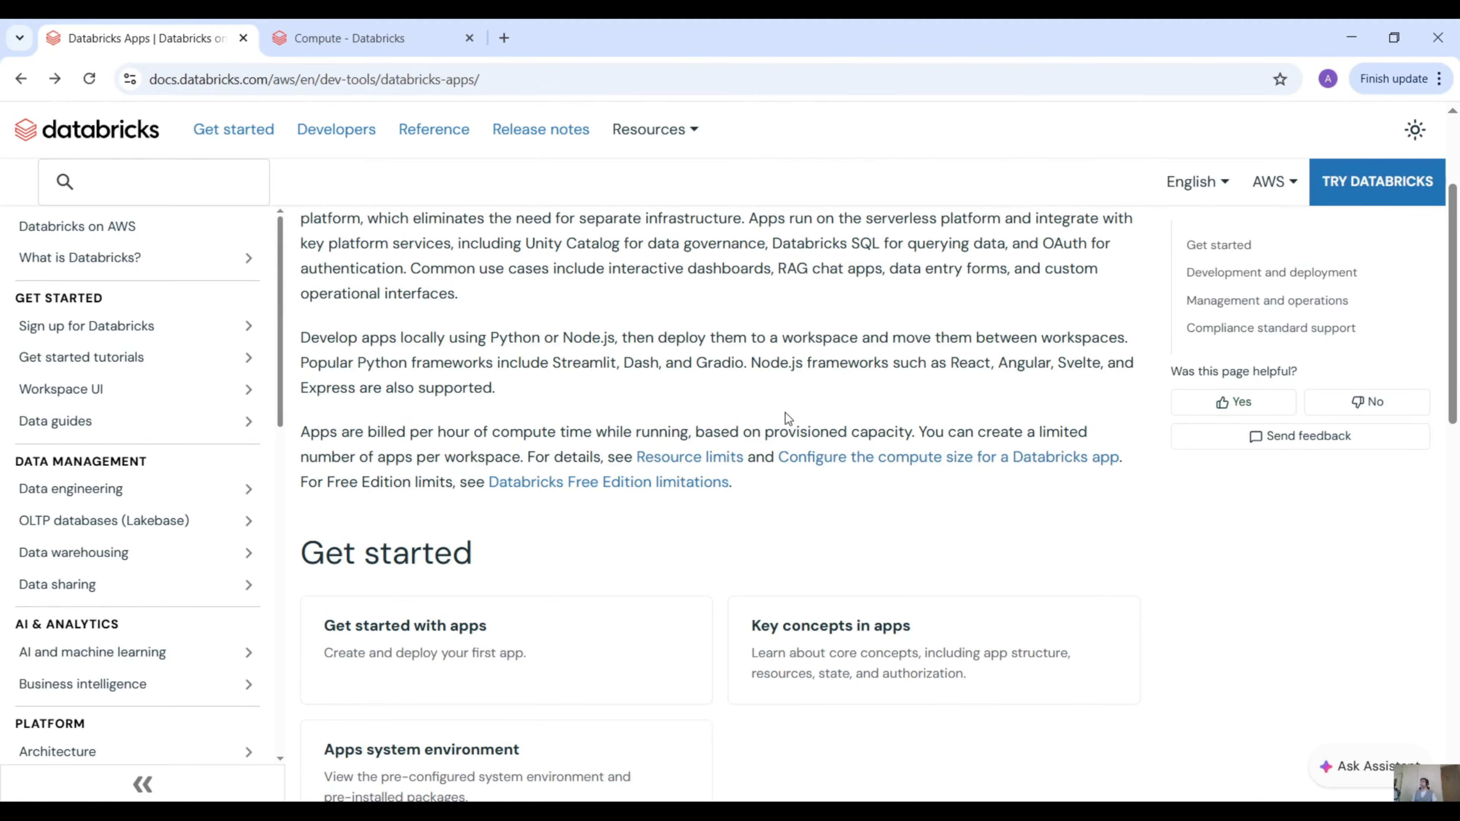
drag(322, 367, 523, 360)
click(383, 364)
click(568, 364)
drag(572, 371, 621, 369)
click(669, 371)
scroll(458, 389, down, 2)
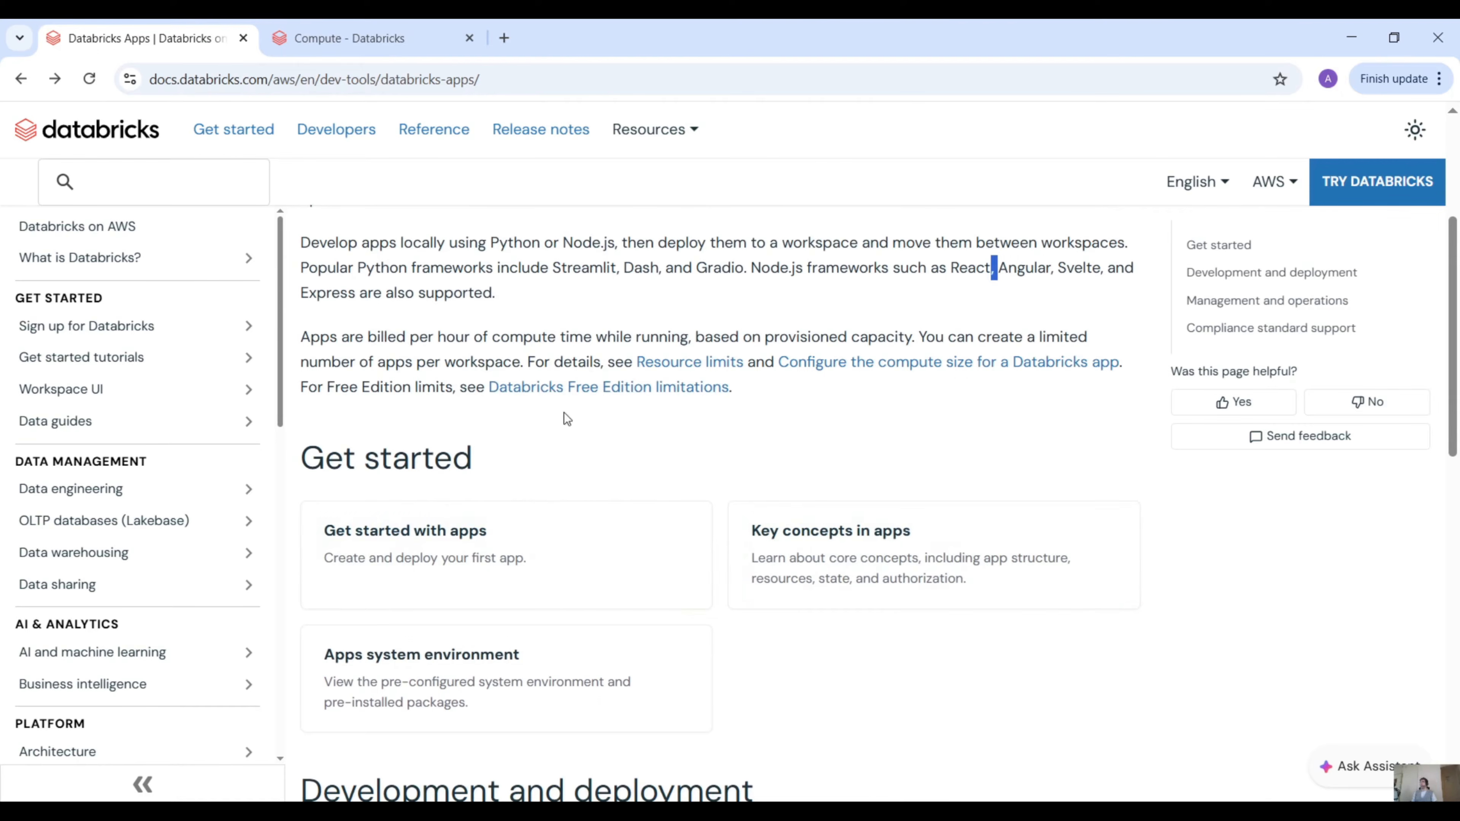
Step: Open the "Get started with apps" article and read the list of tasks its example walks through
click(410, 549)
scroll(556, 519, down, 5)
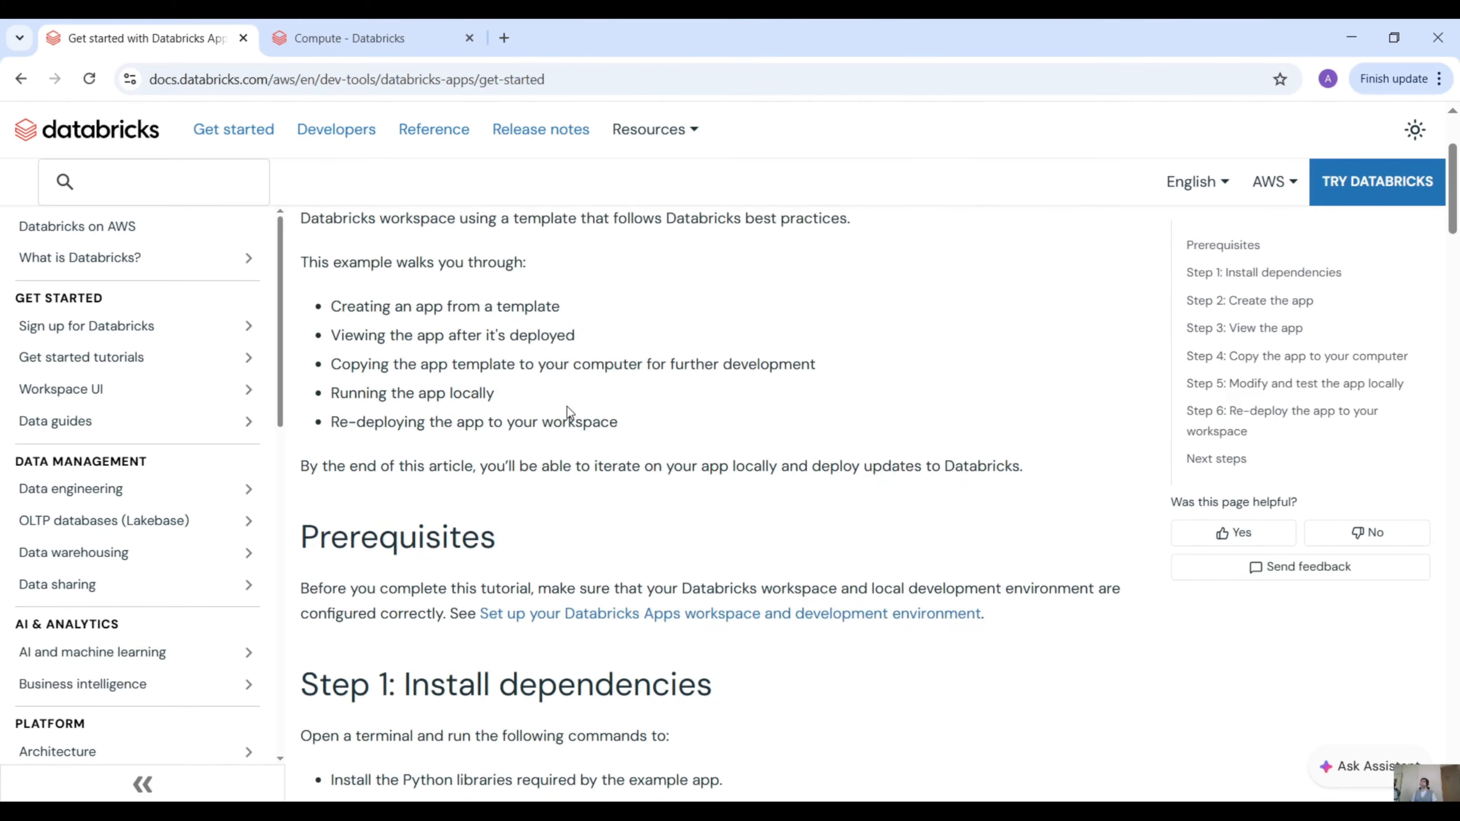
scroll(568, 405, up, 5)
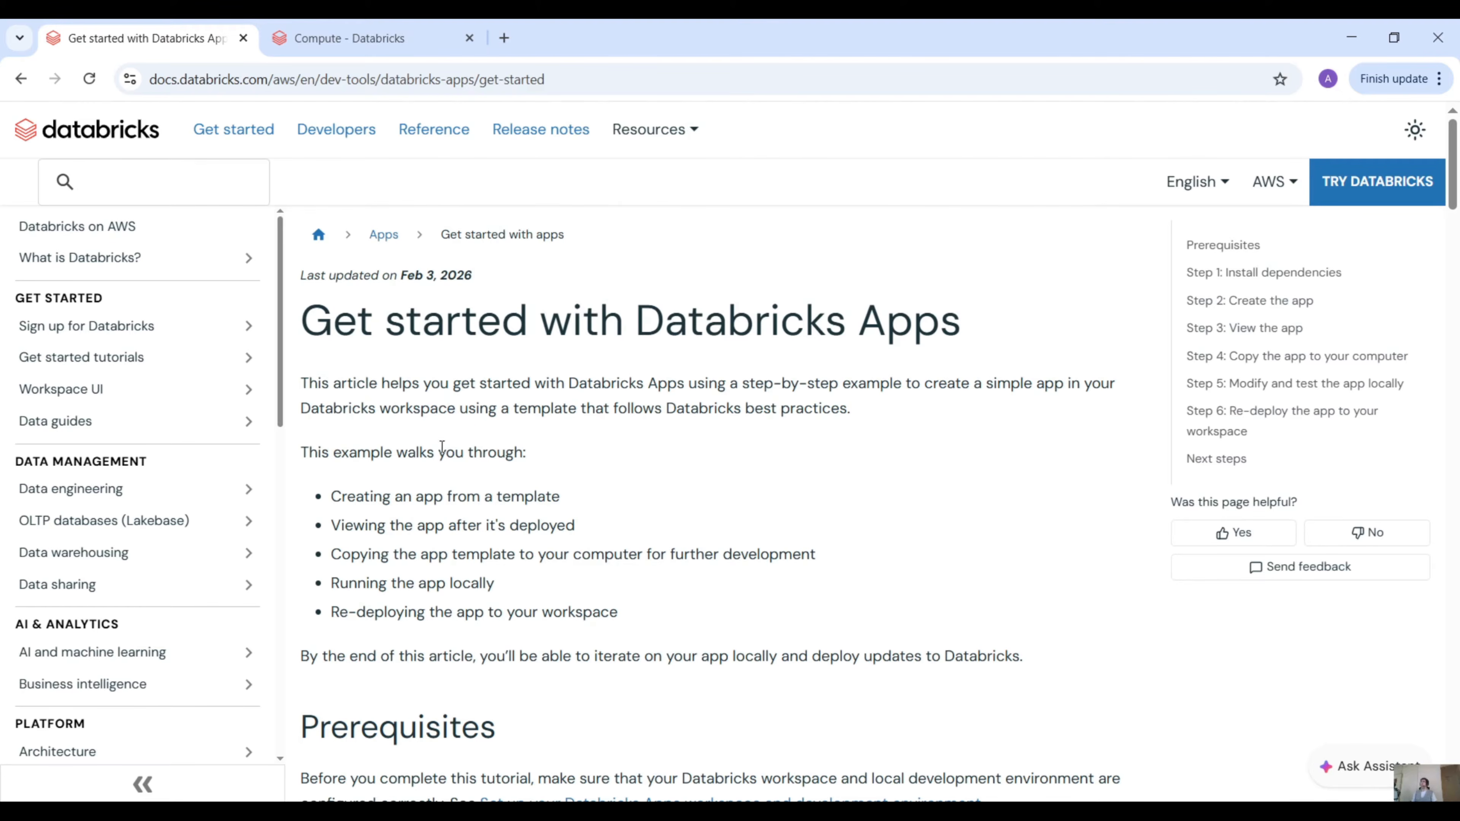
scroll(453, 463, down, 2)
drag(371, 357, 443, 353)
click(492, 391)
drag(337, 401, 618, 430)
click(505, 476)
click(618, 430)
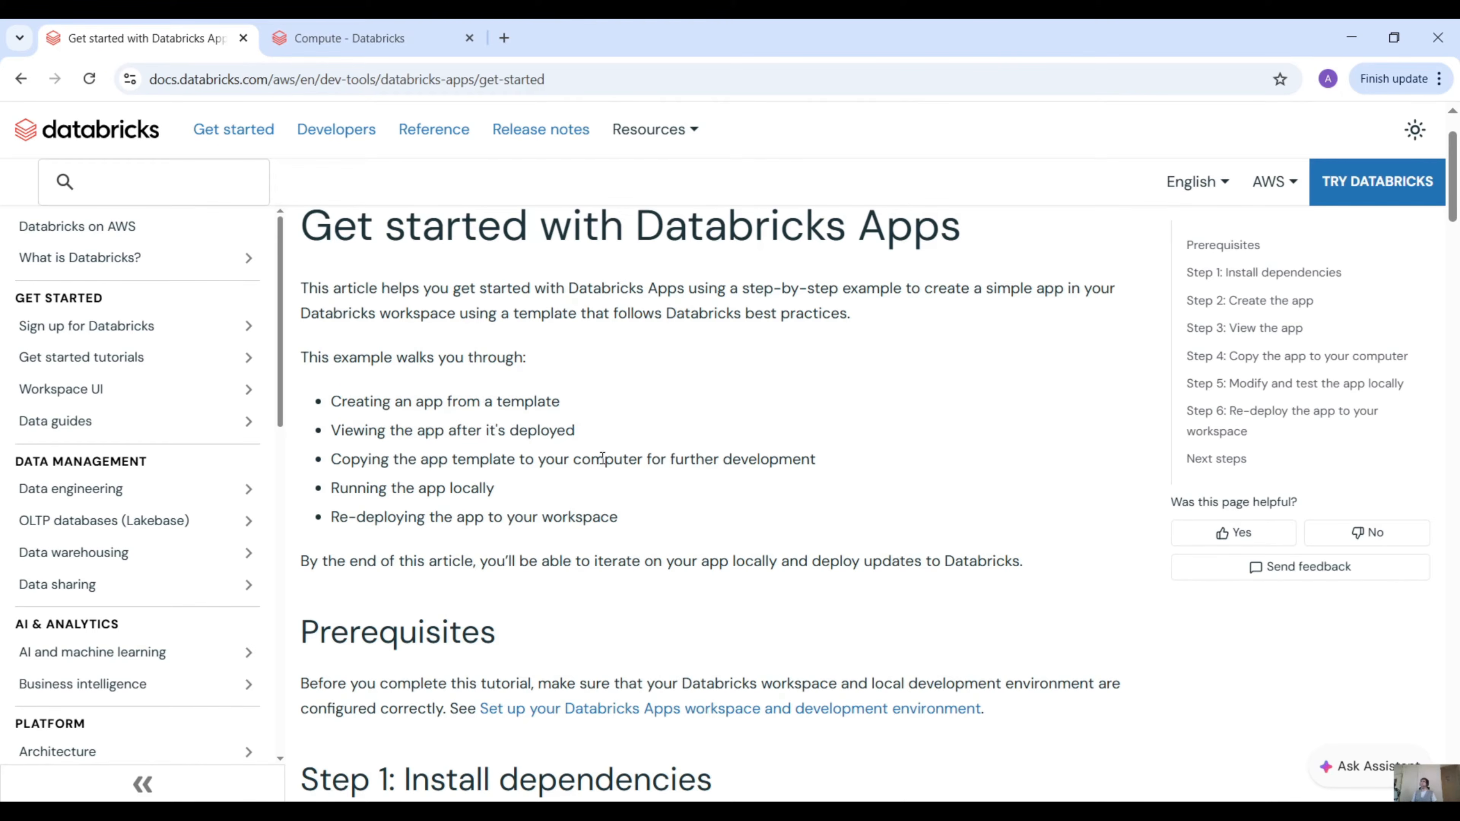
drag(349, 460, 506, 471)
click(512, 497)
scroll(508, 486, down, 2)
drag(349, 393, 612, 408)
click(612, 409)
drag(399, 426, 515, 428)
click(548, 470)
Step: Skim the article's prerequisites and Steps 1 to 6, from installing dependencies to re-deploying the app
scroll(552, 460, down, 8)
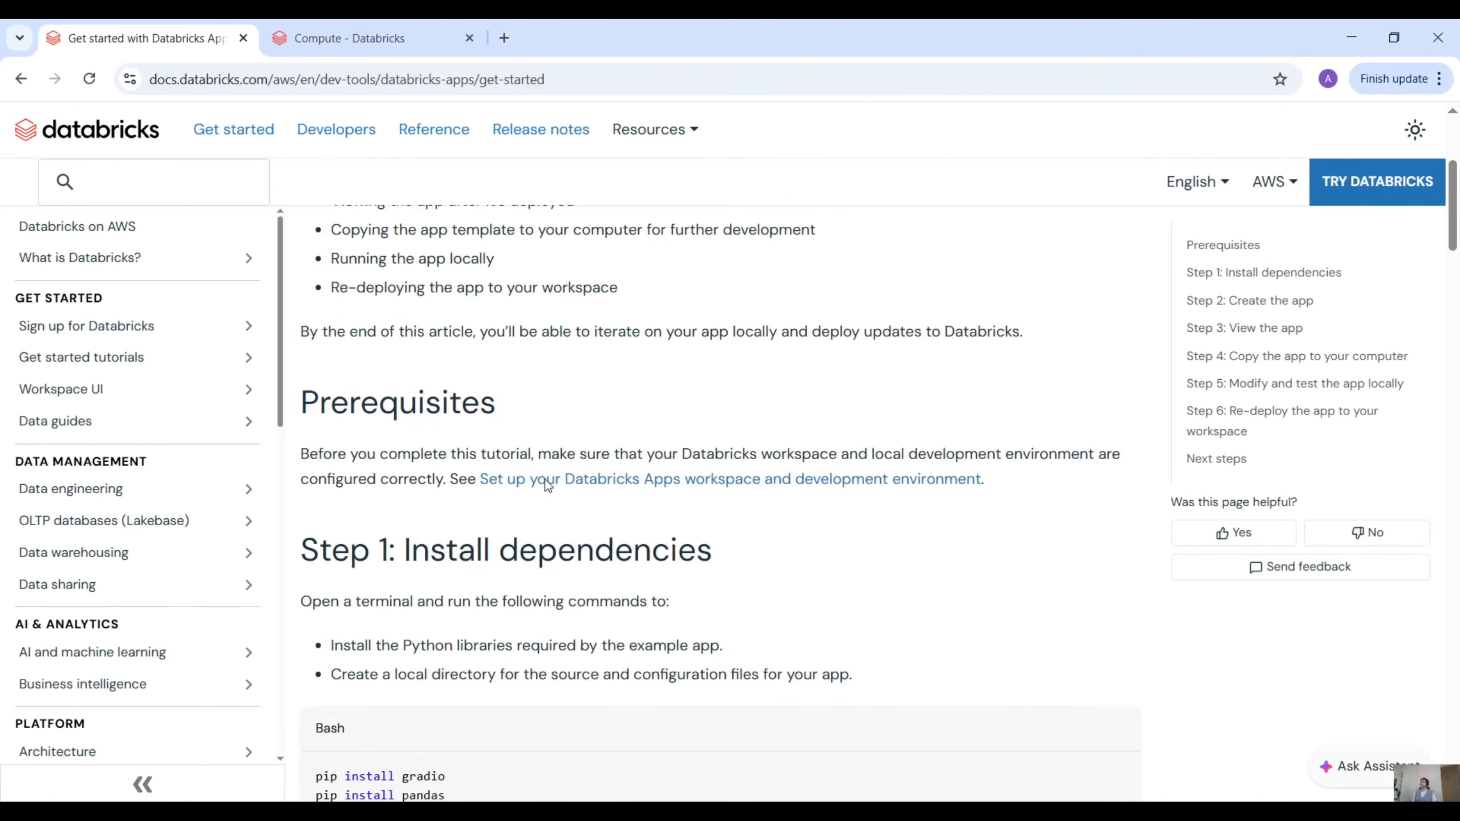
scroll(530, 378, down, 1)
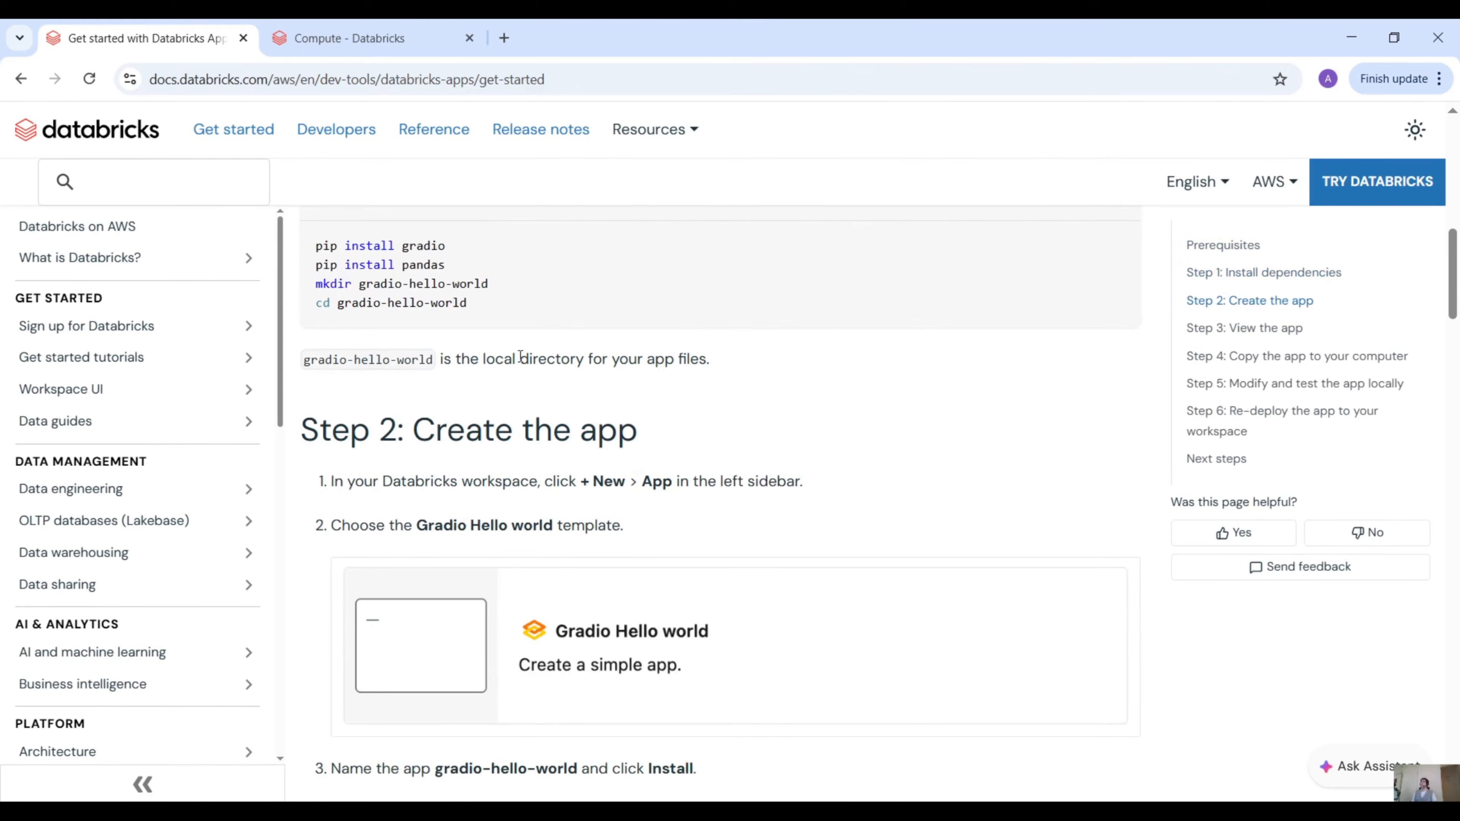
scroll(551, 470, down, 15)
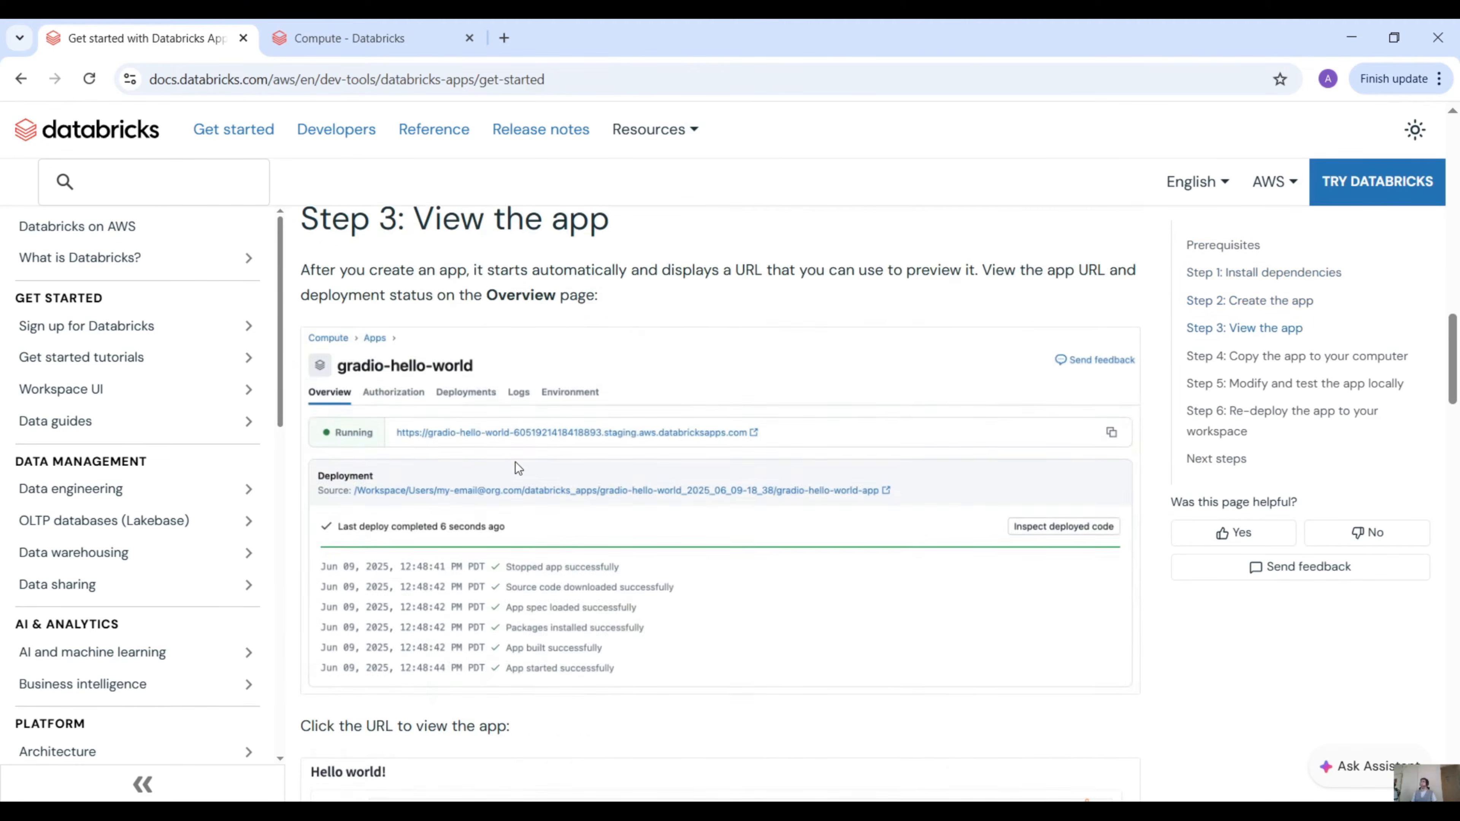
scroll(528, 462, down, 20)
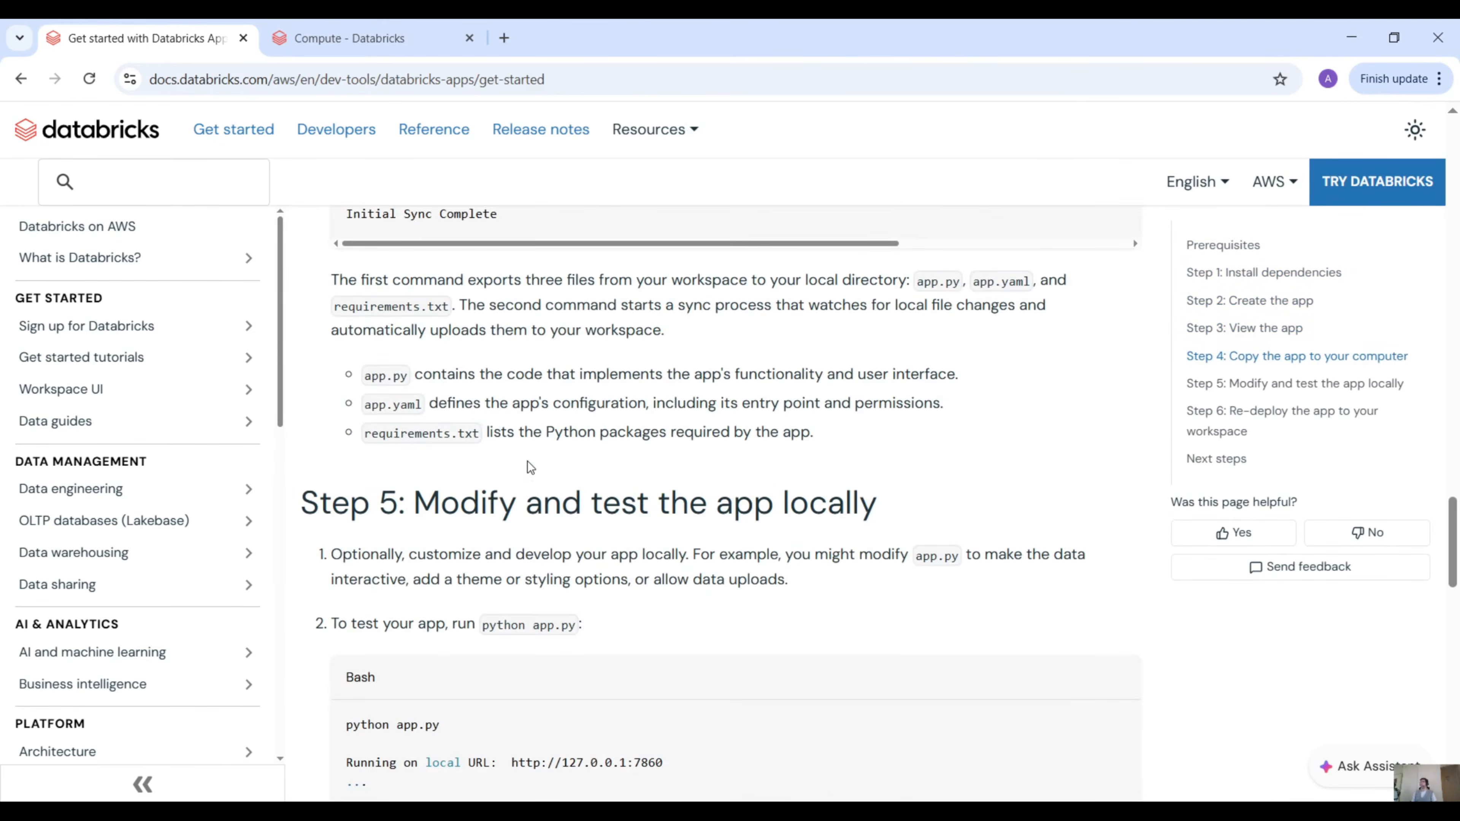
scroll(527, 462, down, 12)
scroll(527, 463, up, 17)
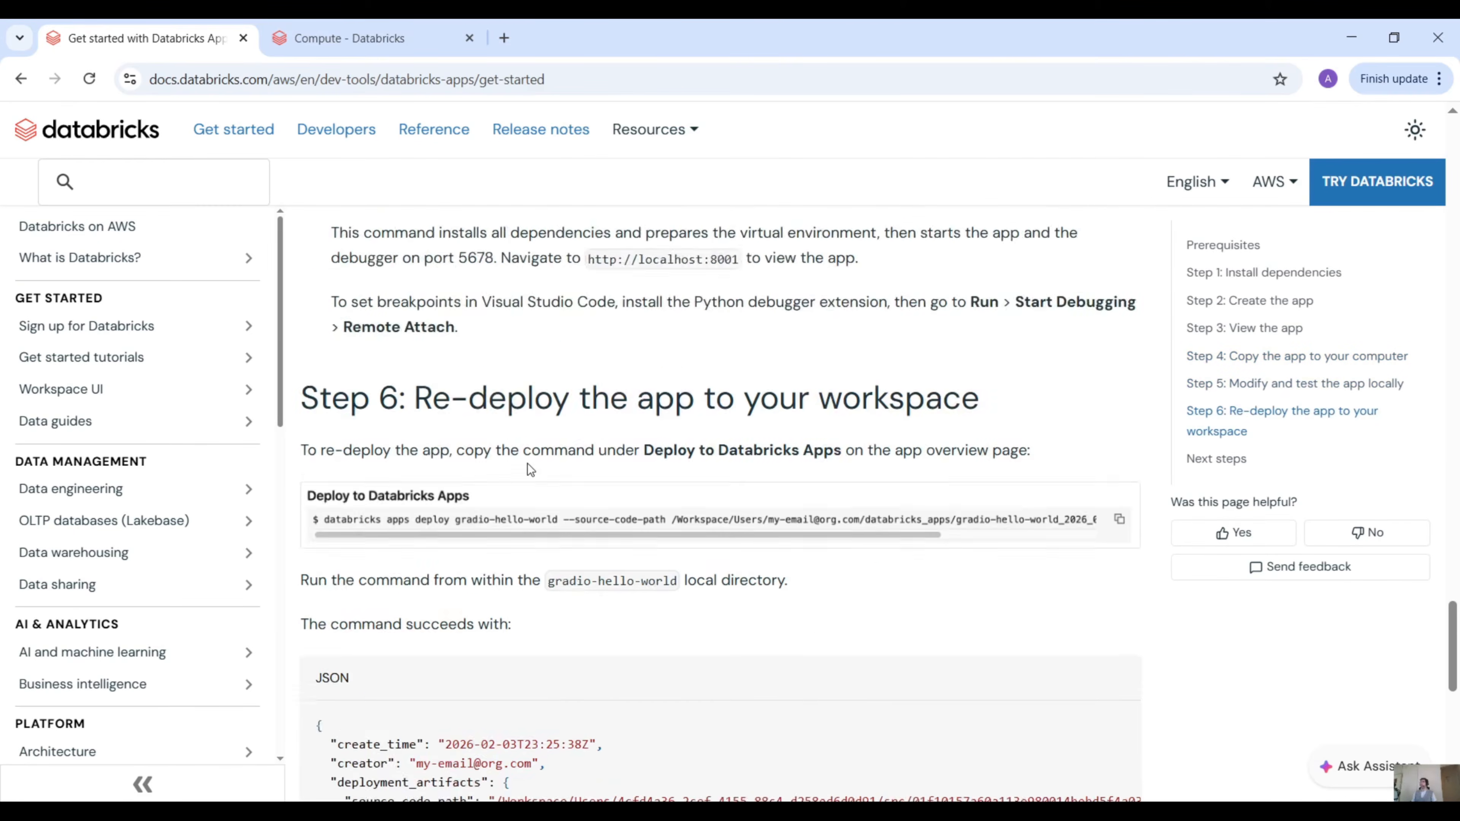
scroll(526, 454, up, 20)
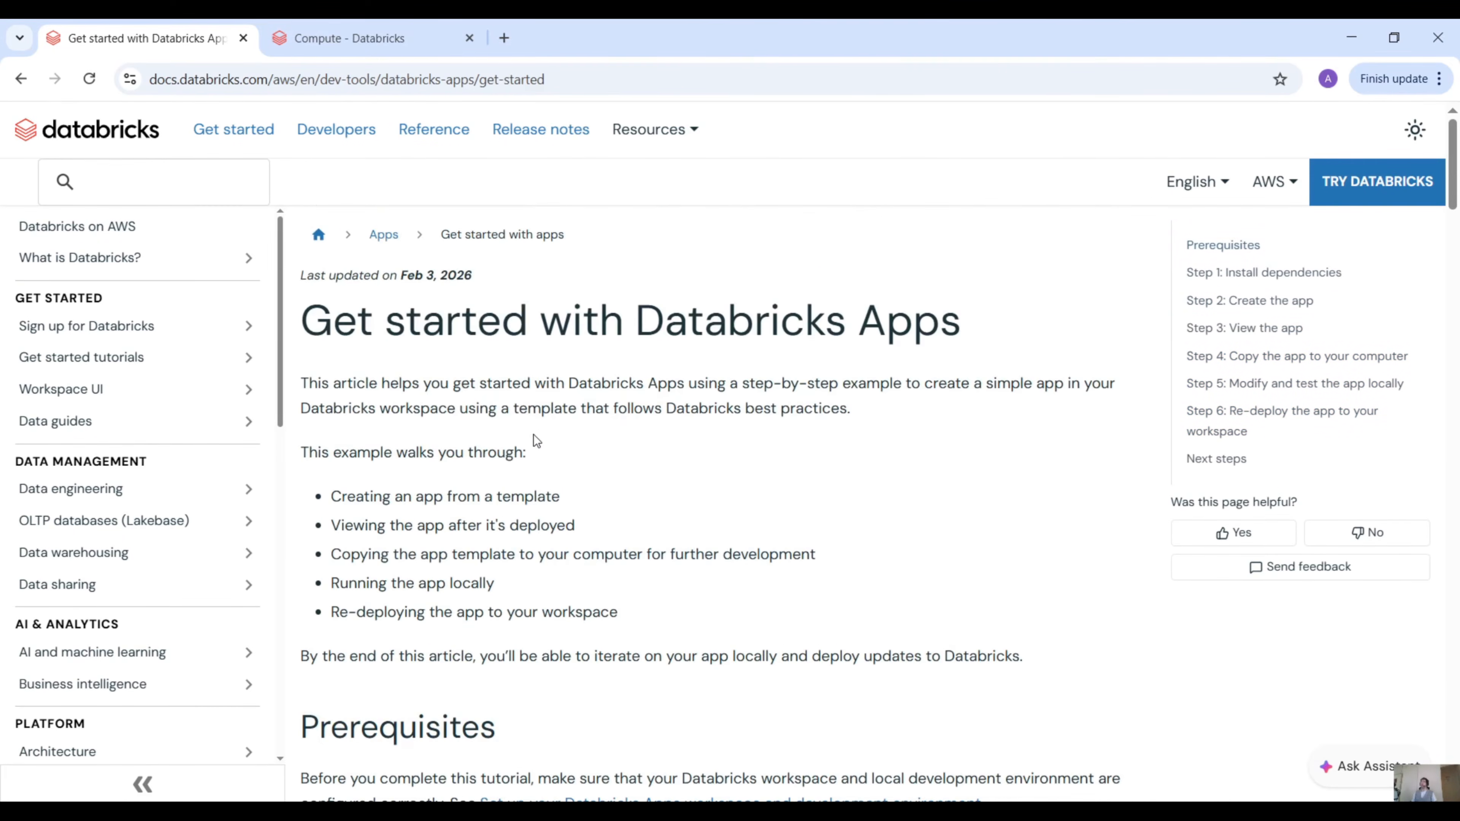
Step: In the Databricks workspace's Lakebase compute, create a provisioned database instance named lakebase with 1 CU (~16 GB RAM) capacity
click(358, 38)
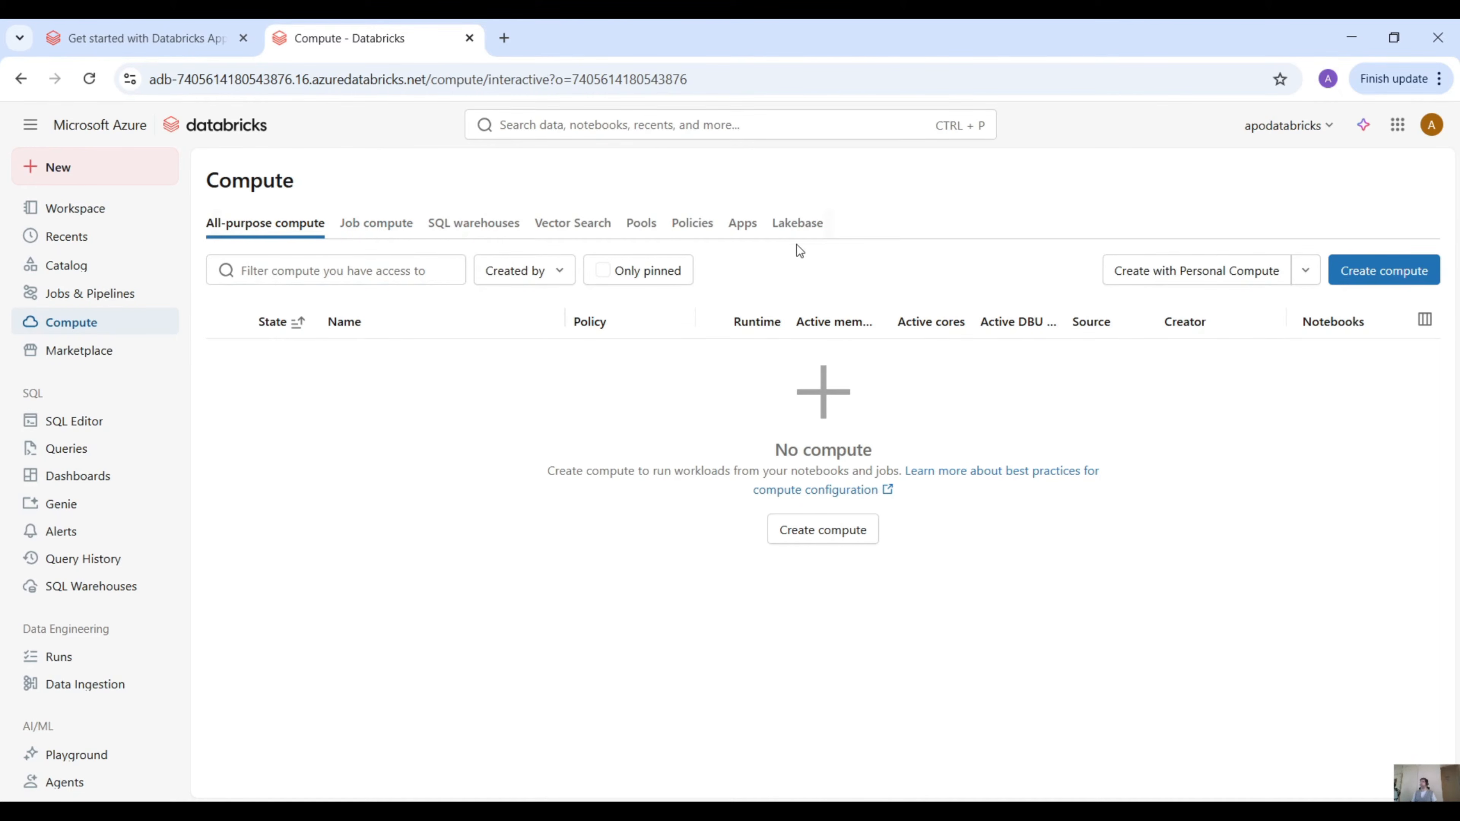
click(804, 226)
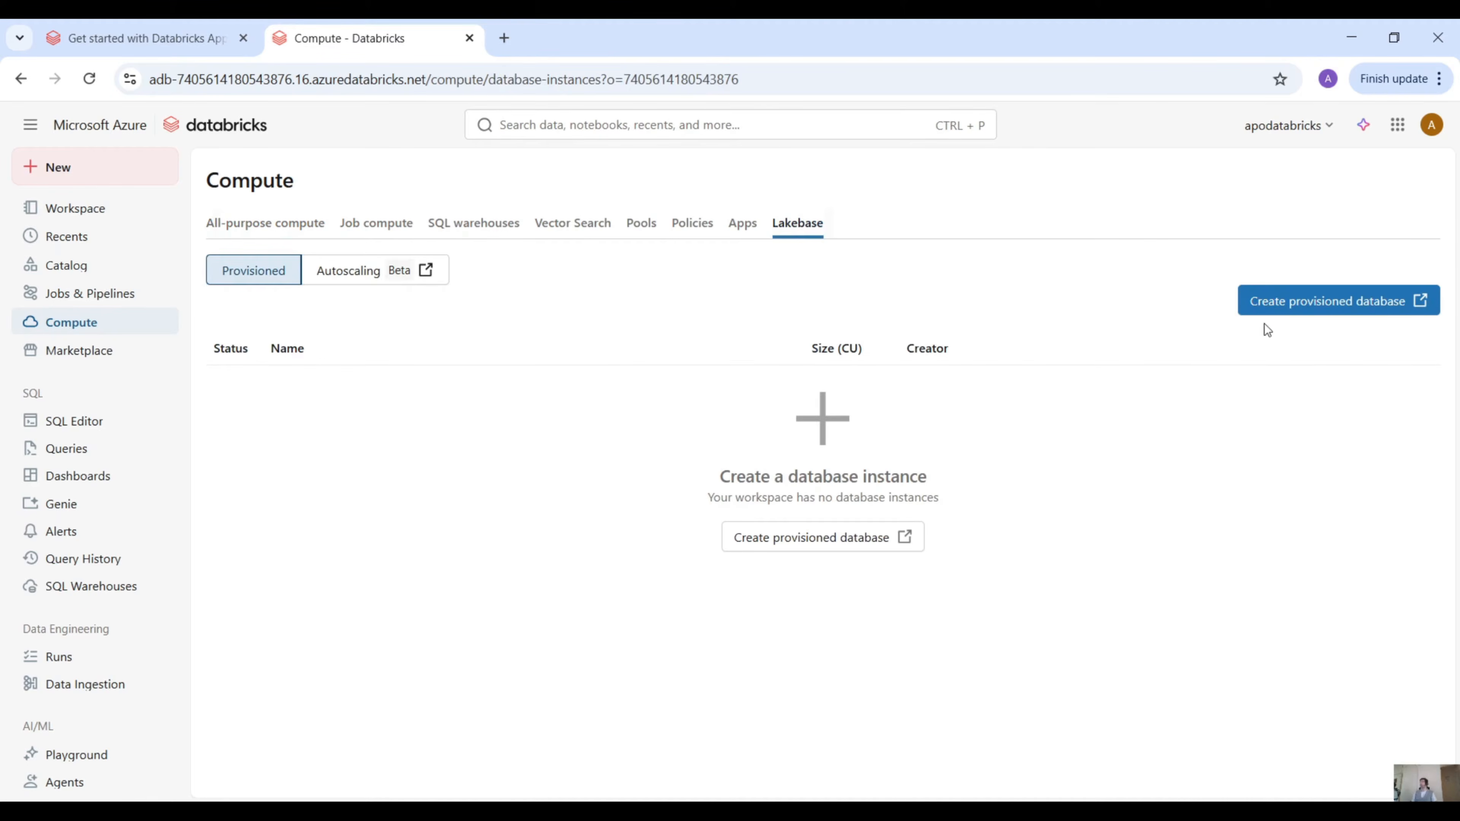
click(1265, 304)
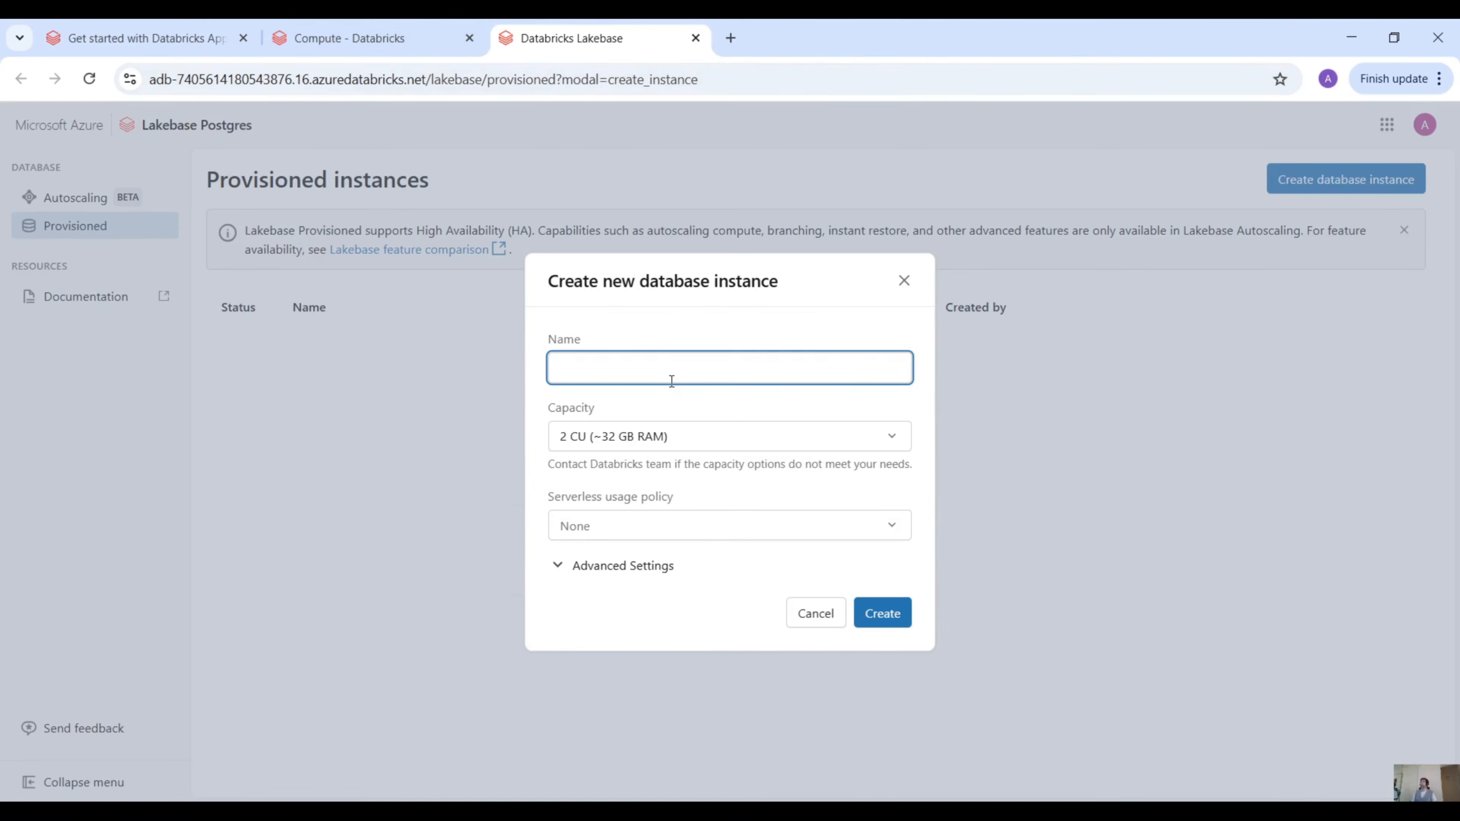
text(lakebase)
click(632, 443)
click(601, 473)
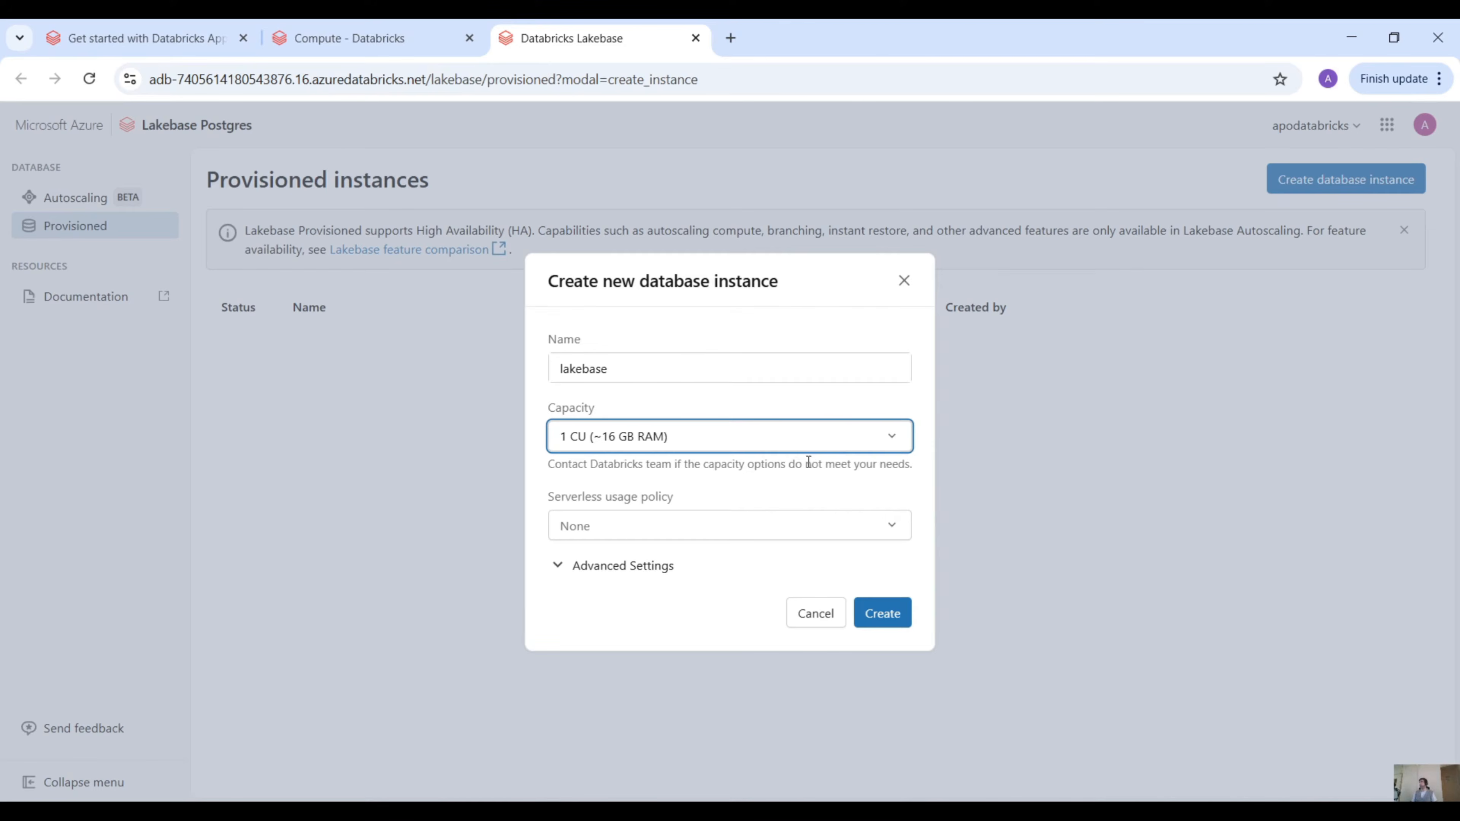
click(885, 631)
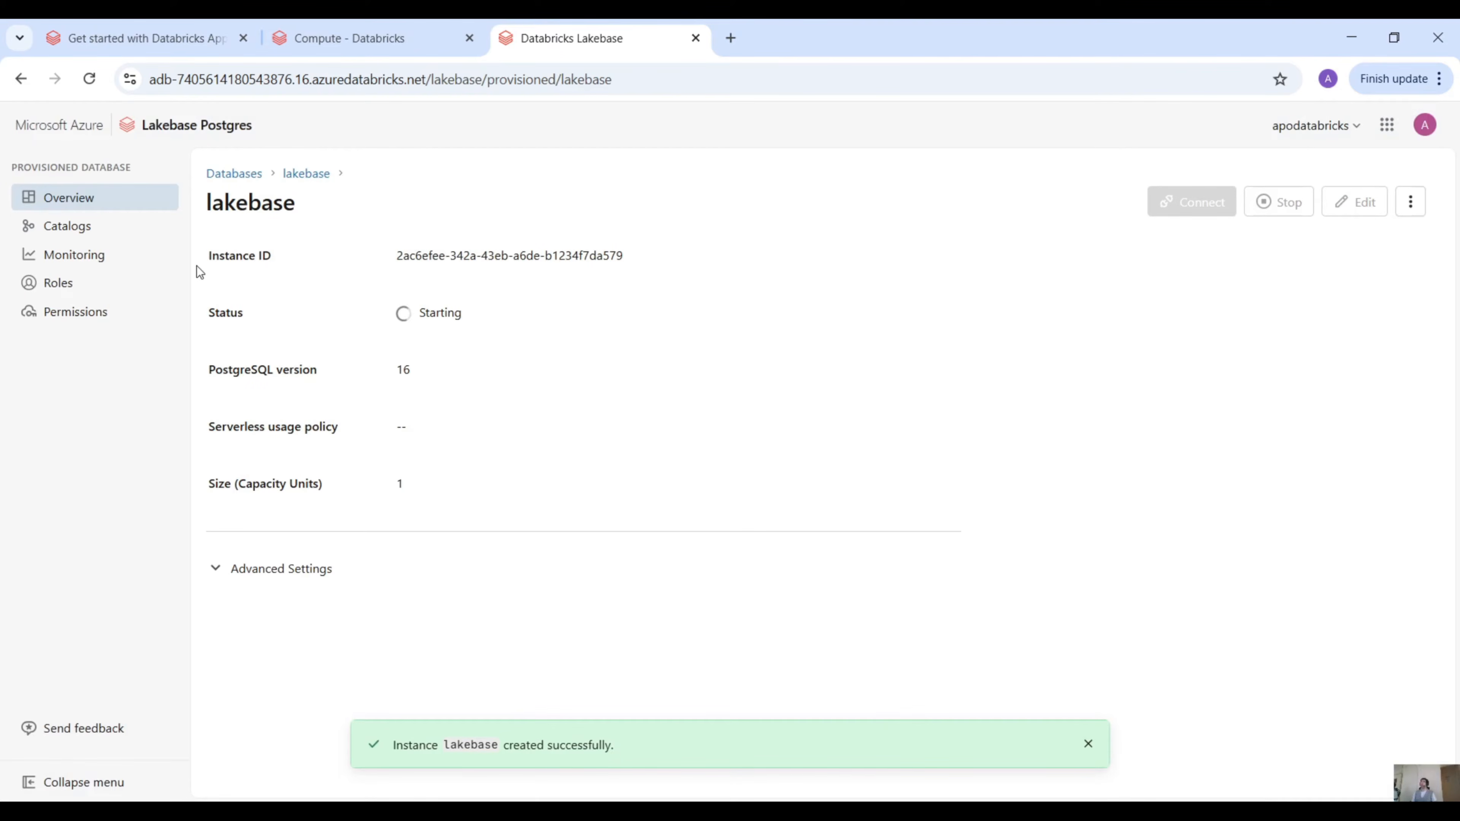
Step: Check the lakebase instance's catalogs and its overview while it starts
click(85, 230)
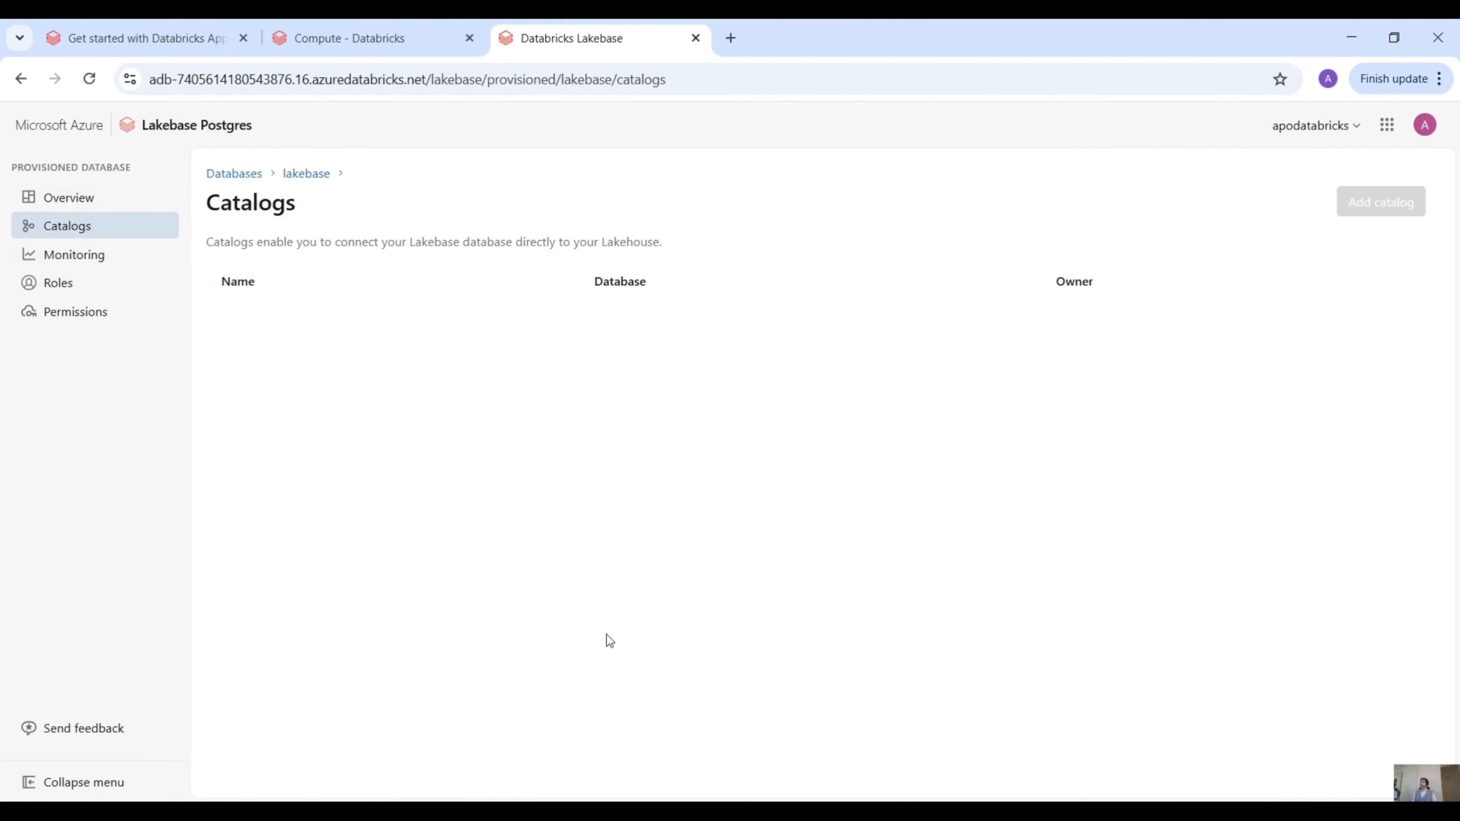
click(48, 201)
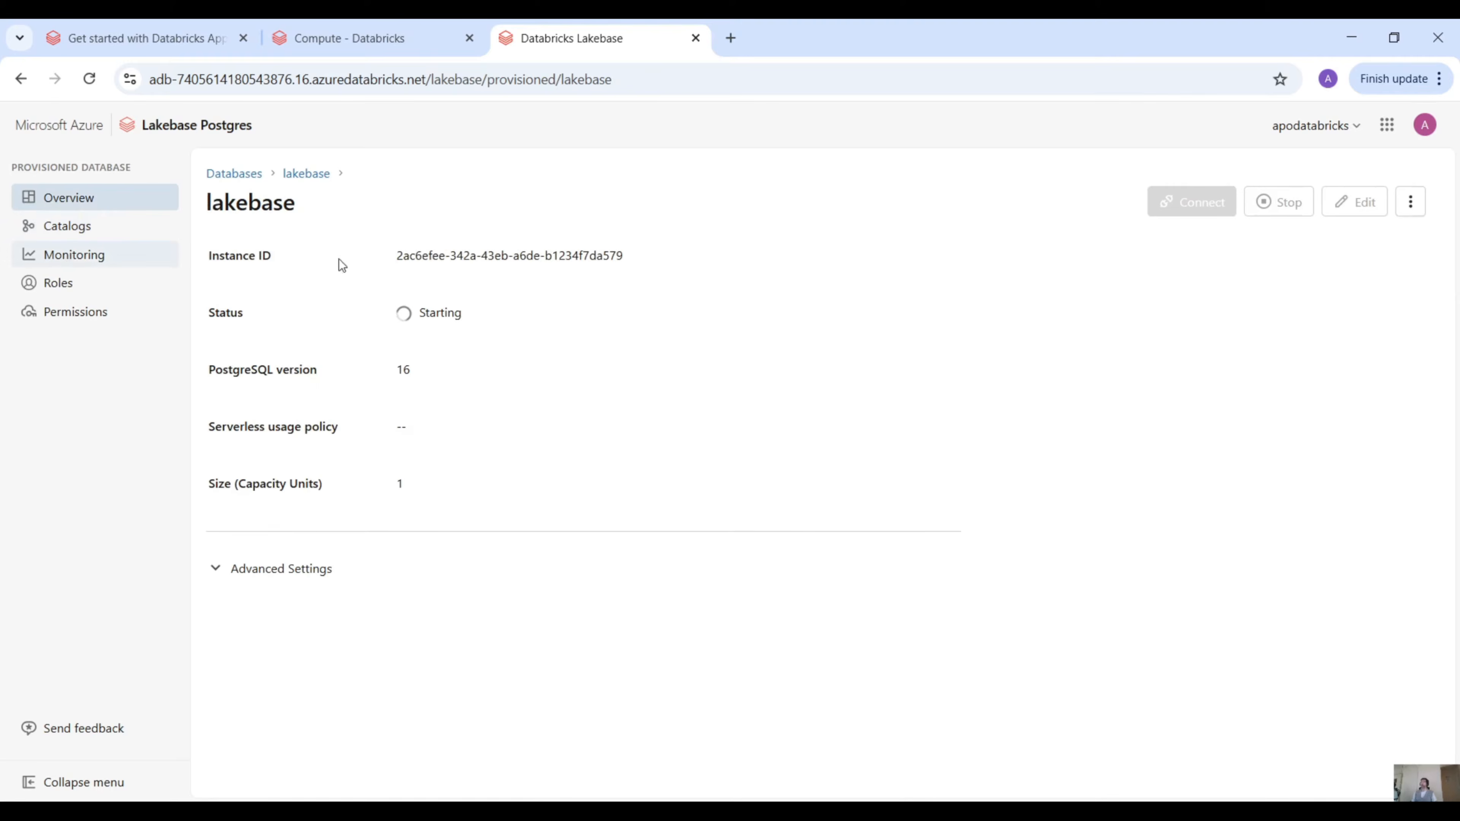
click(97, 229)
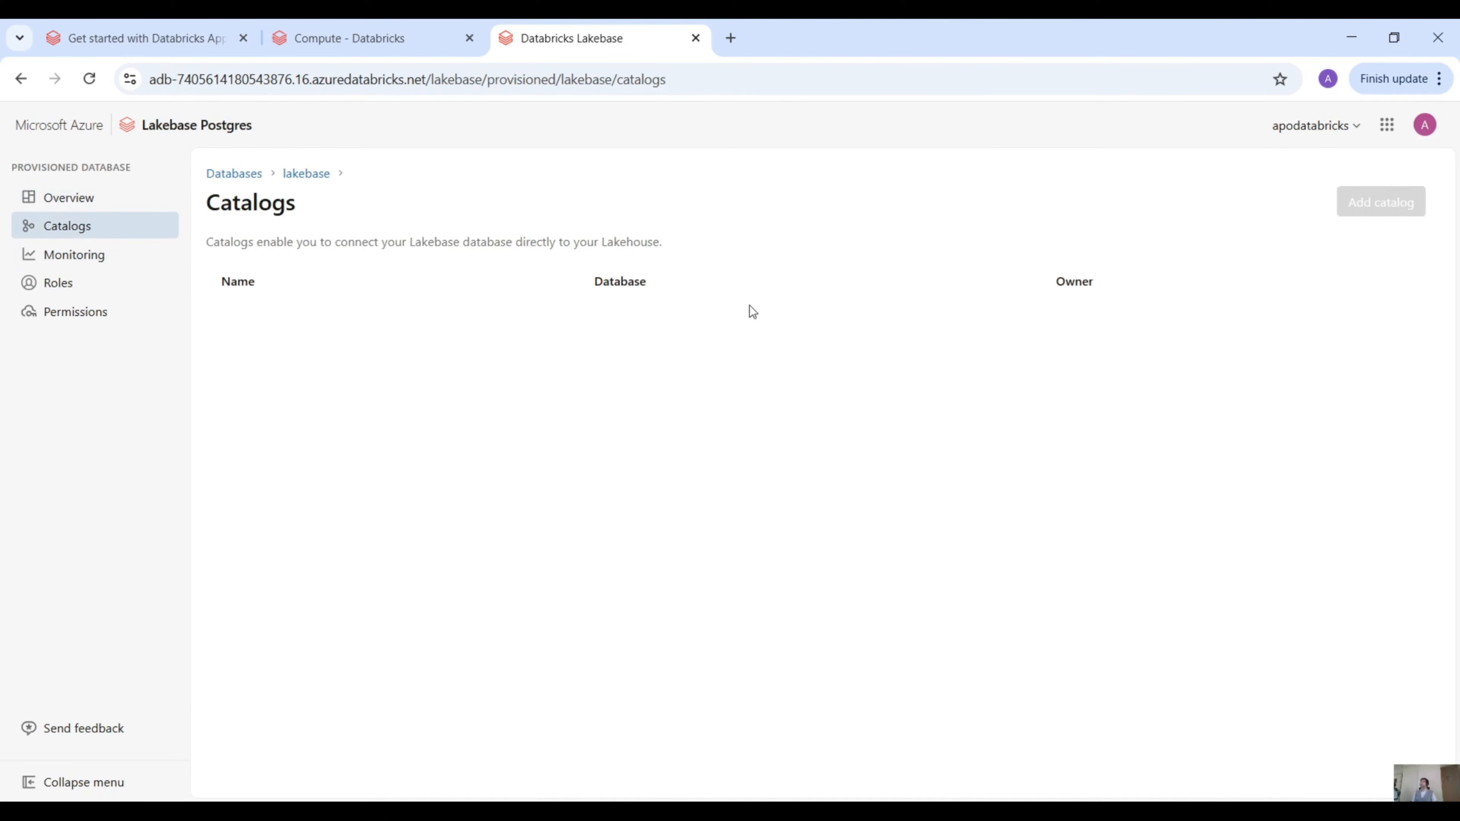
Step: Return to the workspace's Compute page and start creating a new app from its Apps list
click(368, 39)
click(743, 224)
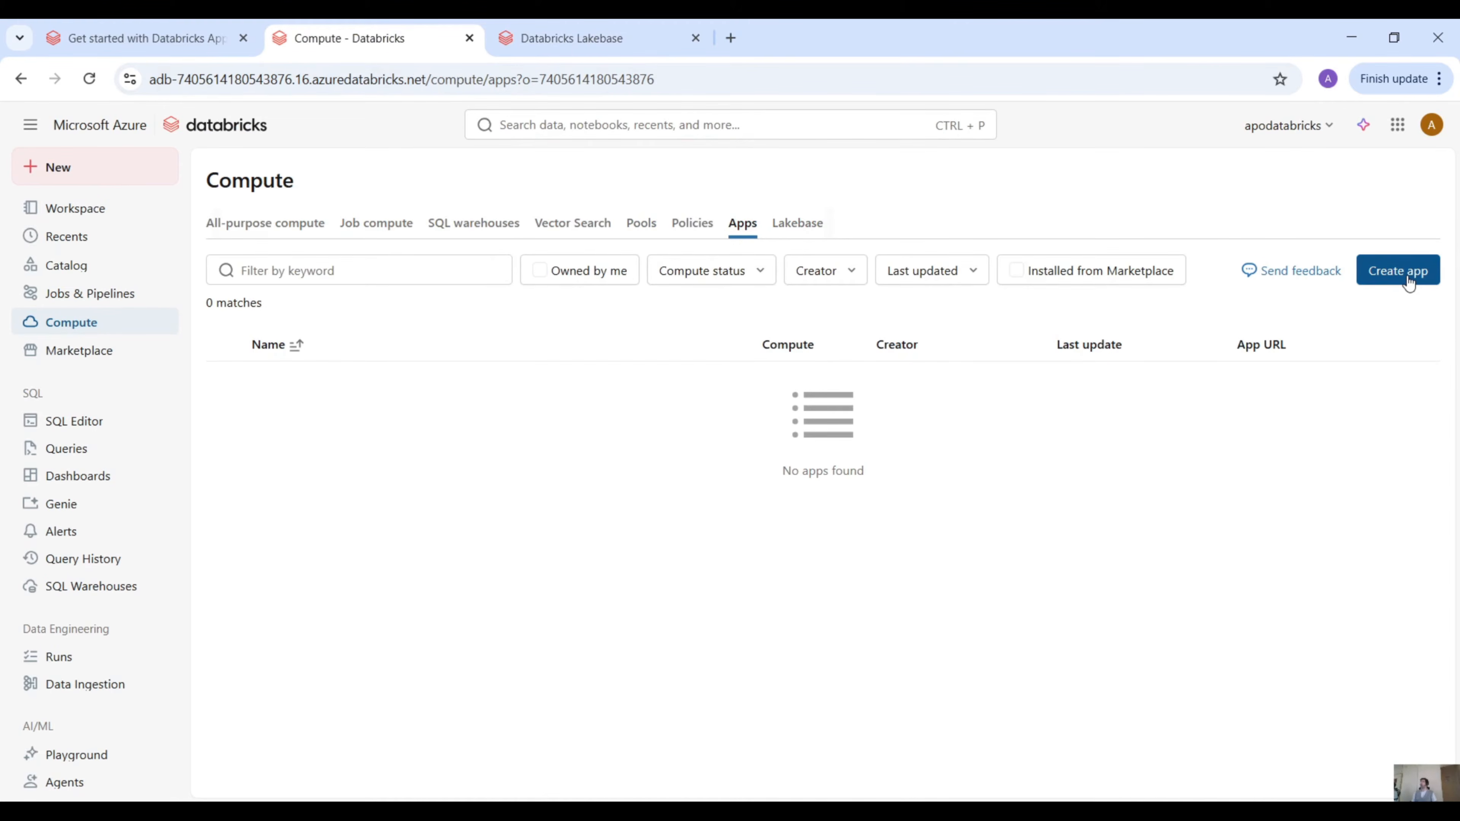
click(1399, 270)
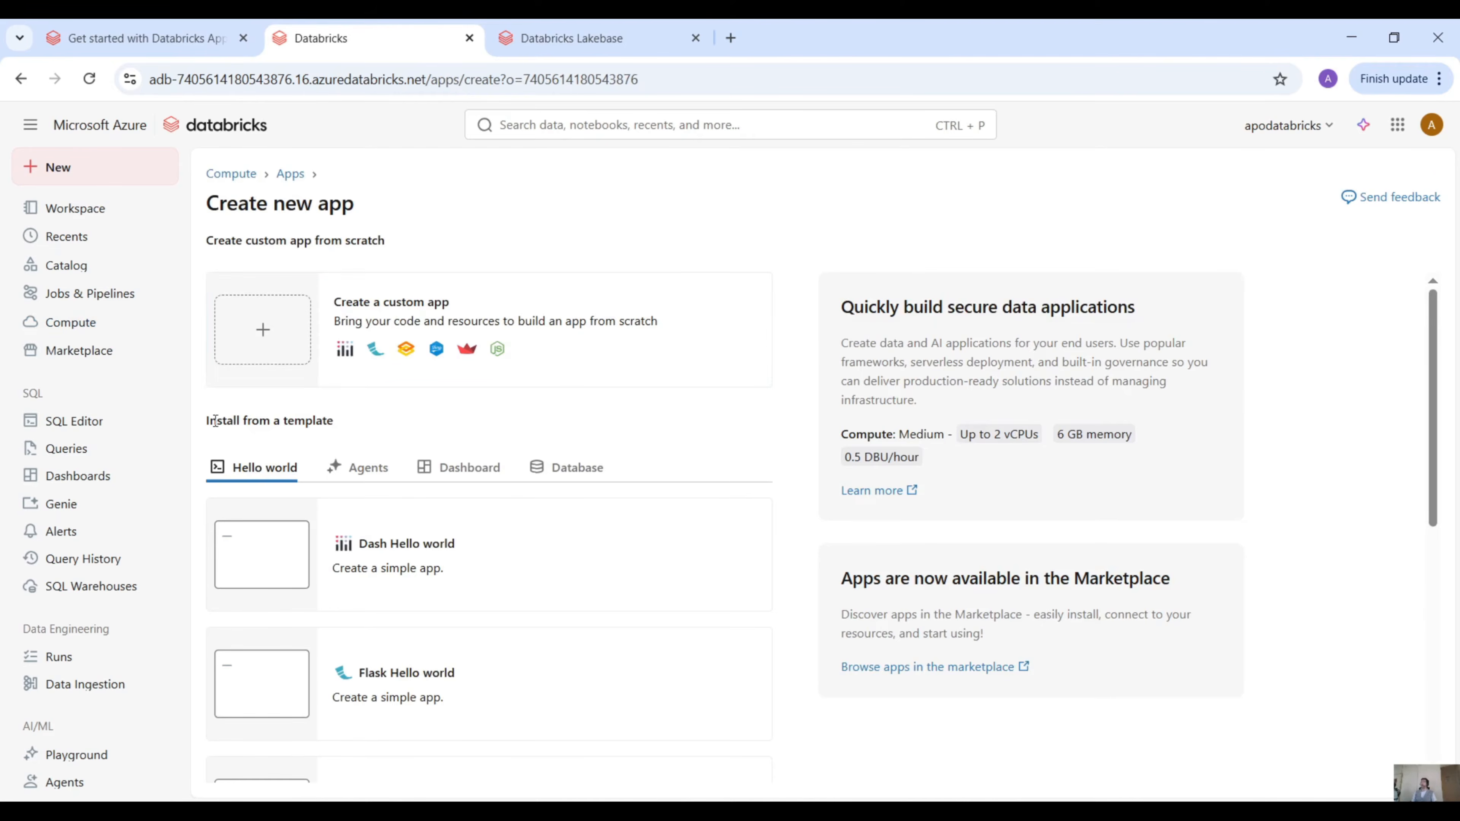
Step: Look through the Hello world app templates, from Dash and Flask to Streamlit and Node.js
scroll(300, 343, down, 3)
scroll(300, 344, up, 3)
scroll(310, 470, down, 3)
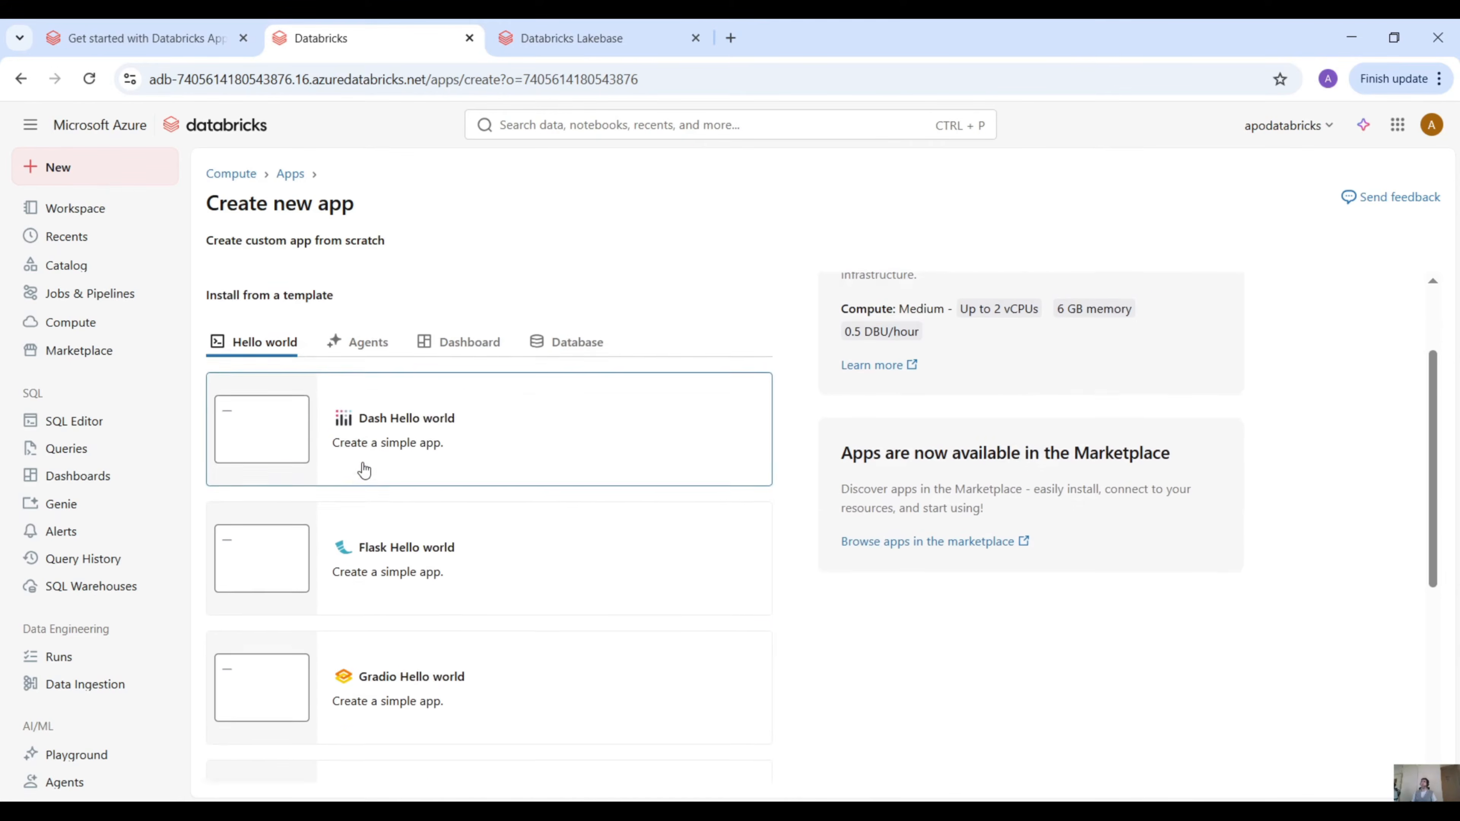
scroll(355, 469, up, 1)
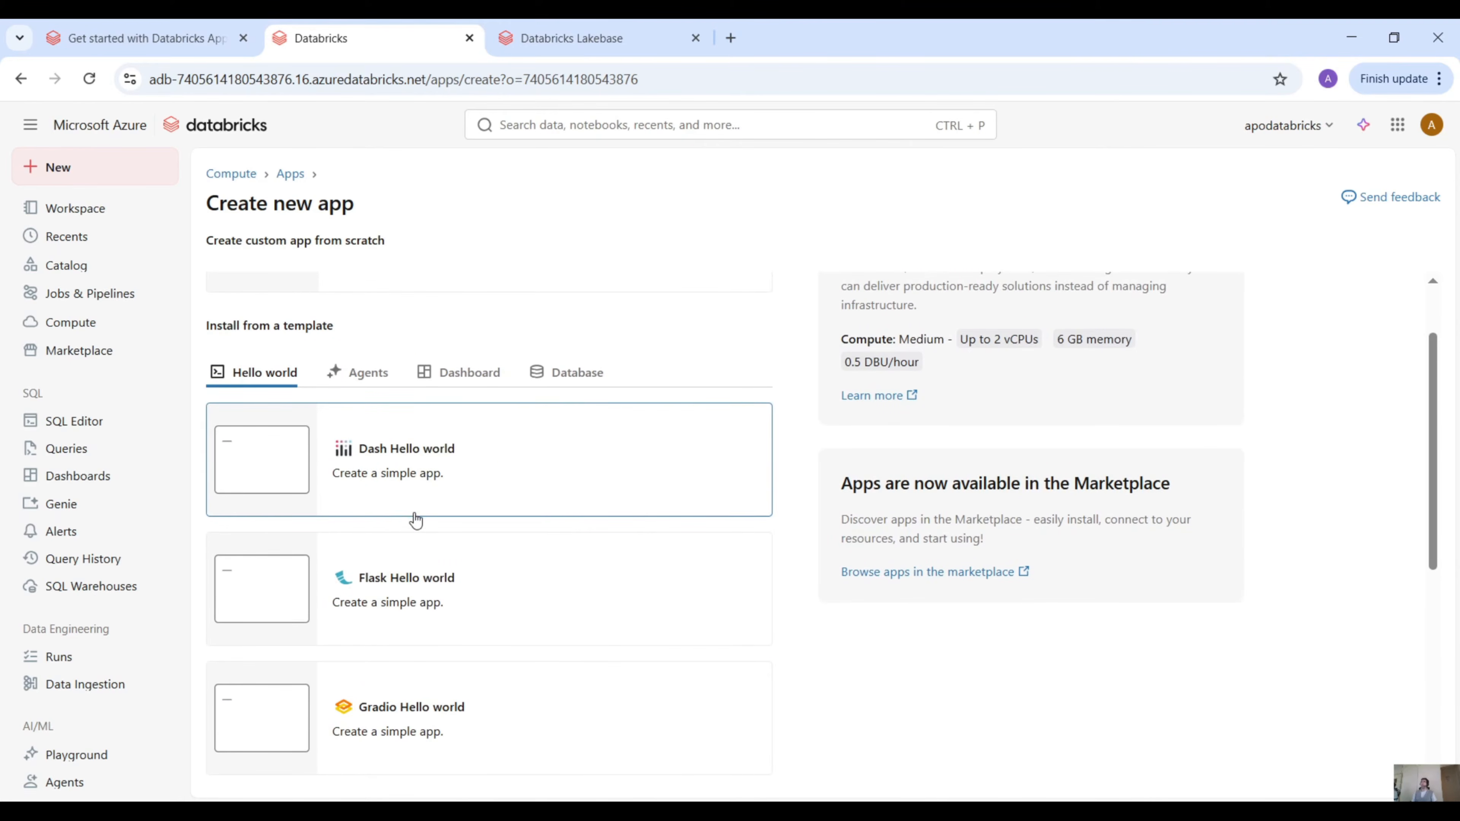
scroll(414, 515, down, 2)
scroll(411, 495, down, 2)
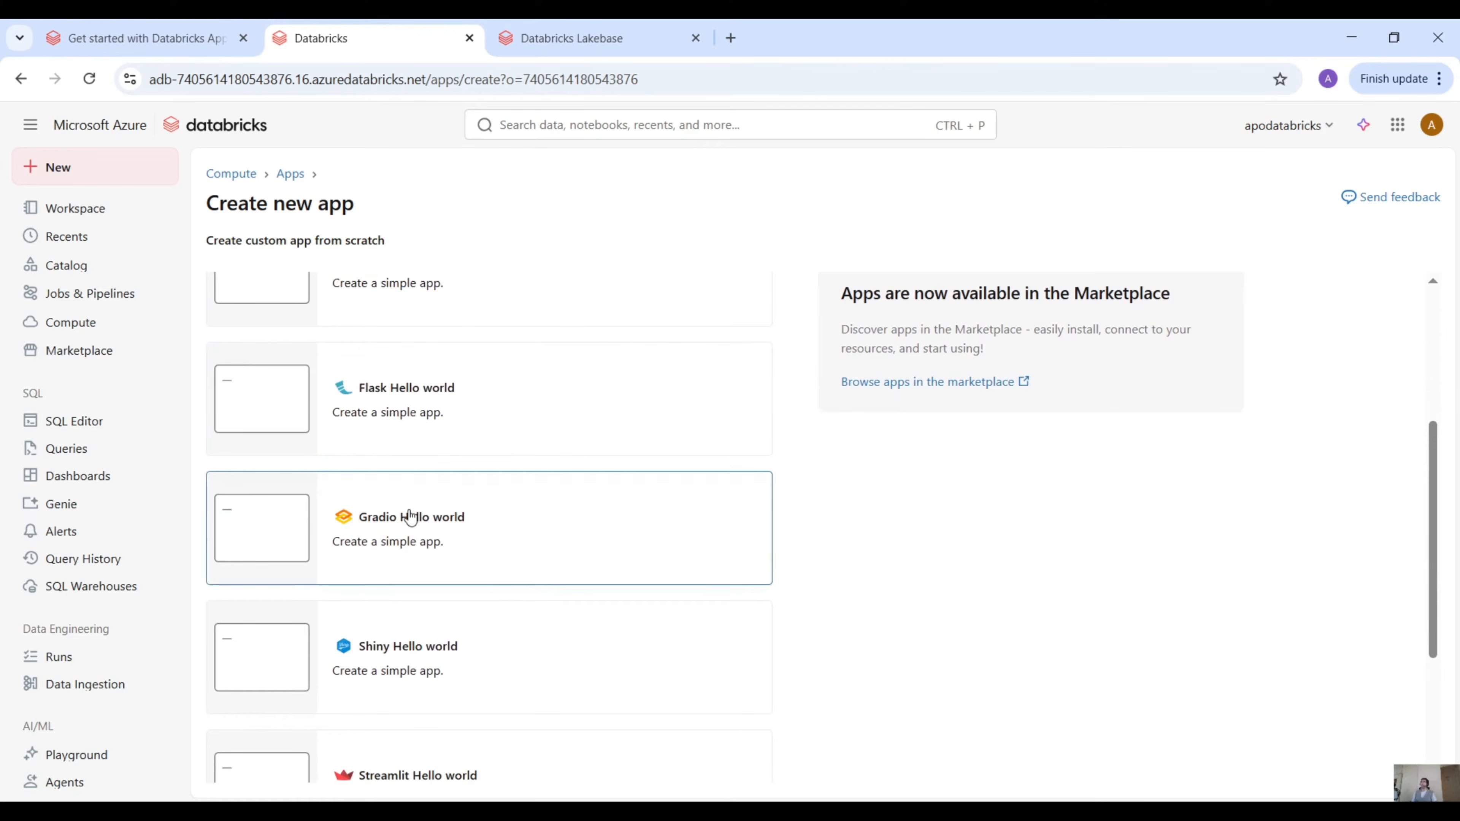
scroll(428, 511, down, 2)
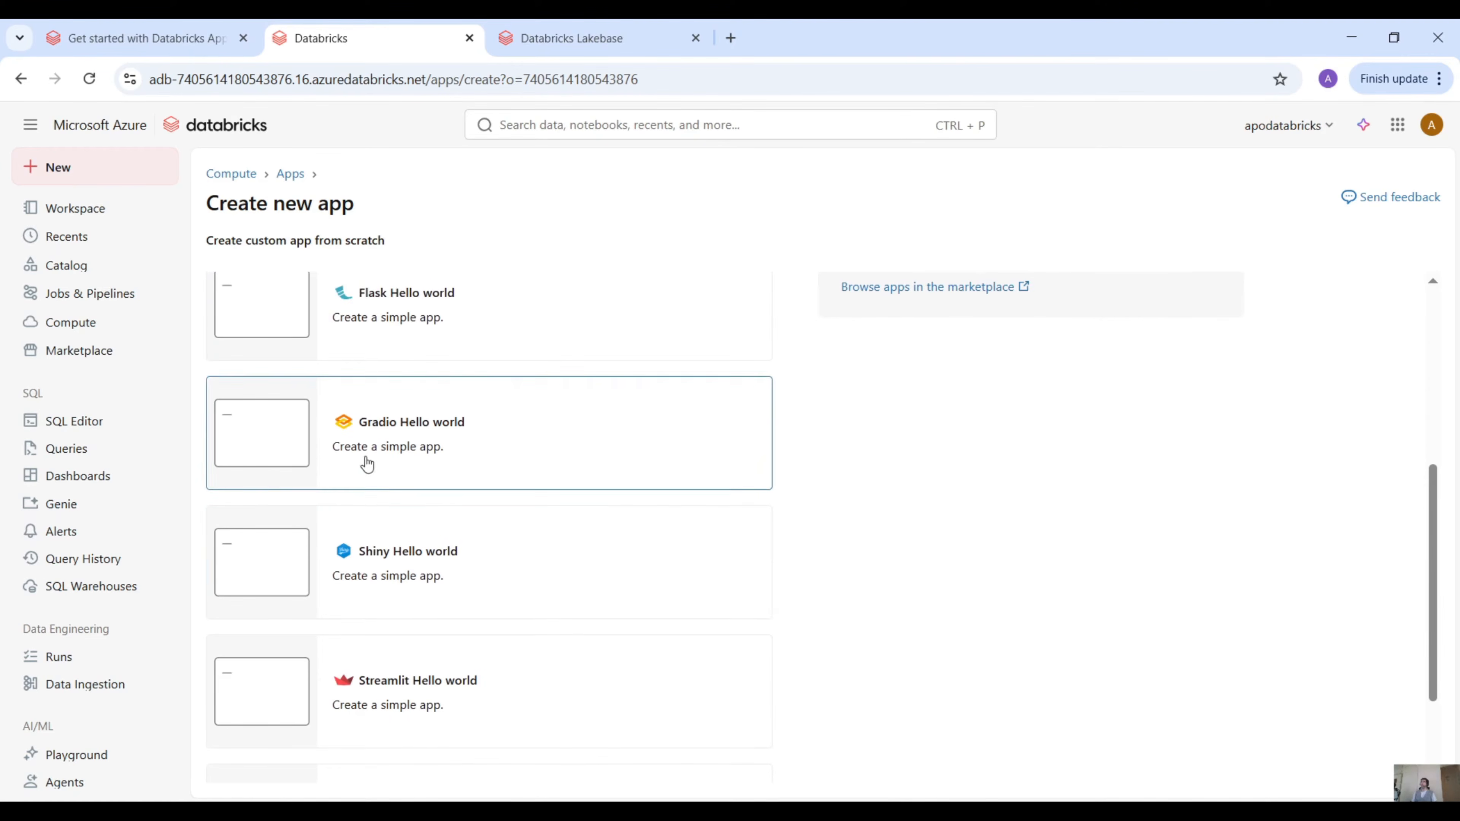
scroll(444, 503, down, 1)
scroll(425, 549, down, 2)
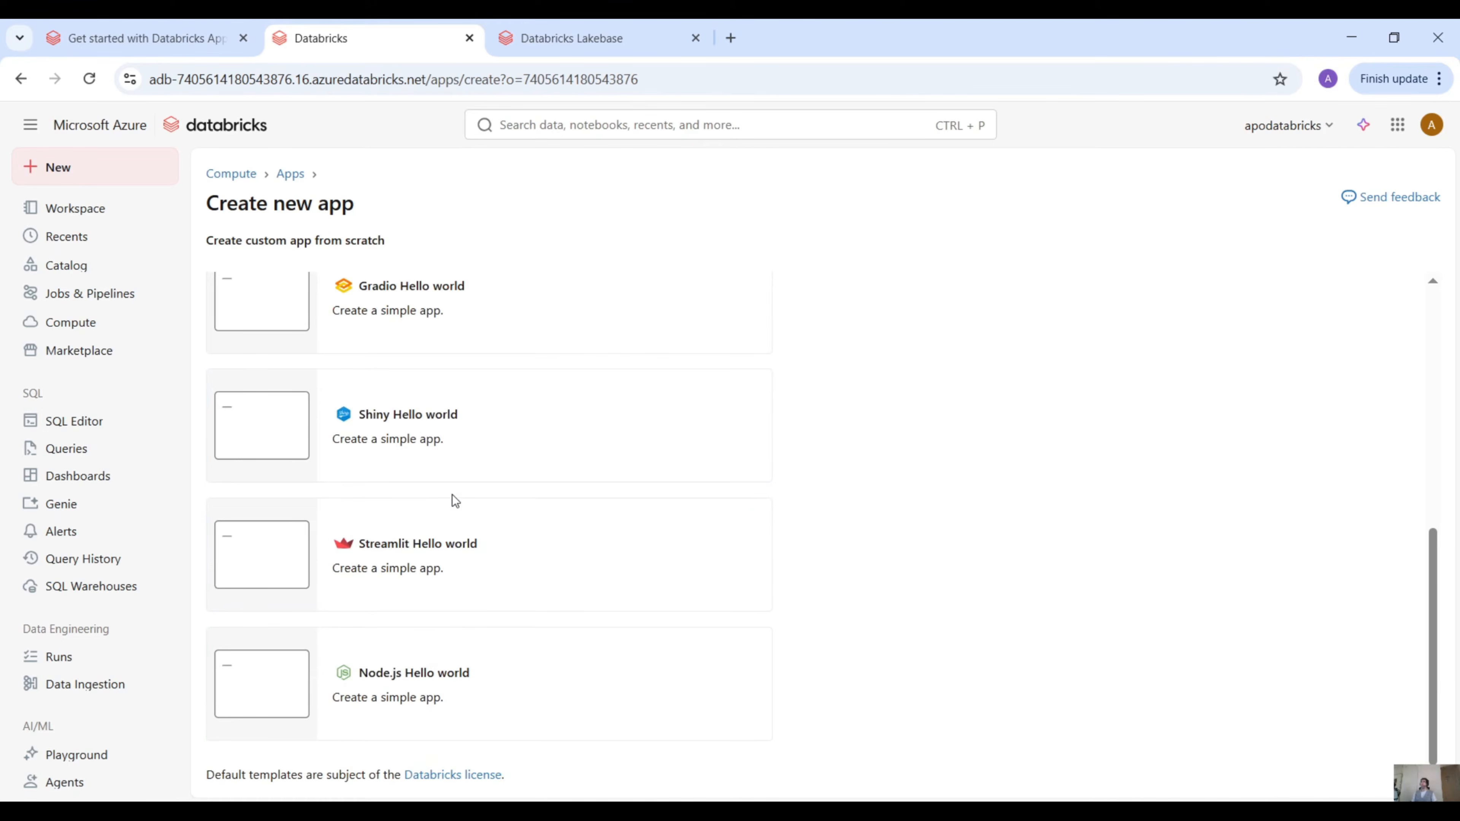
scroll(448, 494, up, 6)
Step: Review the Agents app templates, including the OpenAI Agents SDK, LangGraph, Chat UI and MCP Server options
click(368, 467)
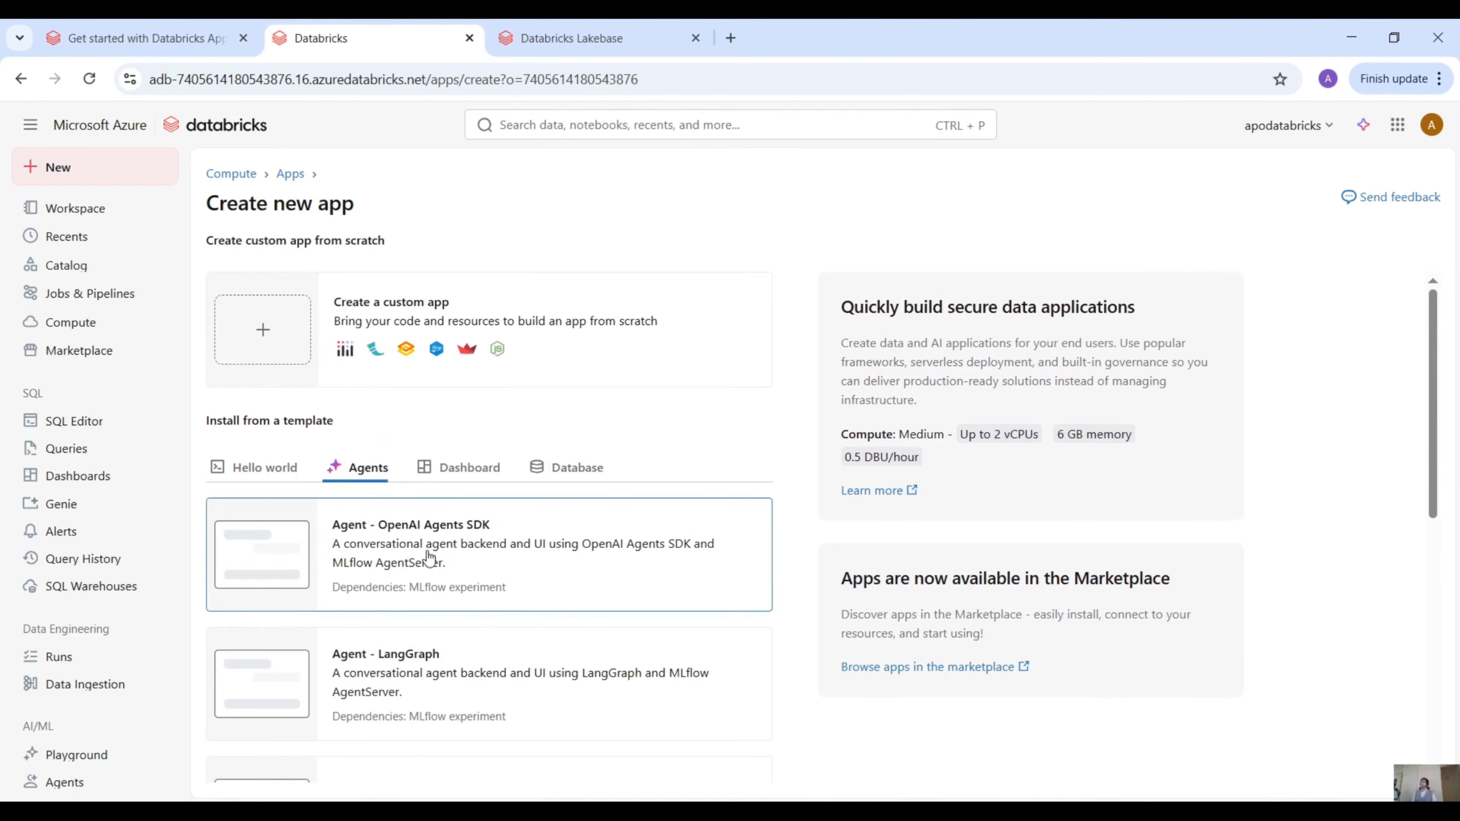
scroll(423, 553, down, 3)
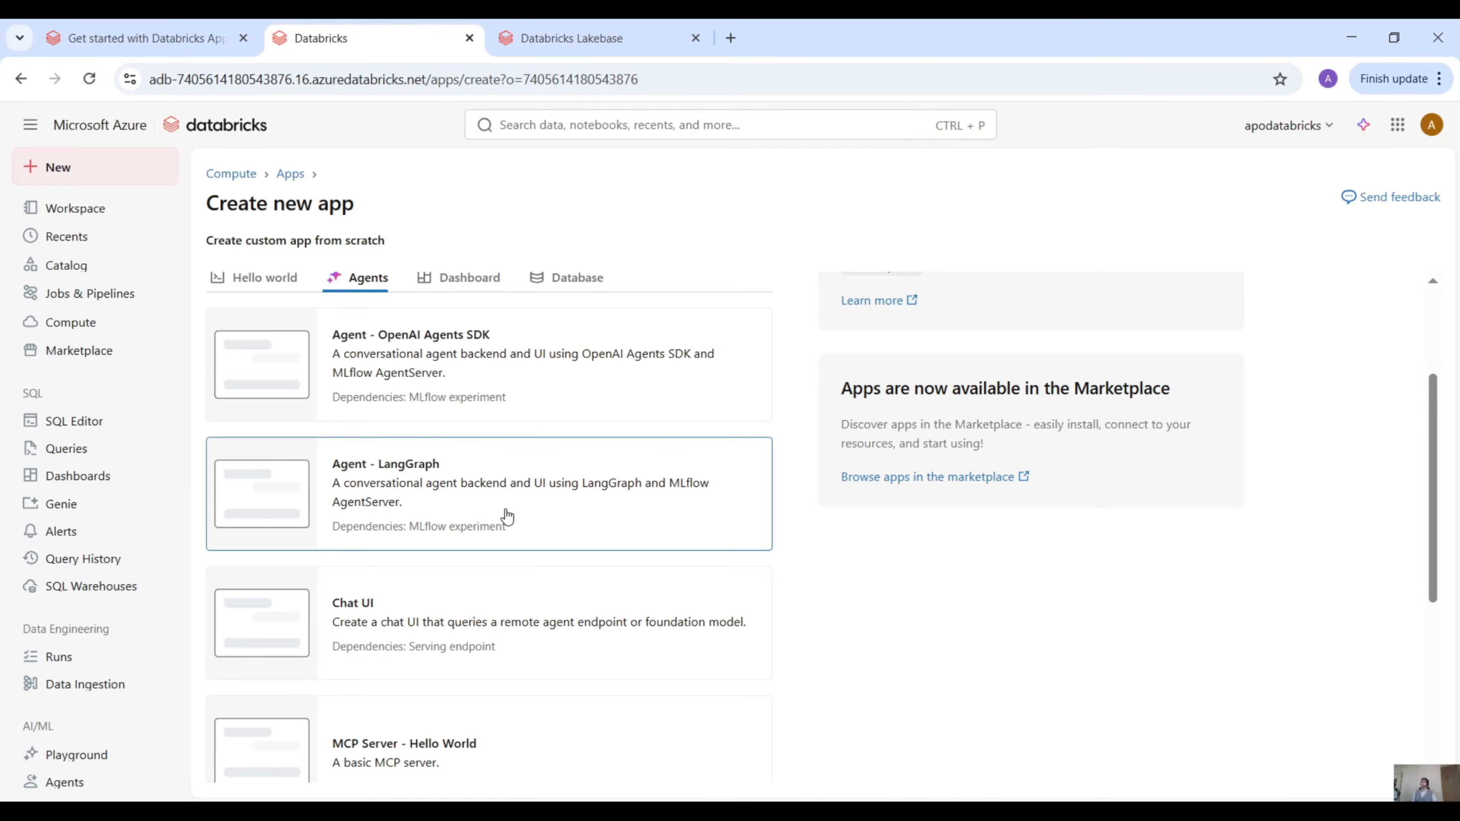
scroll(505, 518, down, 2)
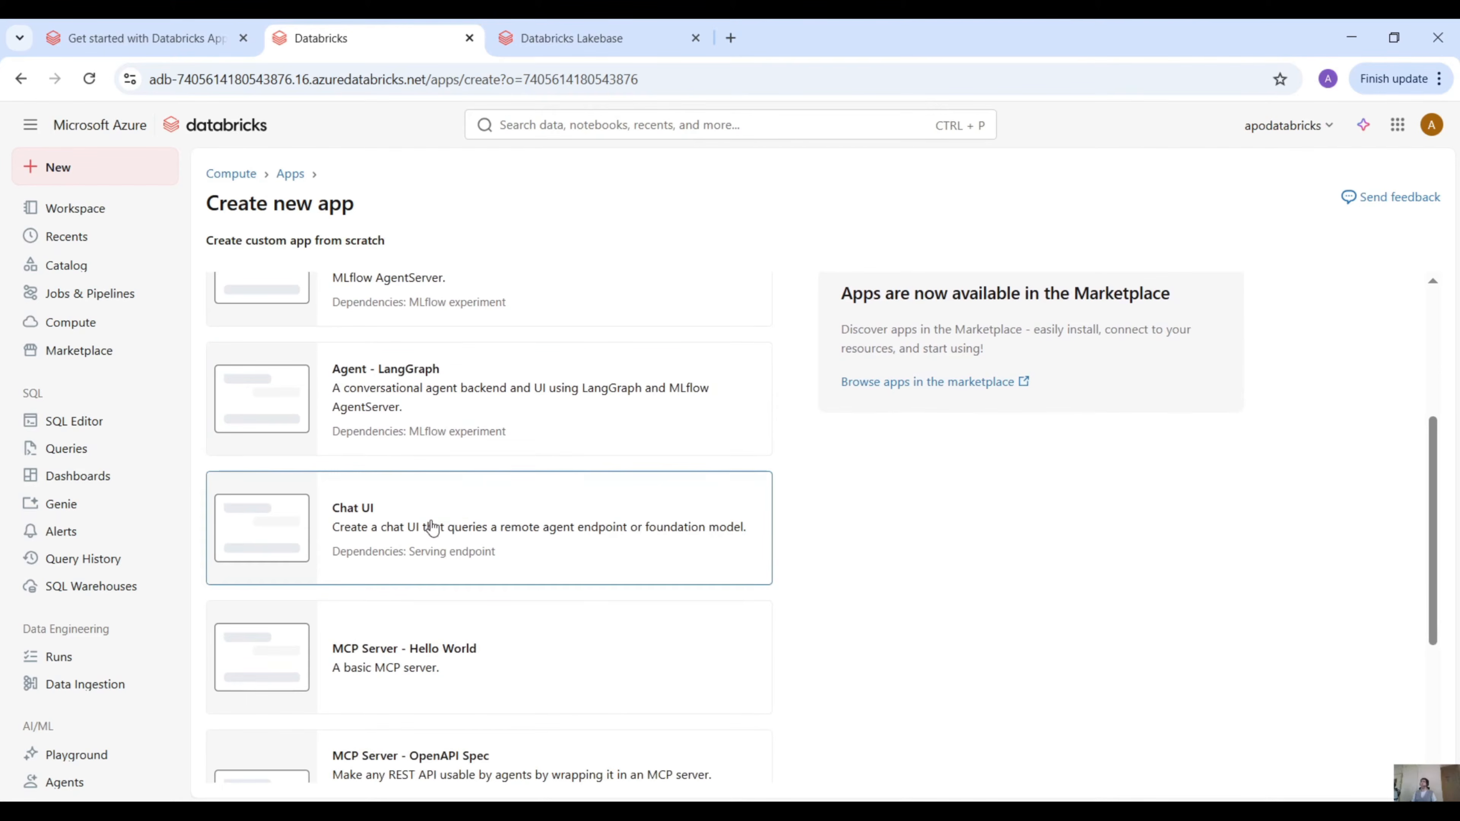
scroll(551, 581, down, 2)
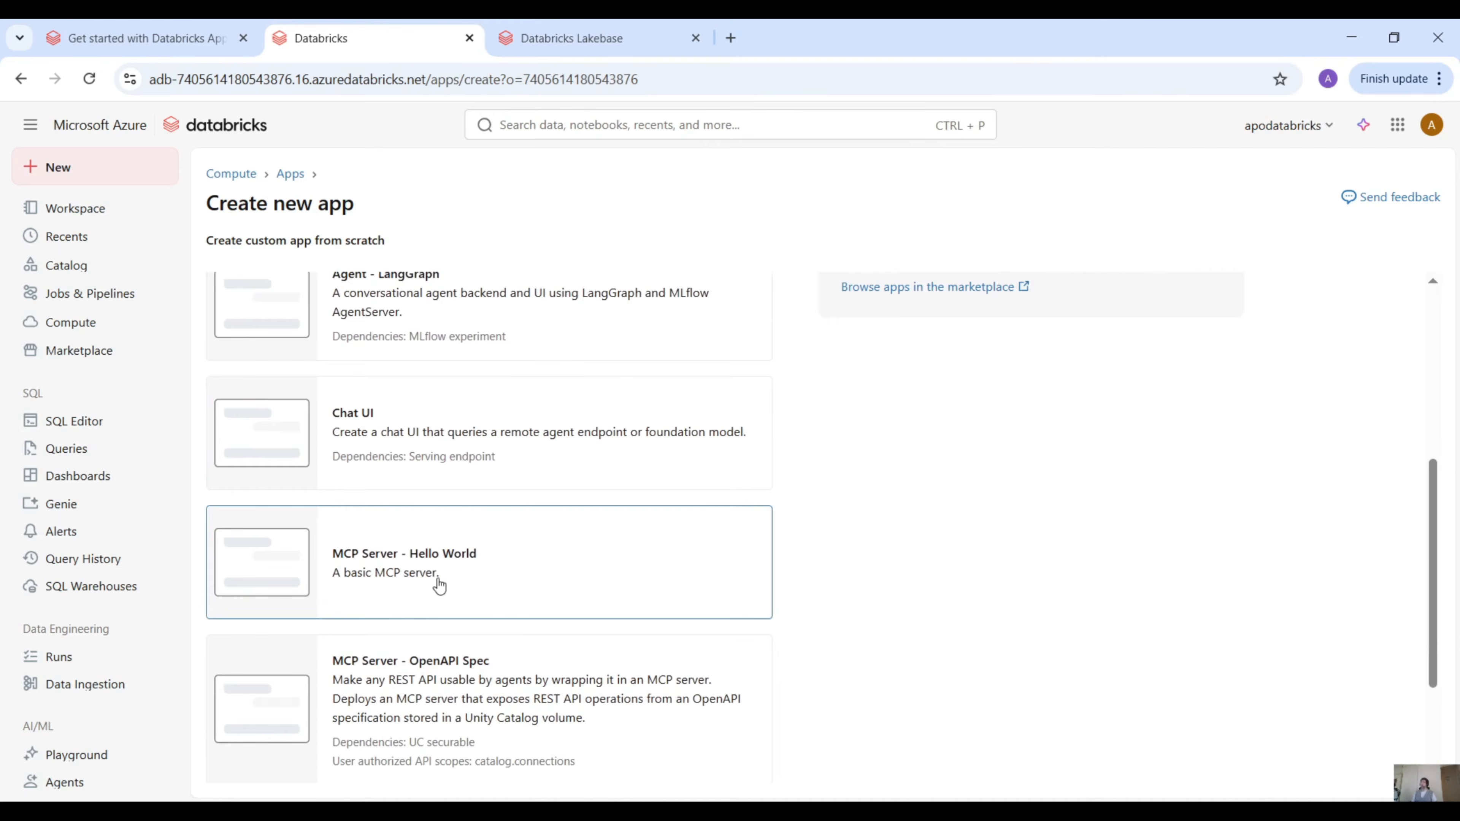
scroll(460, 573, down, 4)
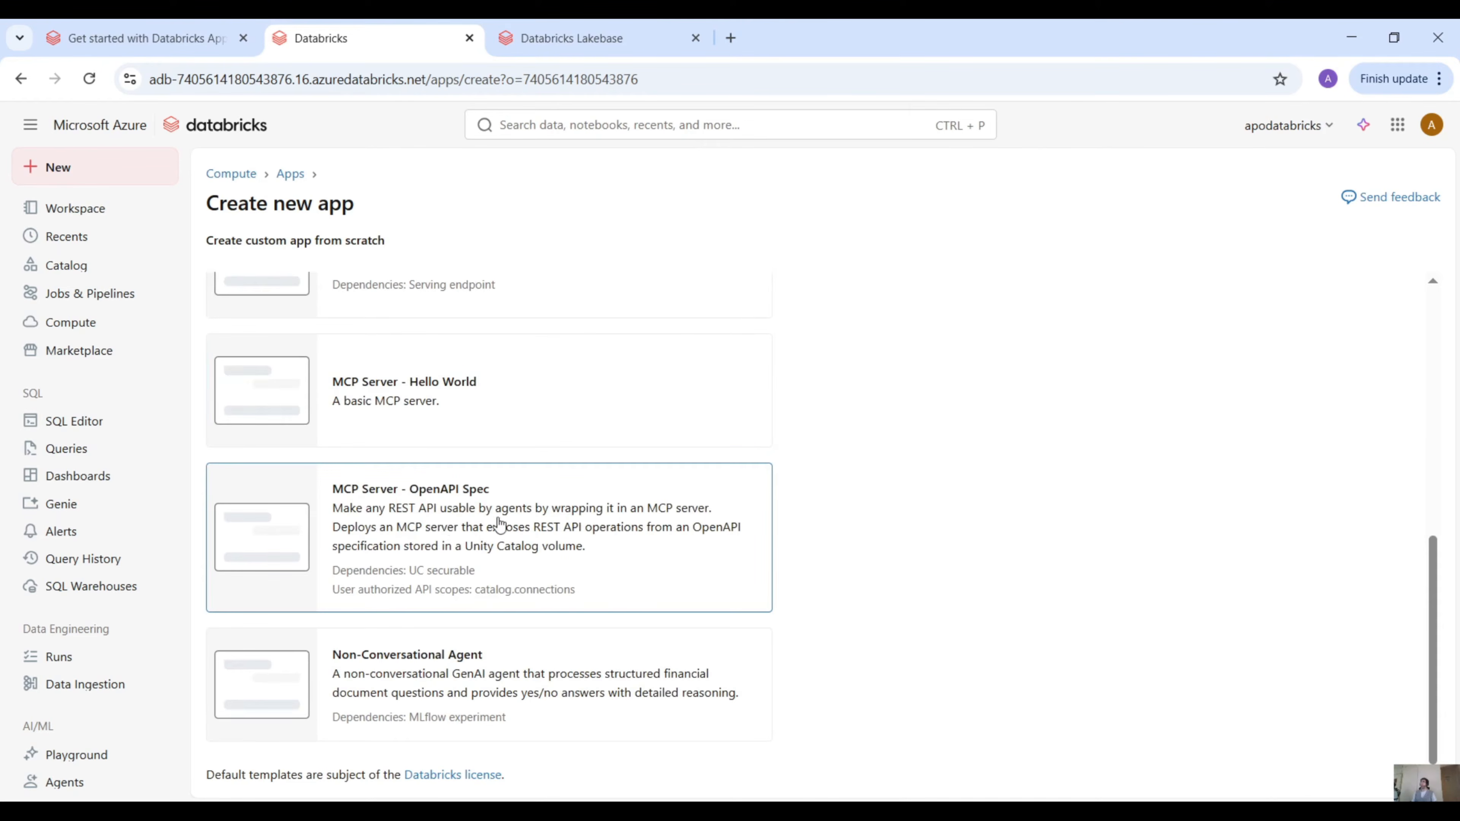
scroll(591, 520, up, 6)
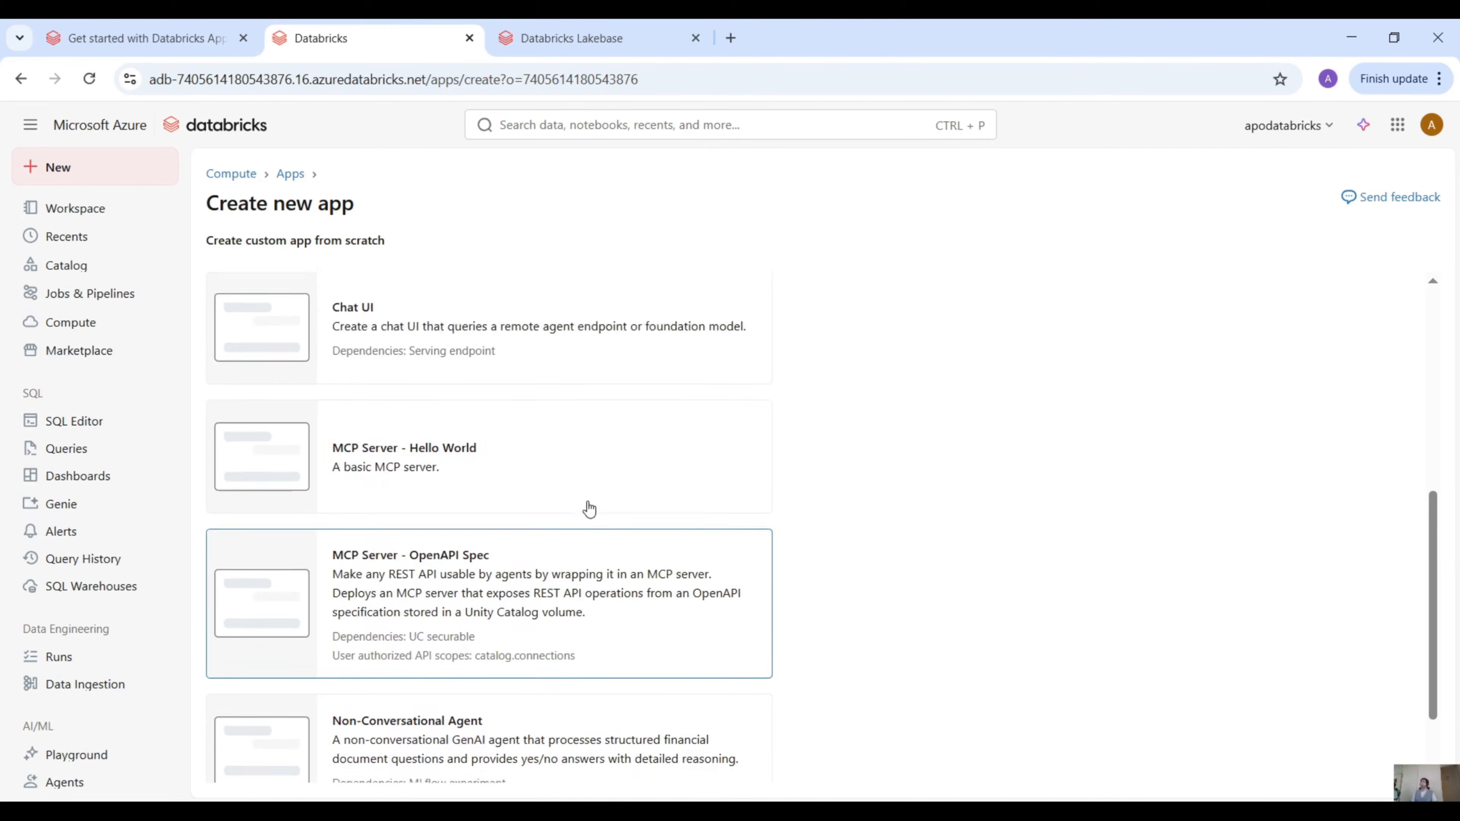
Step: Look through the Dashboard app templates, covering the Dash, Gradio, Shiny and Streamlit data apps
click(466, 473)
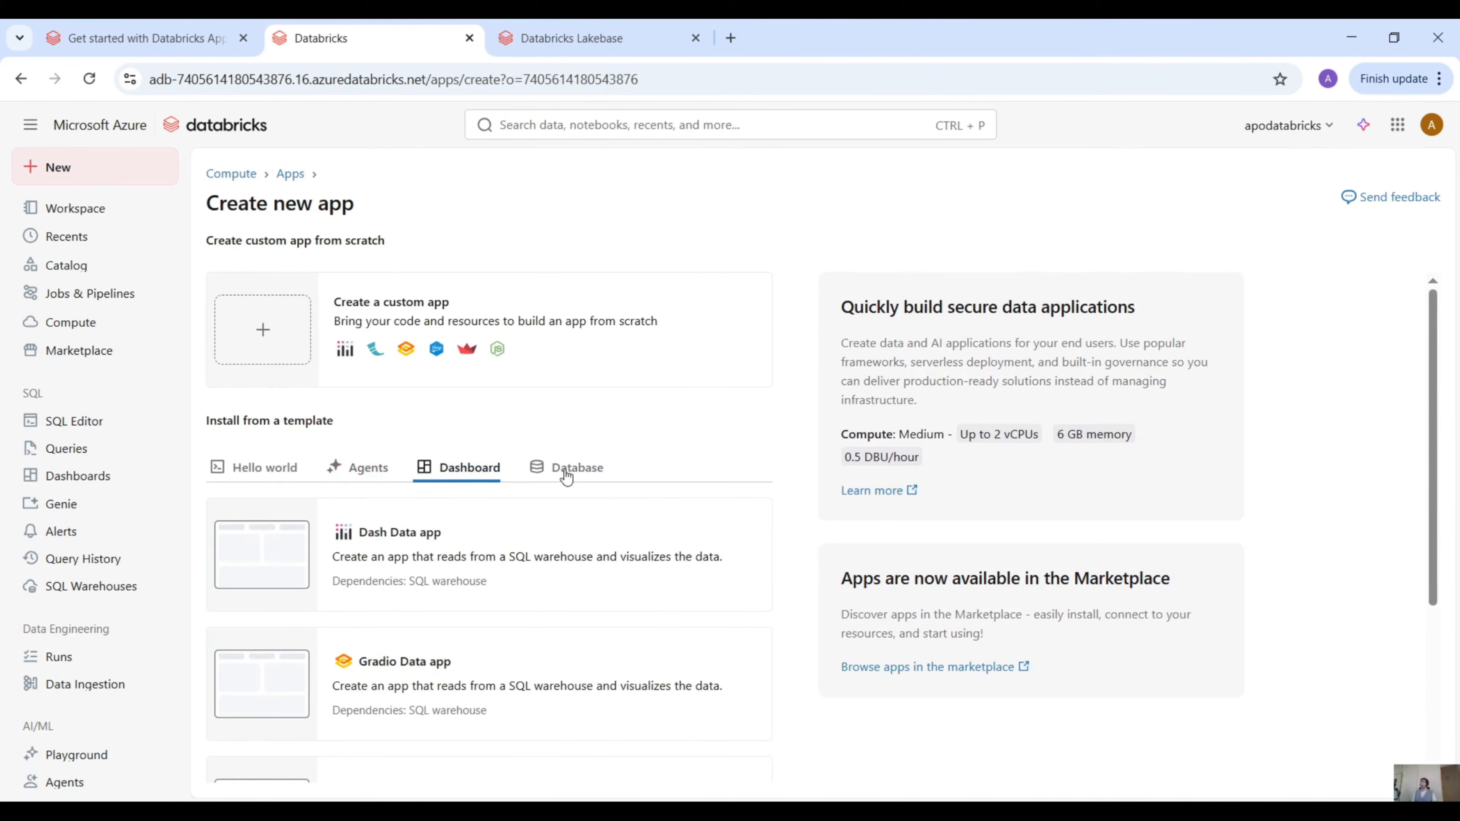
scroll(561, 544, down, 4)
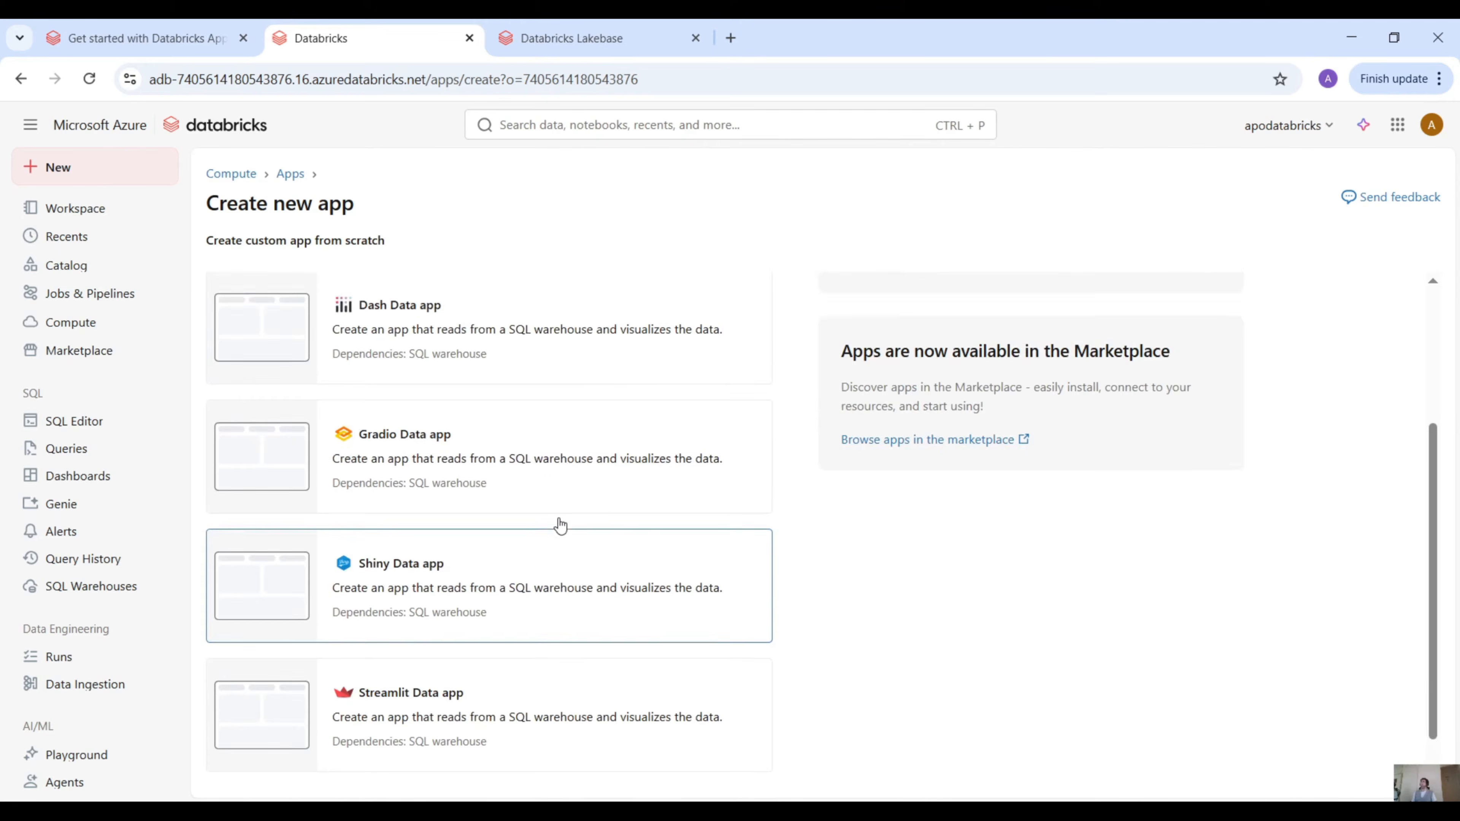
scroll(558, 525, up, 4)
Step: Start installing the Streamlit Lakebase Postgres app from the Database templates
click(570, 473)
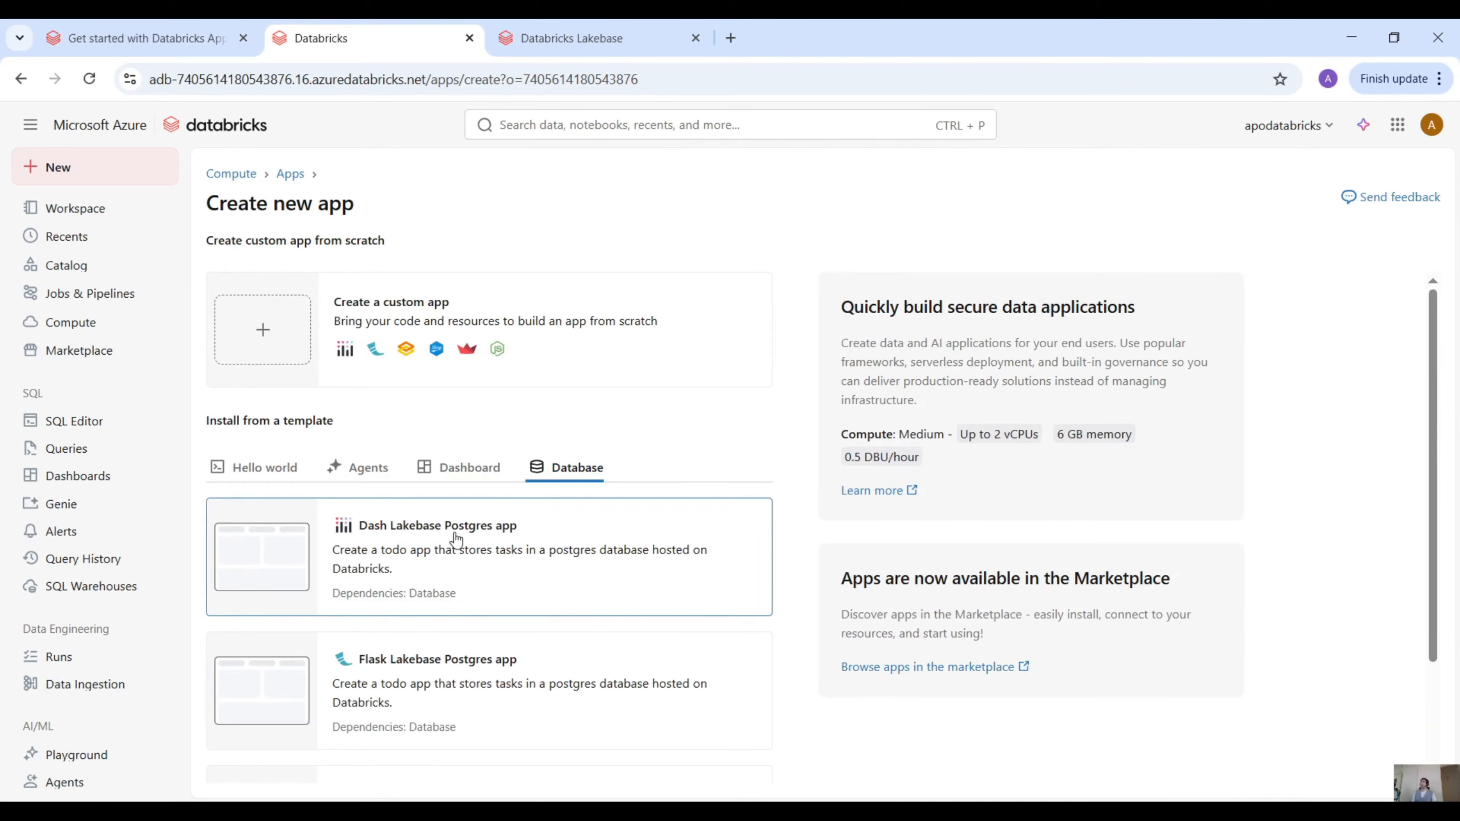
scroll(467, 541, down, 2)
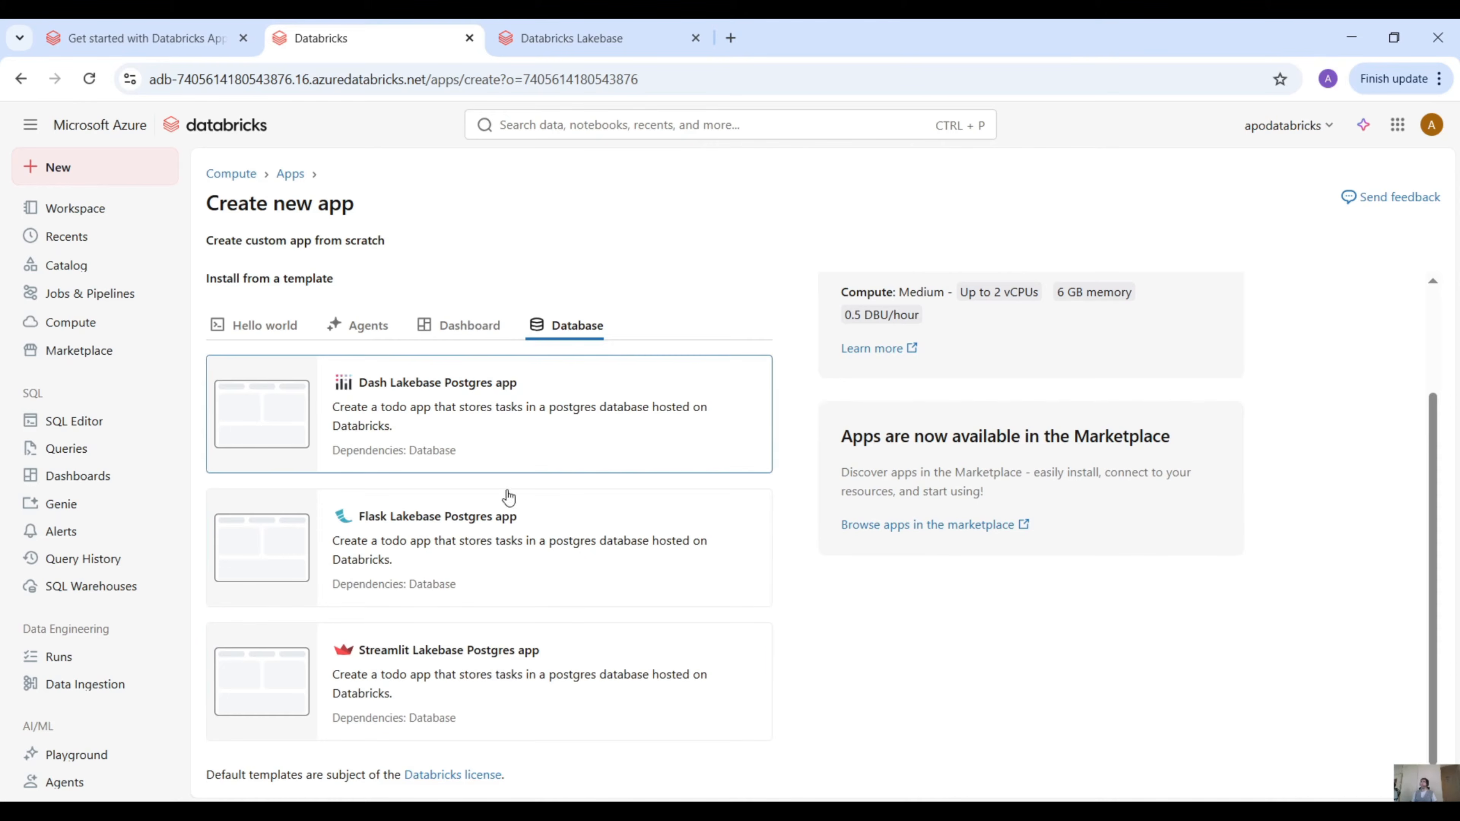
click(510, 669)
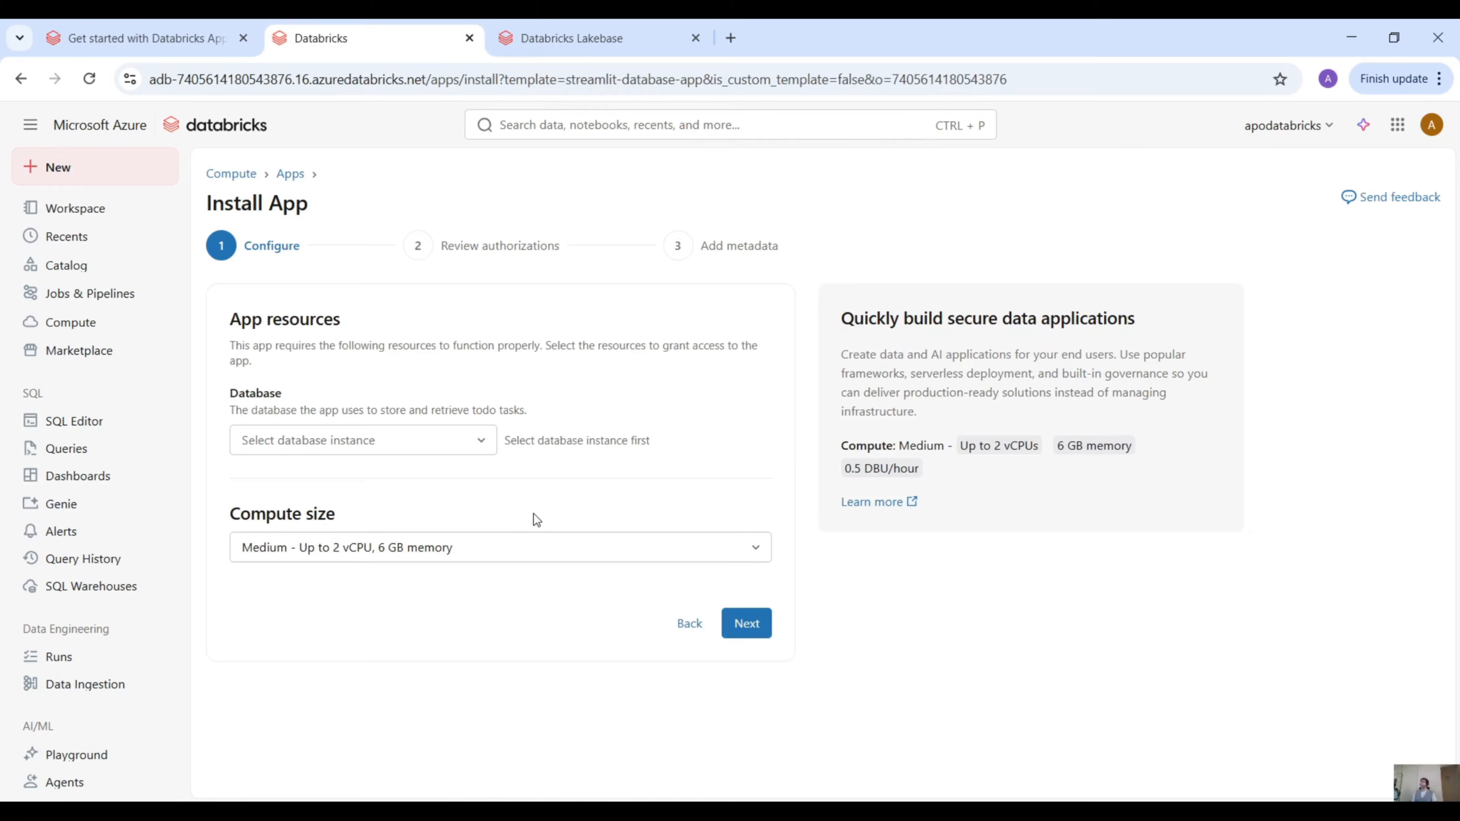
Step: Check which database instances the app can use and review the lakebase instance's overview in Lakebase Postgres
click(400, 446)
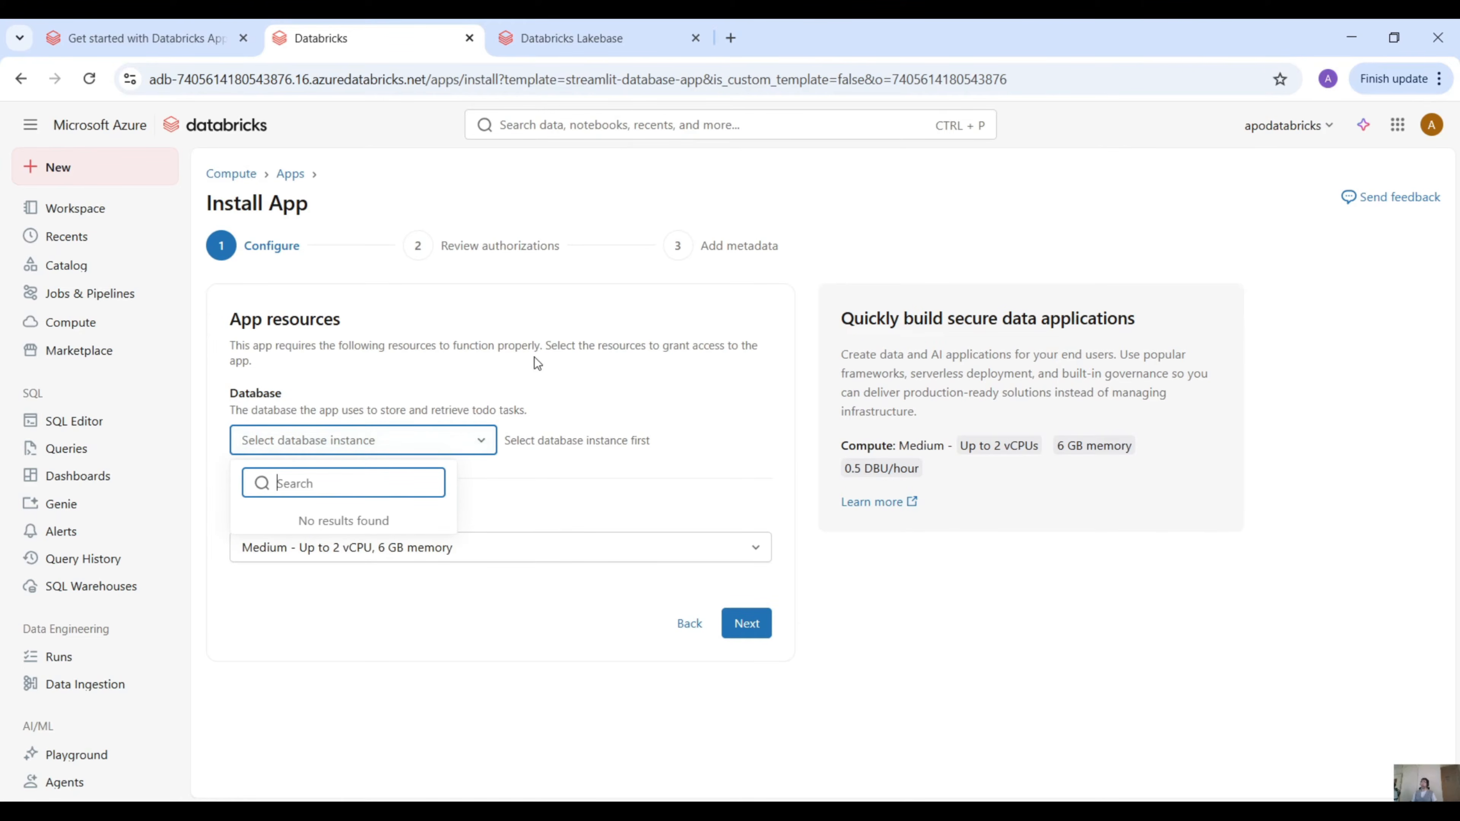
click(475, 440)
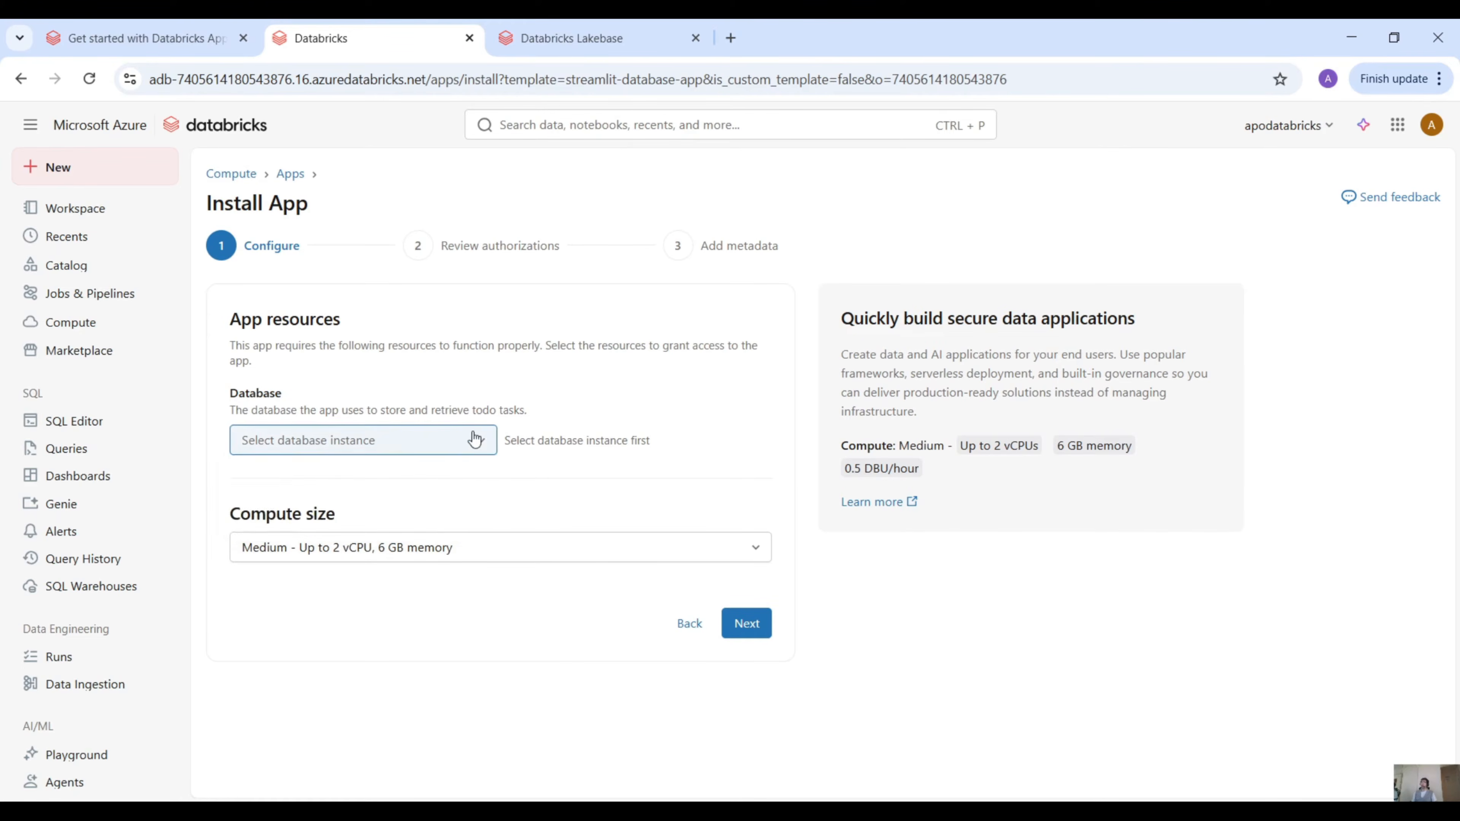
click(621, 38)
click(106, 197)
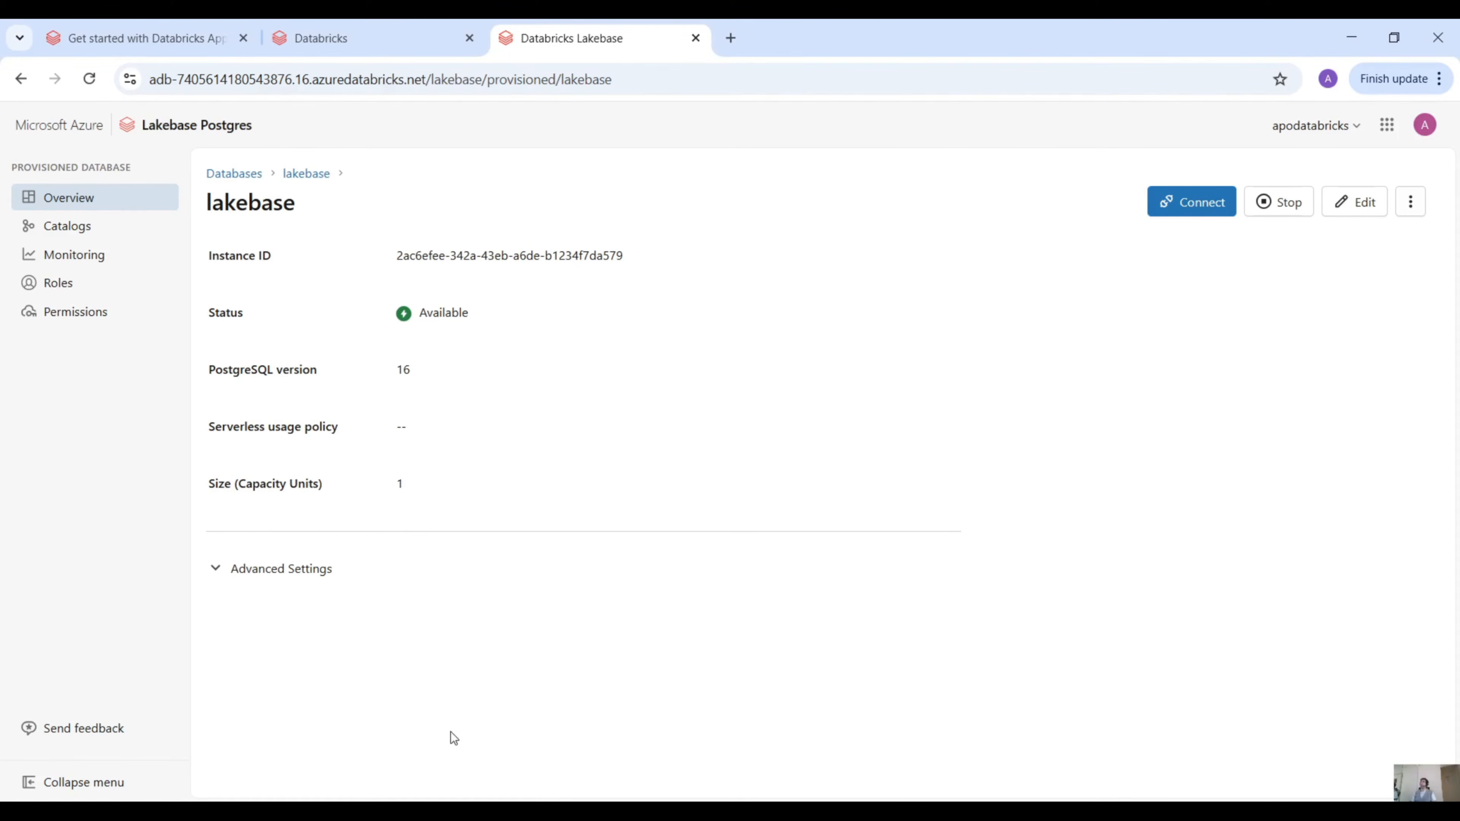
Step: Add a catalog named lakebase_catalog to the lakebase instance, using the databricks_postgres database
click(68, 224)
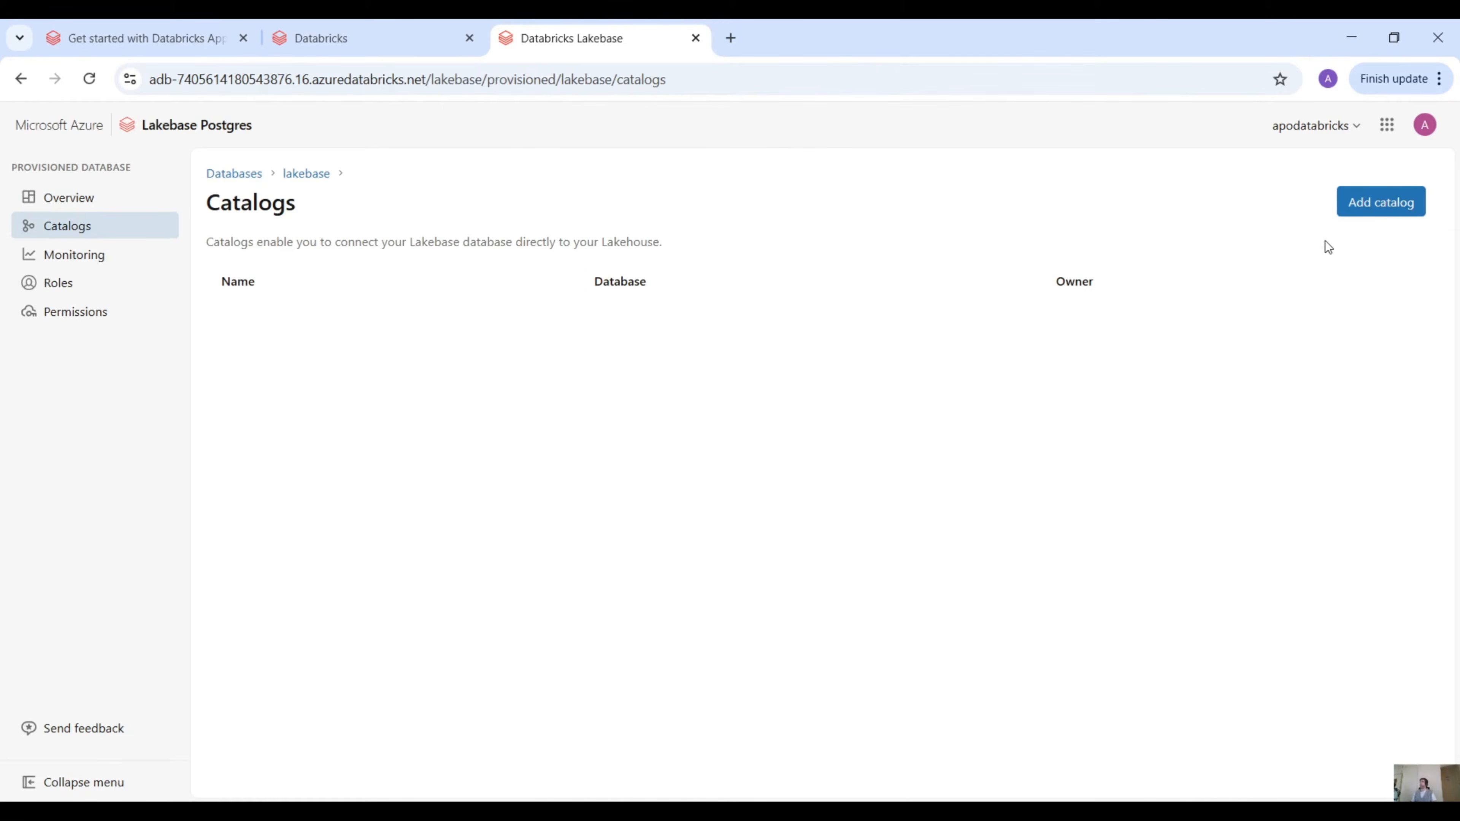
click(1374, 205)
click(721, 429)
text(lakebase_catalog)
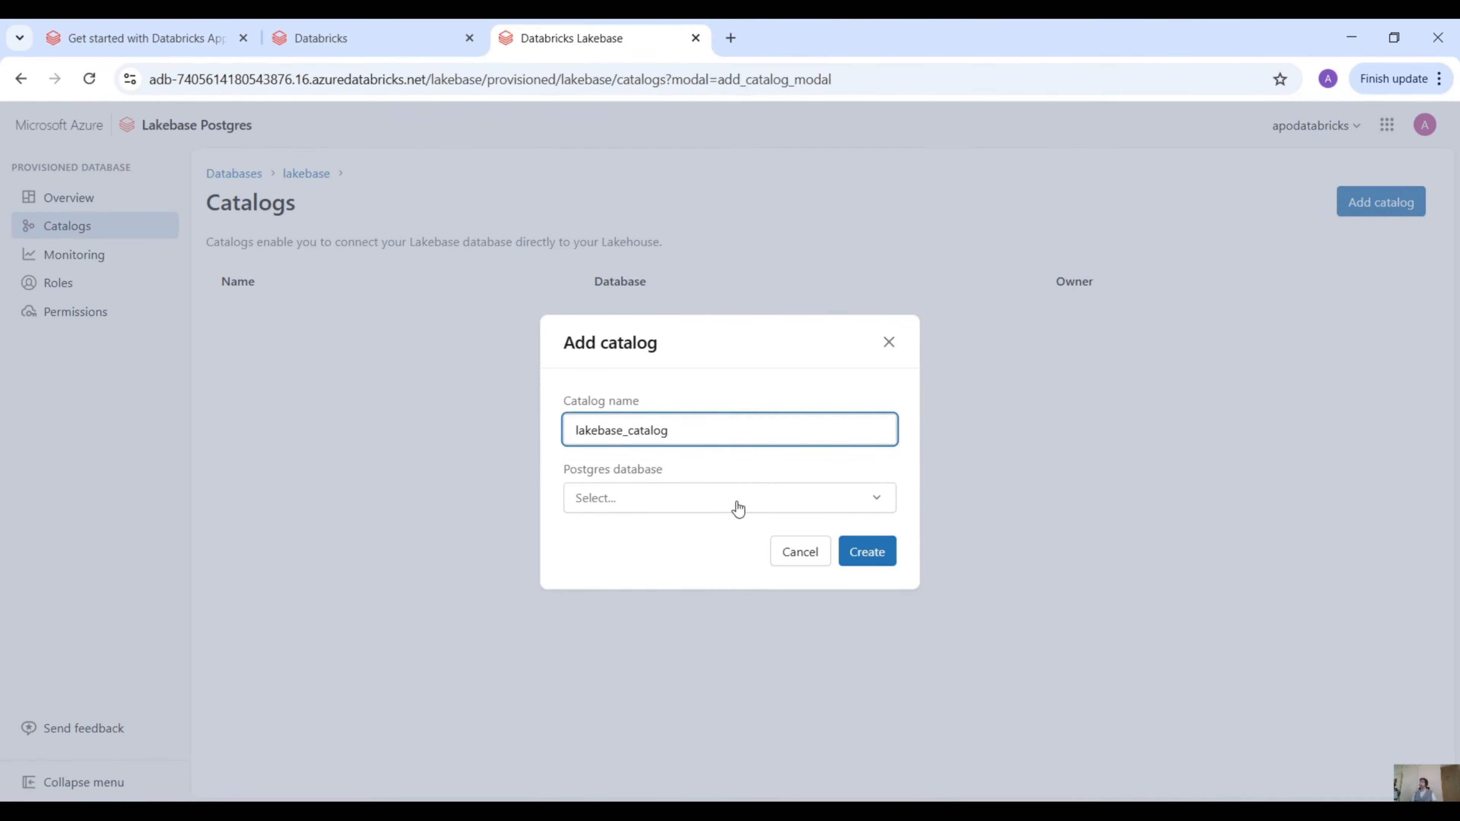
click(739, 509)
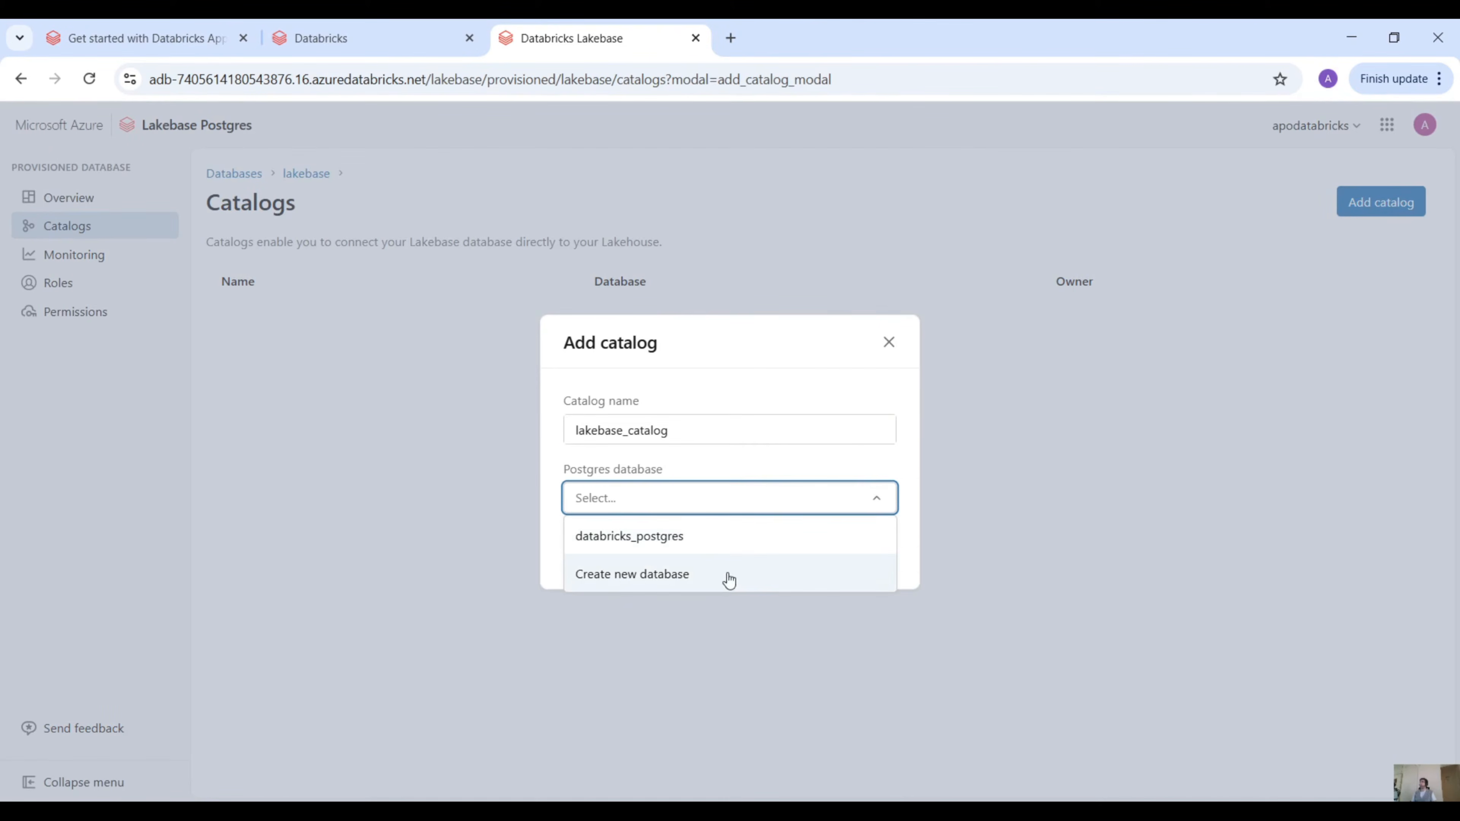
click(683, 537)
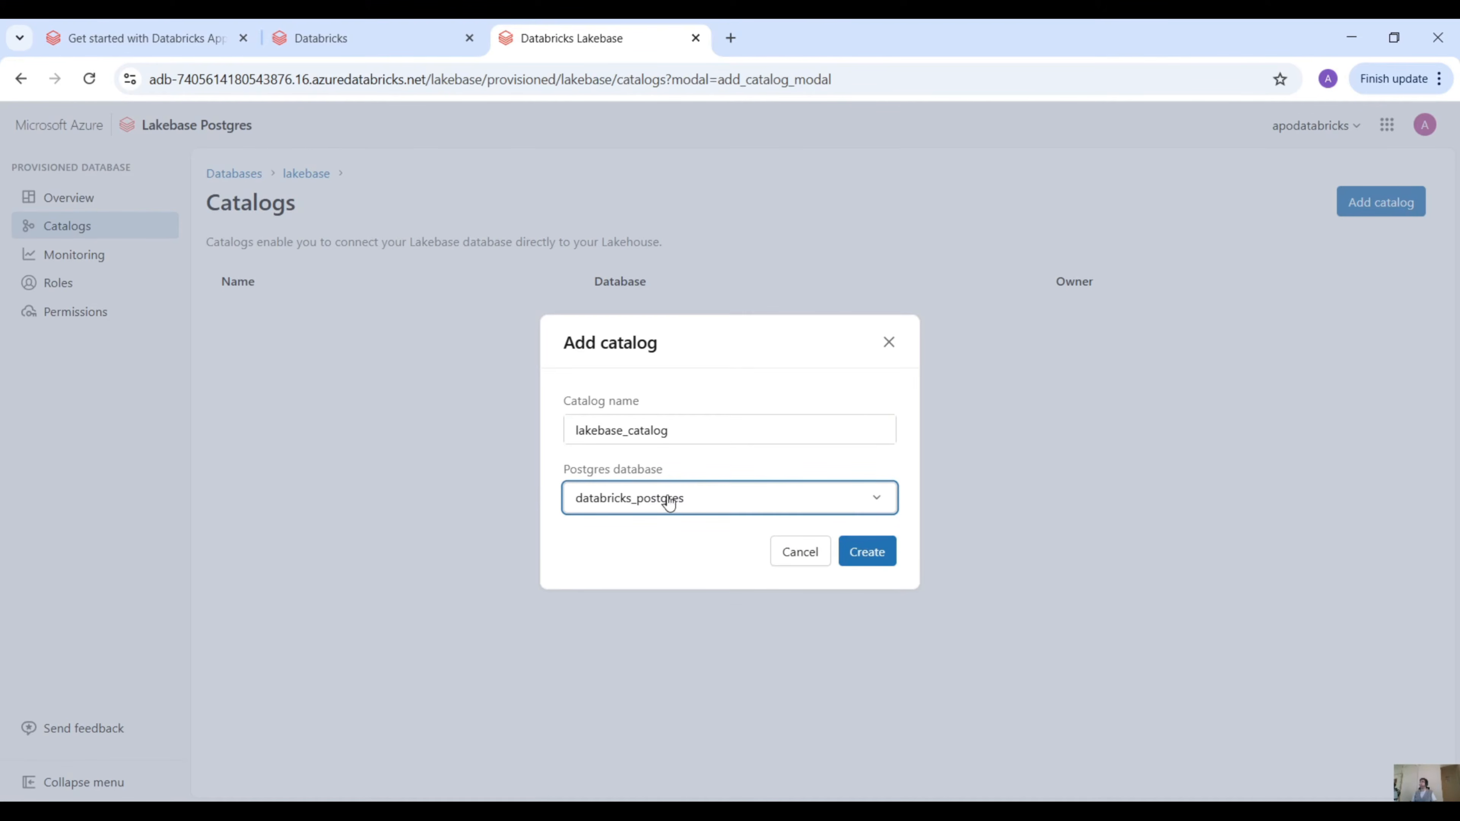
click(873, 555)
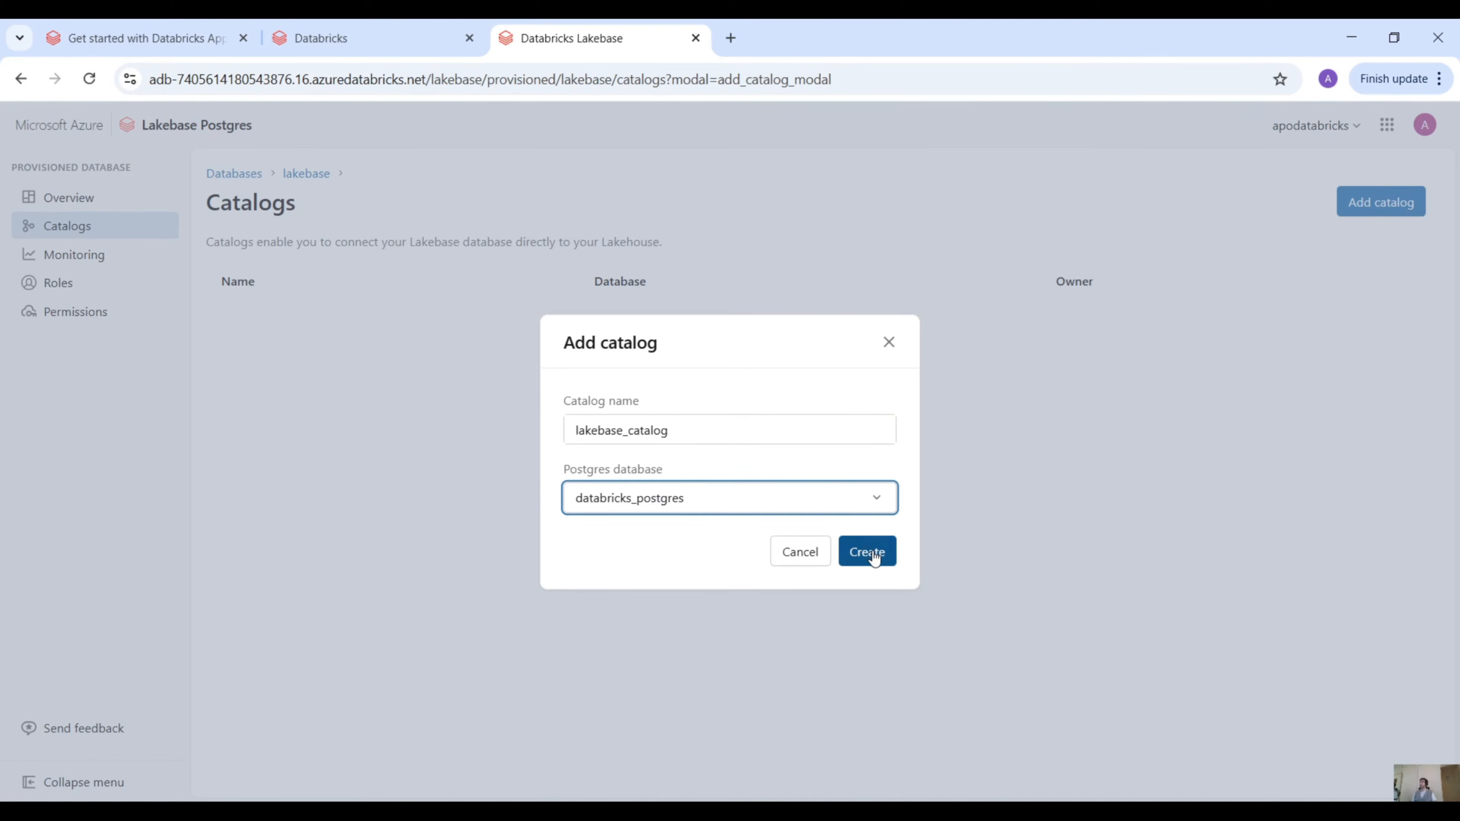
click(873, 553)
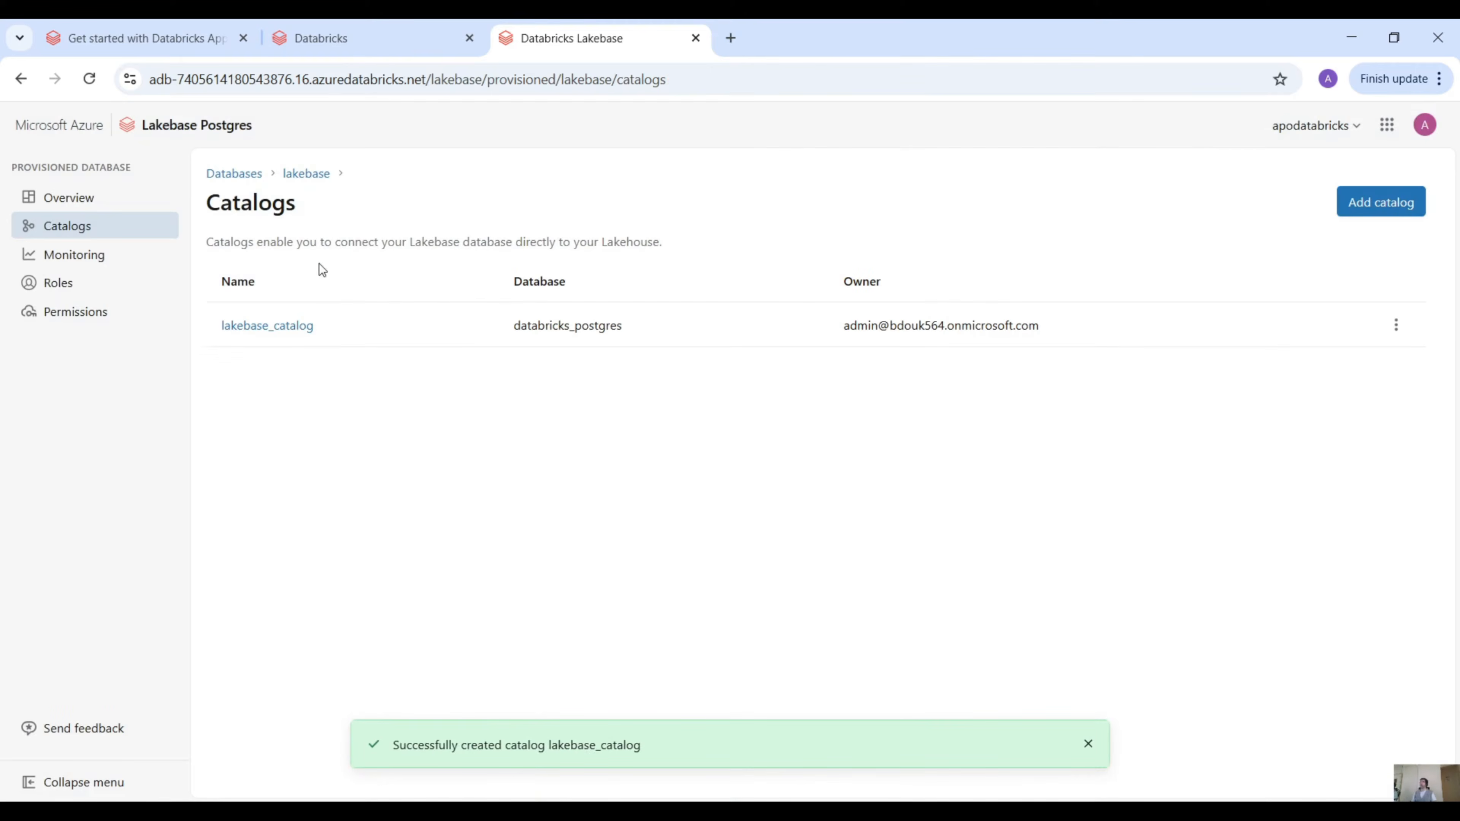
Step: Return to the app installation, assign the lakebase instance with its databricks_postgres database, and continue with the Medium compute size
click(320, 42)
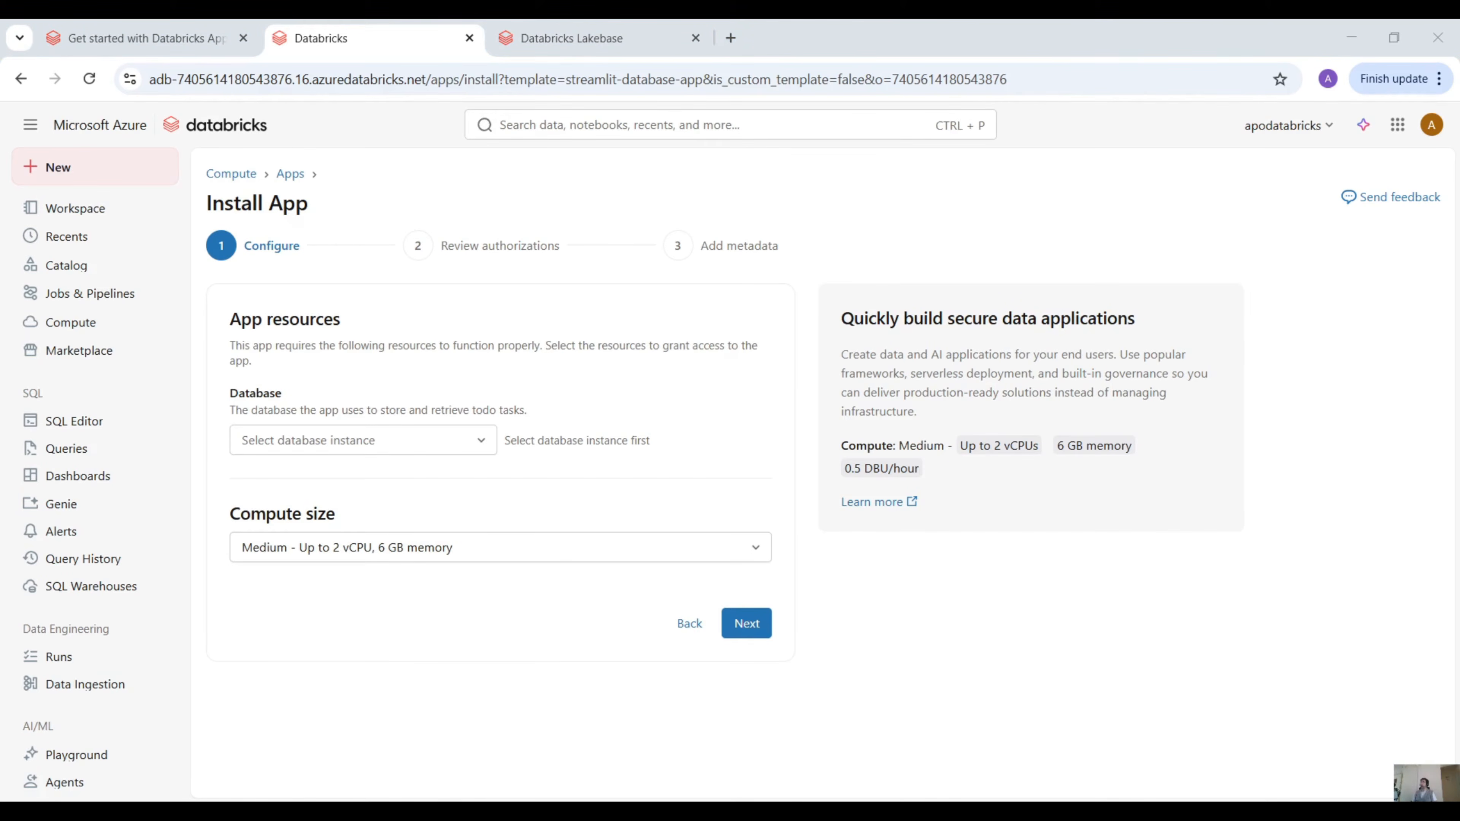
click(388, 442)
click(352, 523)
click(613, 444)
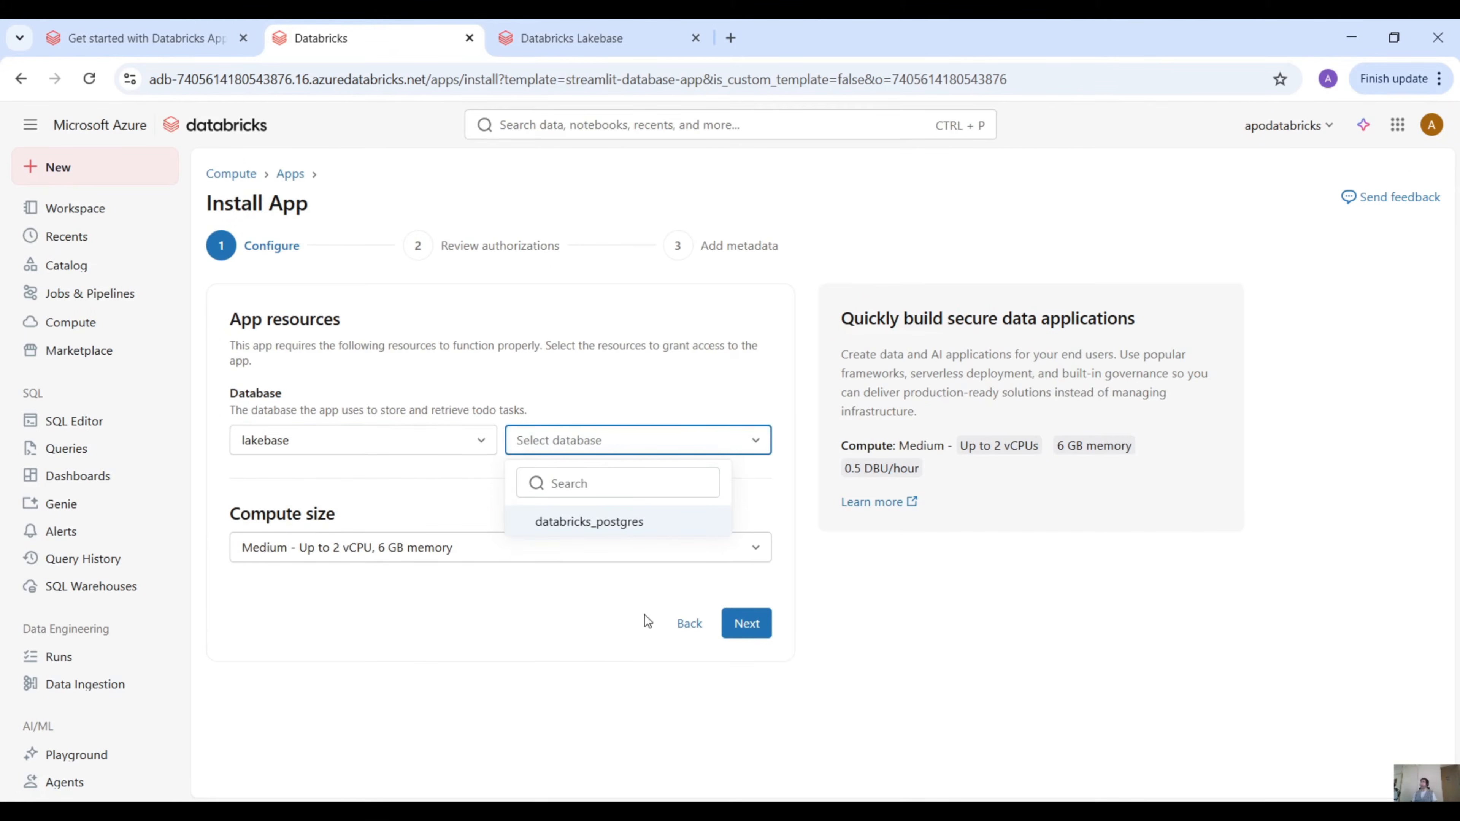
click(603, 517)
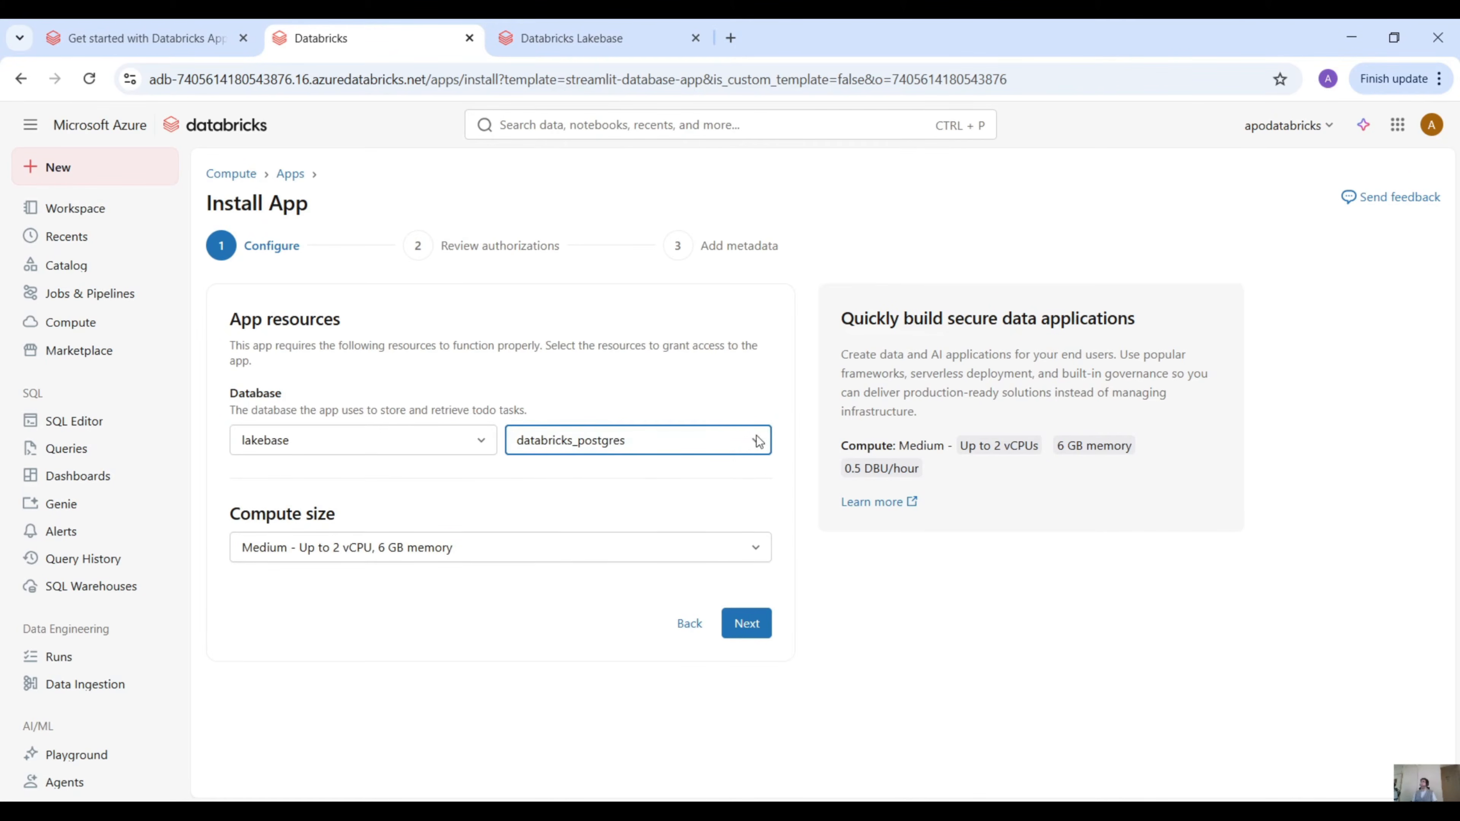
click(347, 551)
click(410, 493)
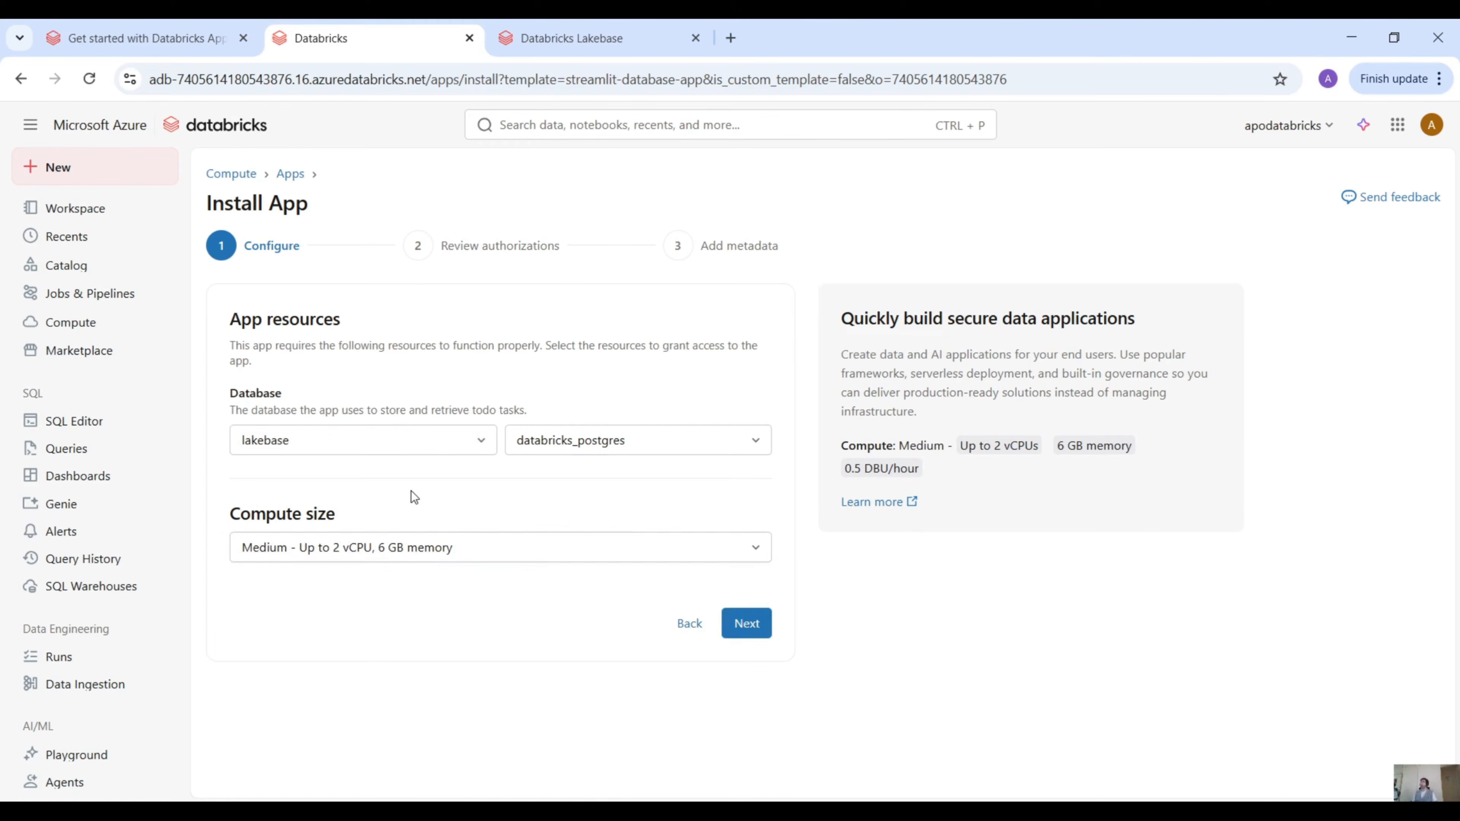
click(747, 624)
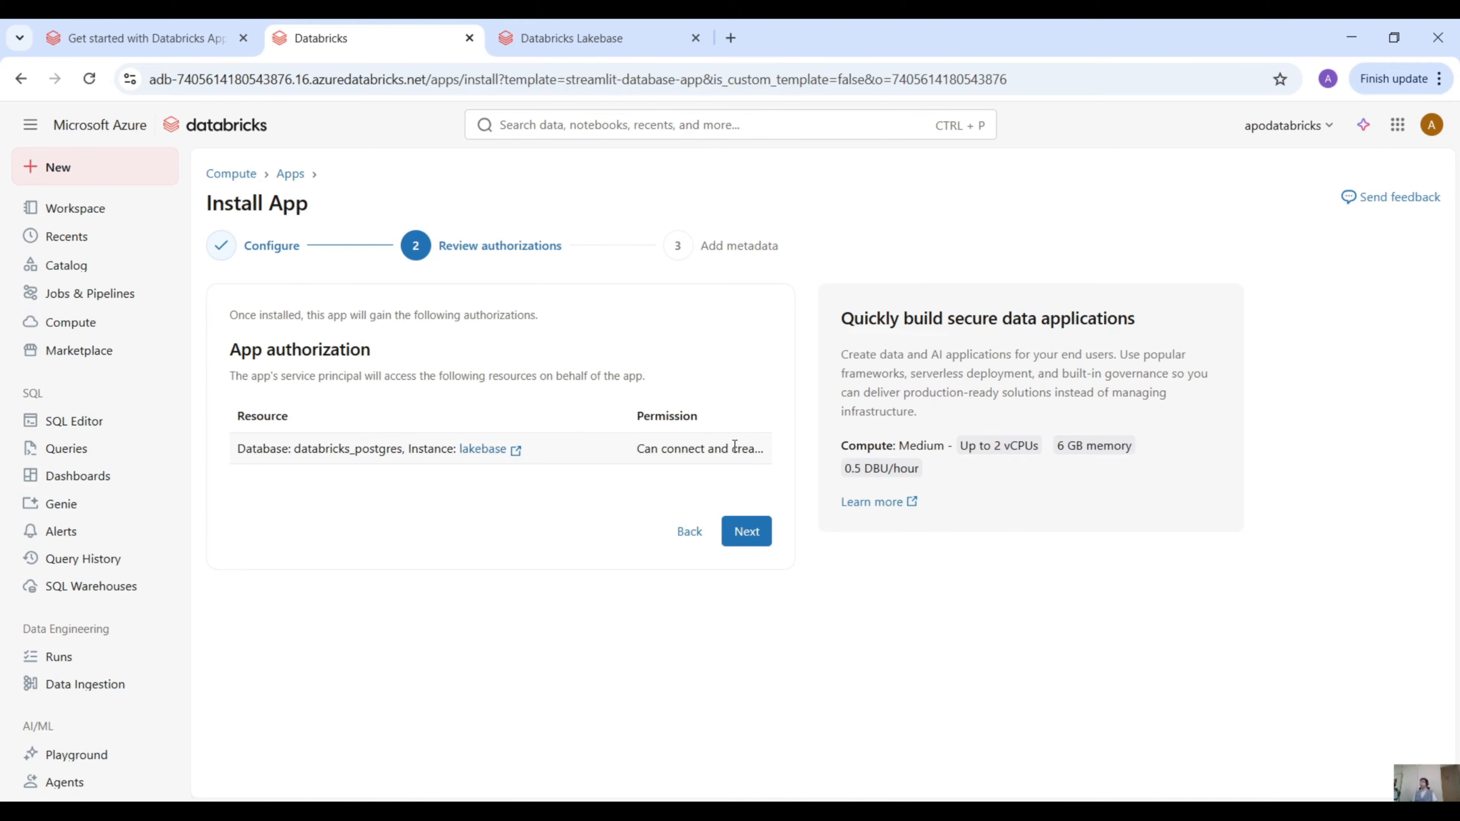
Step: Review the app authorization and its permission on the databricks_postgres database, then proceed to the app metadata
triple_click(675, 442)
drag(237, 378, 650, 375)
click(646, 378)
drag(648, 453, 772, 451)
click(718, 440)
click(746, 531)
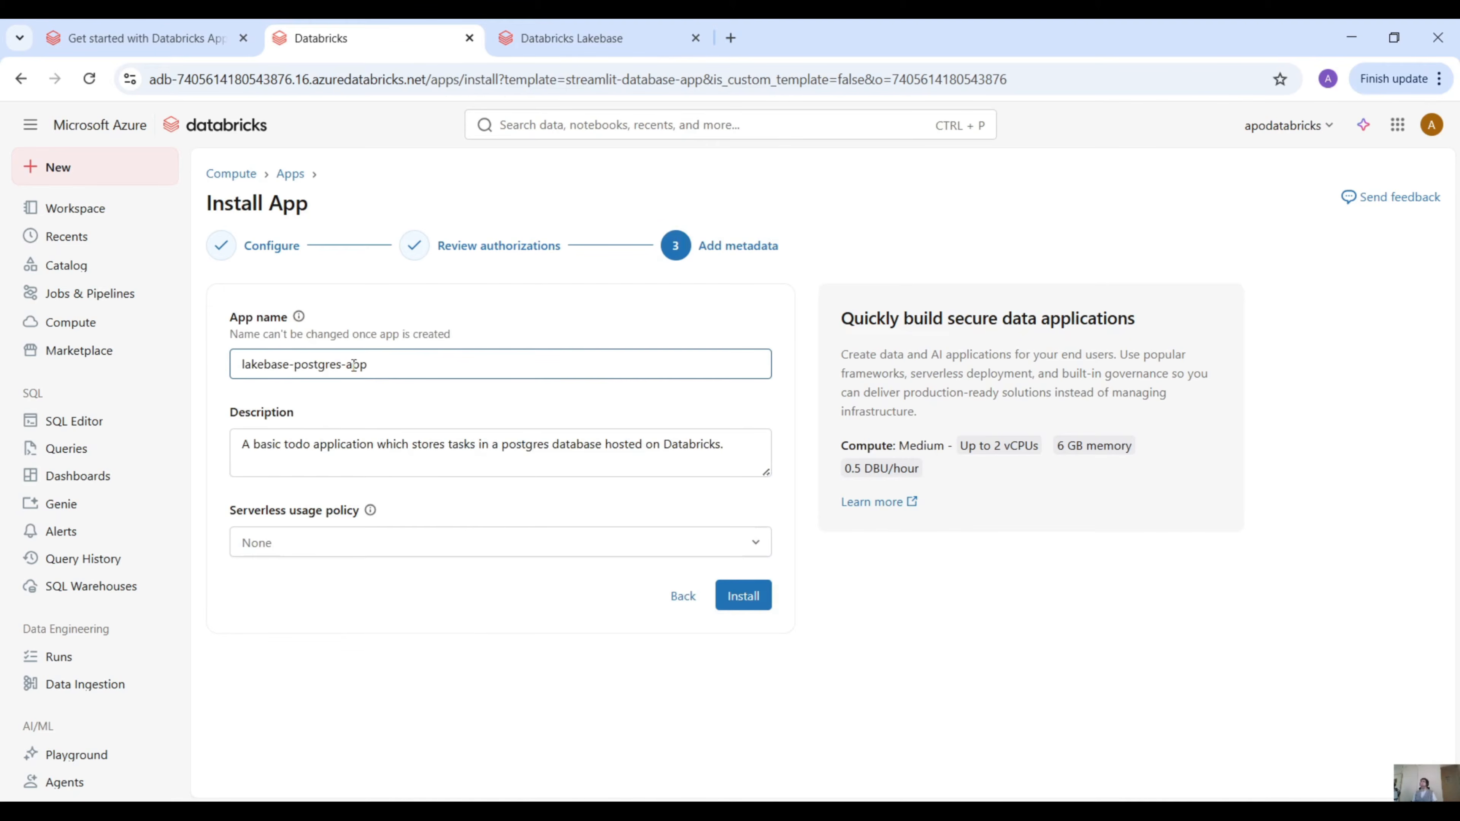
Step: Name the app lakebase-postgres-app-demo and install it with the serverless usage policy left at None
drag(388, 366, 290, 366)
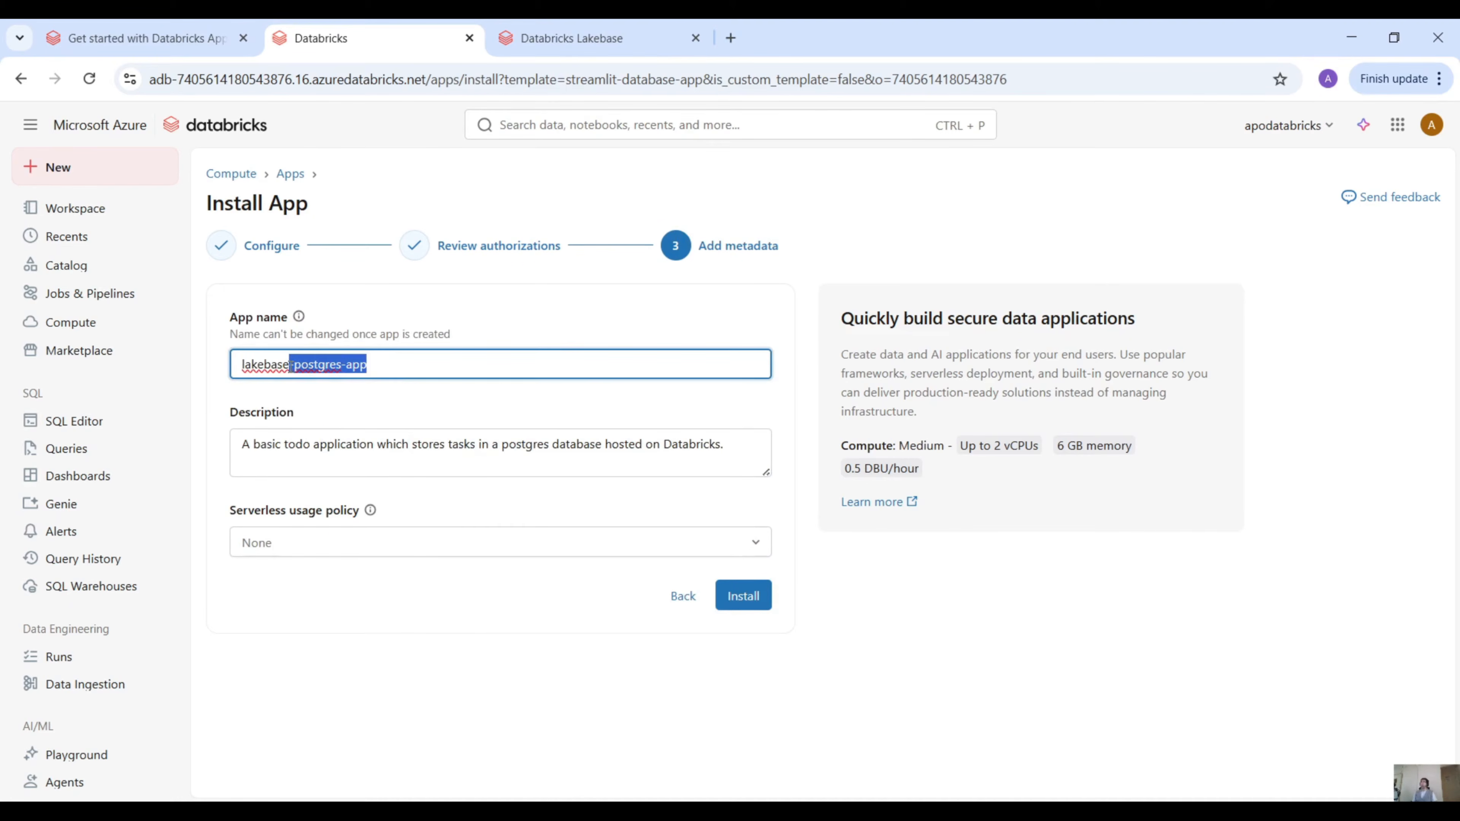
click(383, 367)
text(-examp)
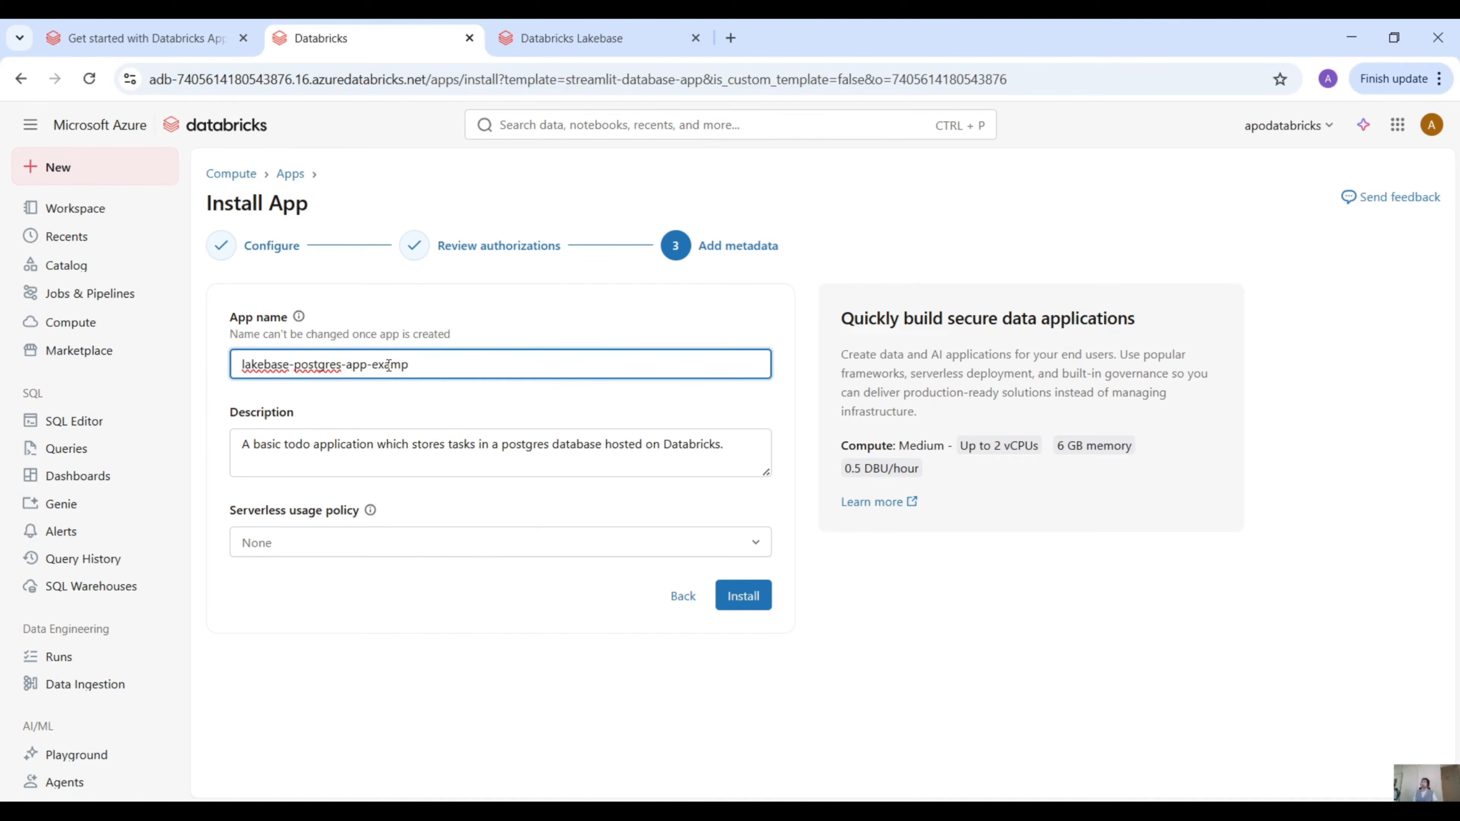
key(BackSpace)
key(BackSpace)
key(BackSpace)
key(BackSpace)
key(BackSpace)
text(demo)
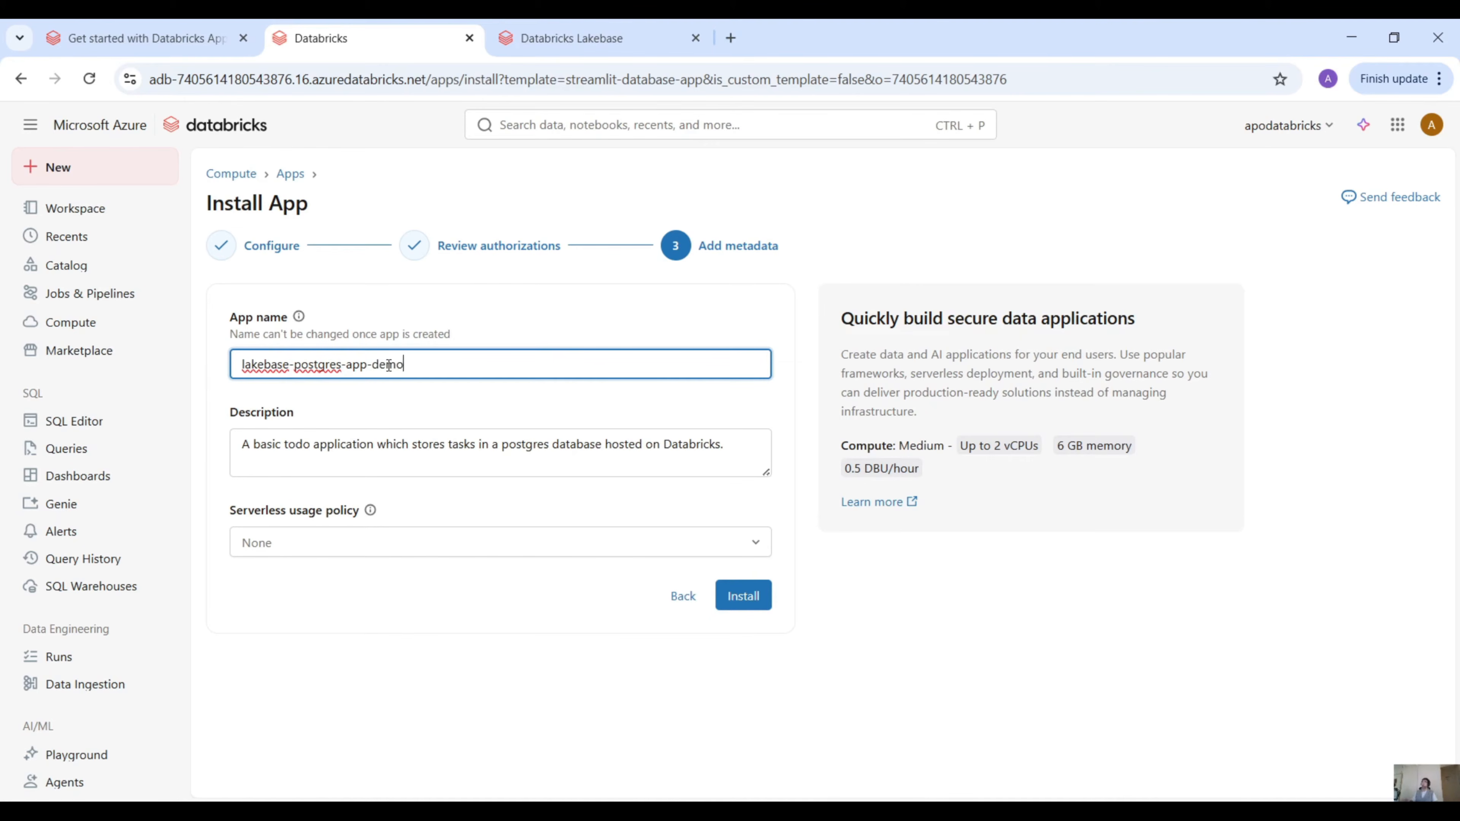
click(526, 551)
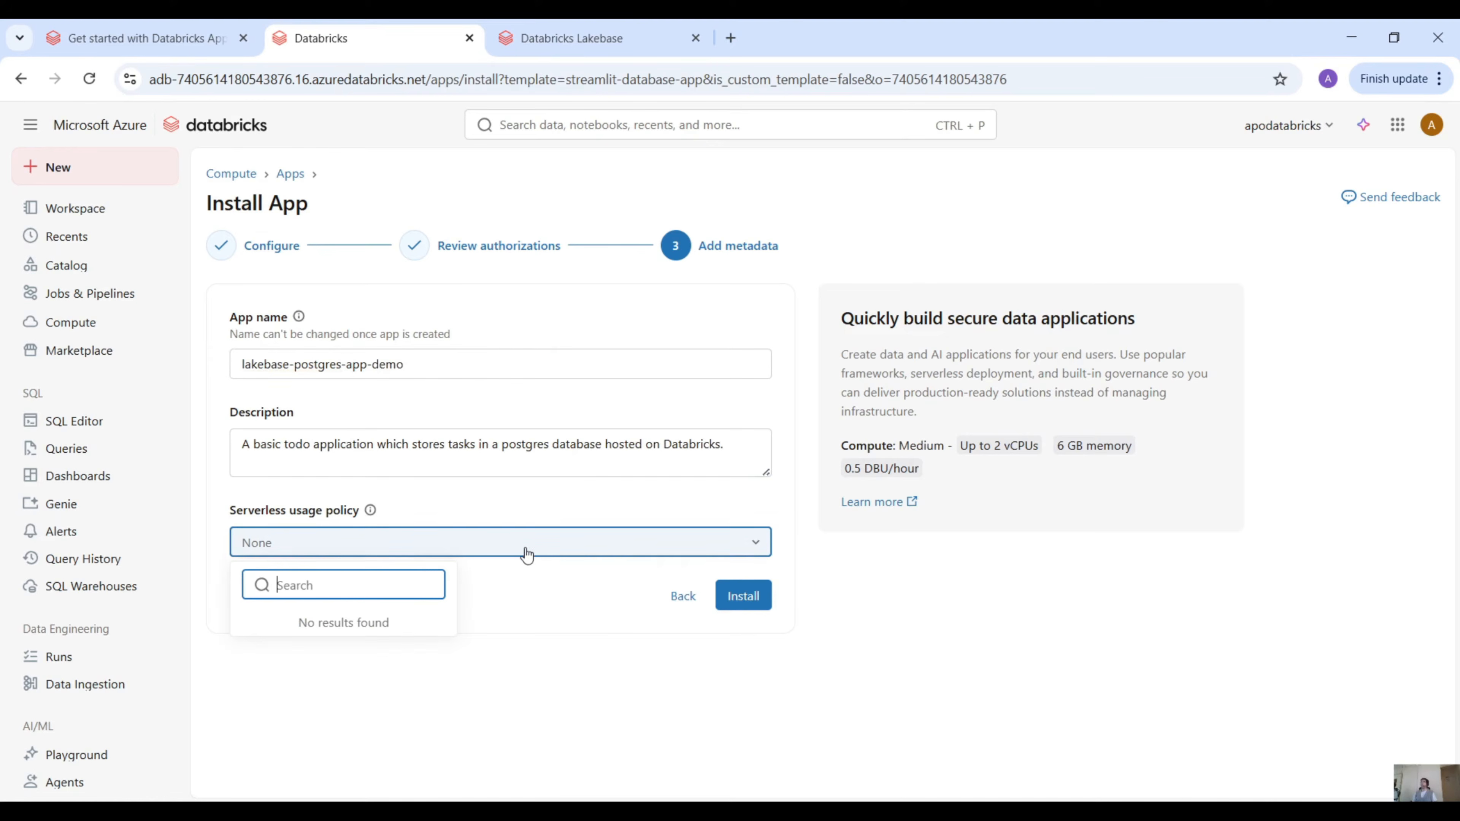
click(763, 602)
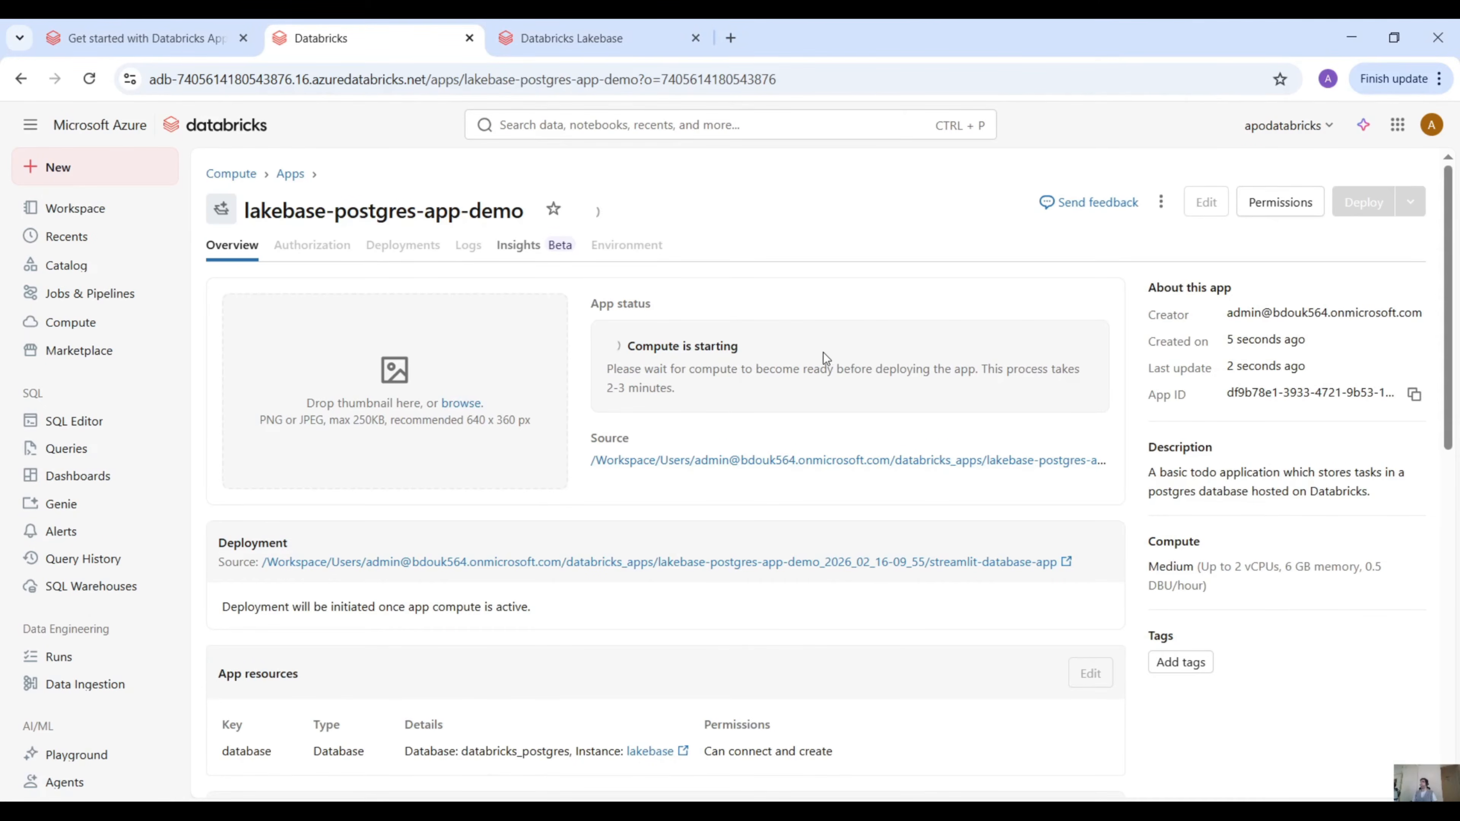
Step: Open the new app's source folder in the workspace and view the dependencies in requirements.txt
scroll(883, 391, down, 2)
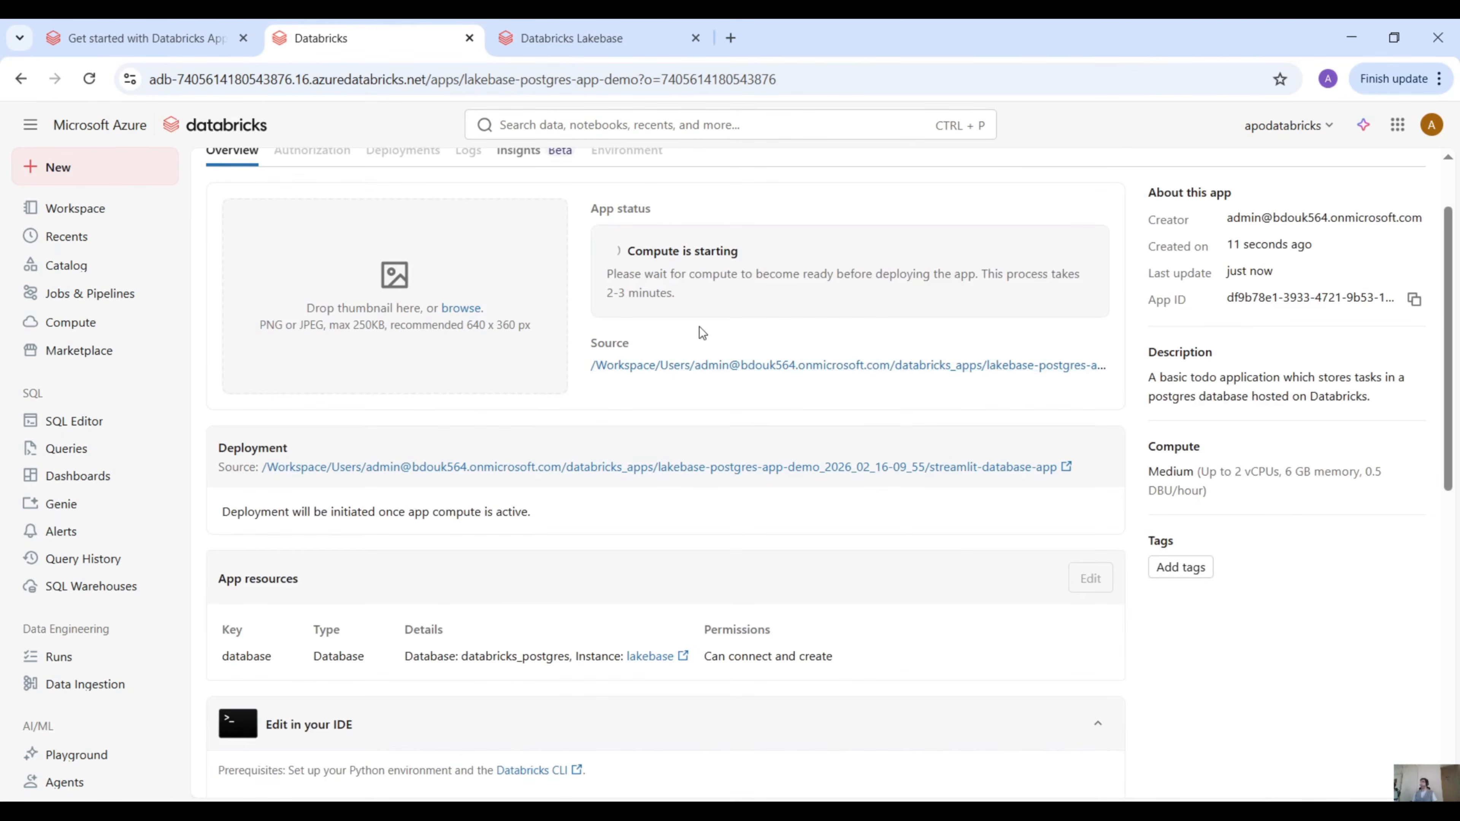
click(768, 384)
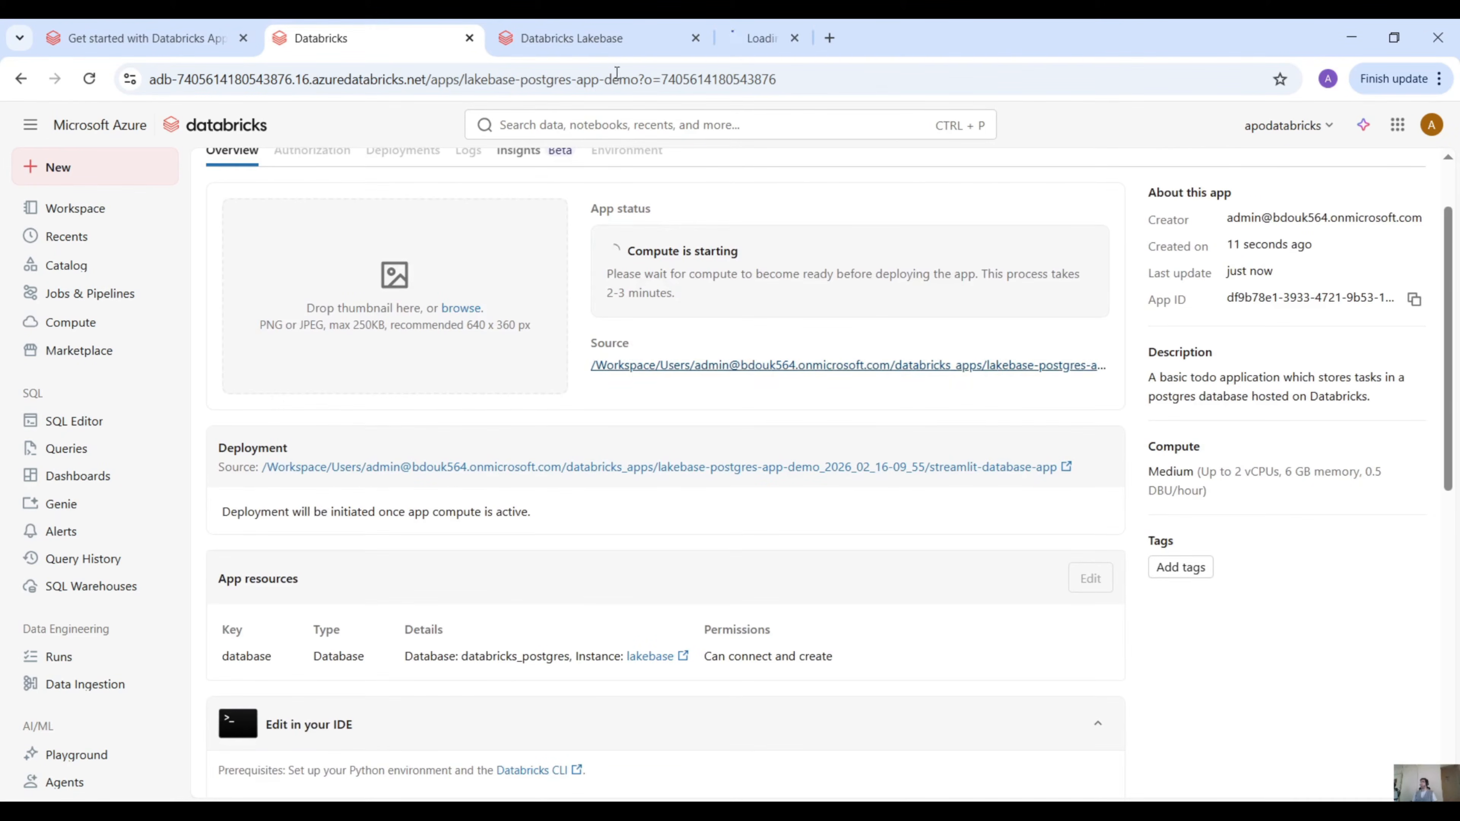
click(757, 38)
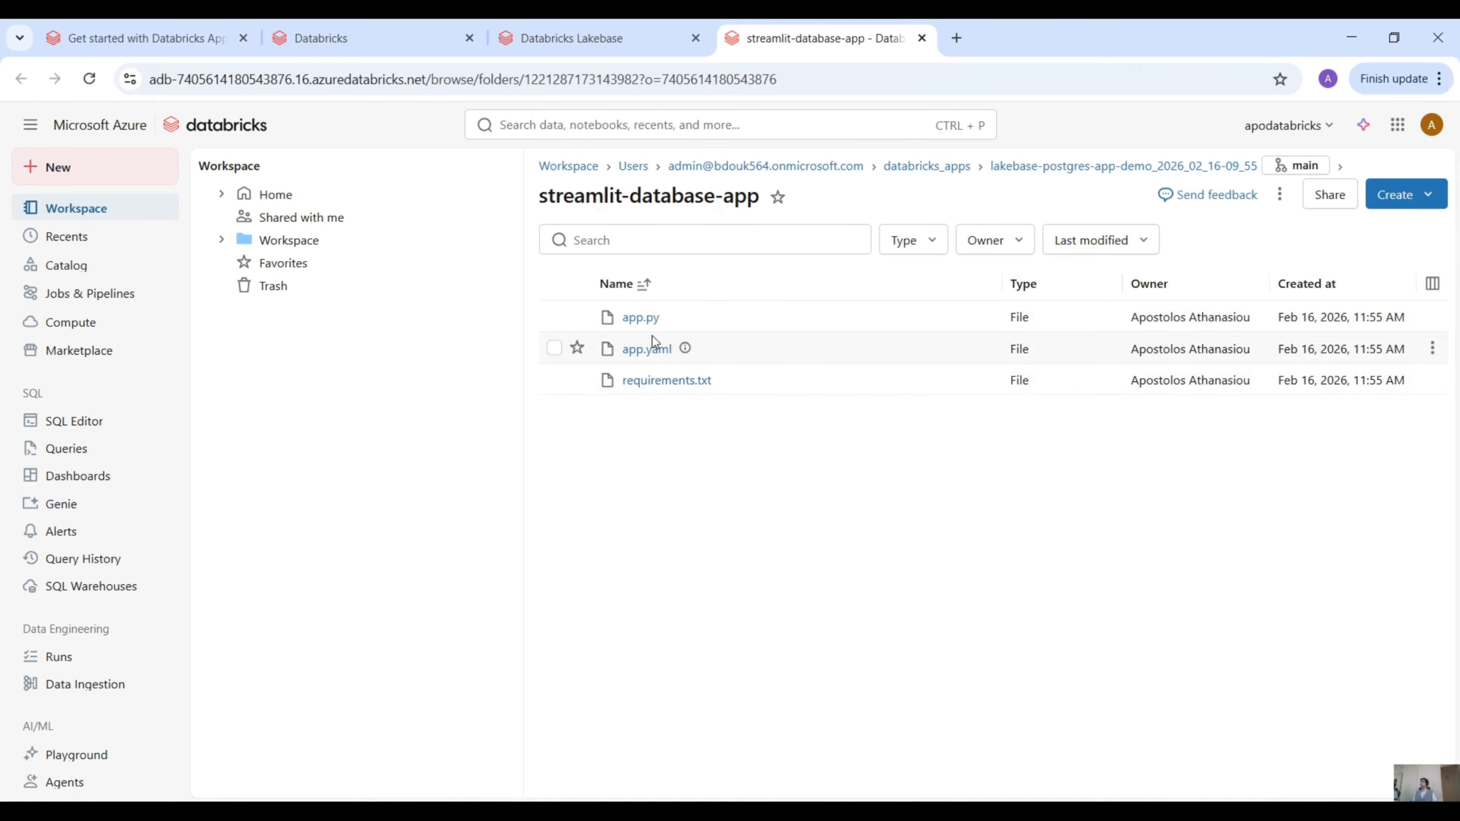
click(662, 382)
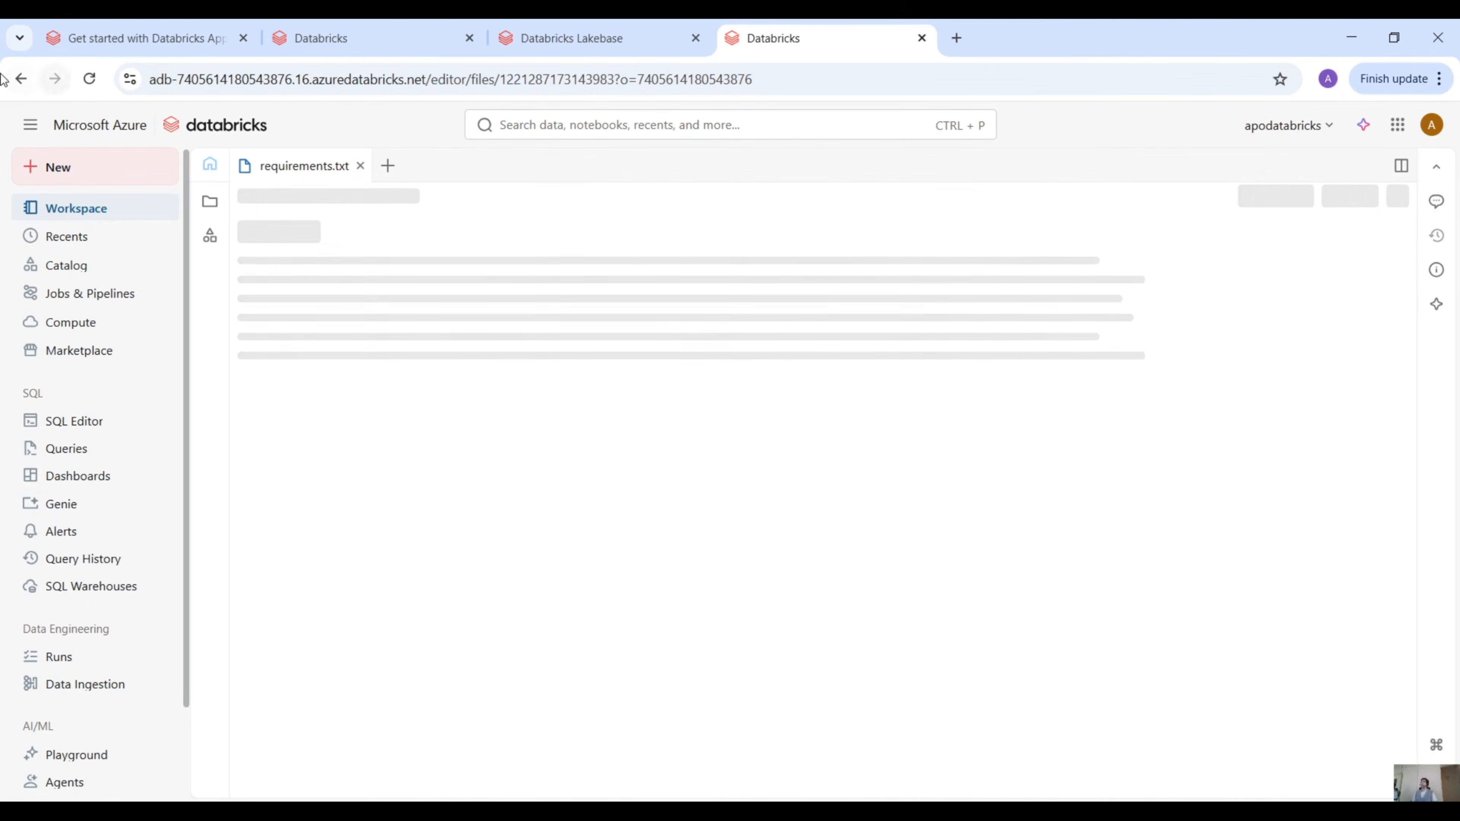
click(19, 79)
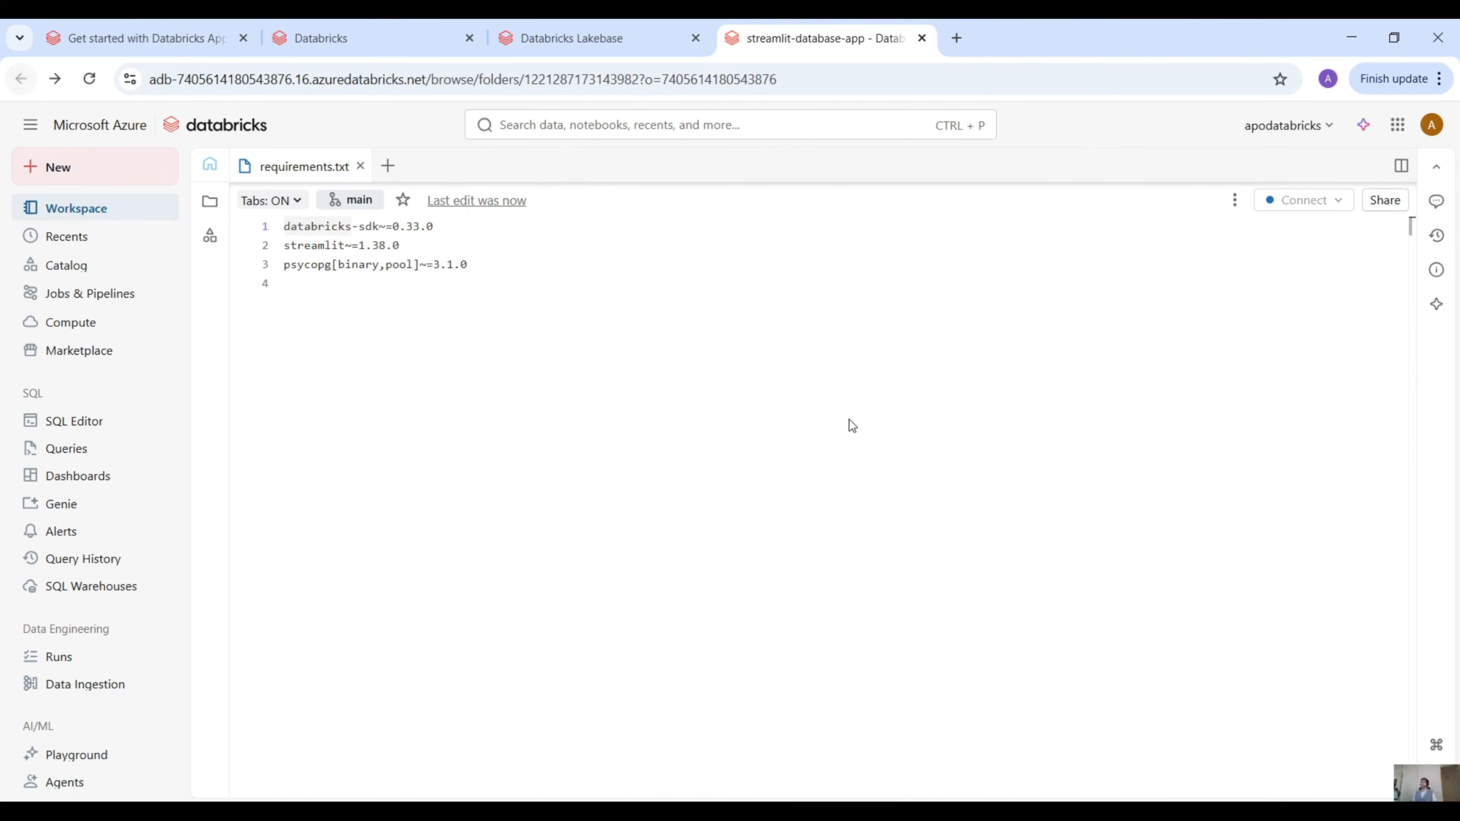
Step: Read through app.py, examining the database connection setup, the todo functions and the Streamlit UI code
click(641, 318)
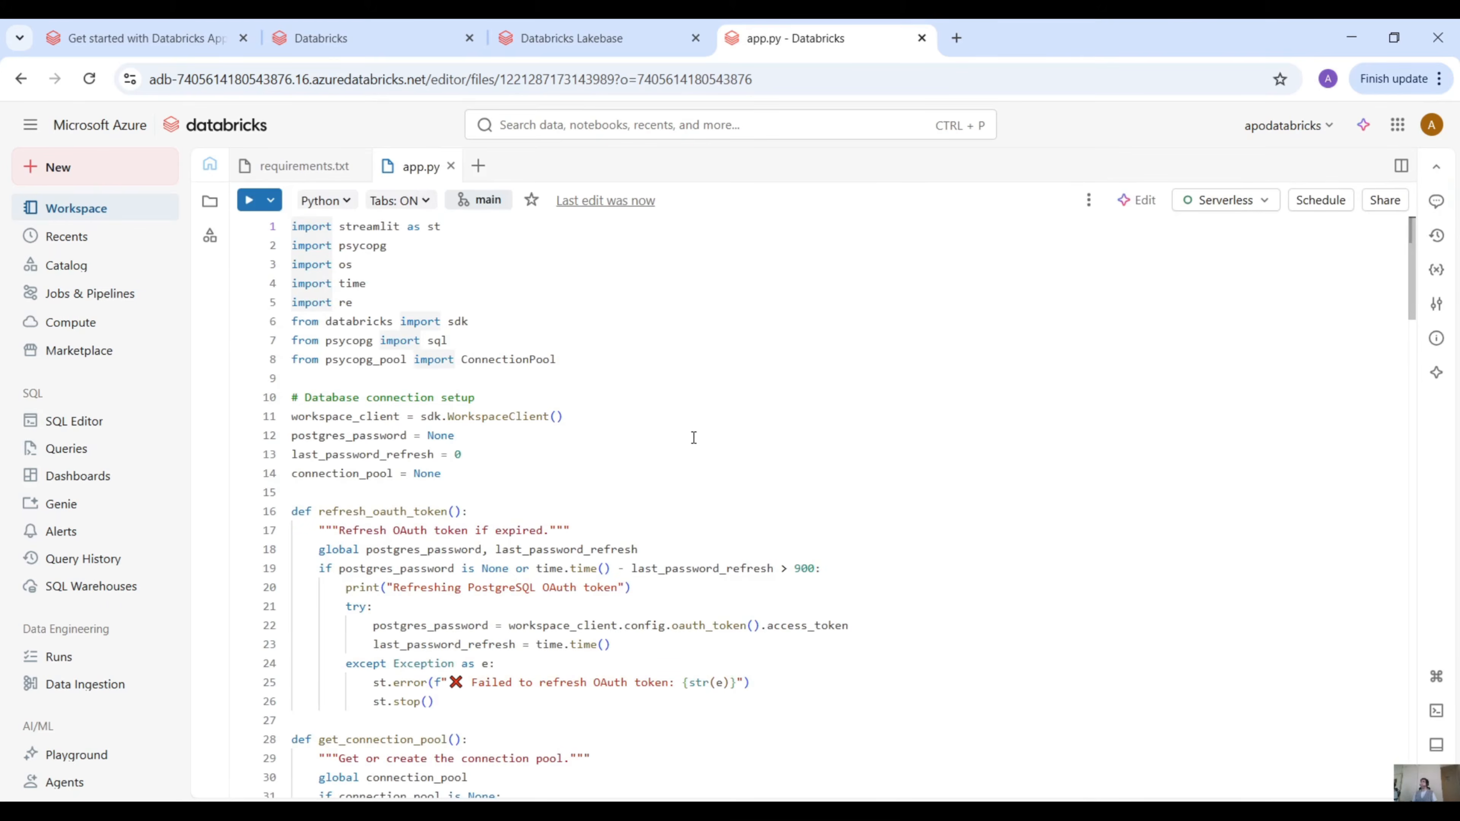
drag(1412, 240, 1338, 233)
scroll(490, 395, down, 20)
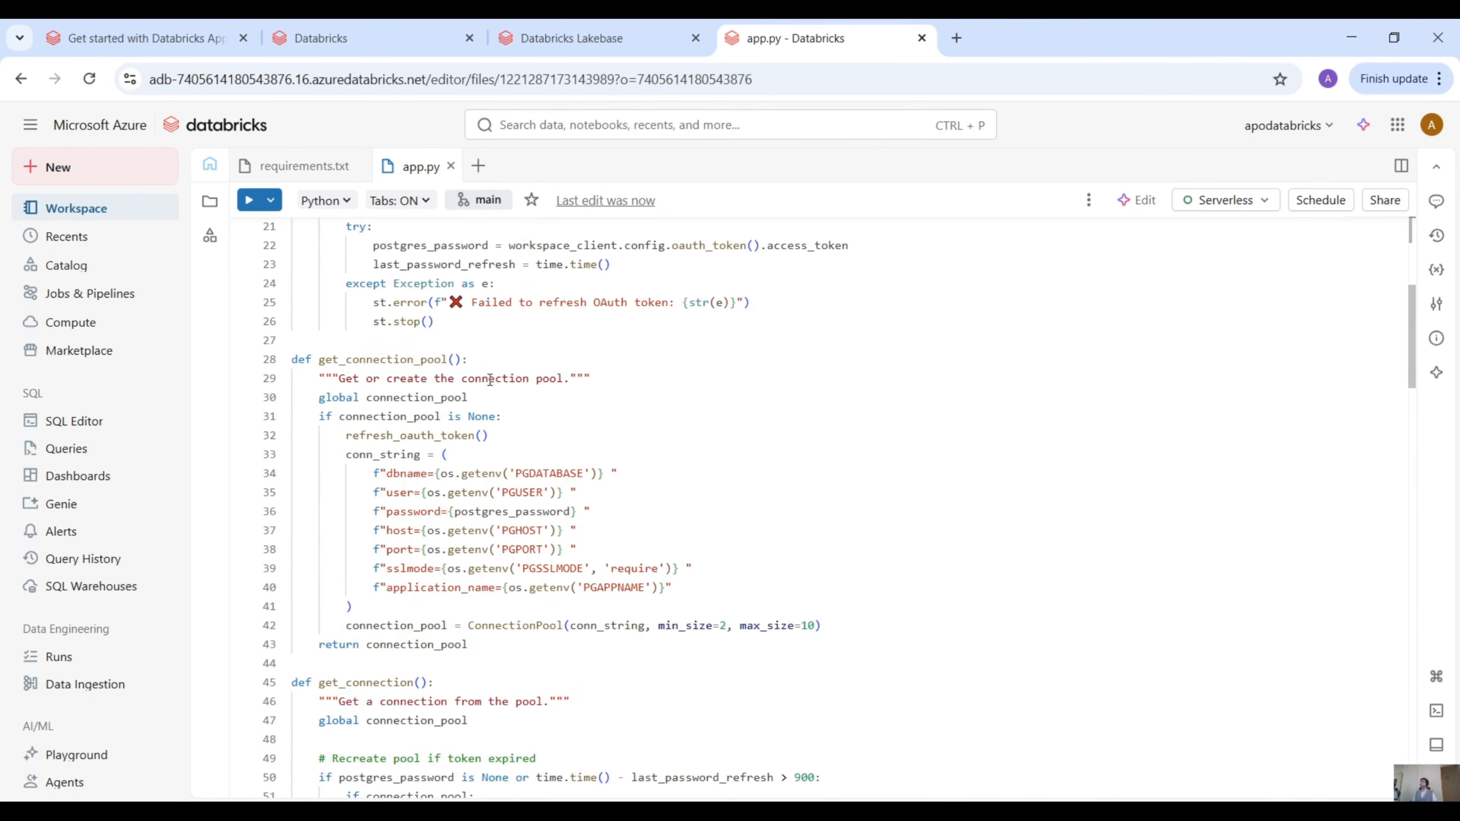
scroll(490, 378, down, 10)
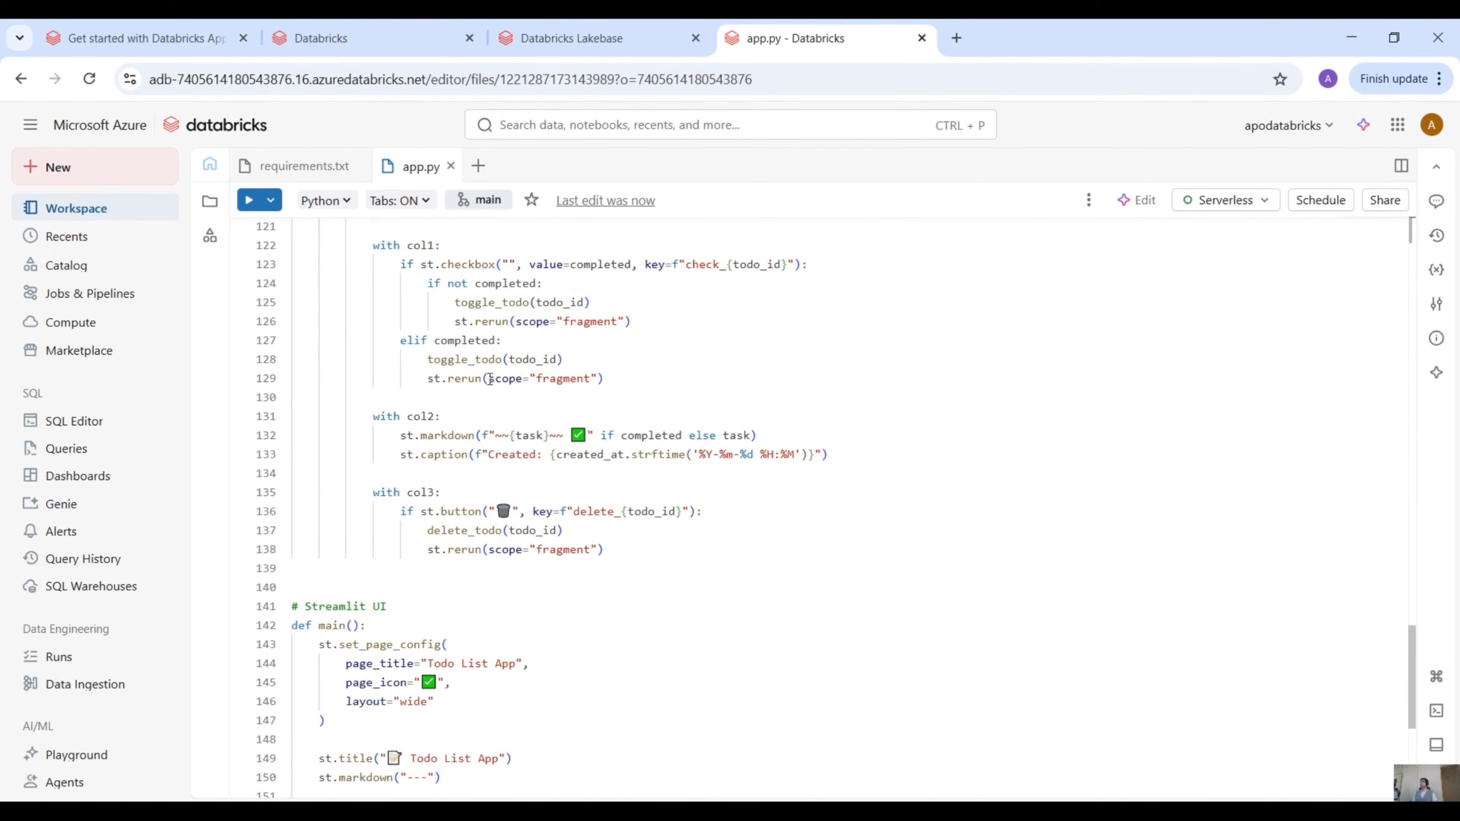
scroll(490, 378, up, 5)
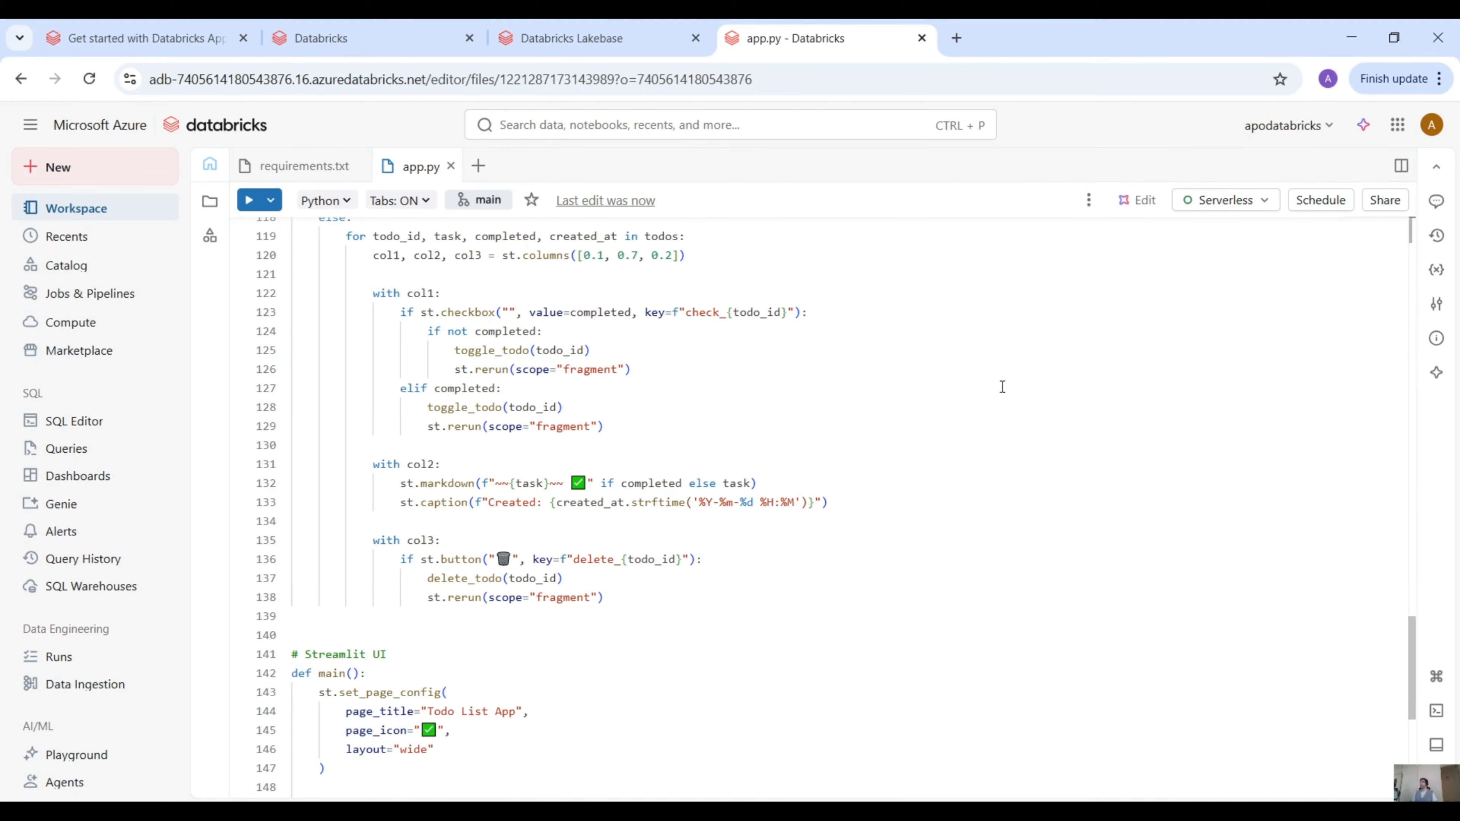
scroll(987, 397, down, 7)
scroll(988, 392, up, 20)
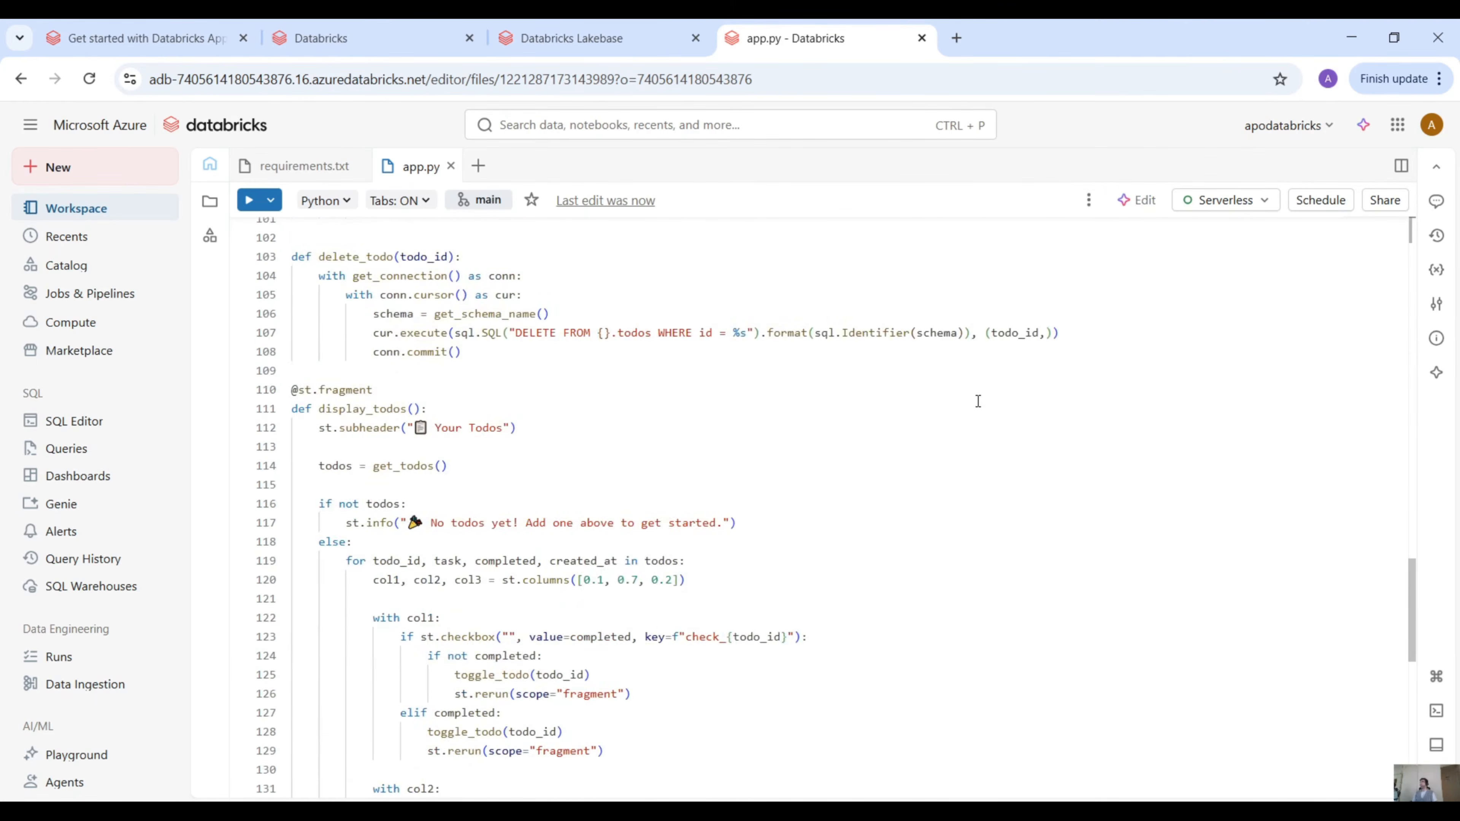
Step: Return to the lakebase-postgres-app-demo overview and review its status, app resources and the instructions for editing it in an IDE
scroll(978, 401, up, 6)
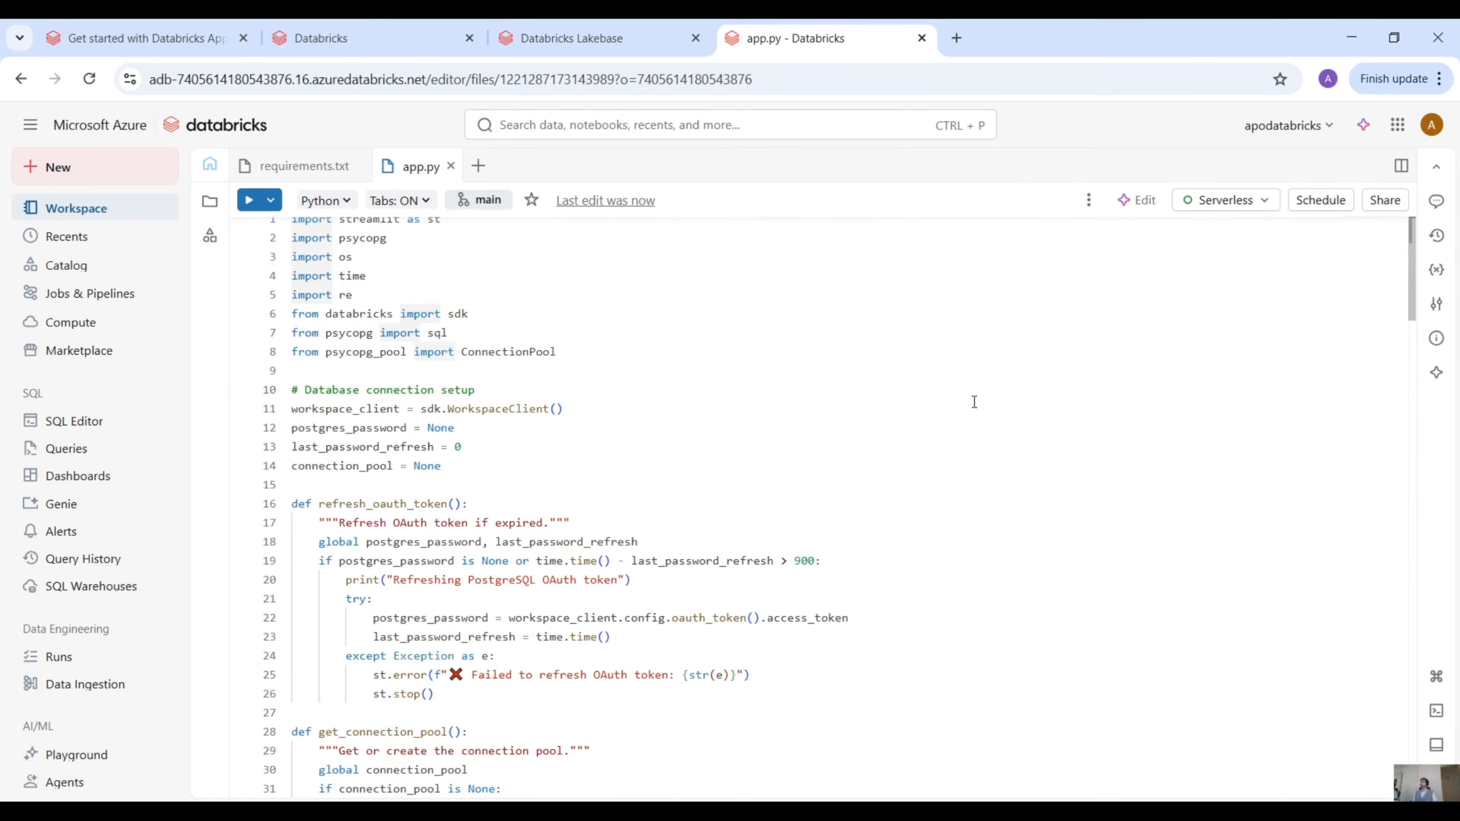
click(622, 39)
click(746, 39)
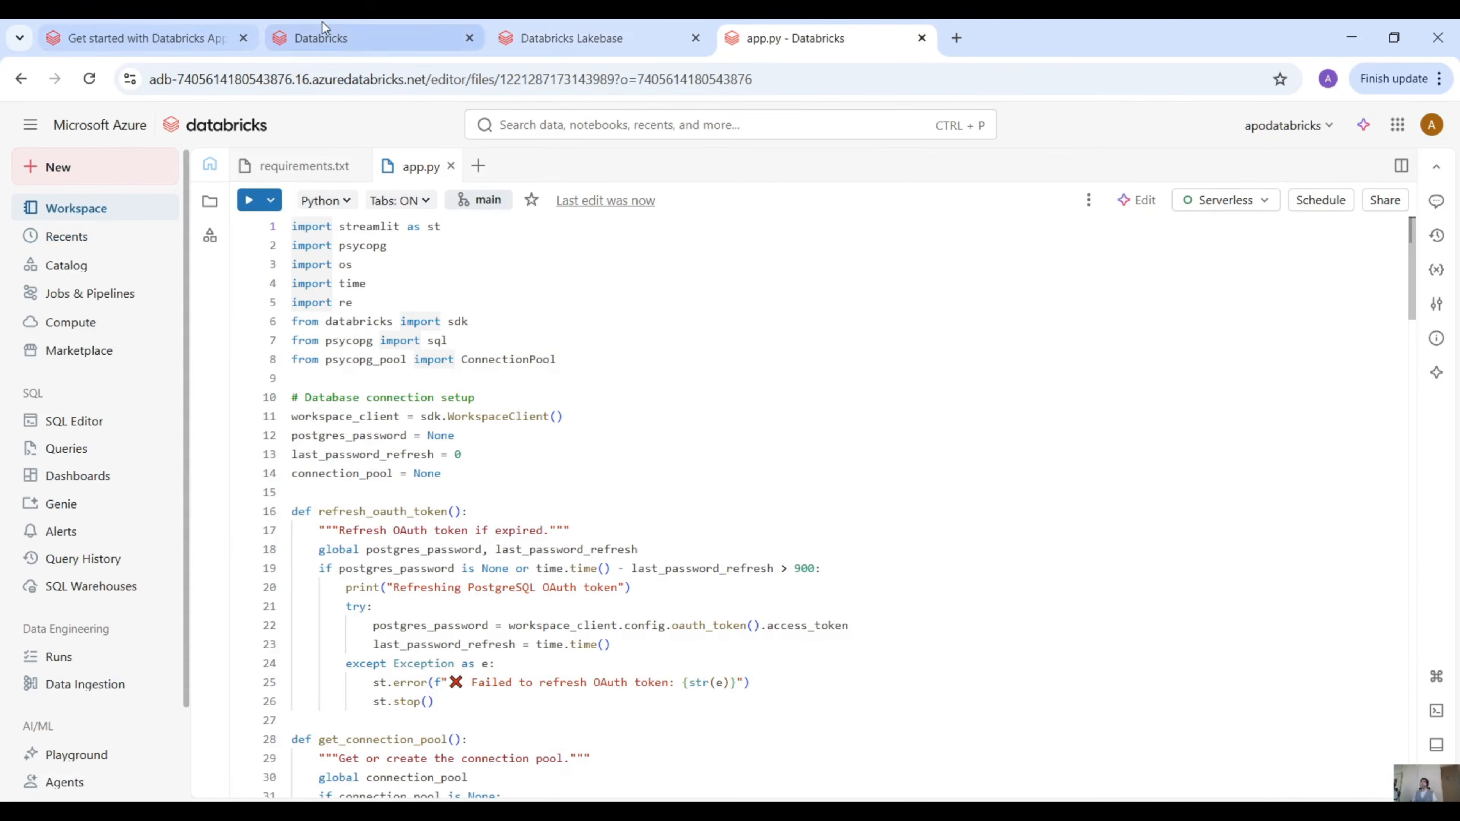
click(320, 38)
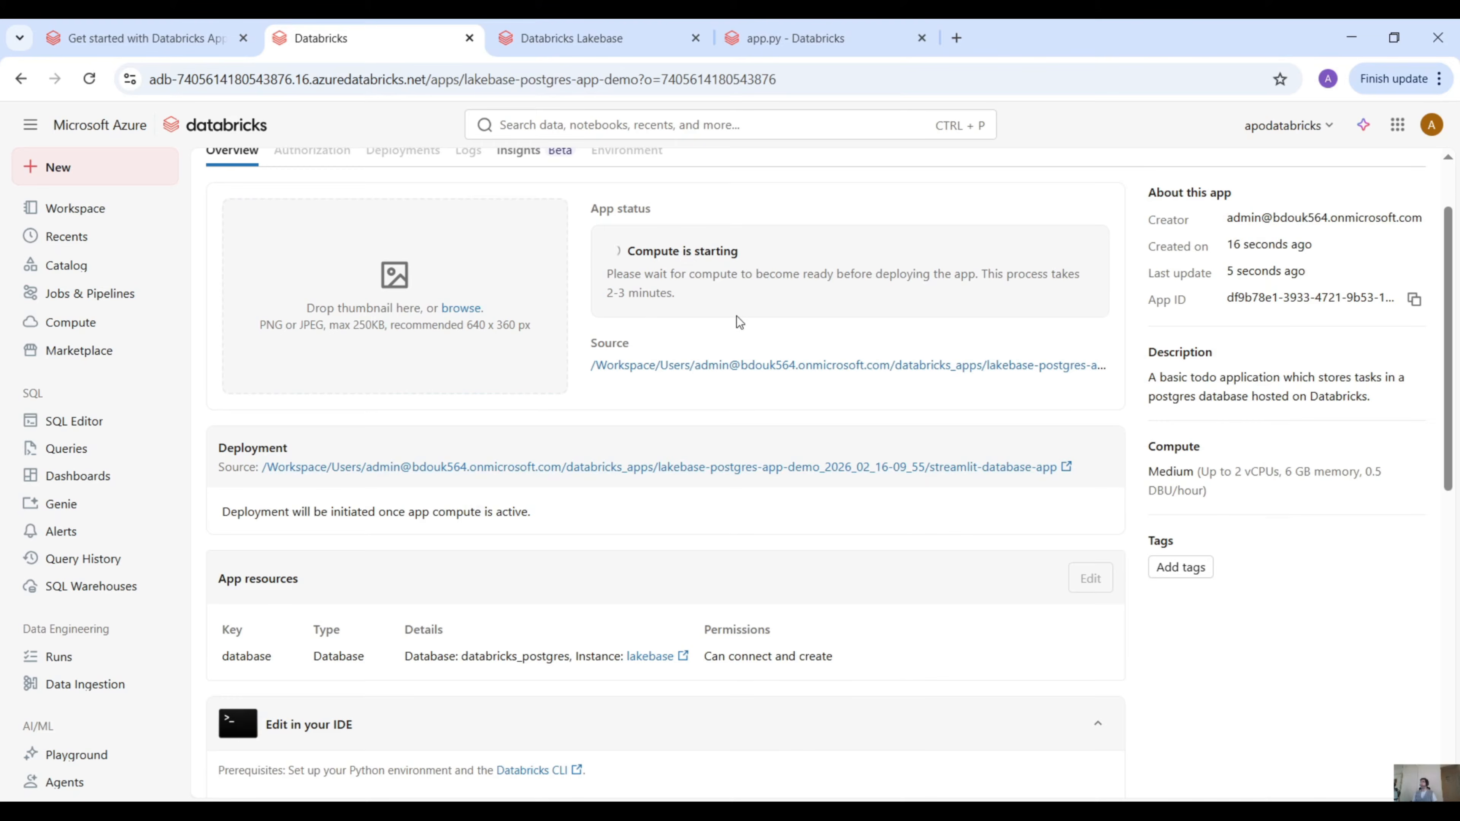
scroll(677, 327, down, 6)
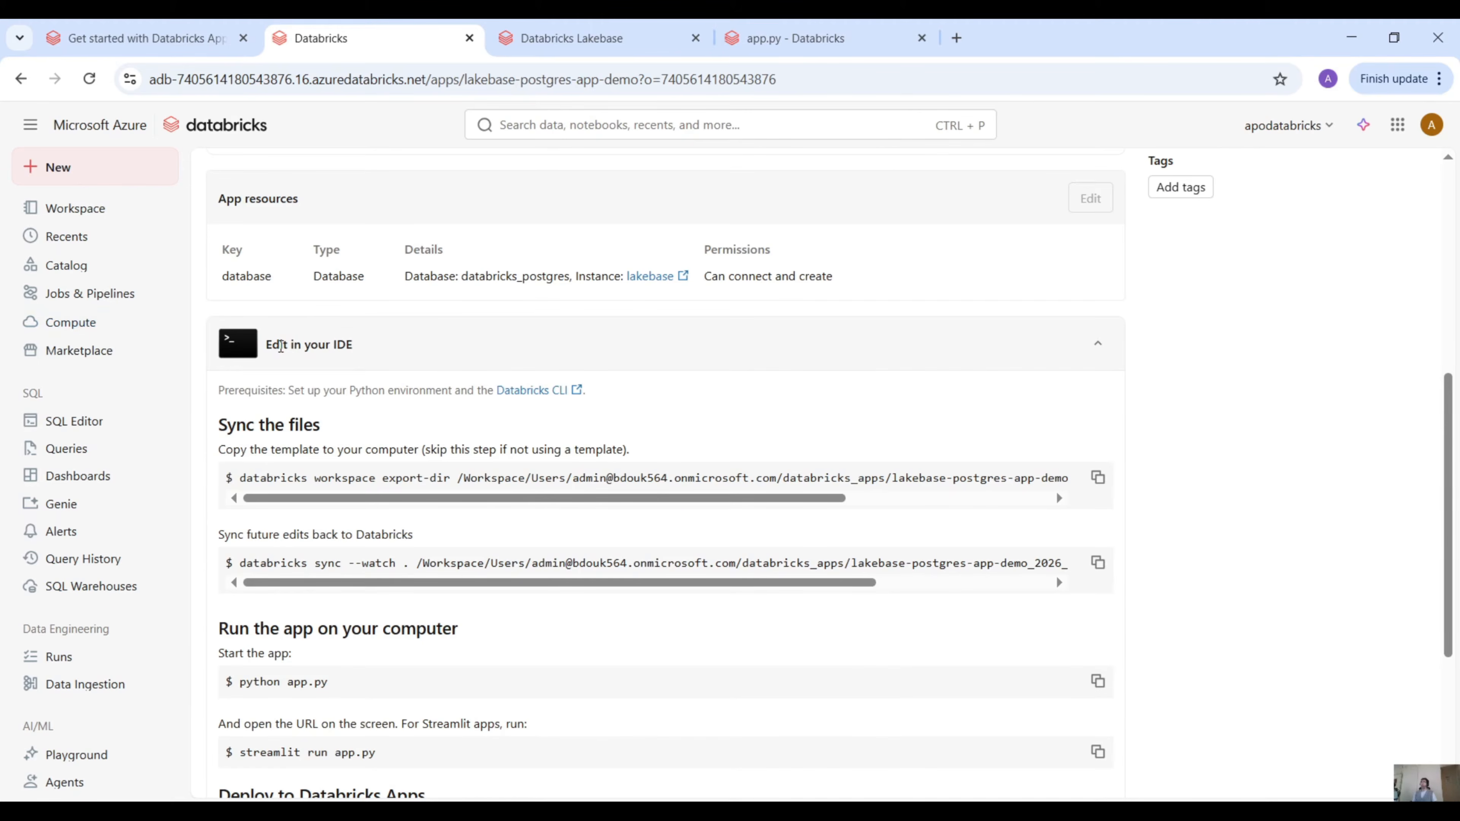
scroll(463, 372, up, 2)
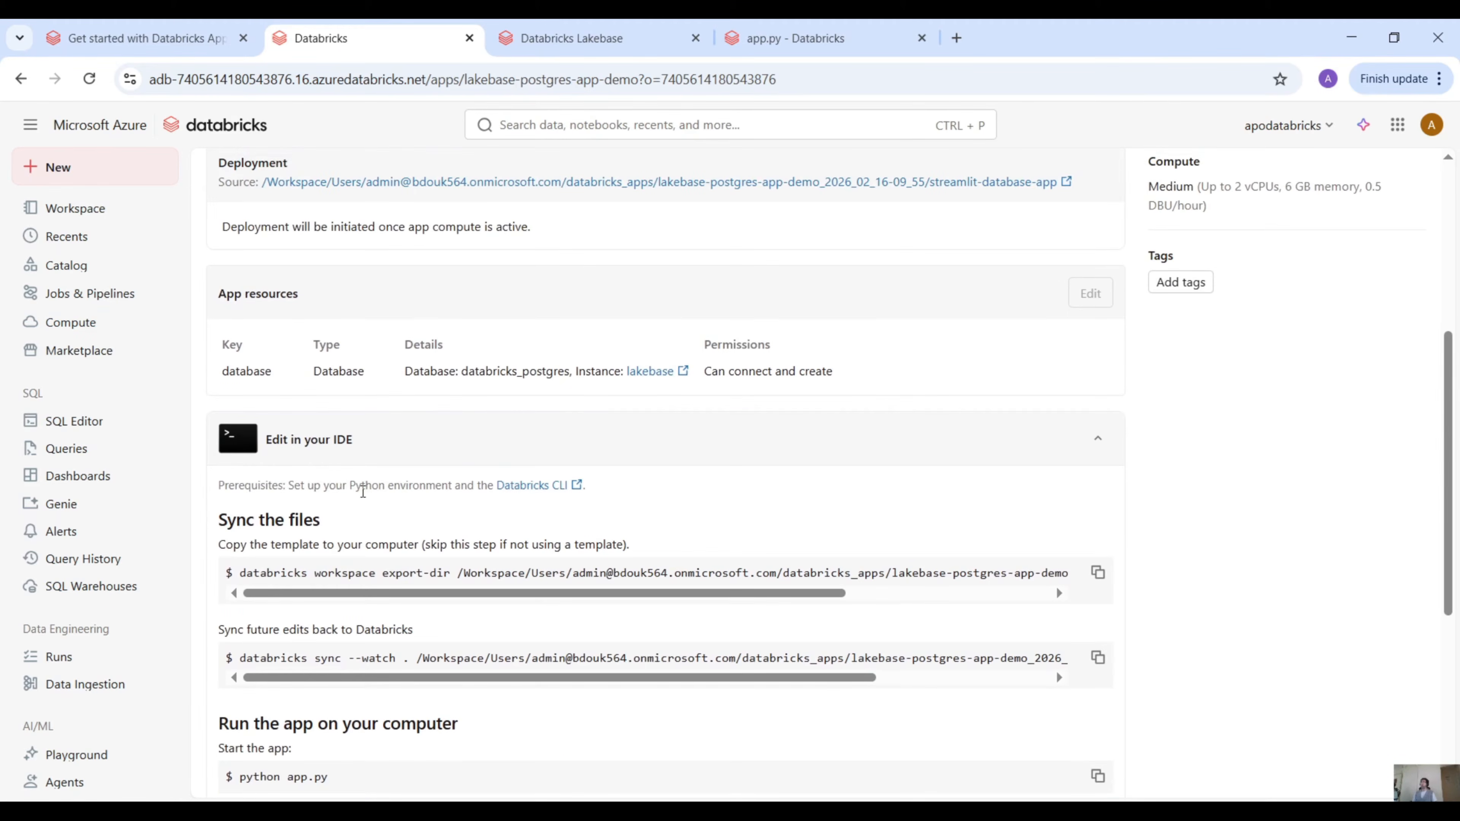
drag(363, 489, 453, 488)
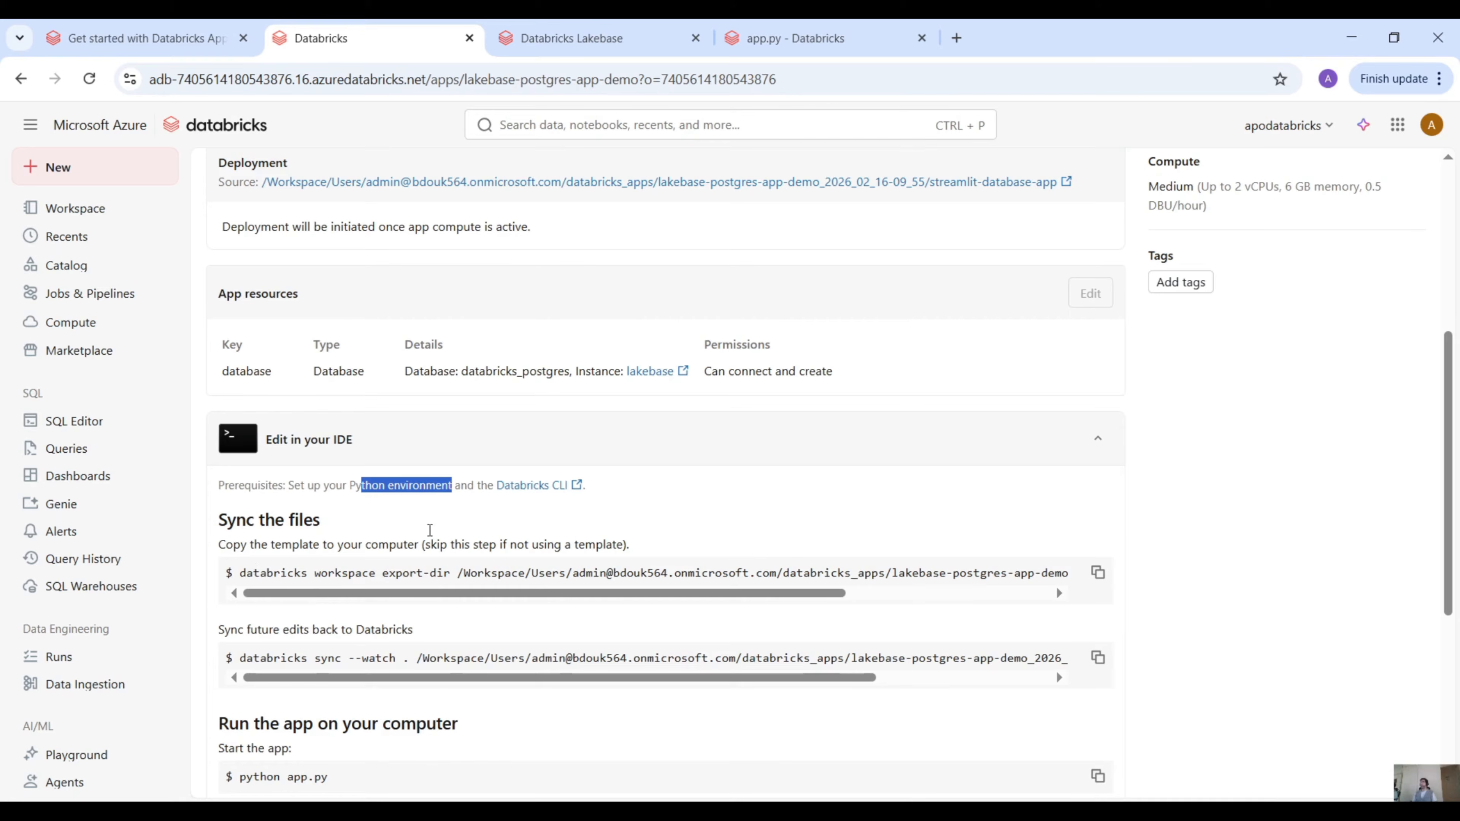
double_click(291, 543)
click(340, 530)
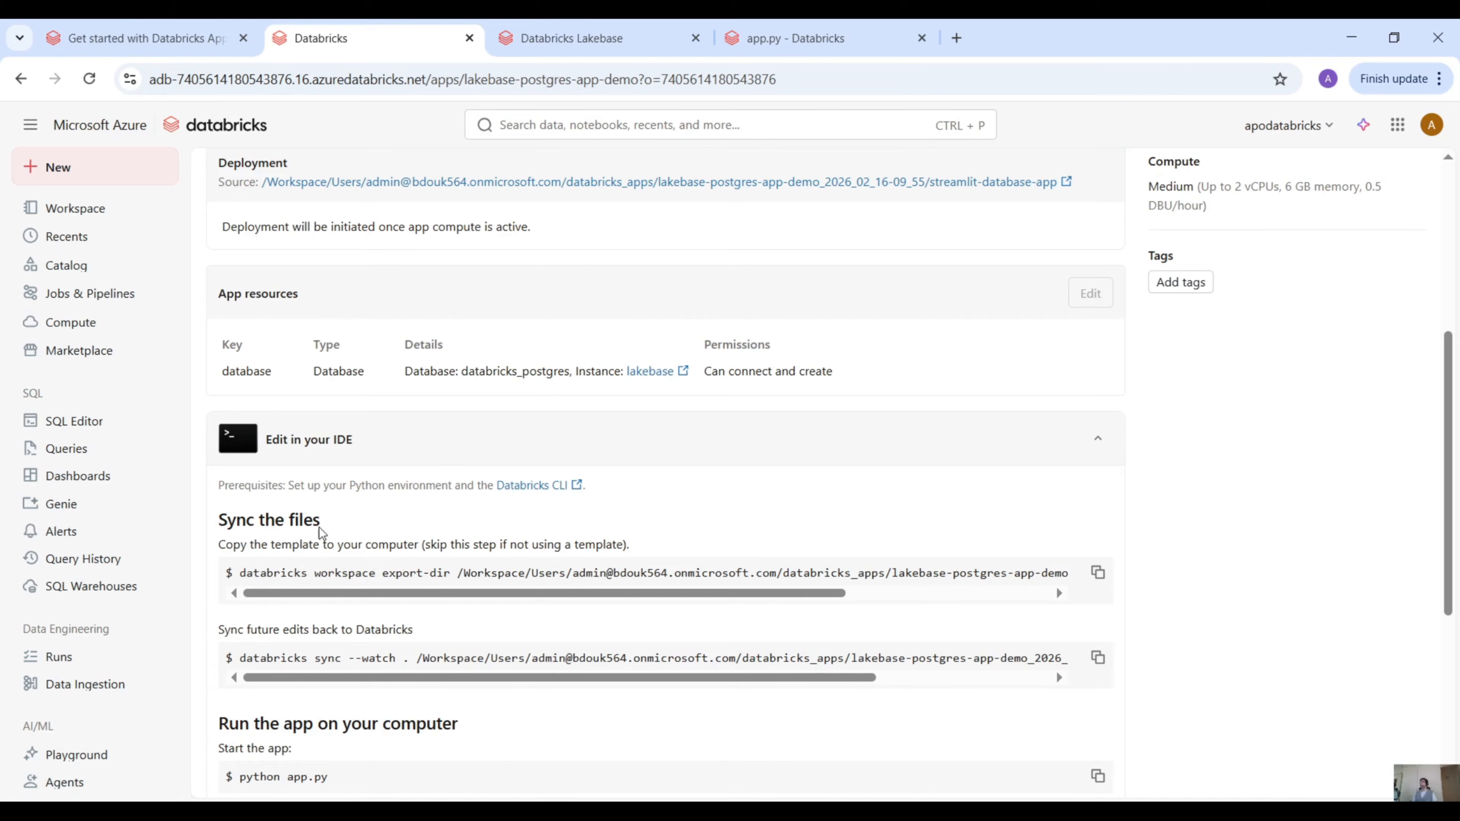
scroll(311, 578, right, 5)
scroll(322, 575, left, 5)
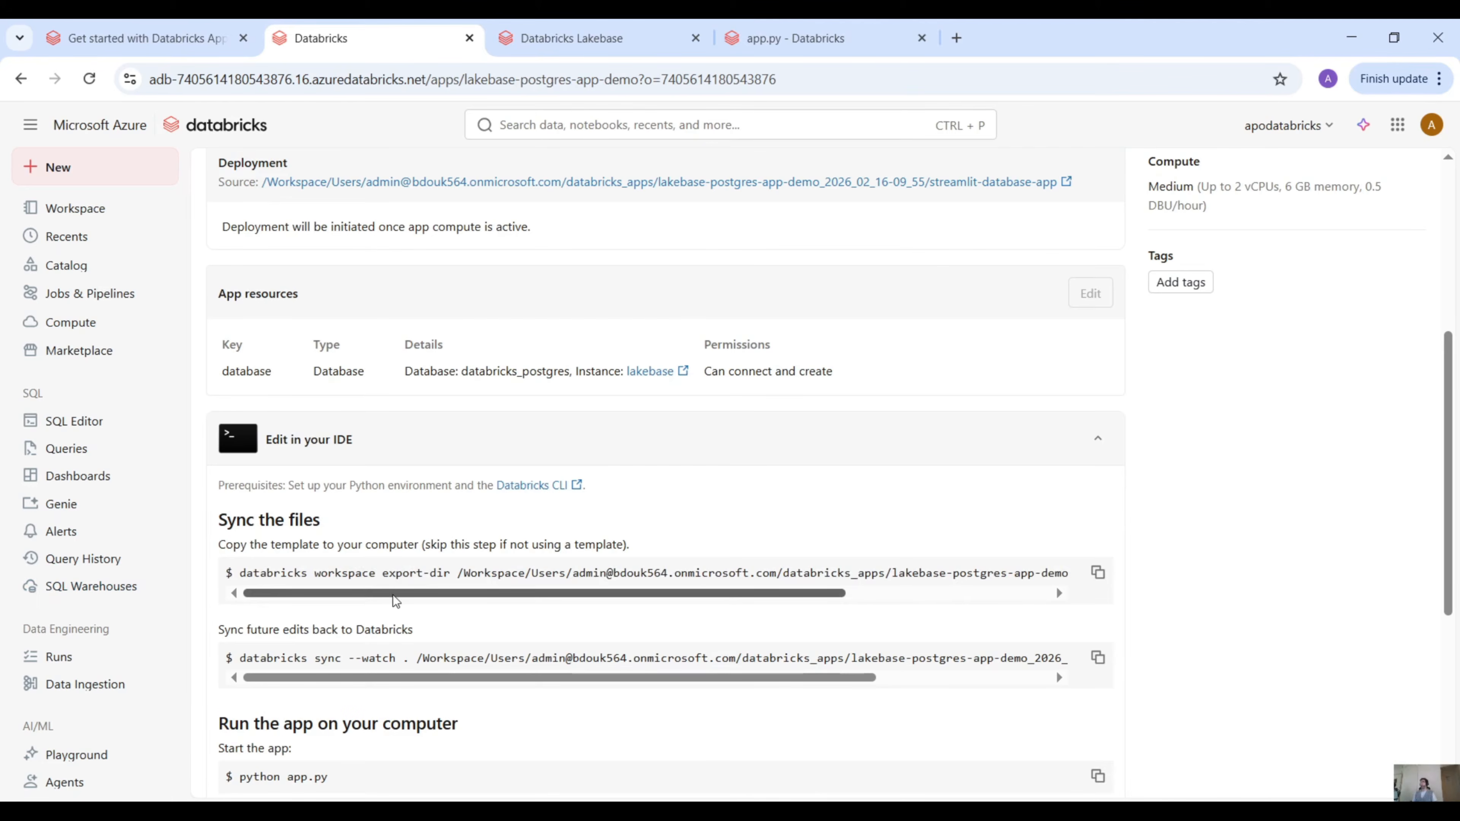
scroll(422, 569, up, 5)
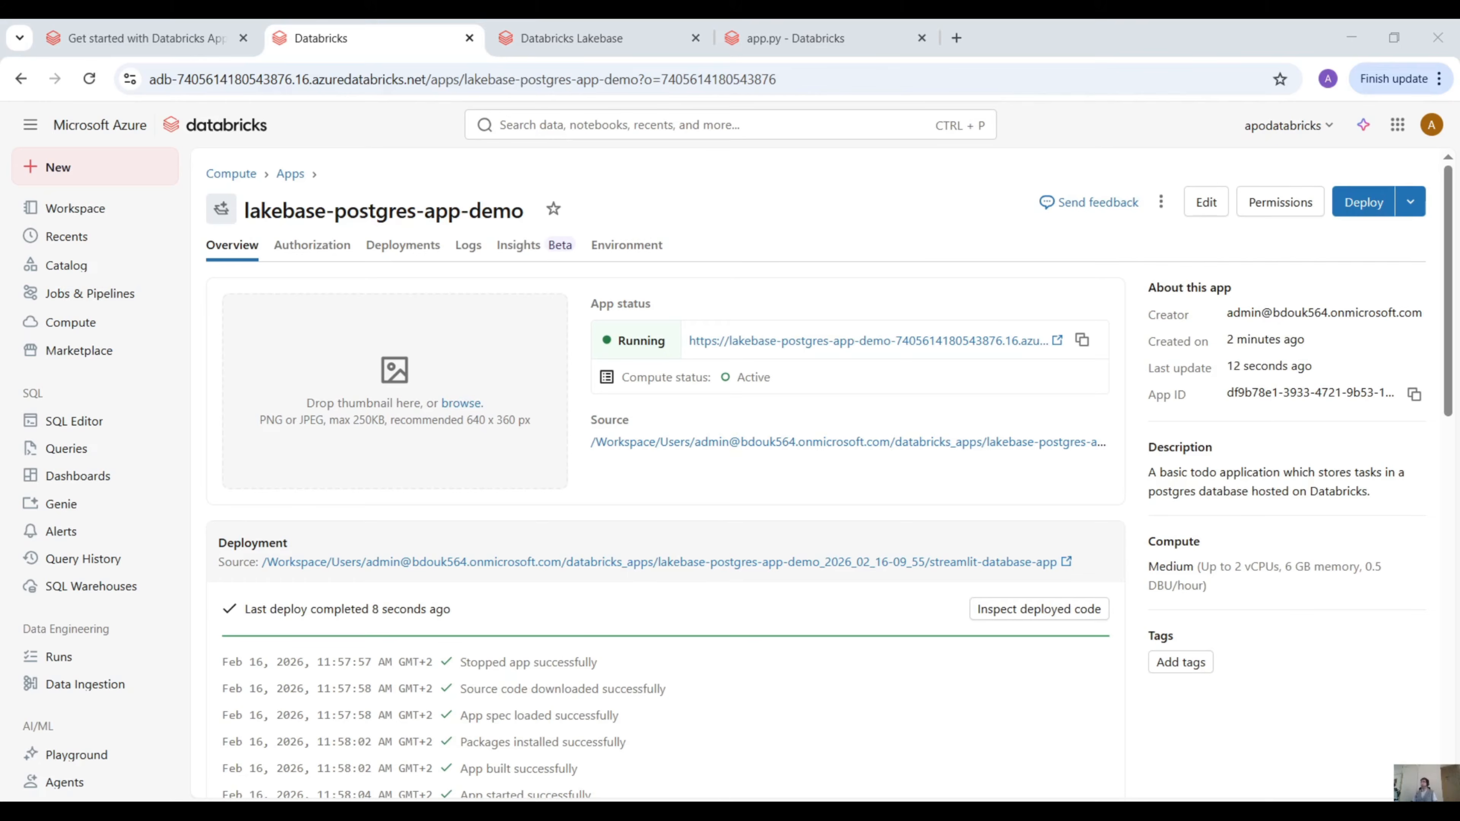
Step: Open the running Todo List App and add three todos: aaaa, yyy and test
click(789, 340)
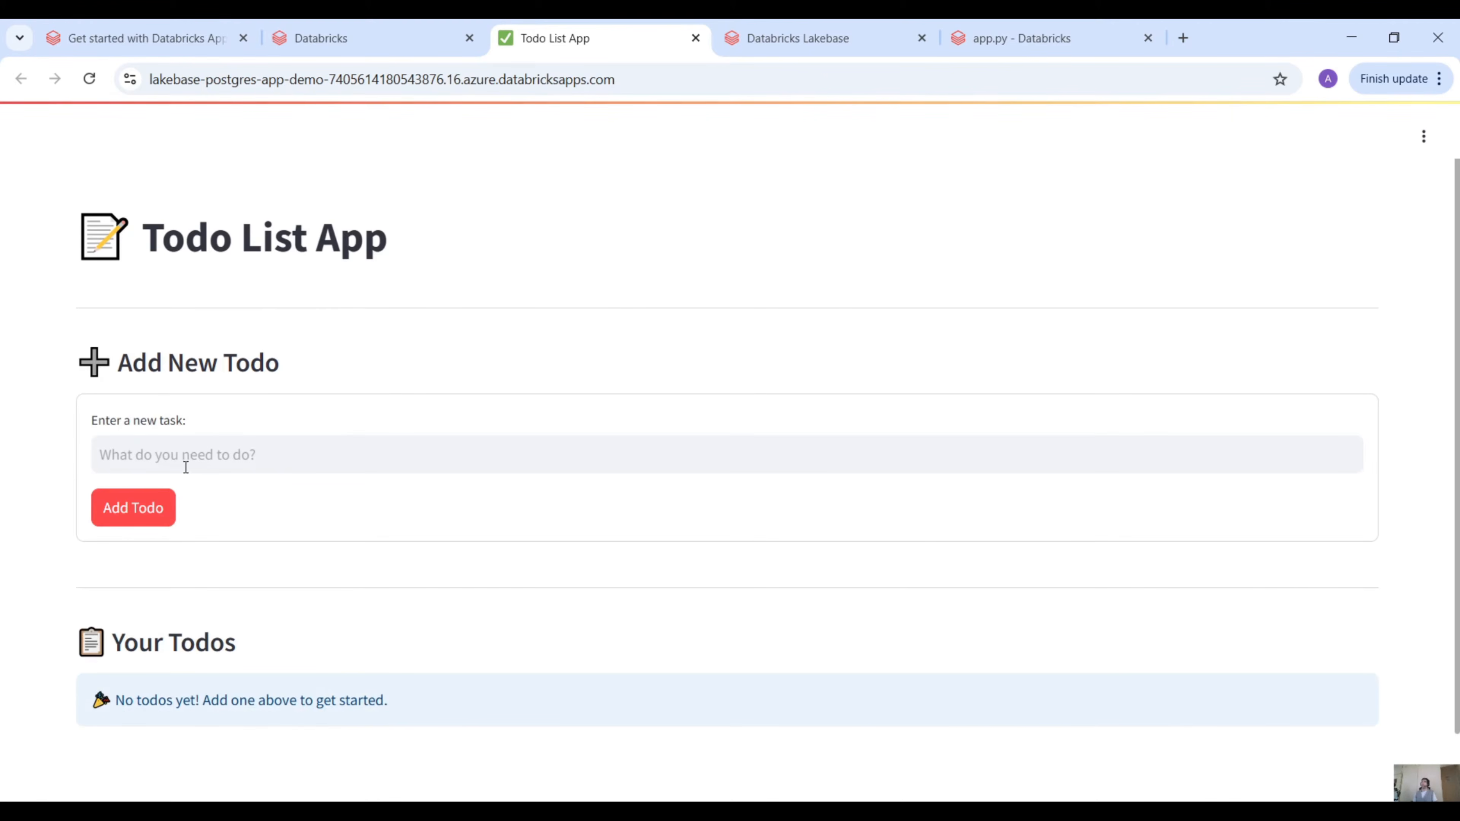
click(179, 448)
text(asd)
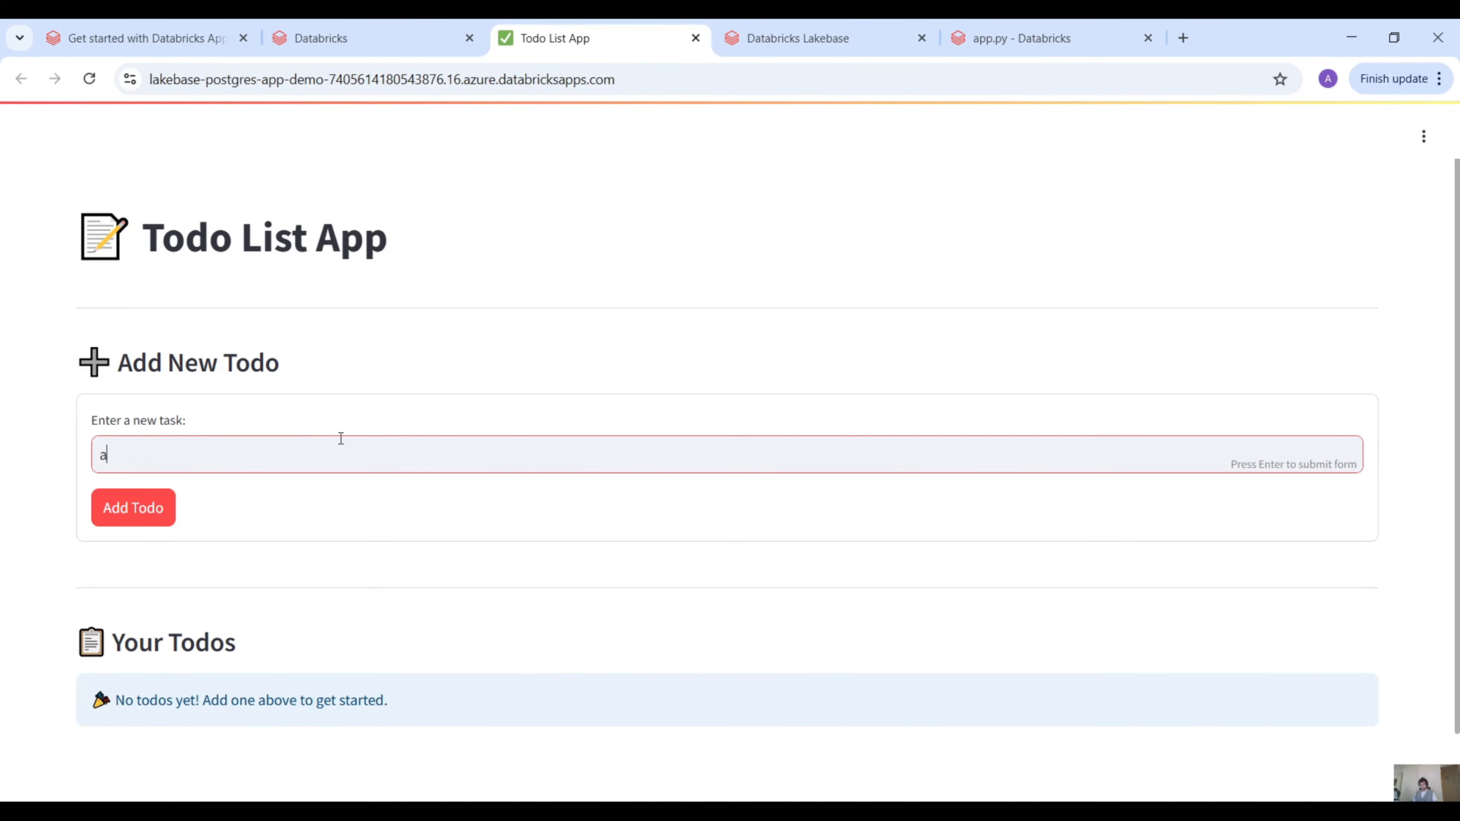
click(141, 506)
click(190, 462)
text(yyy)
click(140, 505)
click(167, 457)
text(ssss)
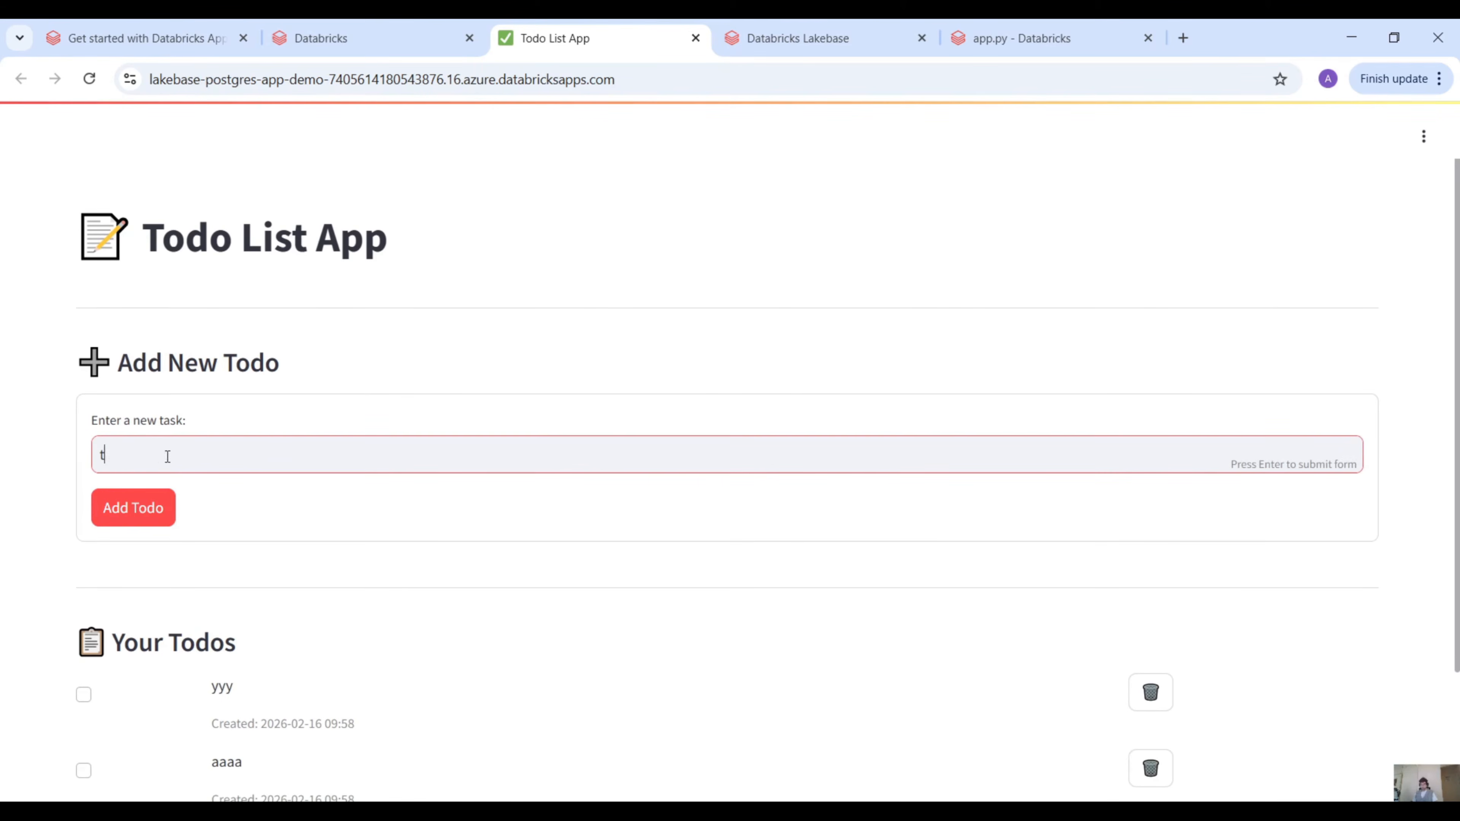
click(140, 512)
scroll(310, 530, down, 3)
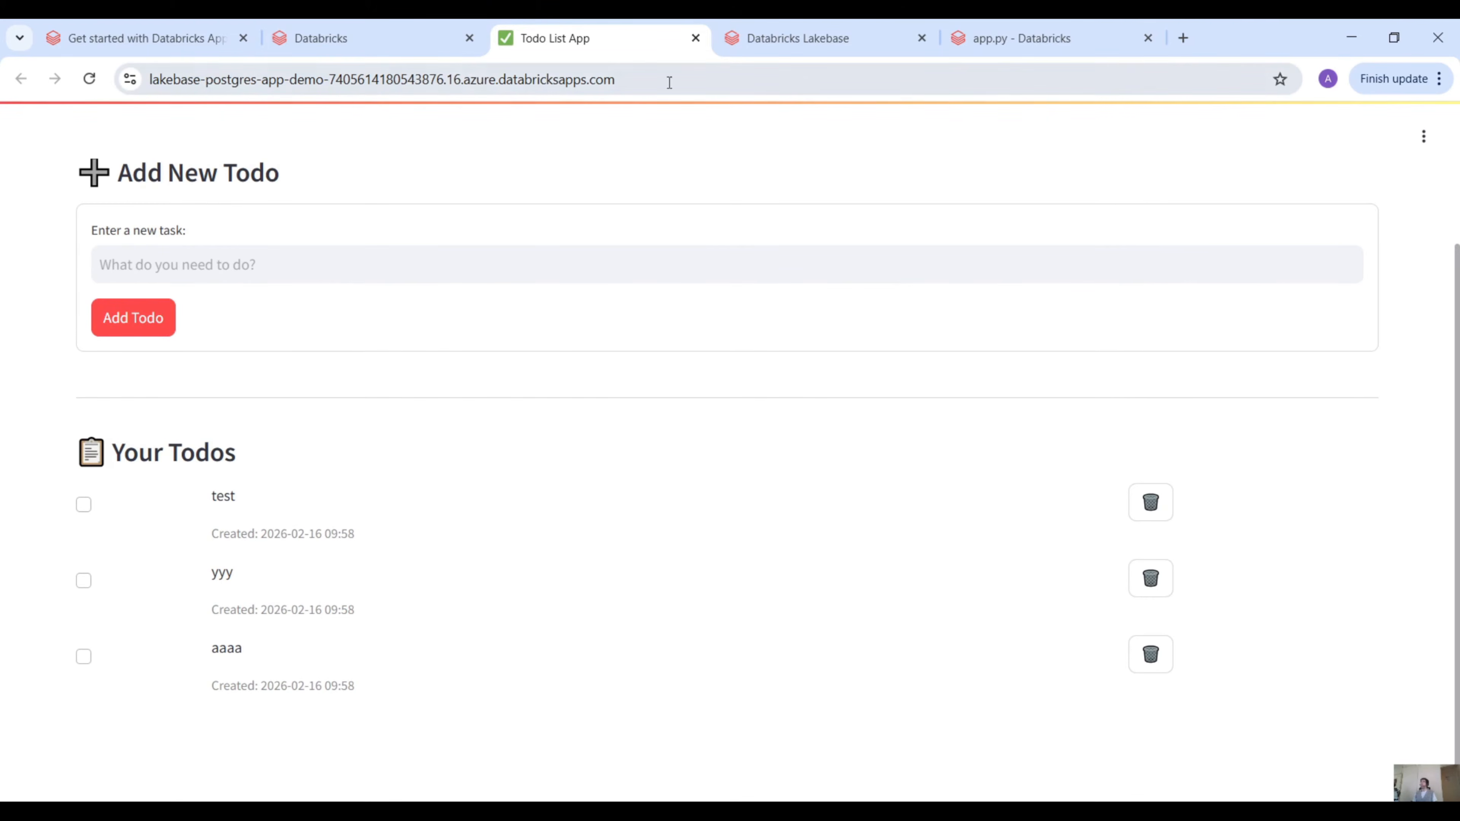
Step: Open the SQL editor in the Databricks workspace and look over the query listing the base tables from information_schema.tables
click(822, 46)
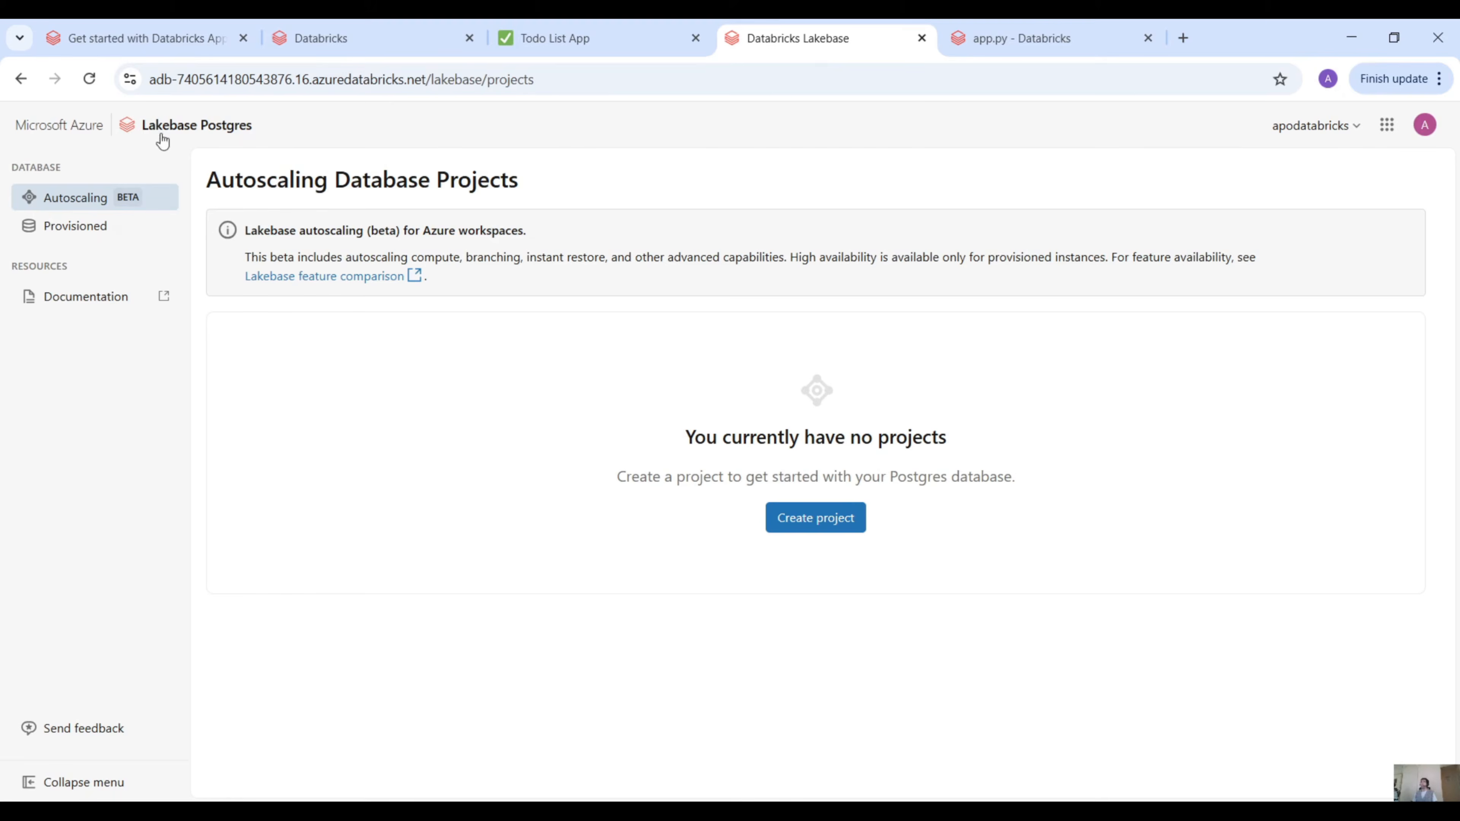
click(577, 38)
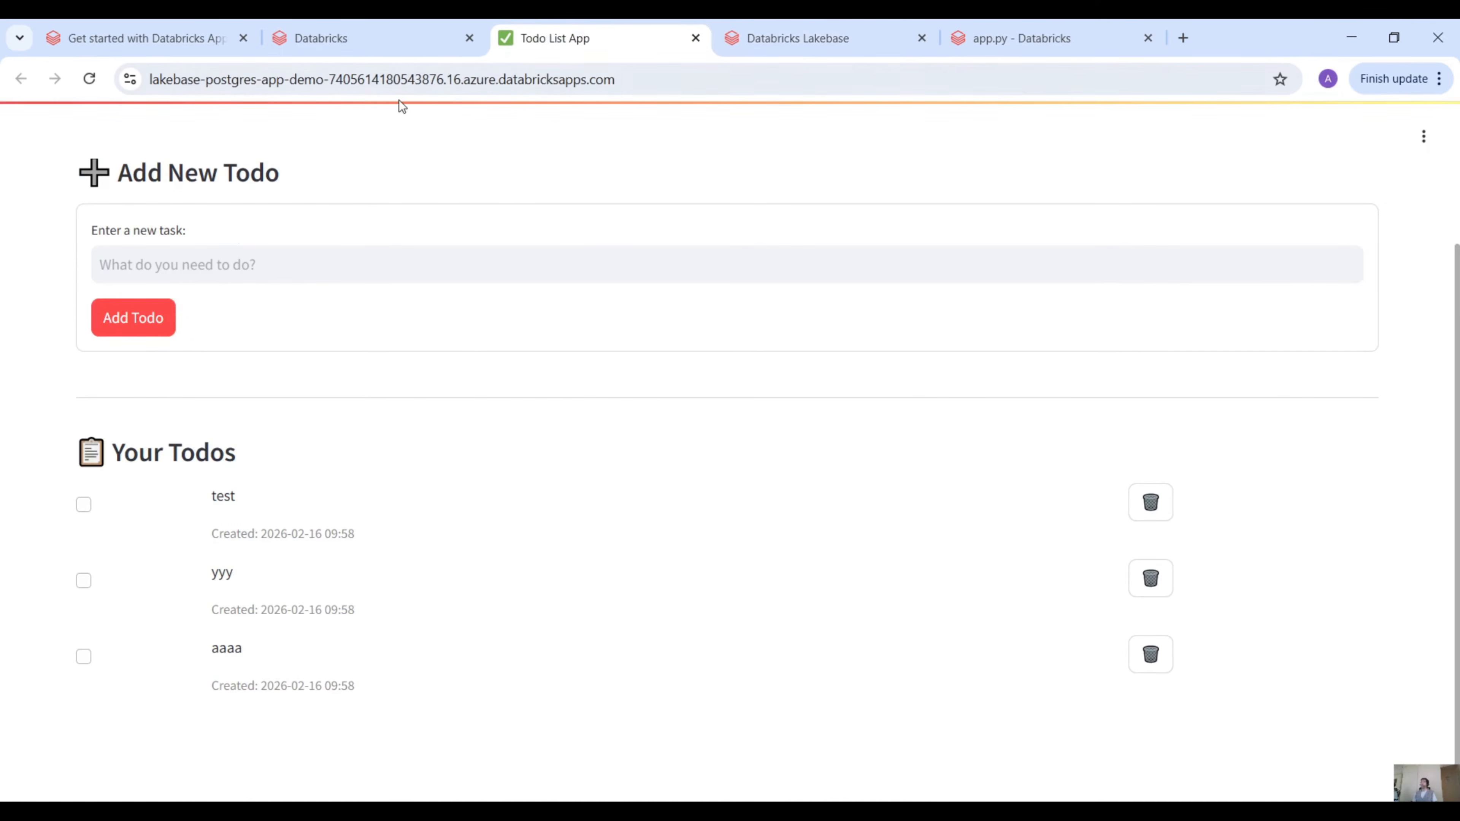
click(377, 42)
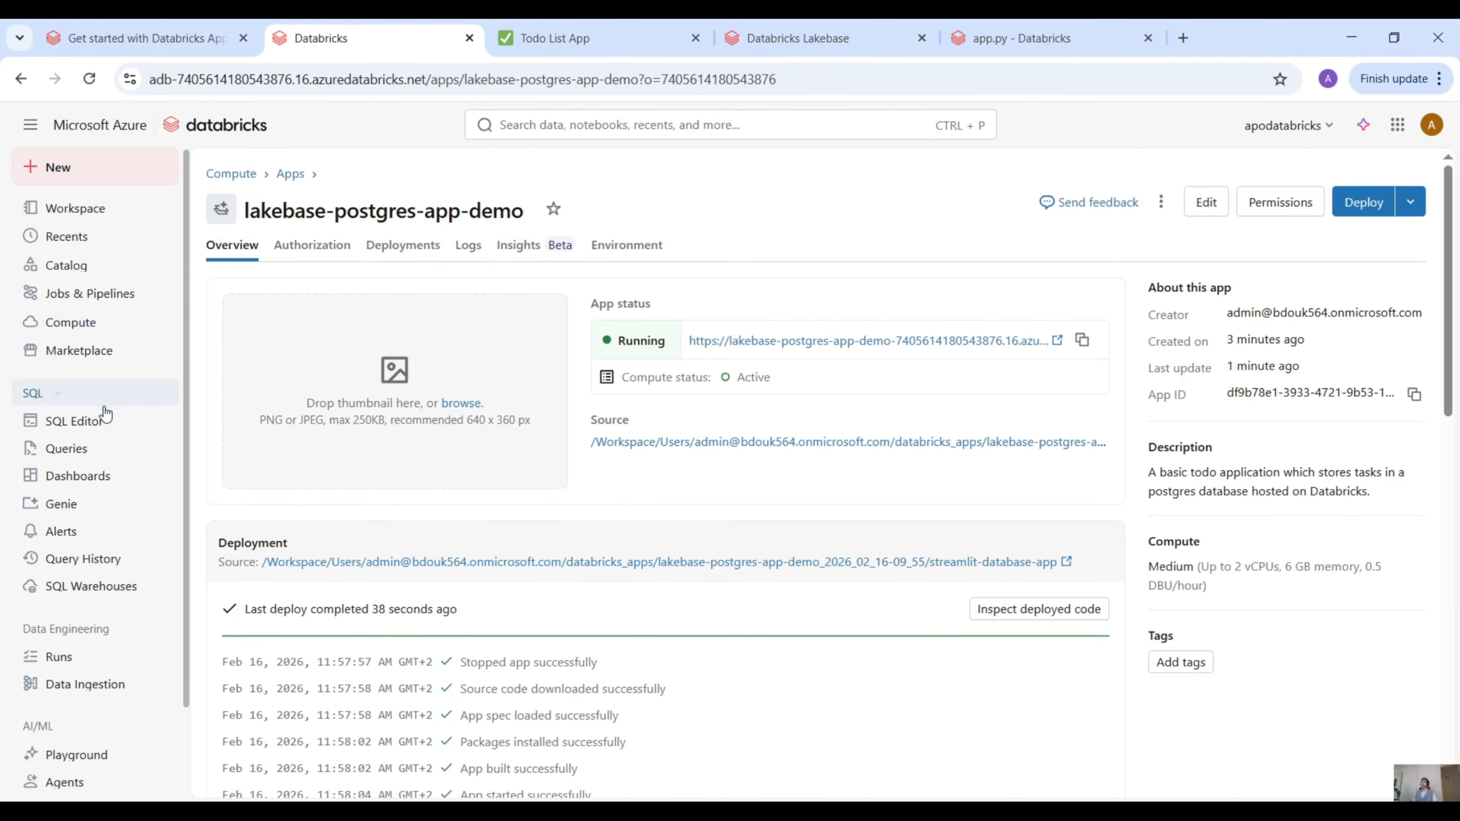
click(158, 426)
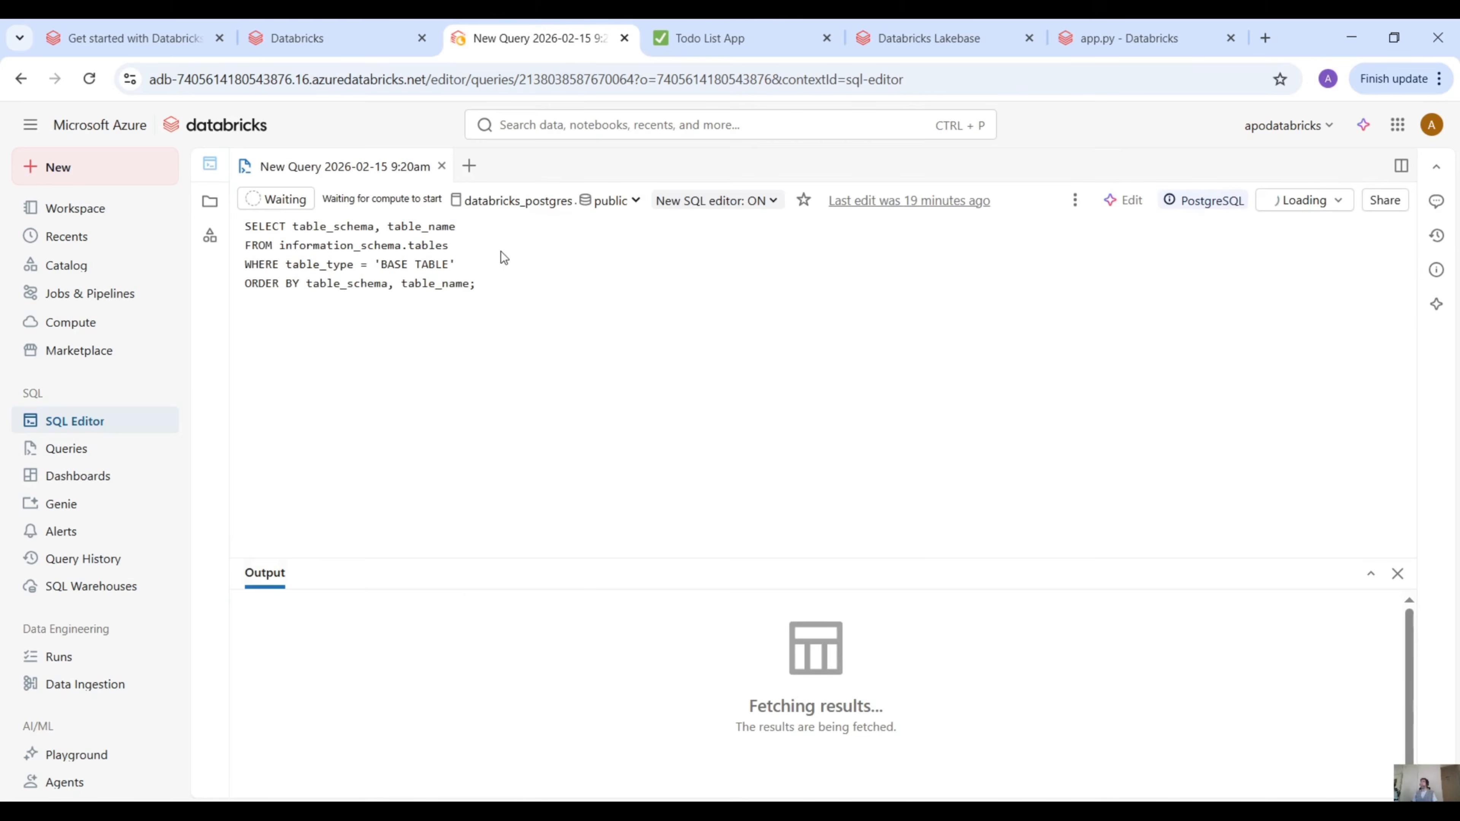
drag(530, 301, 189, 211)
click(642, 295)
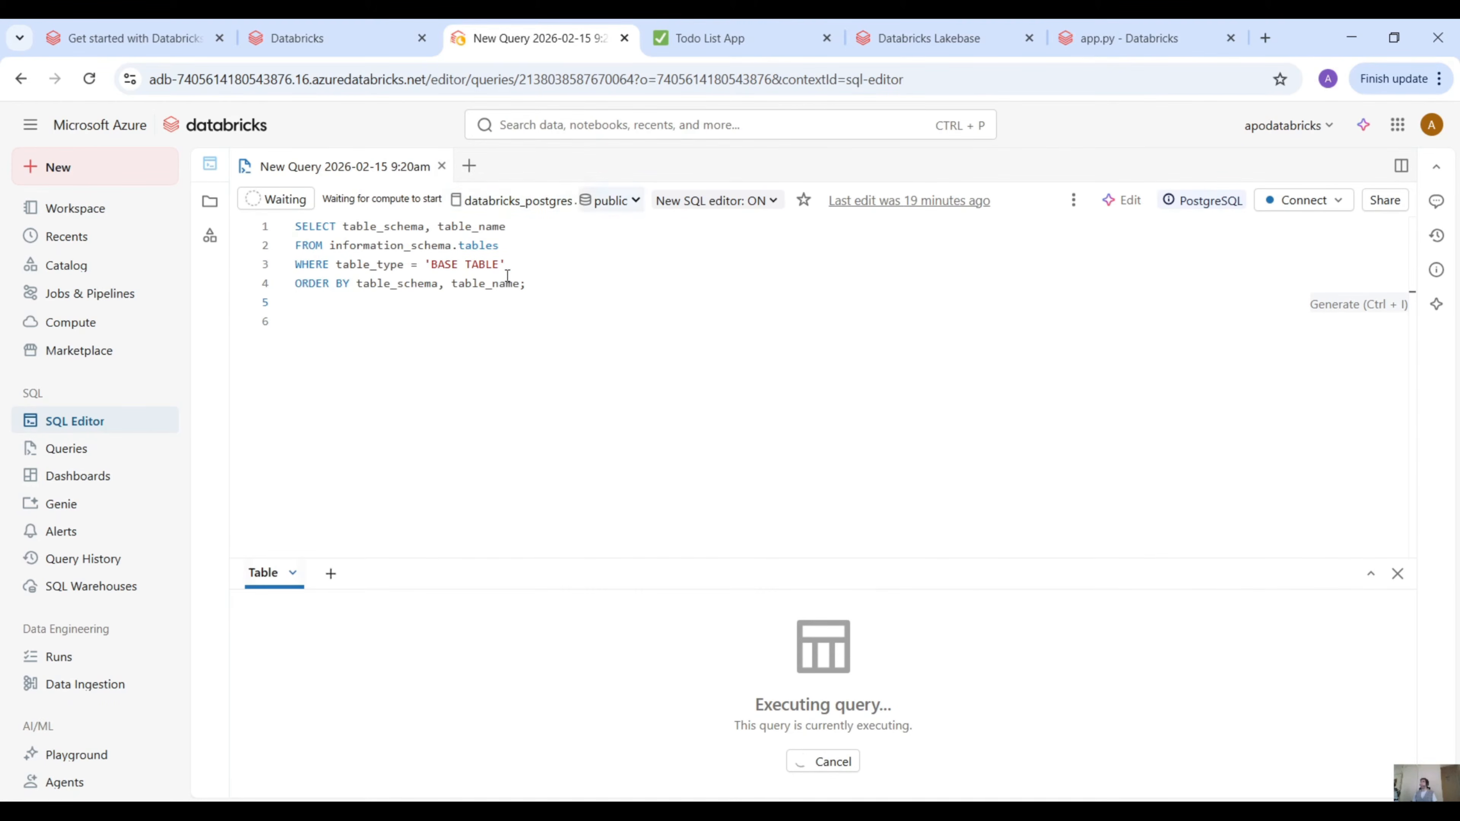
drag(553, 302, 183, 186)
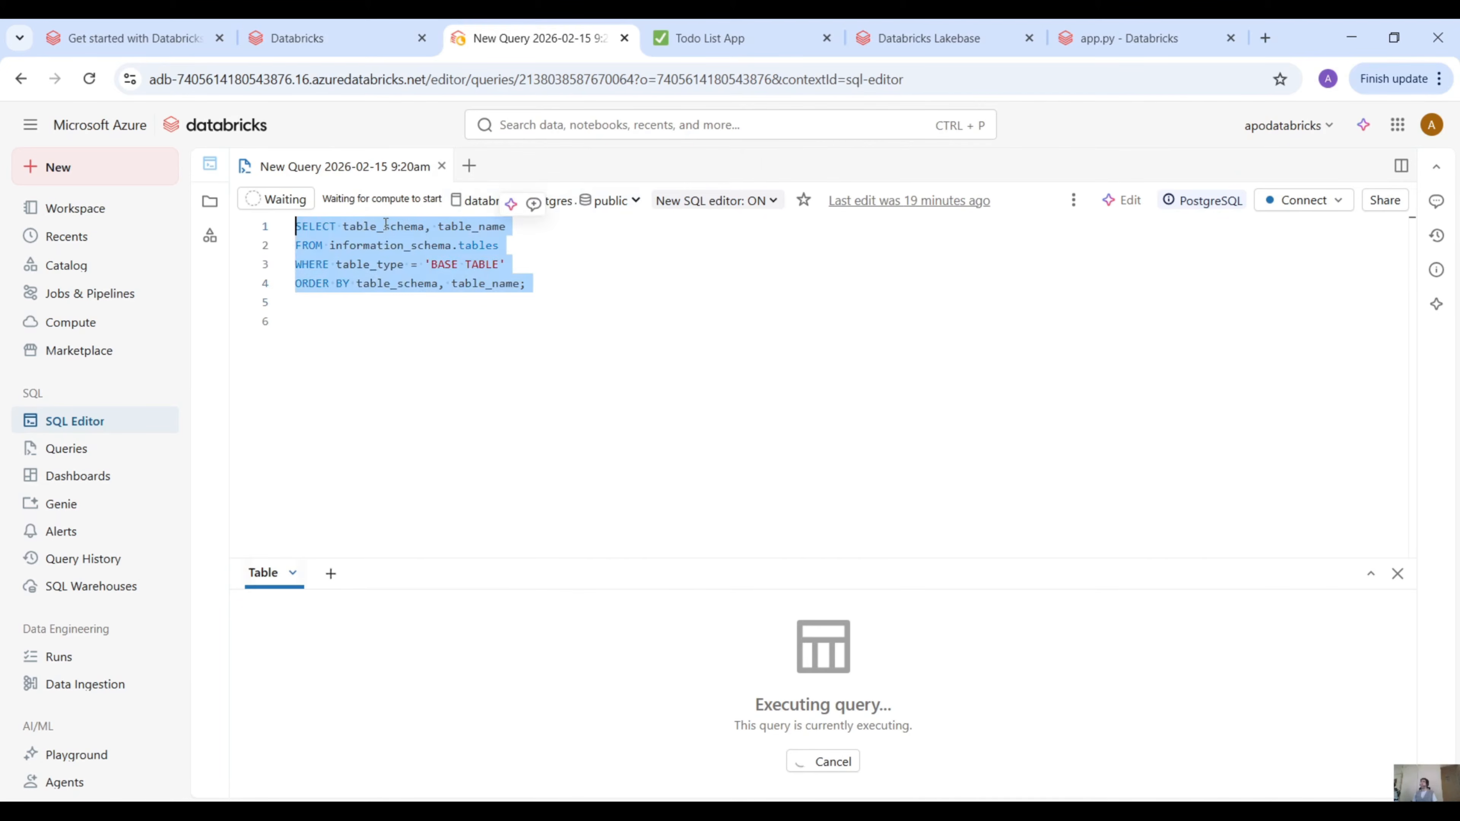
Step: Check the entries under Your Todos in the Todo List App and return to the SQL query
click(741, 49)
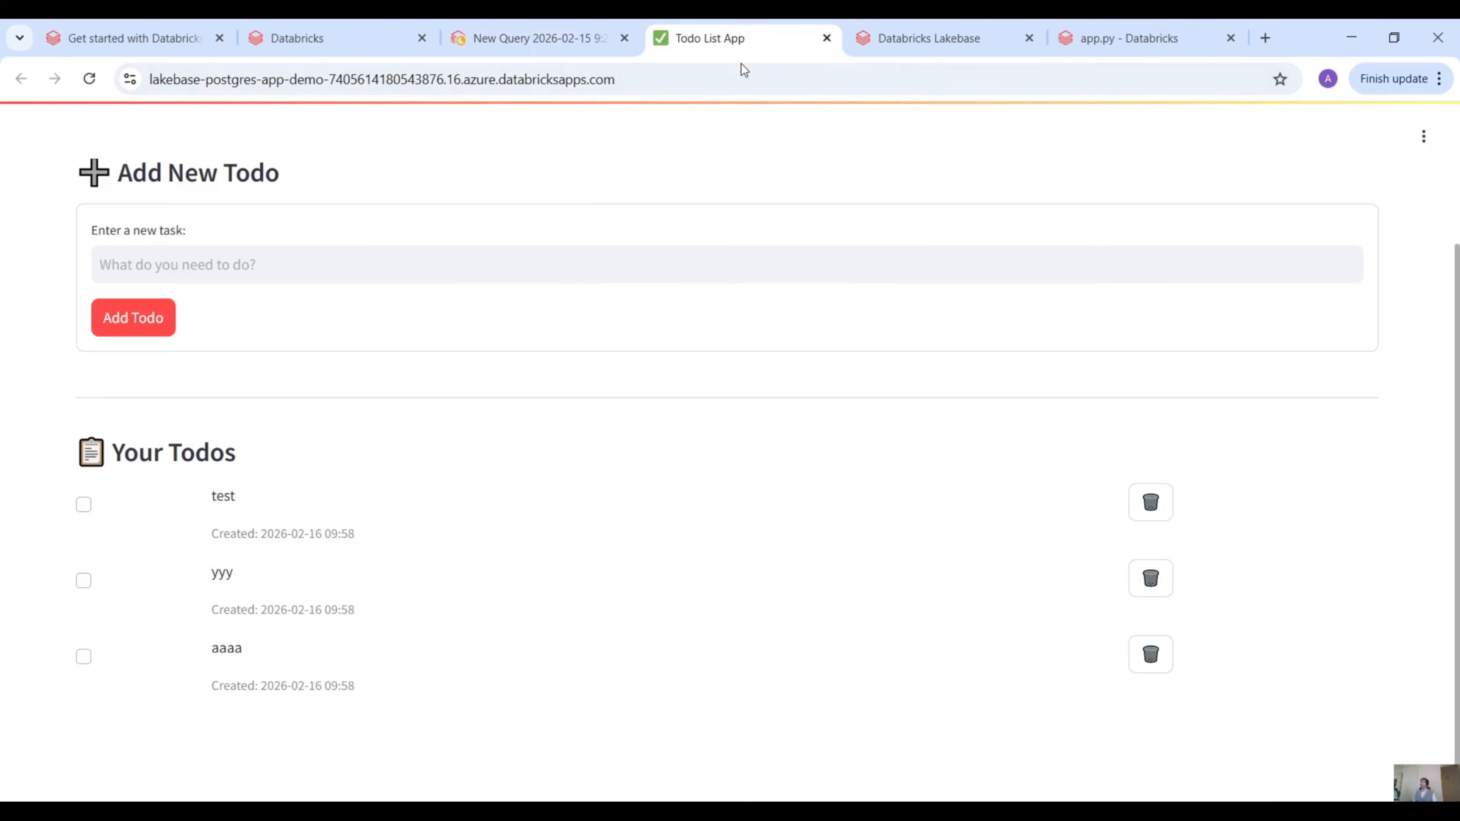
scroll(345, 423, down, 1)
scroll(272, 424, up, 4)
scroll(262, 389, down, 4)
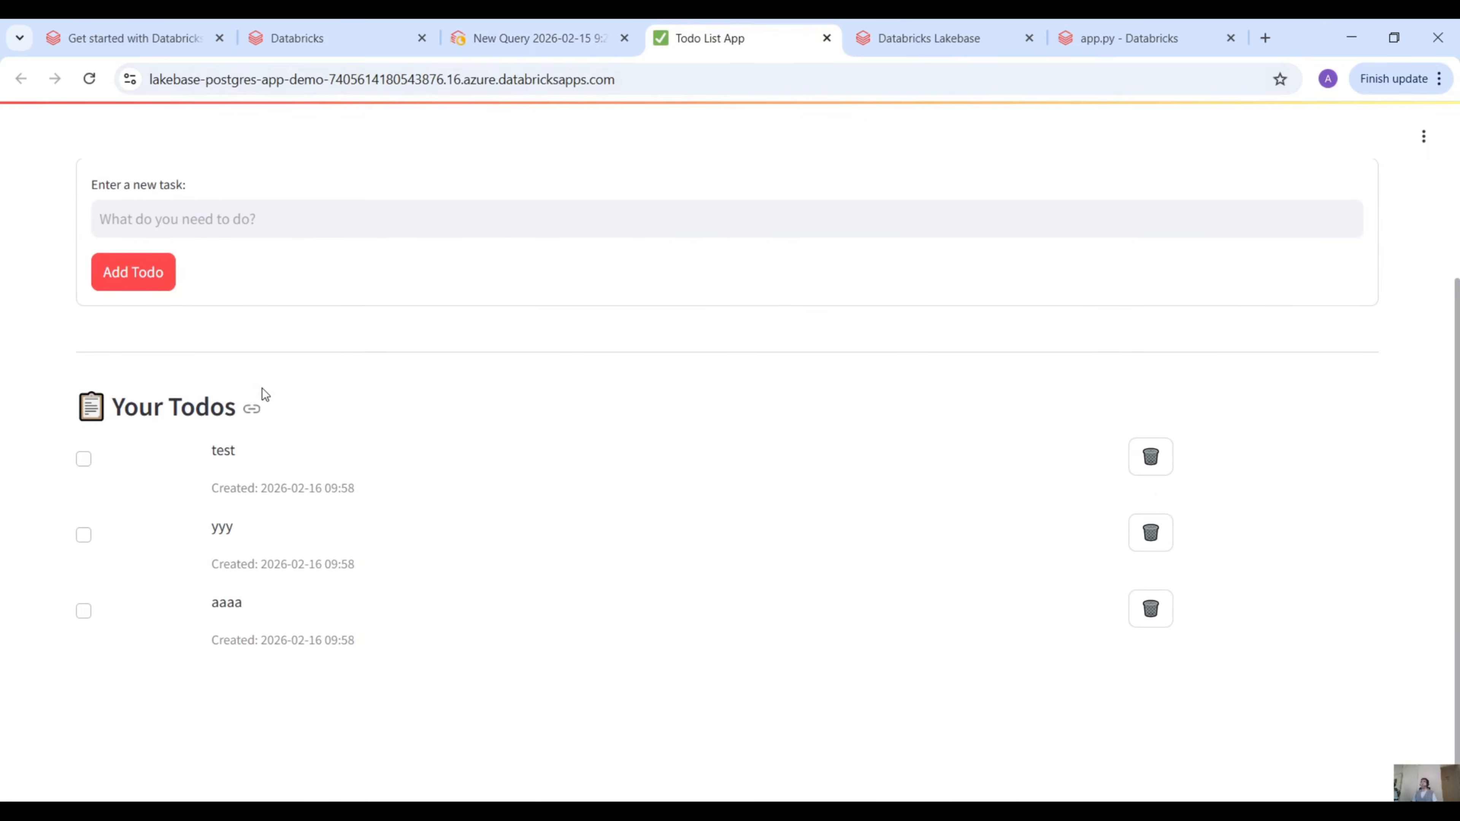
click(502, 34)
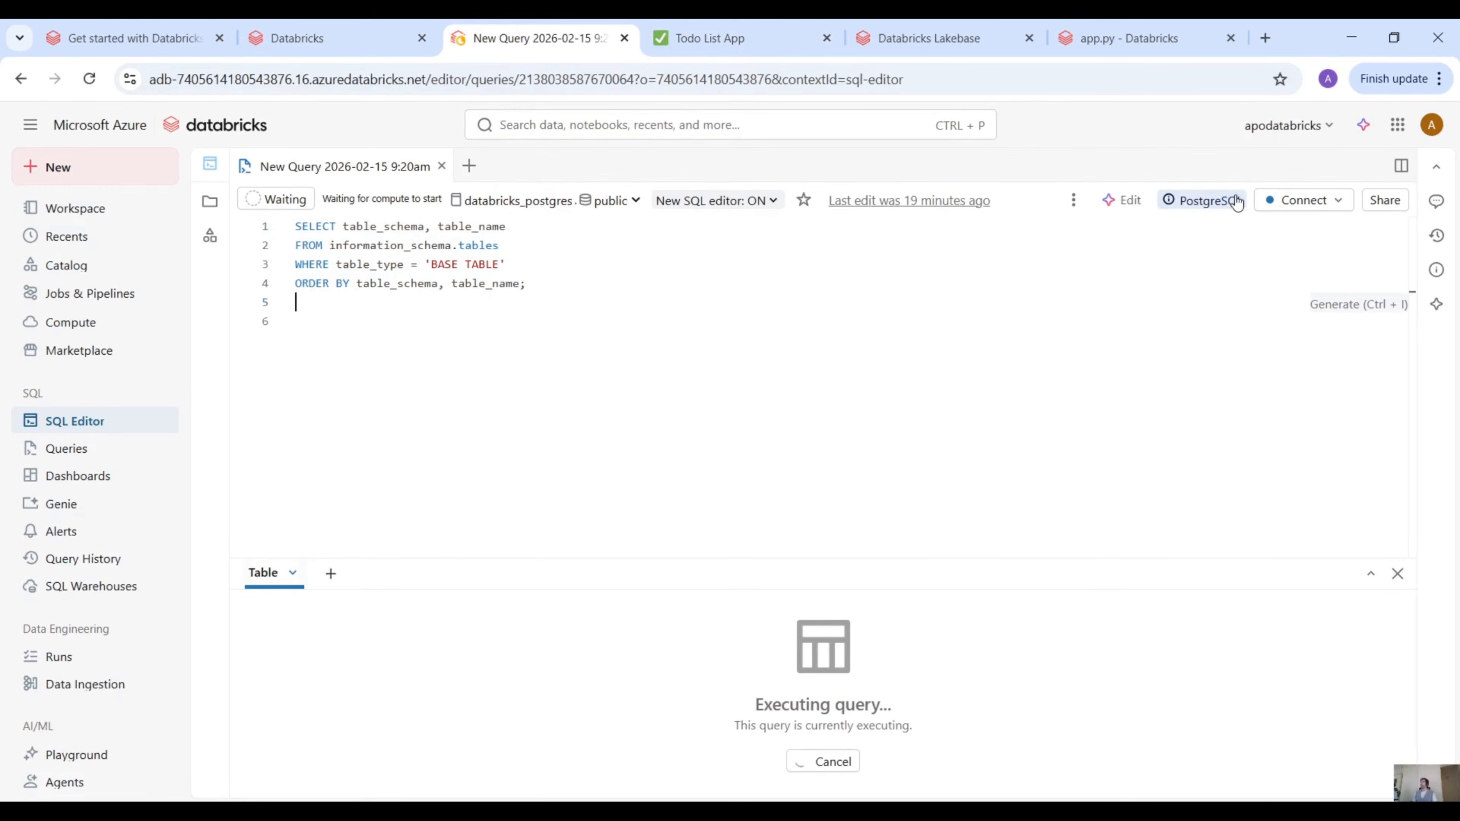
Step: Attach the SQL query to the existing Lakebase Postgres compute resource named lakebase
mouse_move(1206, 225)
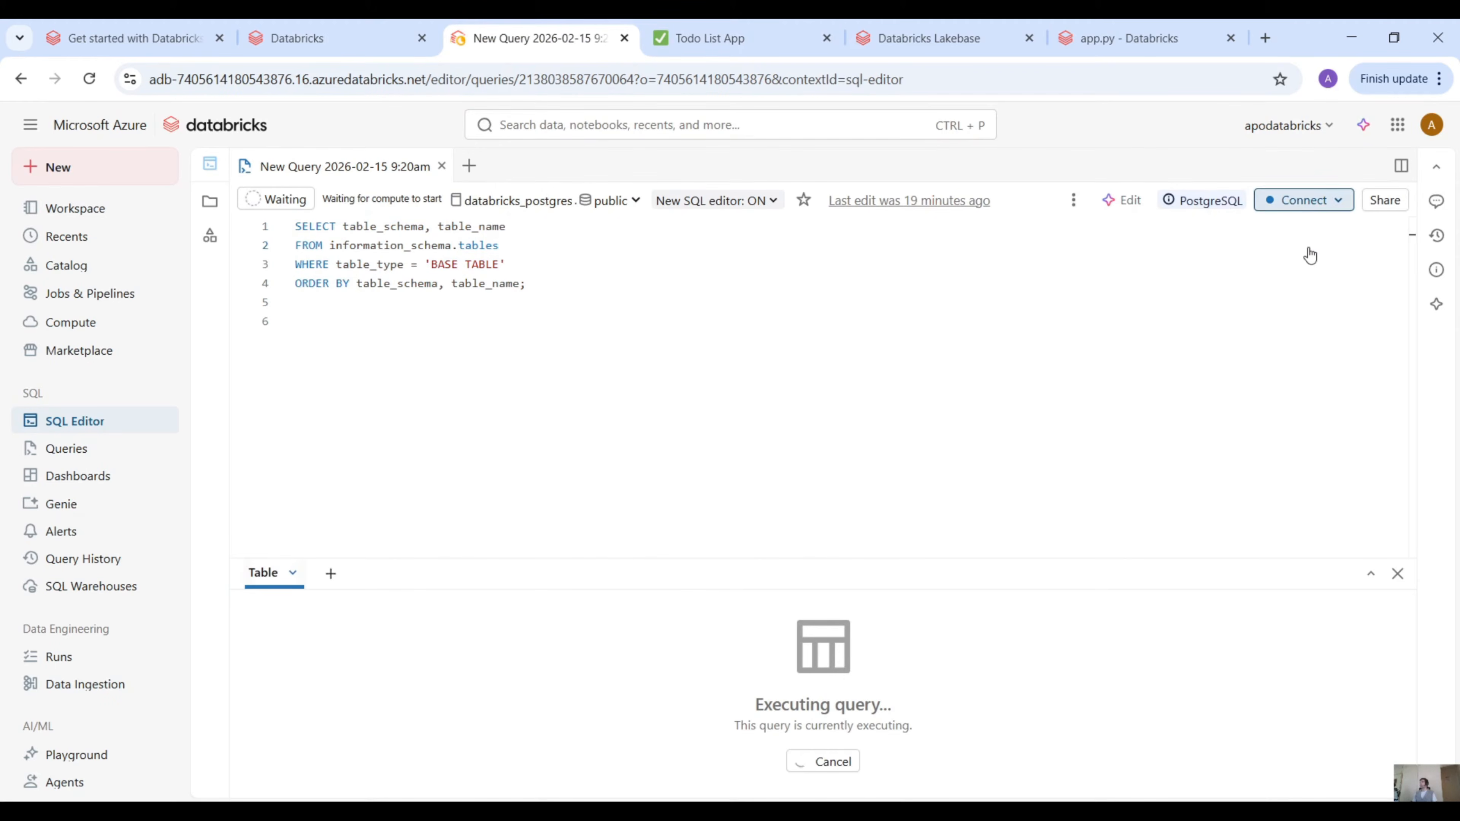
click(1304, 201)
click(1071, 252)
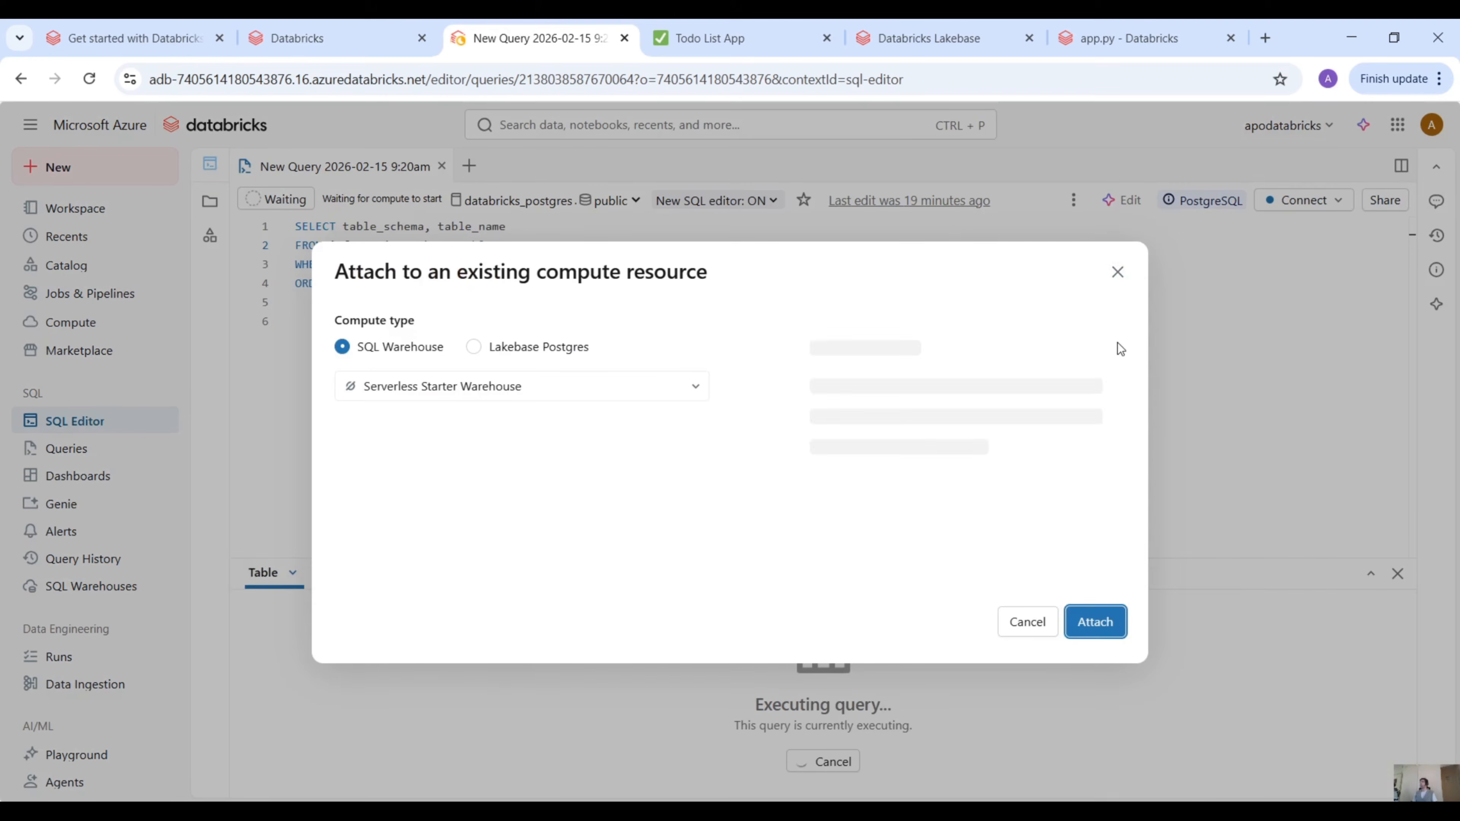
click(520, 347)
click(495, 409)
click(486, 468)
click(489, 468)
click(1095, 622)
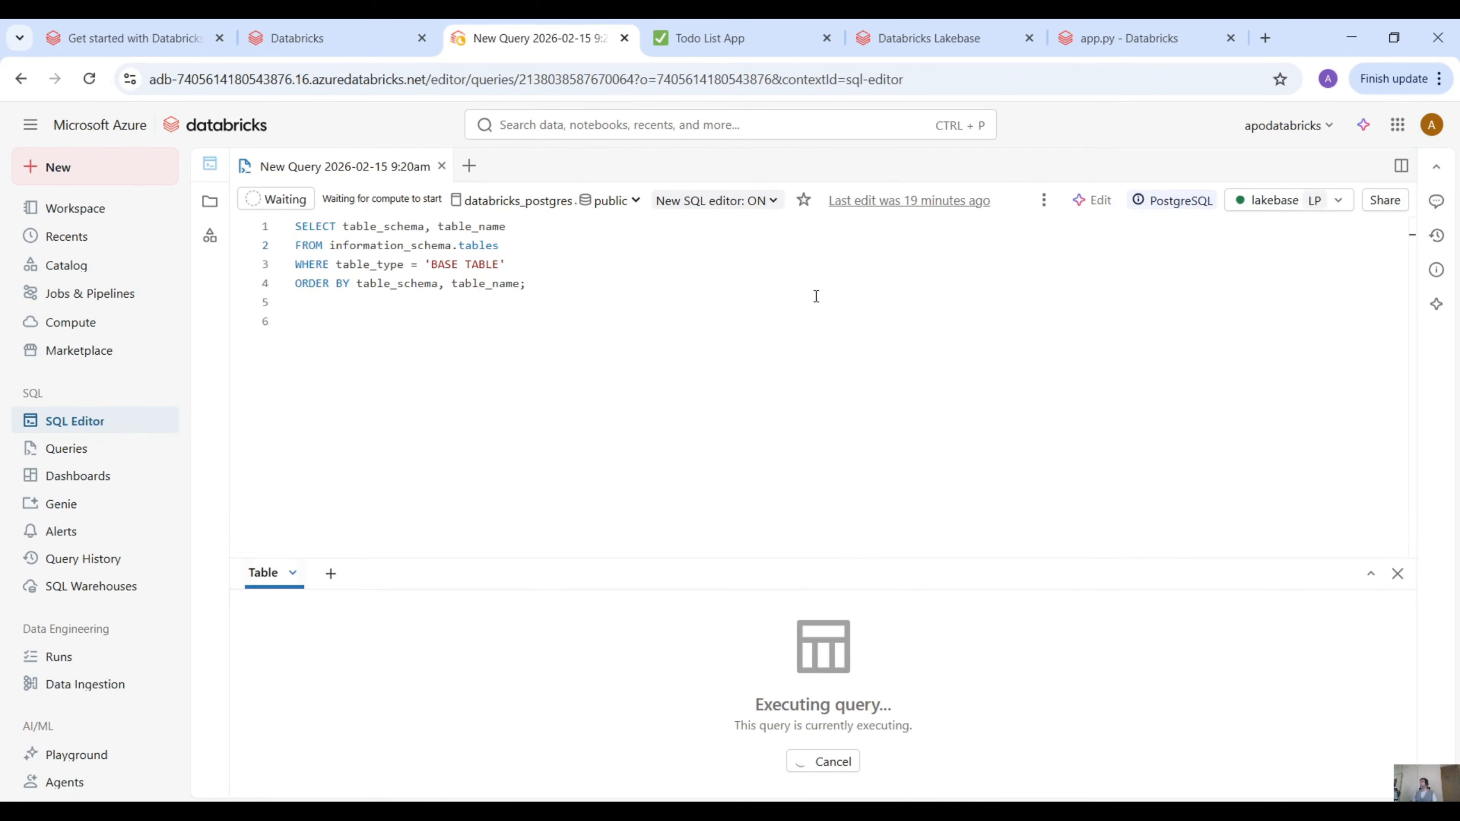
Step: Run the base-table query, select the schema name of the todos table in the results, and compare with the app's todo list
drag(554, 318, 219, 181)
click(284, 200)
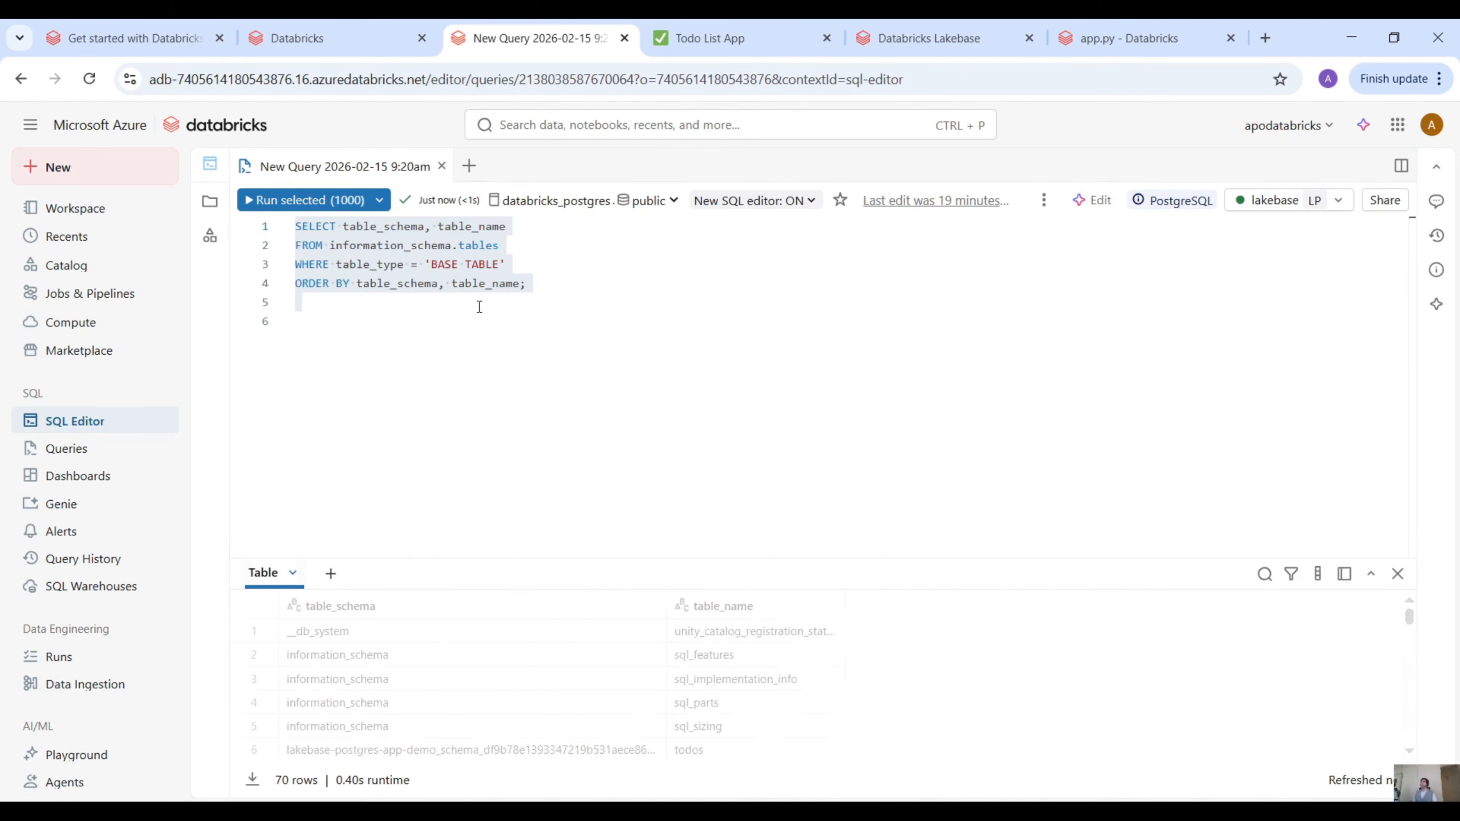
scroll(402, 707, down, 3)
scroll(403, 705, up, 1)
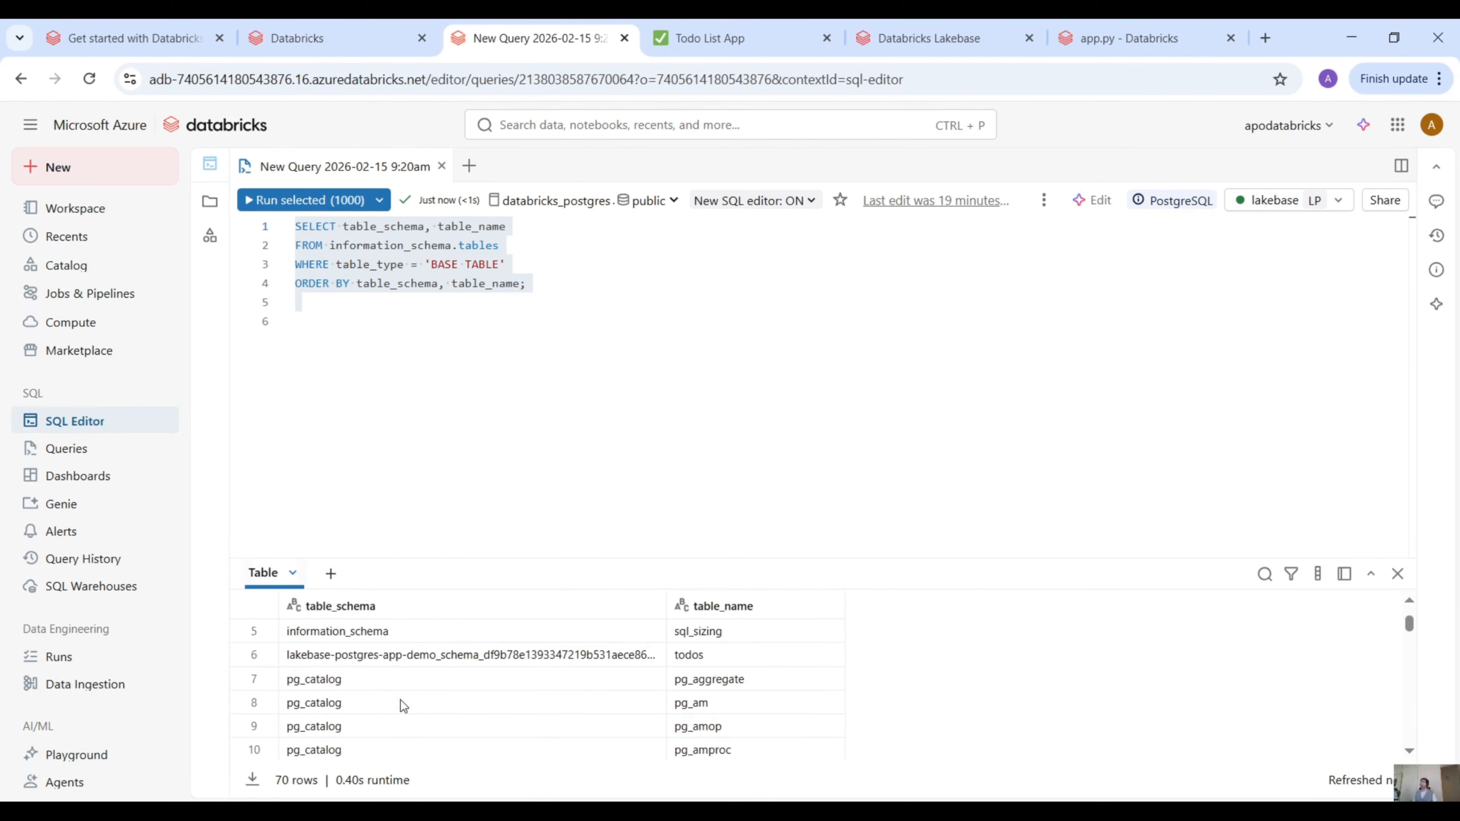
click(370, 660)
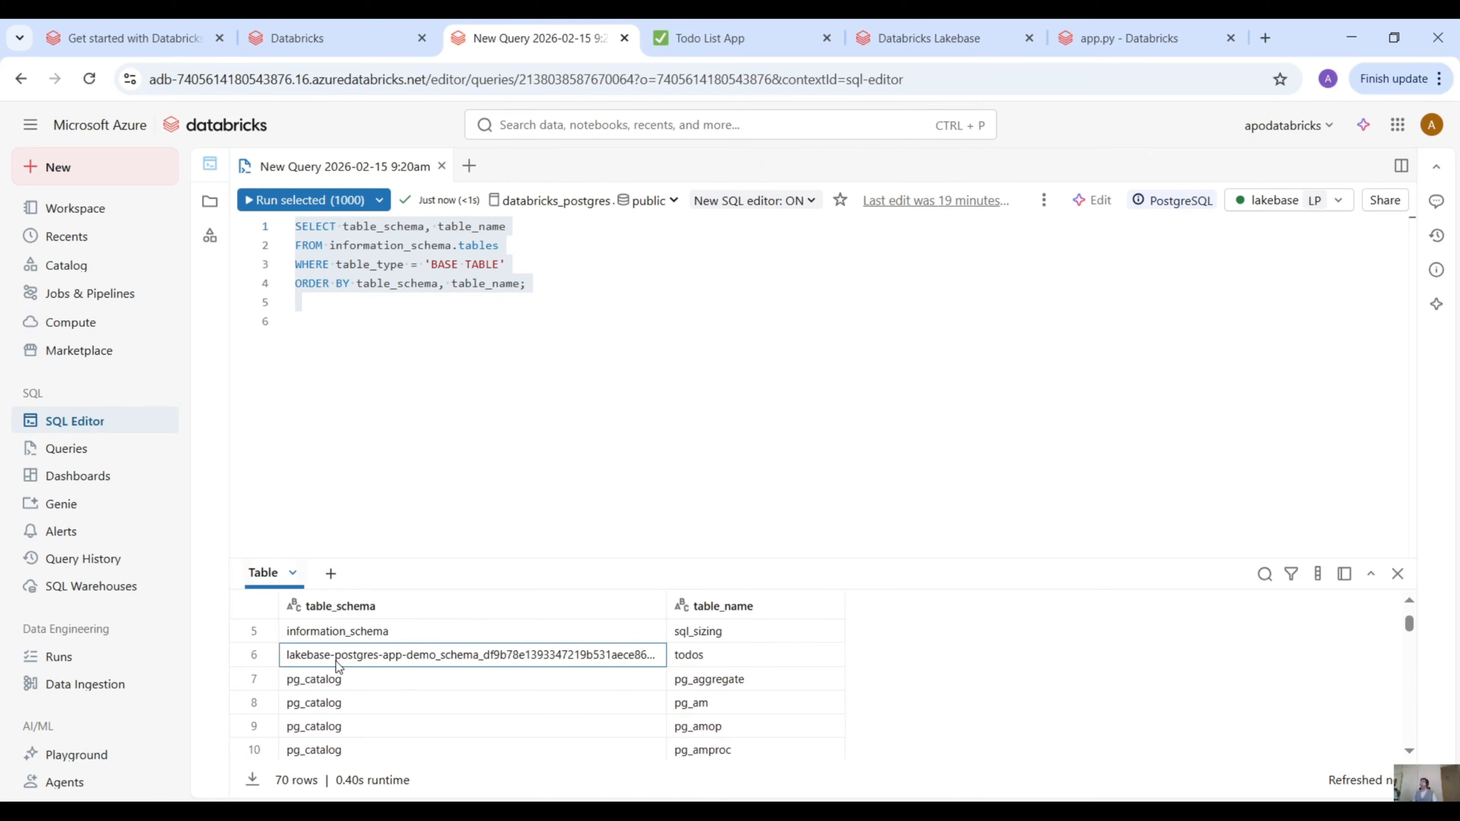
double_click(442, 663)
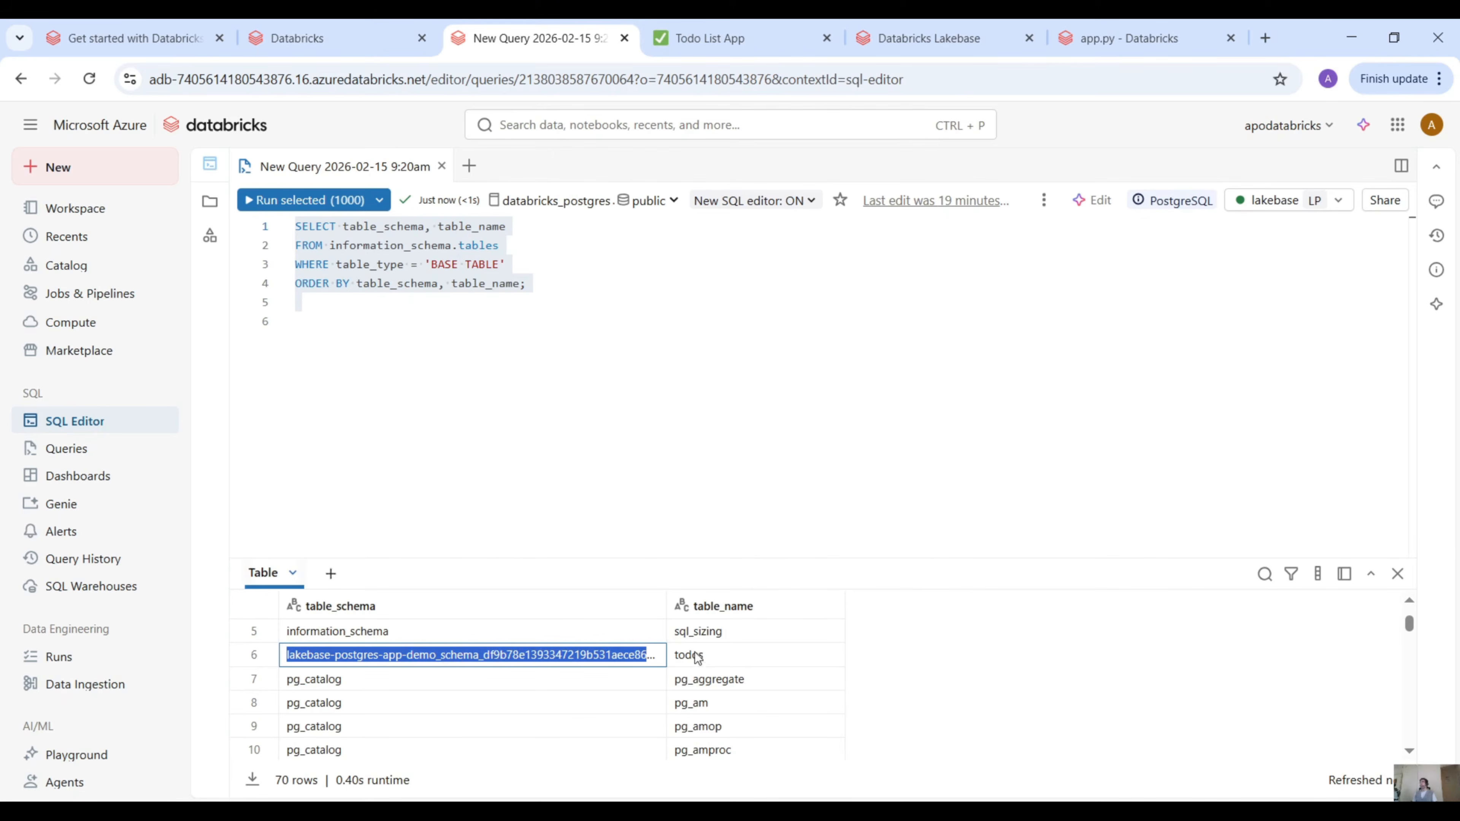
click(710, 36)
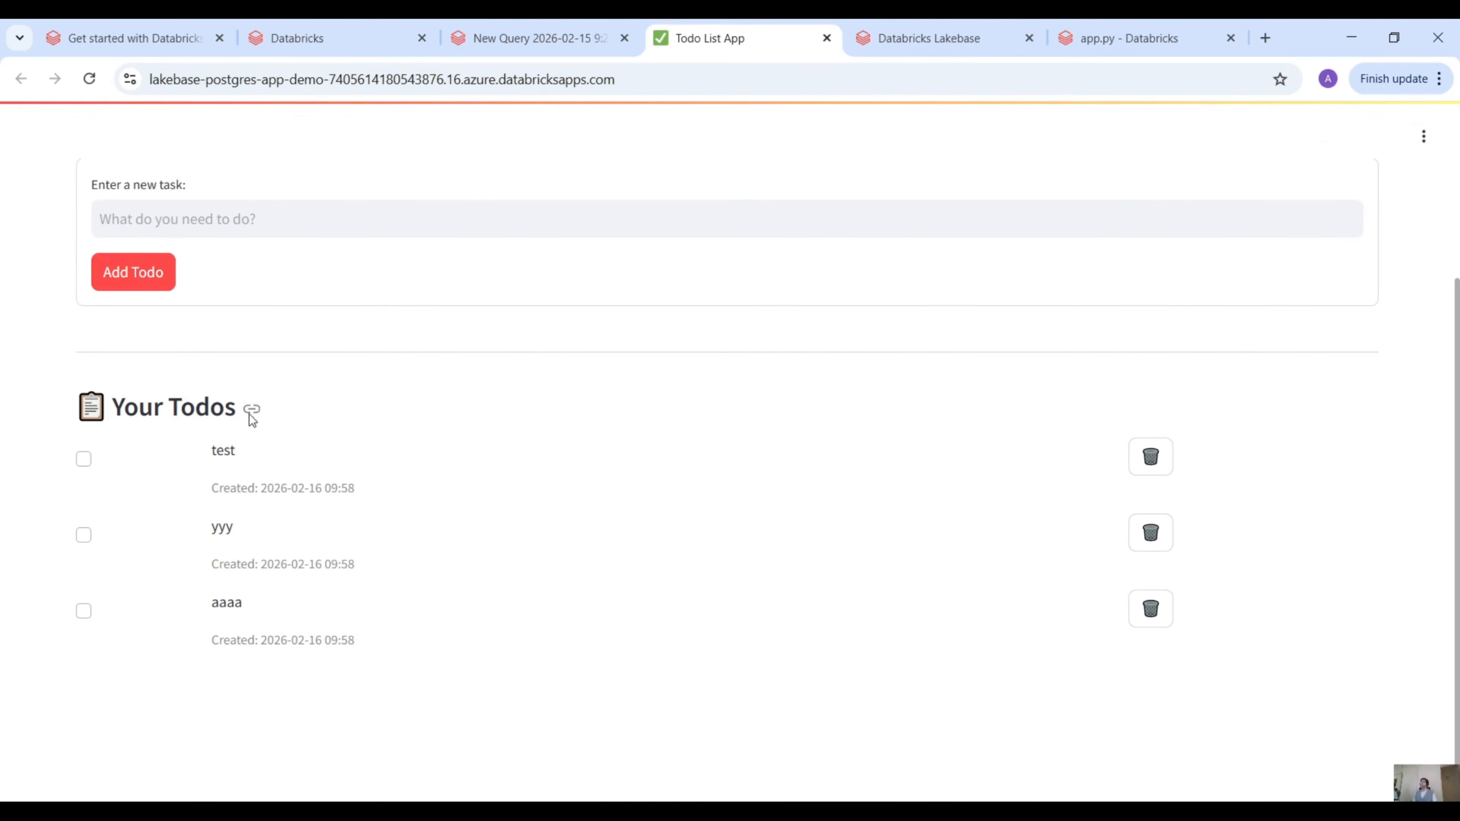
click(514, 52)
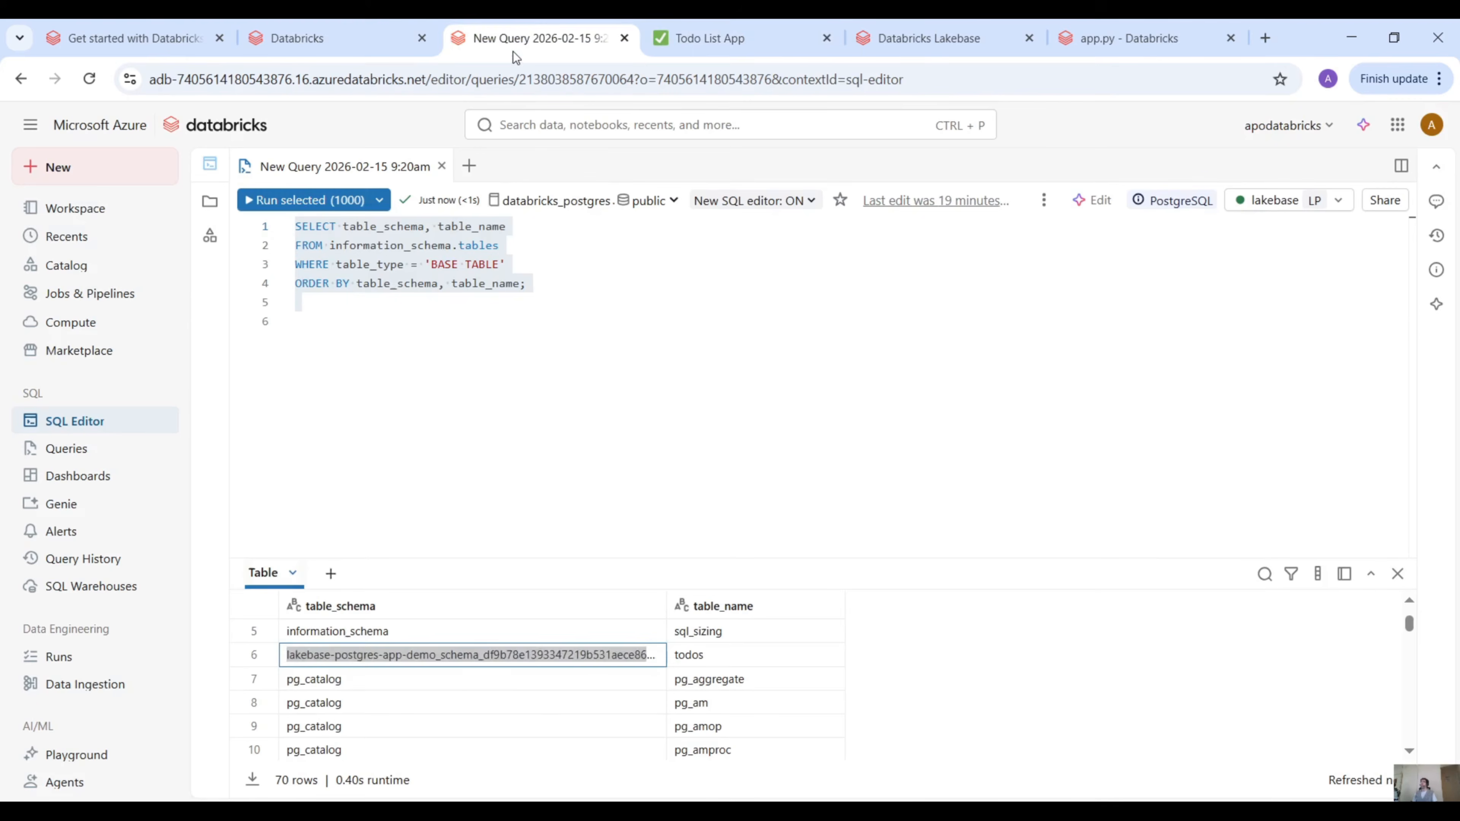
Step: Below the base-table query, write a SELECT * query on the todos table, qualified with its double-quoted lakebase-postgres-app-demo schema name
click(559, 329)
text(SE)
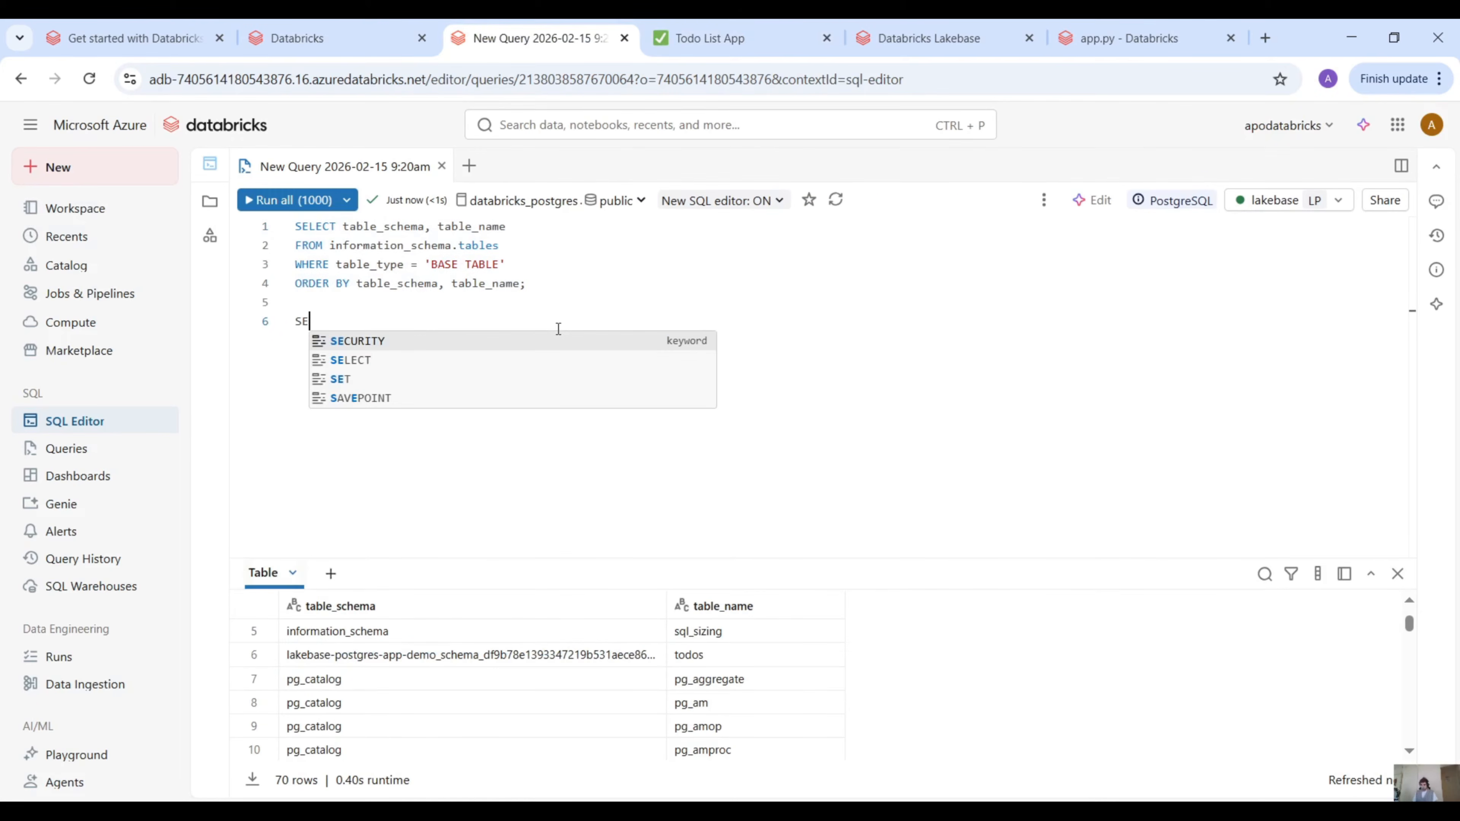
text(LECT * FROM)
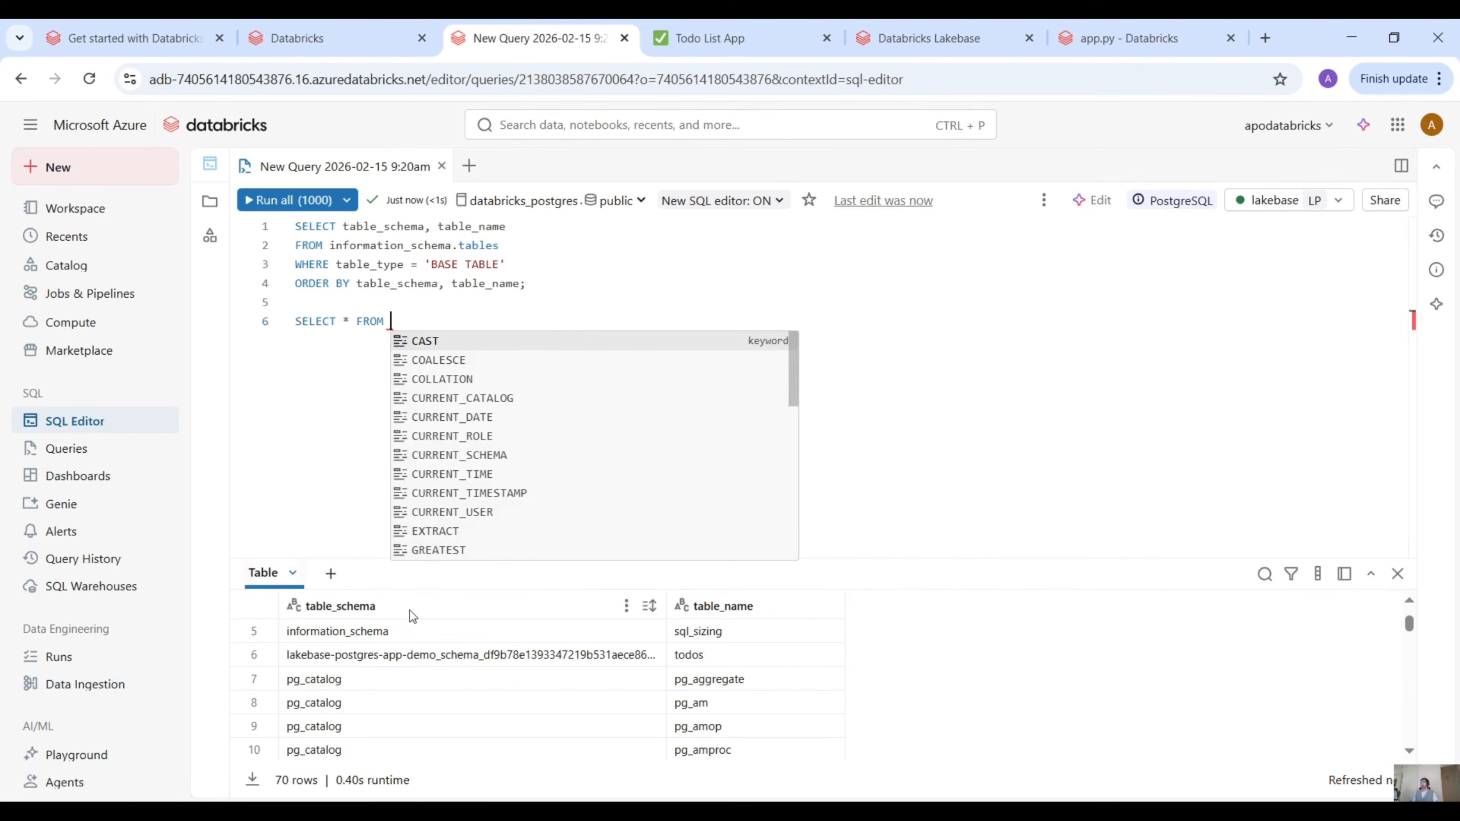
click(417, 655)
click(480, 327)
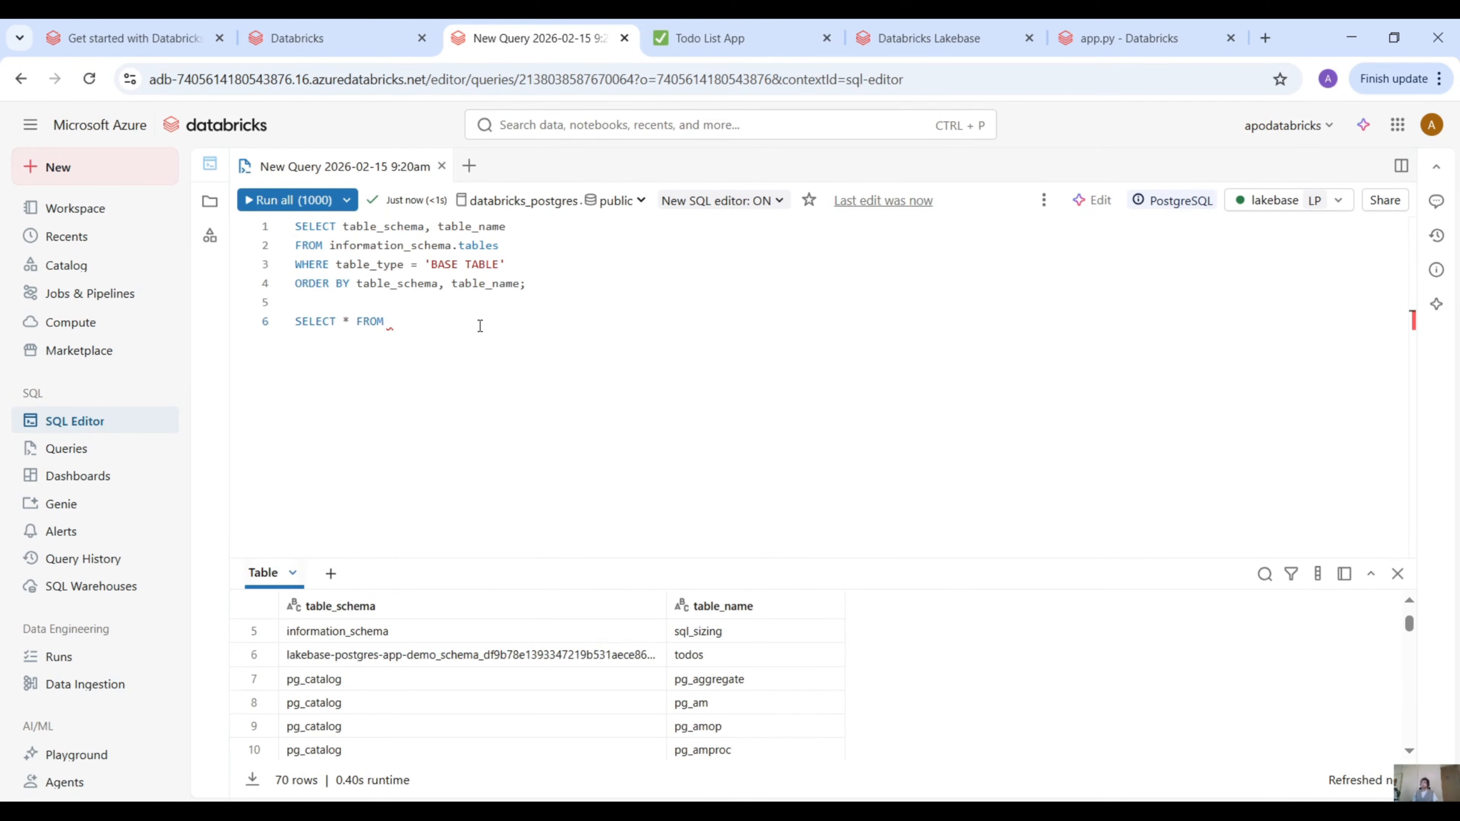
text(")
key(ctrl+v)
double_click(705, 658)
click(844, 335)
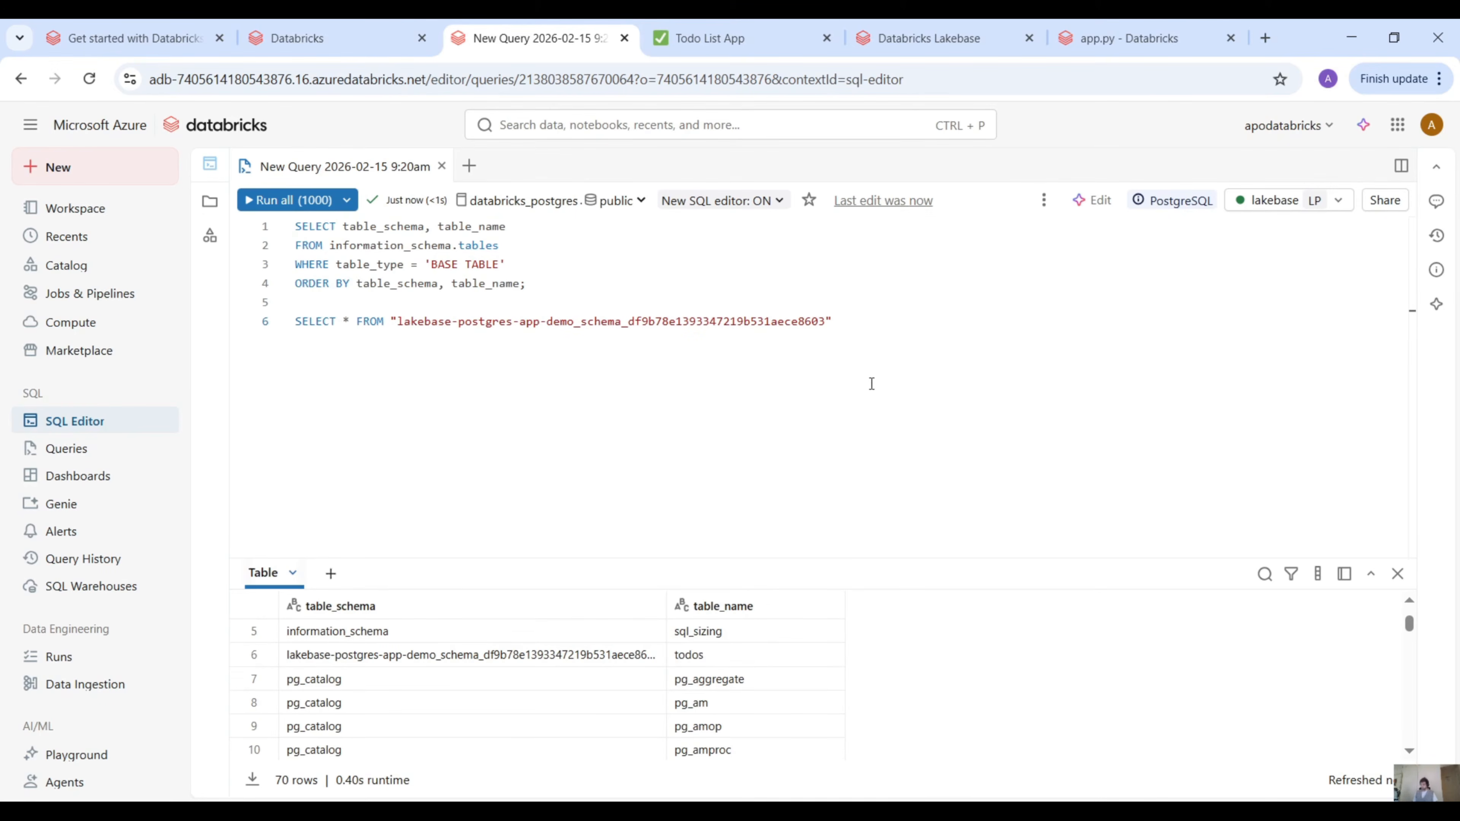
text(.todos)
Step: Run only the SELECT * query on the todos table and look over the returned rows
drag(345, 338, 289, 323)
click(299, 200)
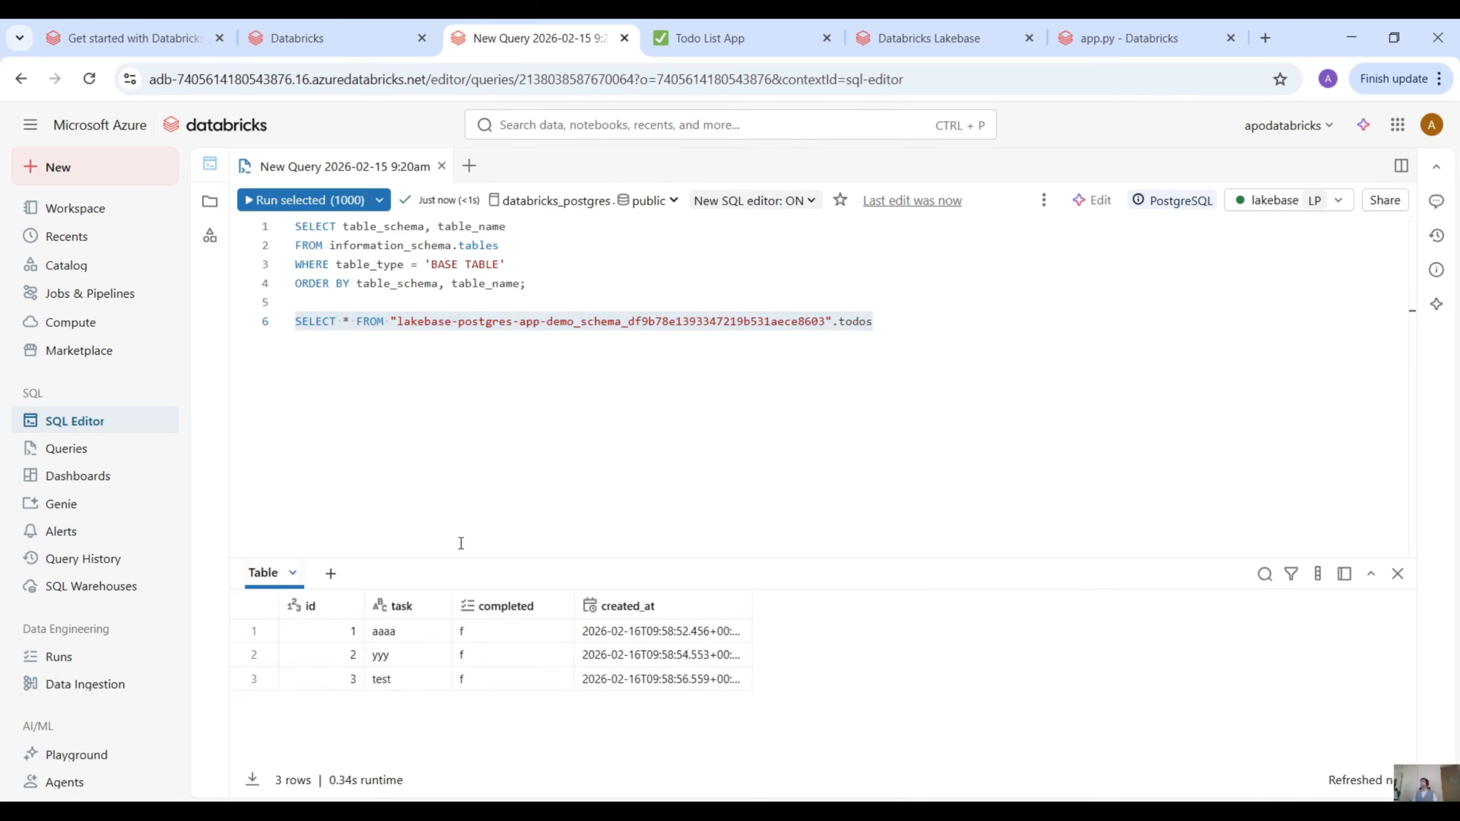
drag(345, 641, 652, 685)
click(342, 653)
click(347, 678)
Step: Delete the yyy todo in the Todo List App and rerun the todos query in the SQL editor
click(727, 41)
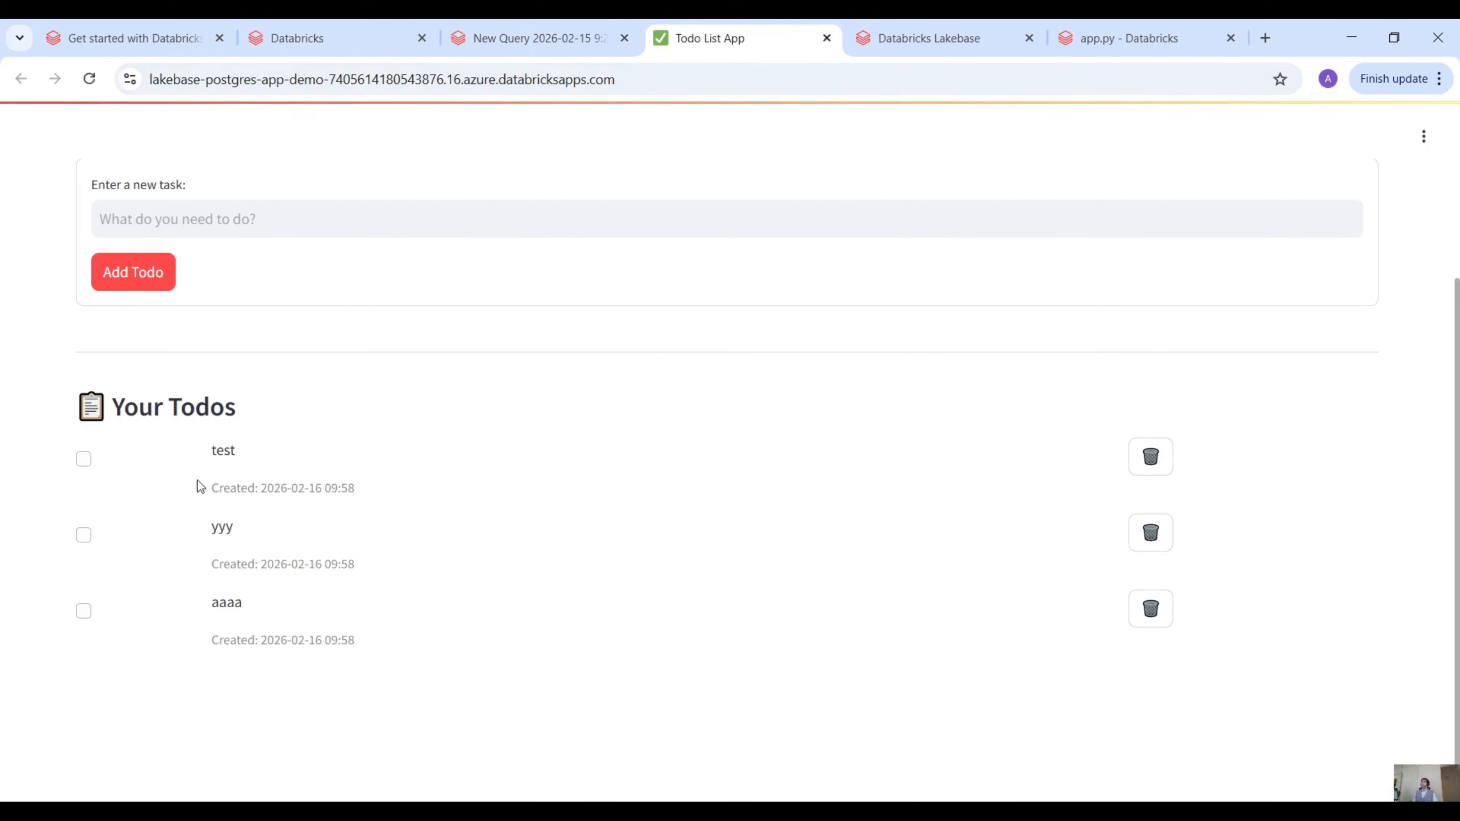
click(1161, 540)
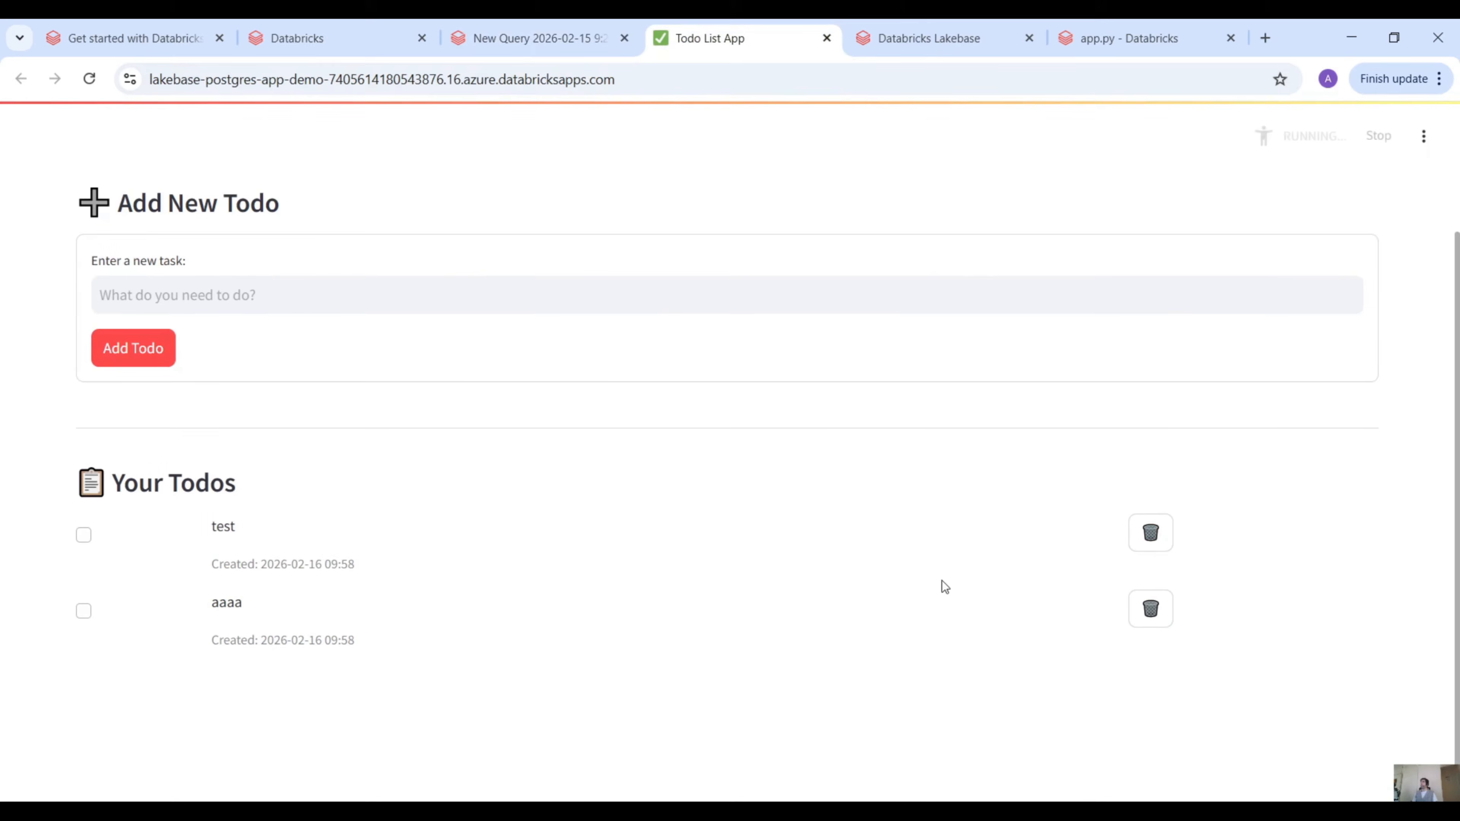
click(535, 38)
drag(881, 335, 272, 325)
click(286, 202)
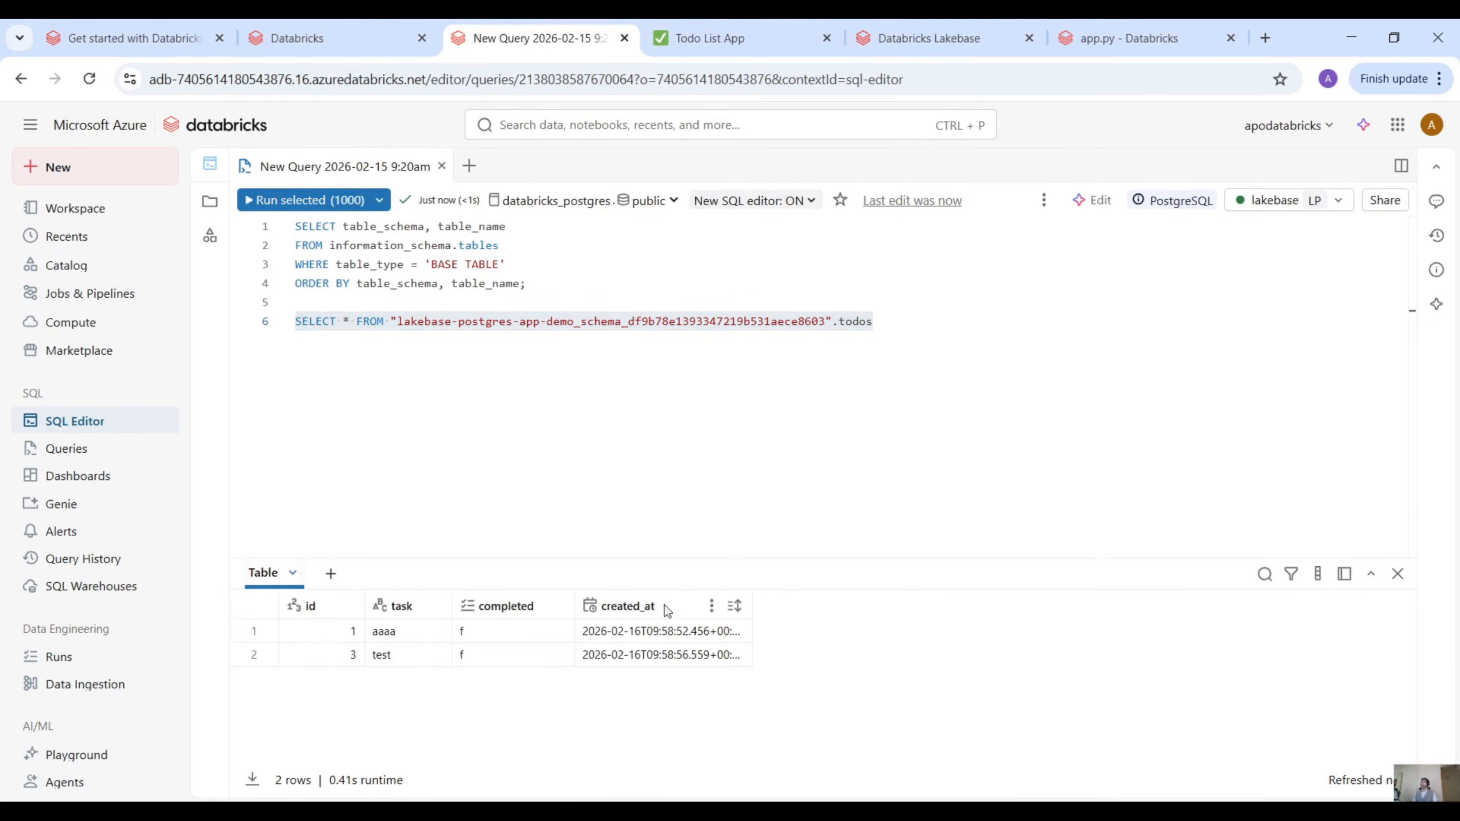
click(814, 410)
Step: Check the entries under Your Todos in the Todo List App against the query results
click(700, 24)
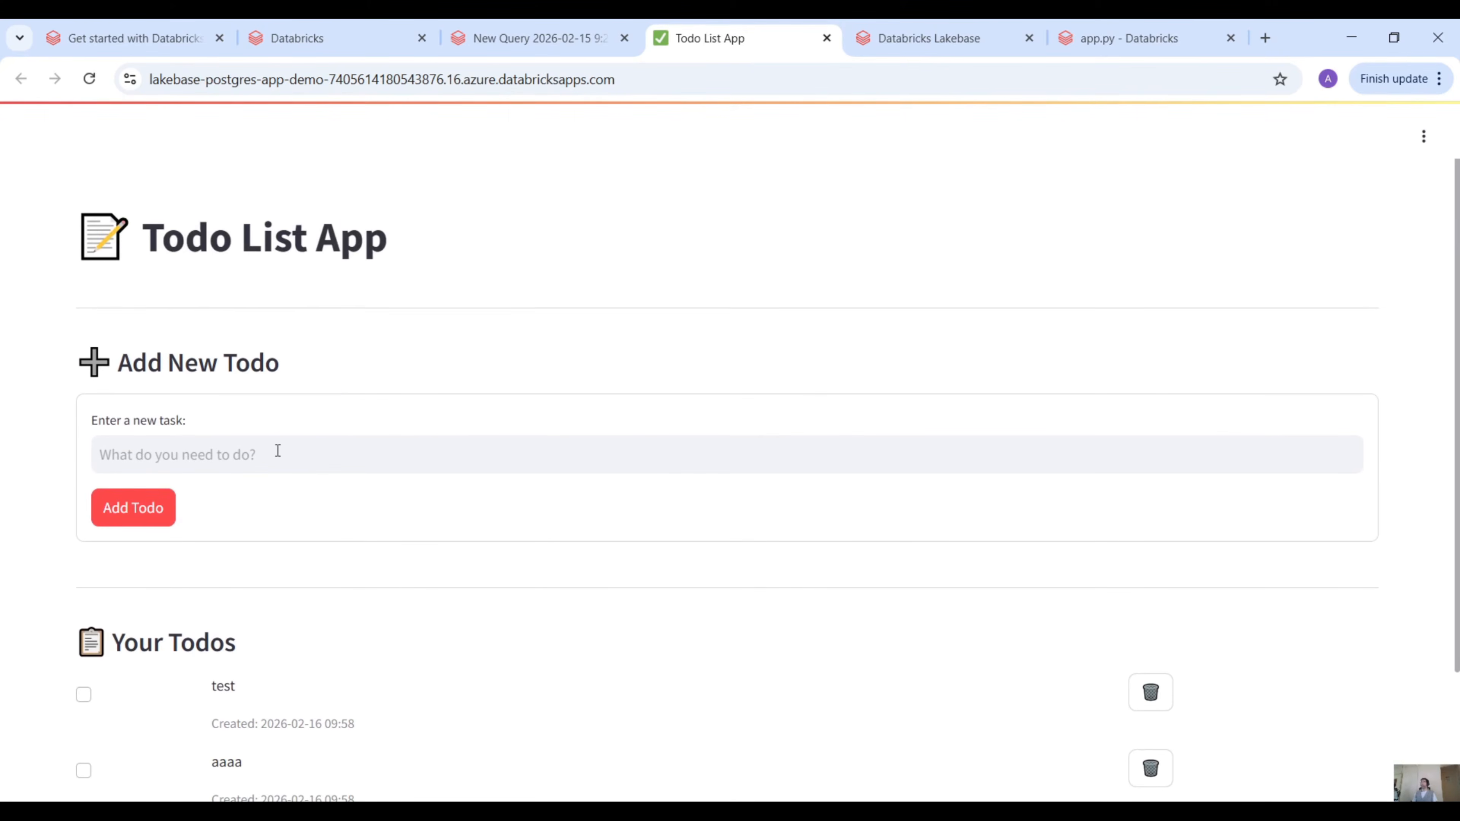
scroll(273, 451, down, 3)
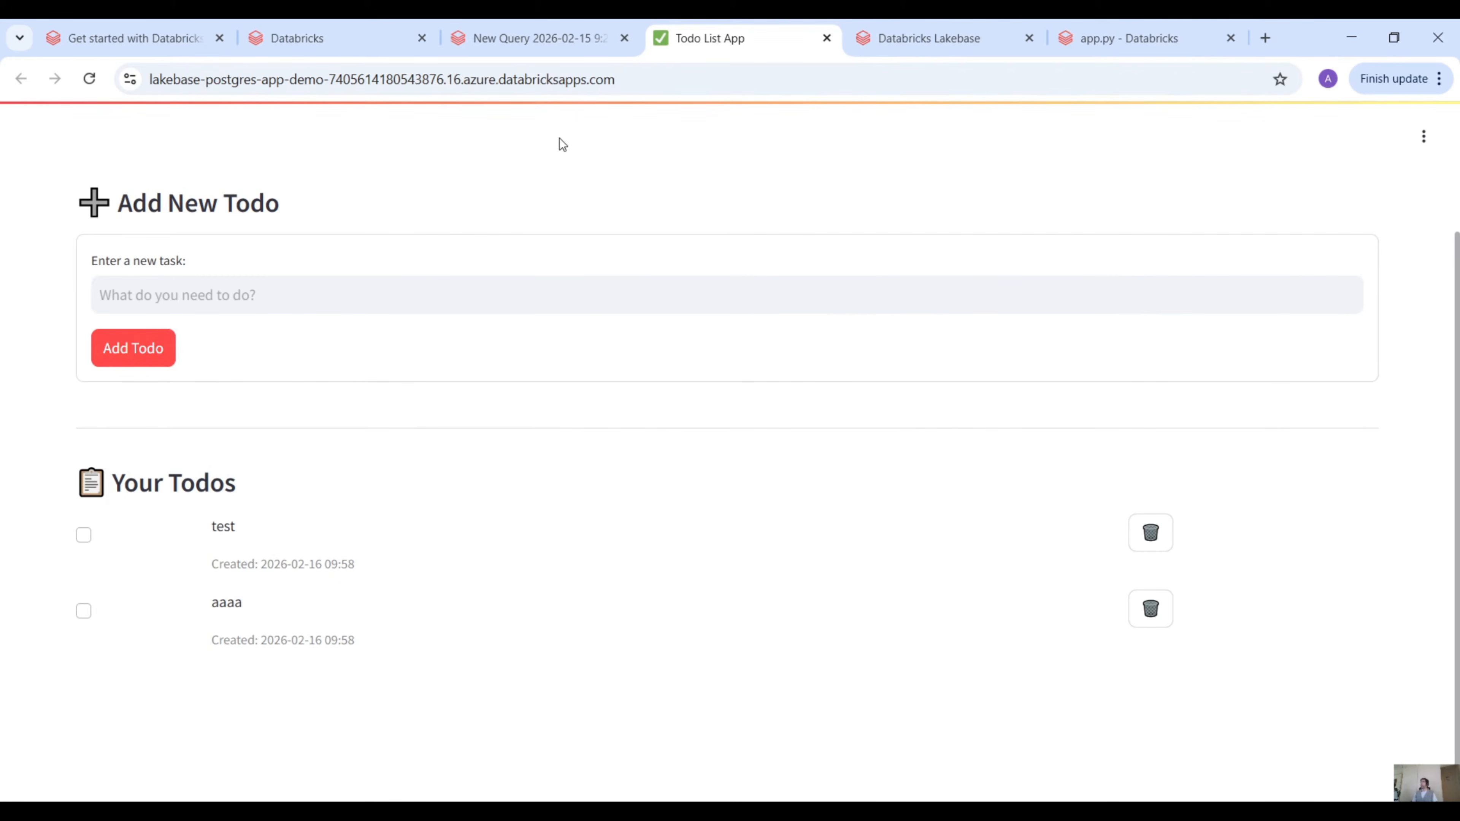
click(518, 36)
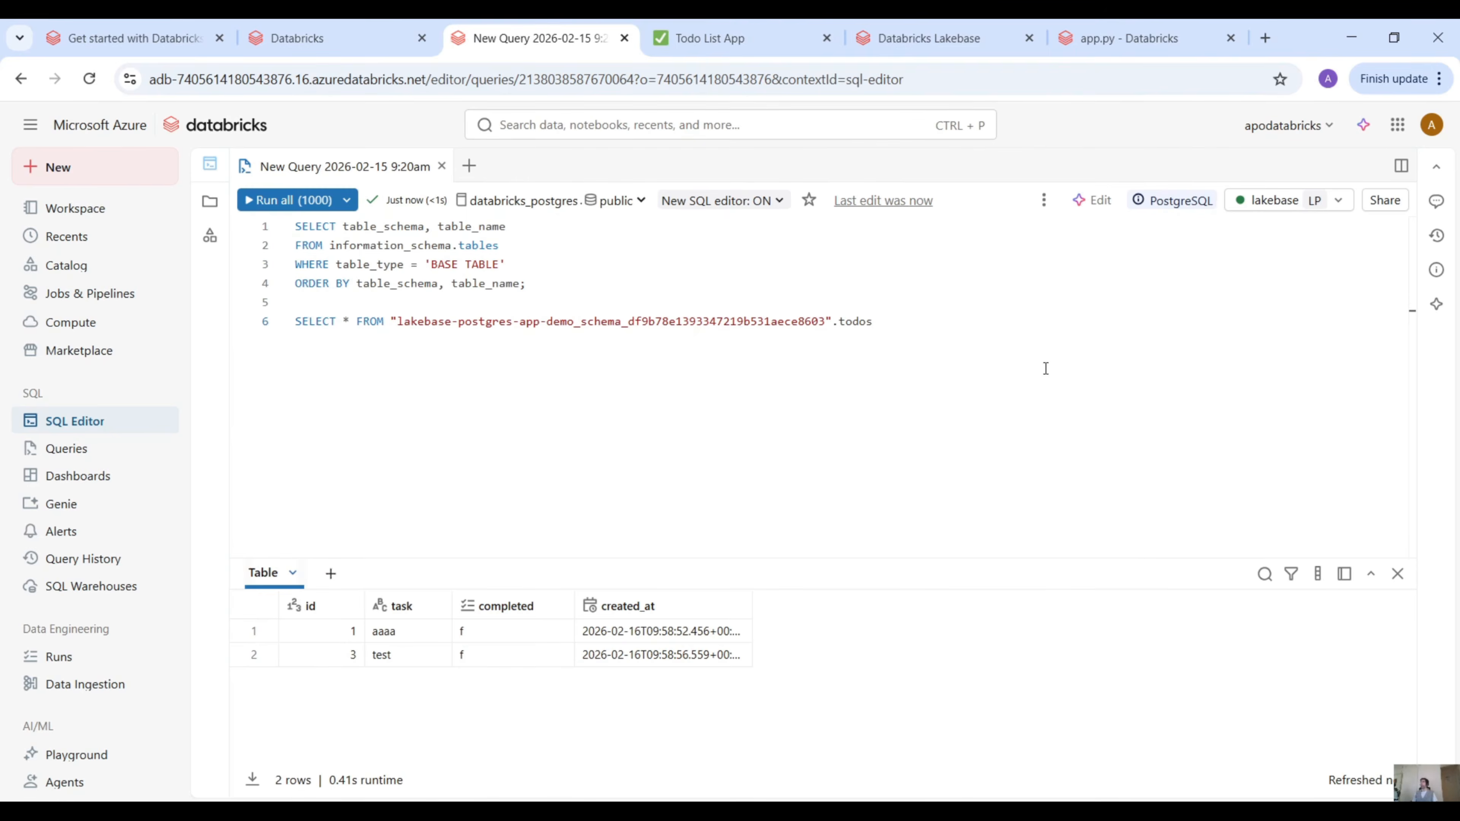
Step: Look over the overview page of the lakebase-postgres-app-demo app, including its status, deployment and app resources
click(322, 38)
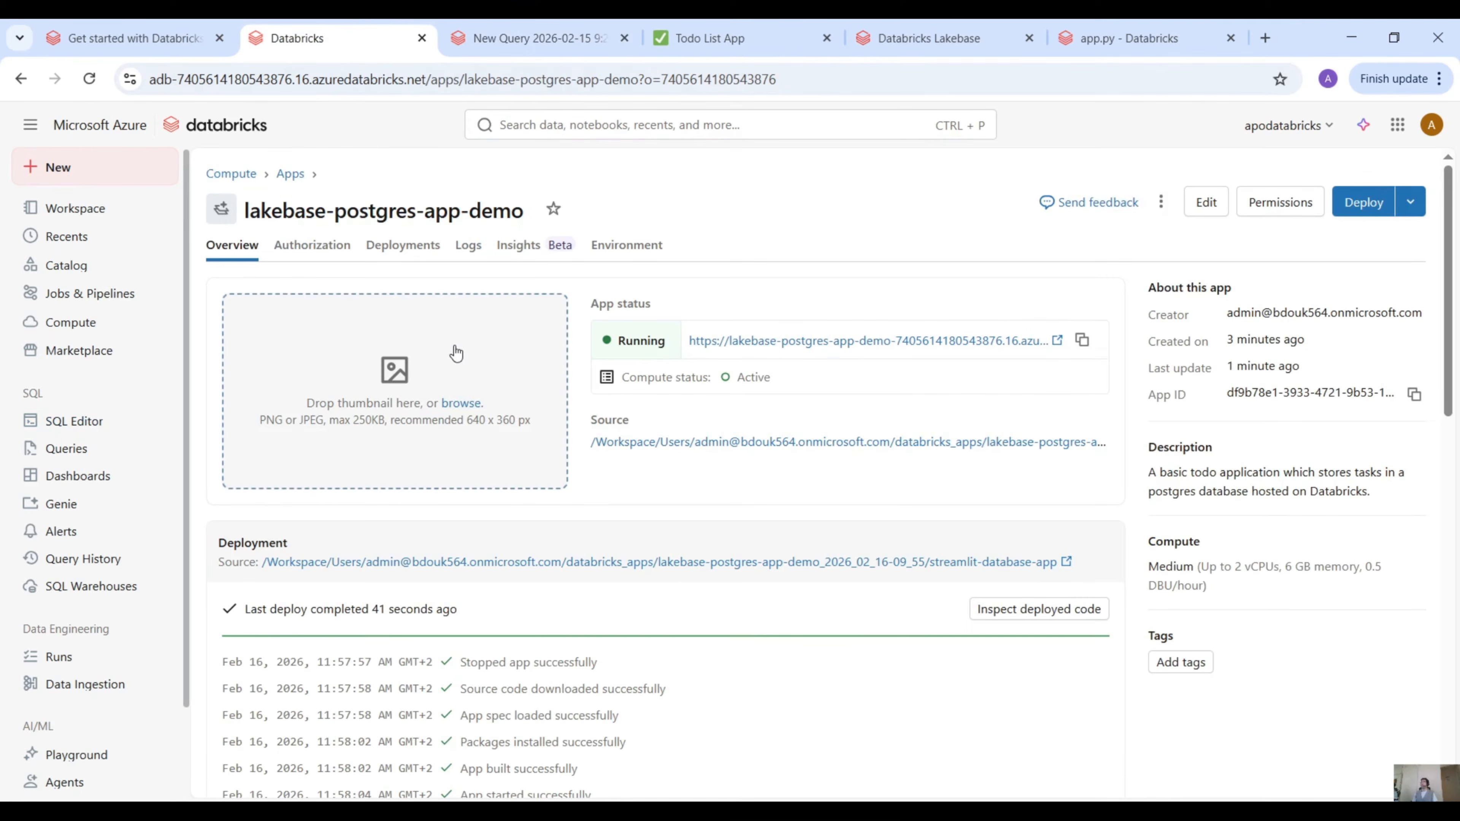
scroll(408, 404, down, 3)
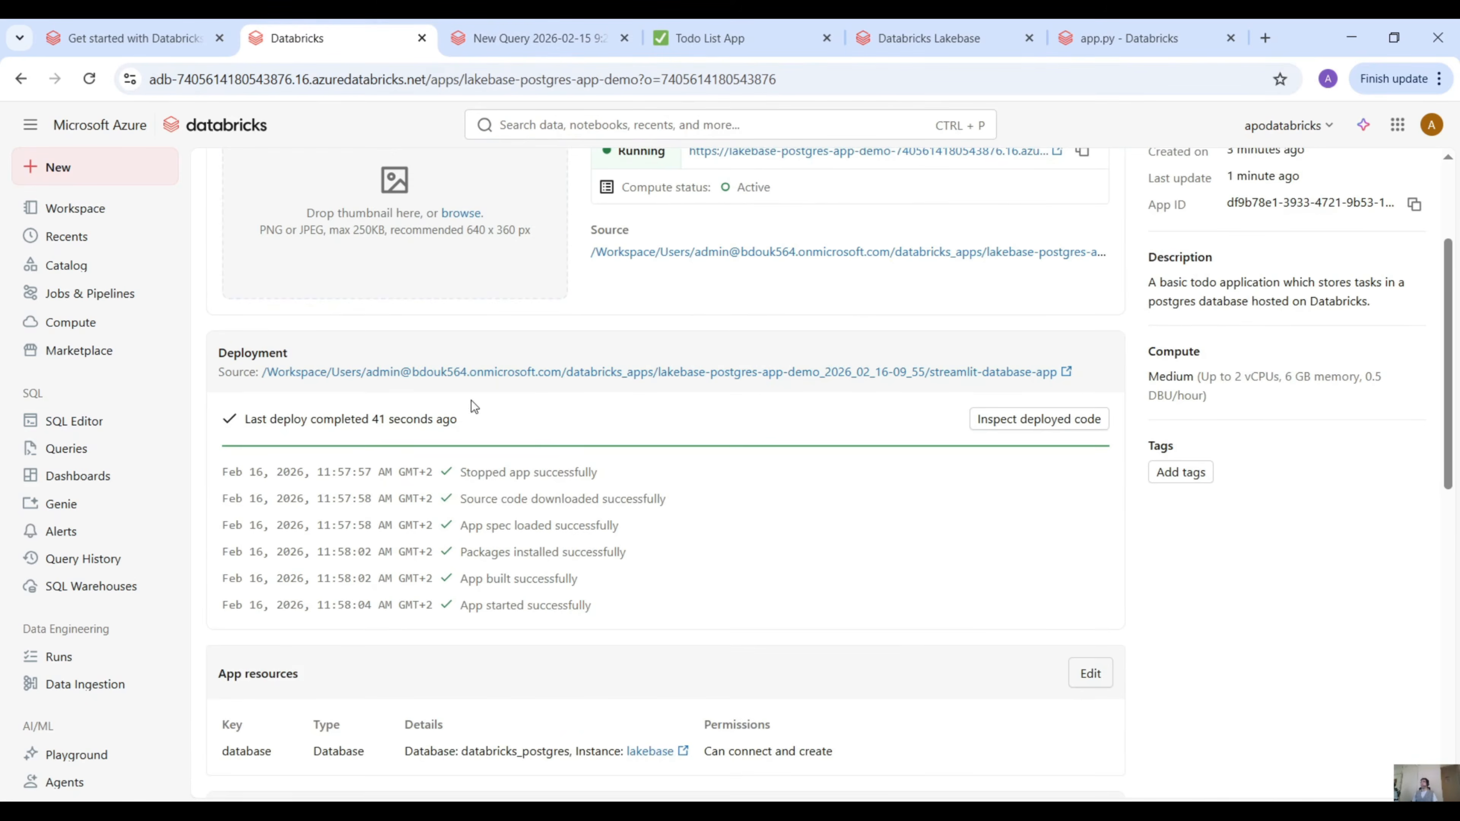
scroll(550, 480, up, 3)
scroll(550, 480, up, 1)
scroll(787, 403, down, 8)
scroll(753, 357, up, 8)
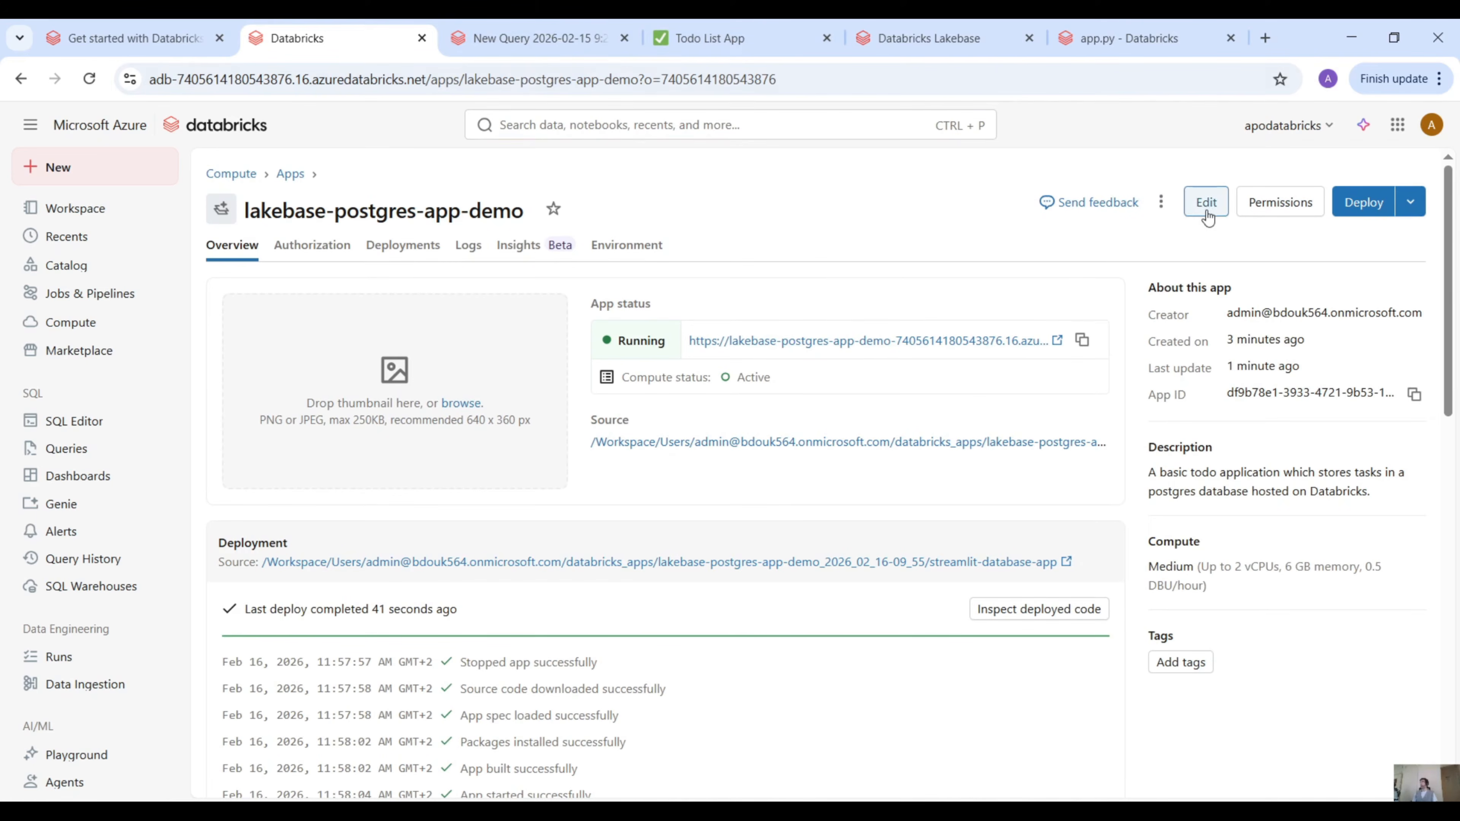
Step: Open the app for editing and review the resource configuration, user authorization and compute settings
click(1162, 204)
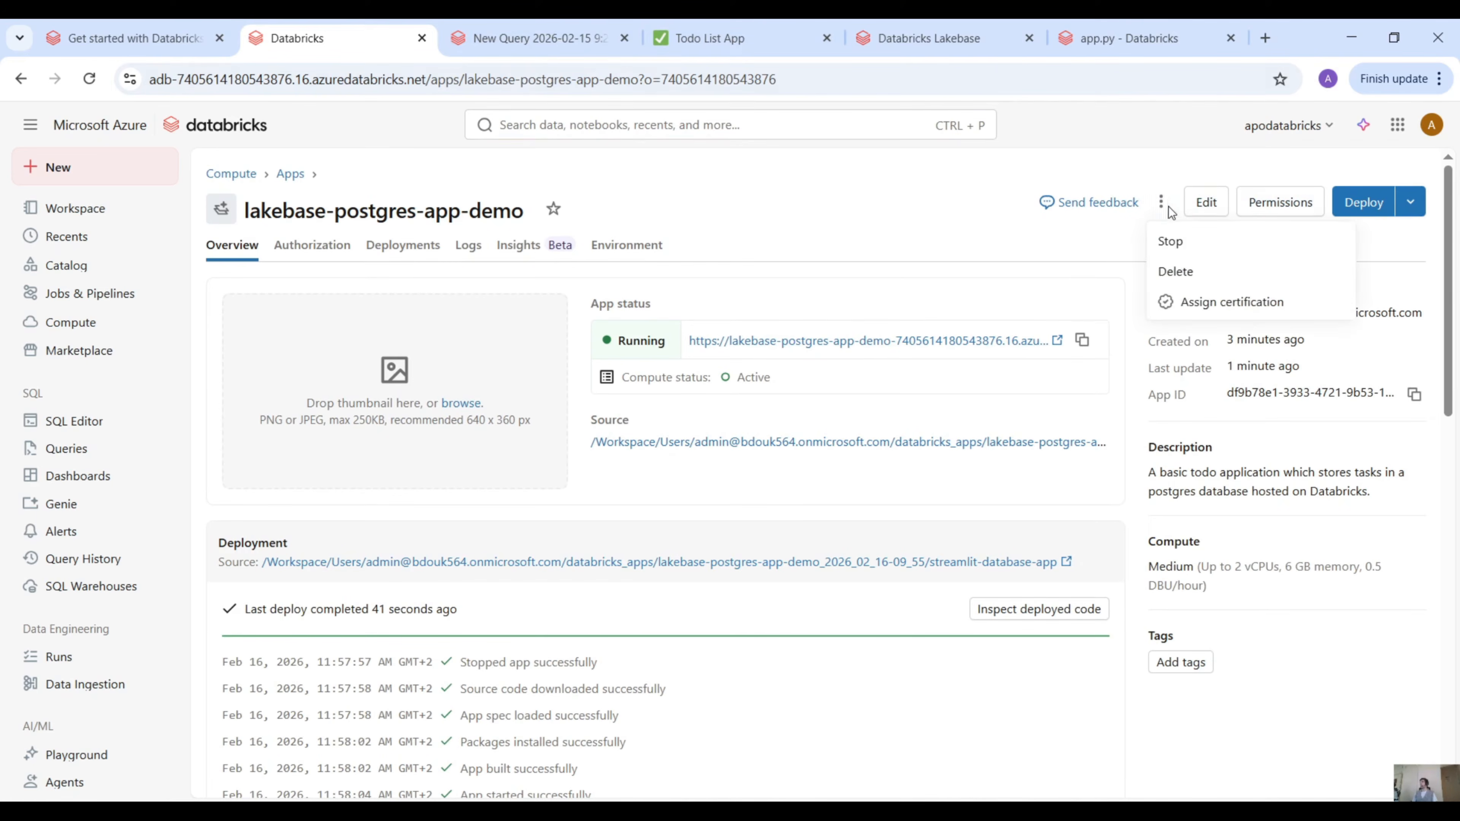
click(1201, 202)
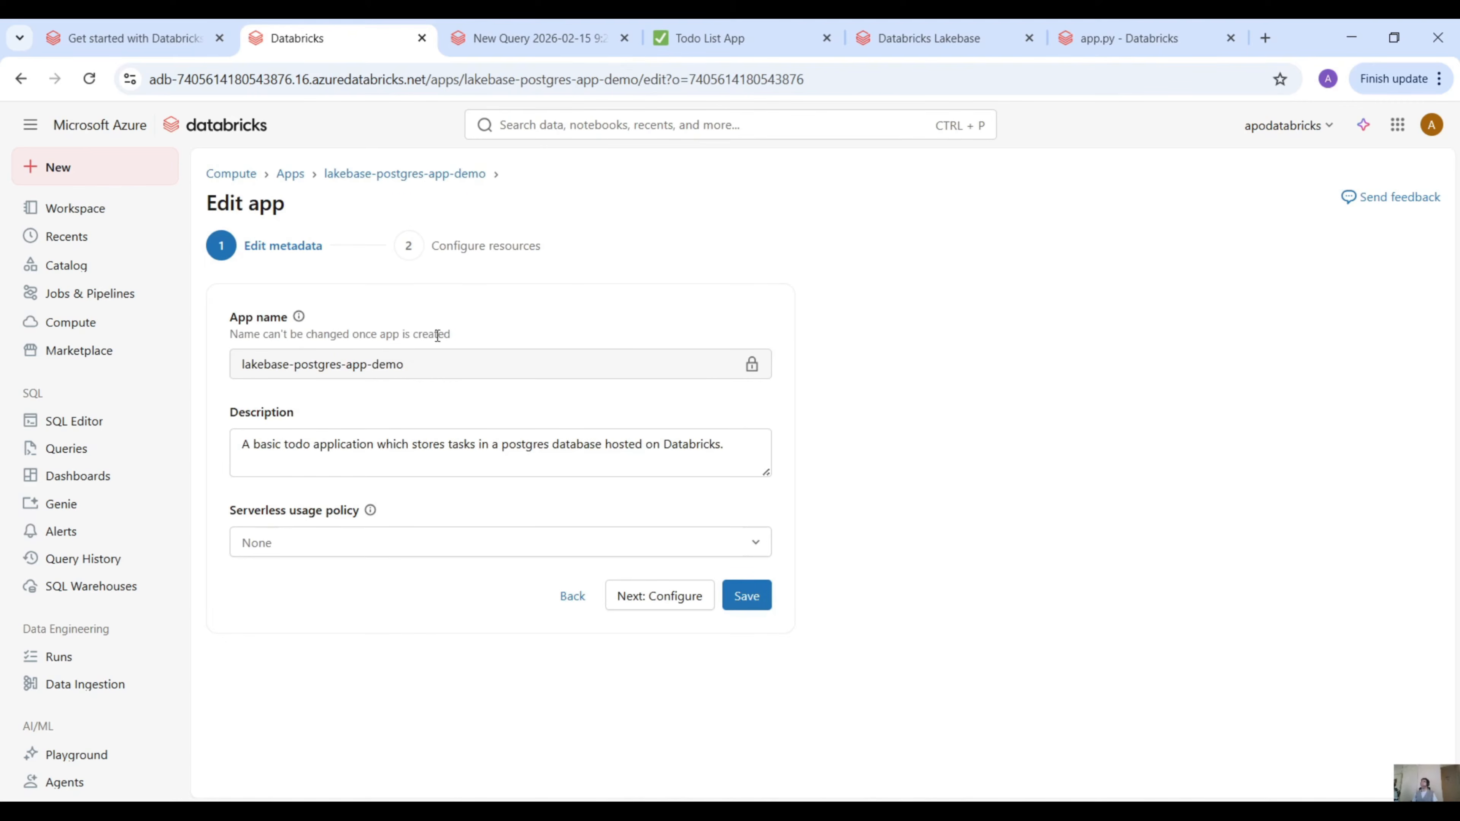
click(668, 600)
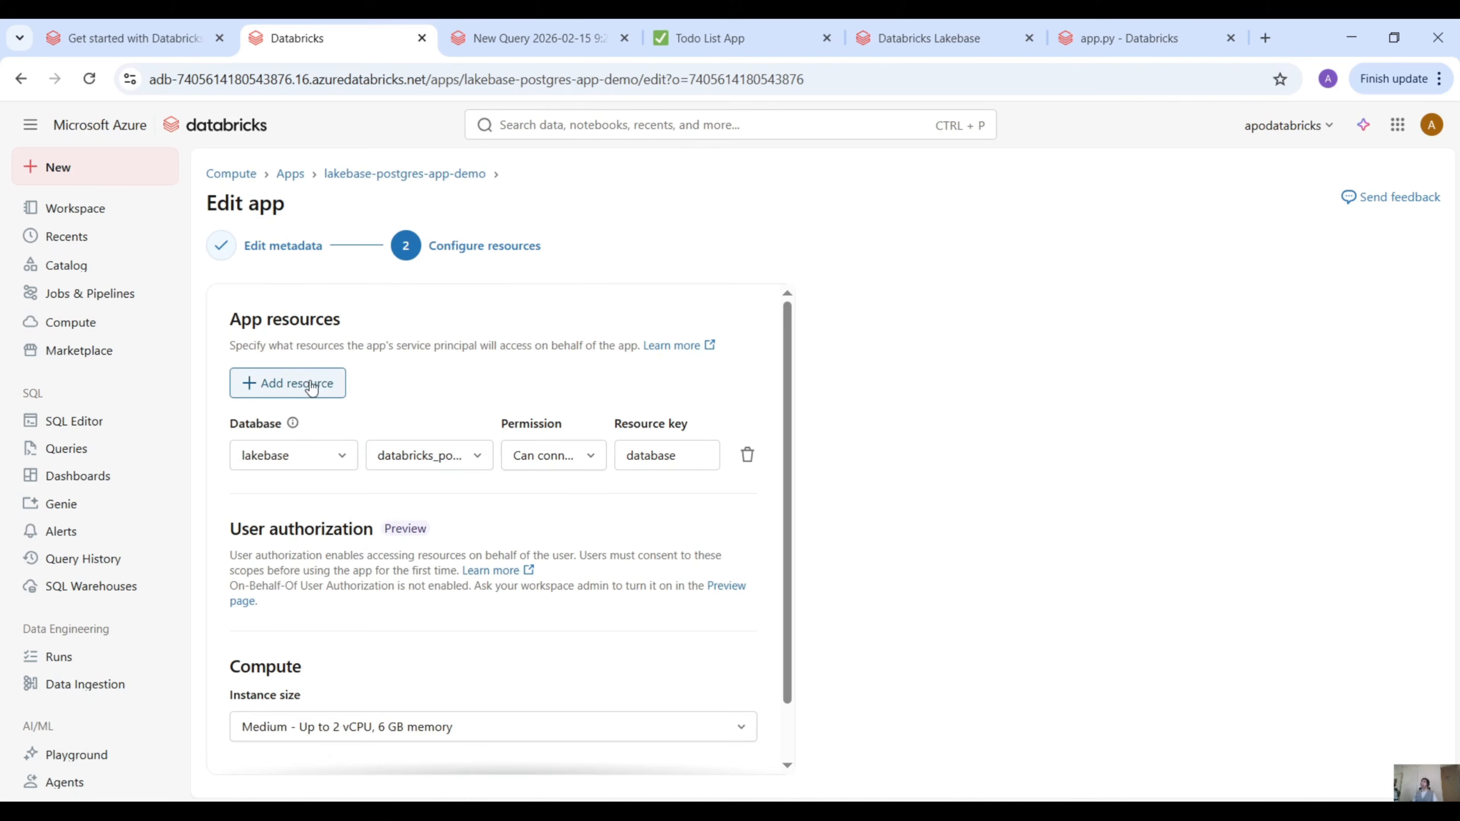
scroll(326, 371, down, 1)
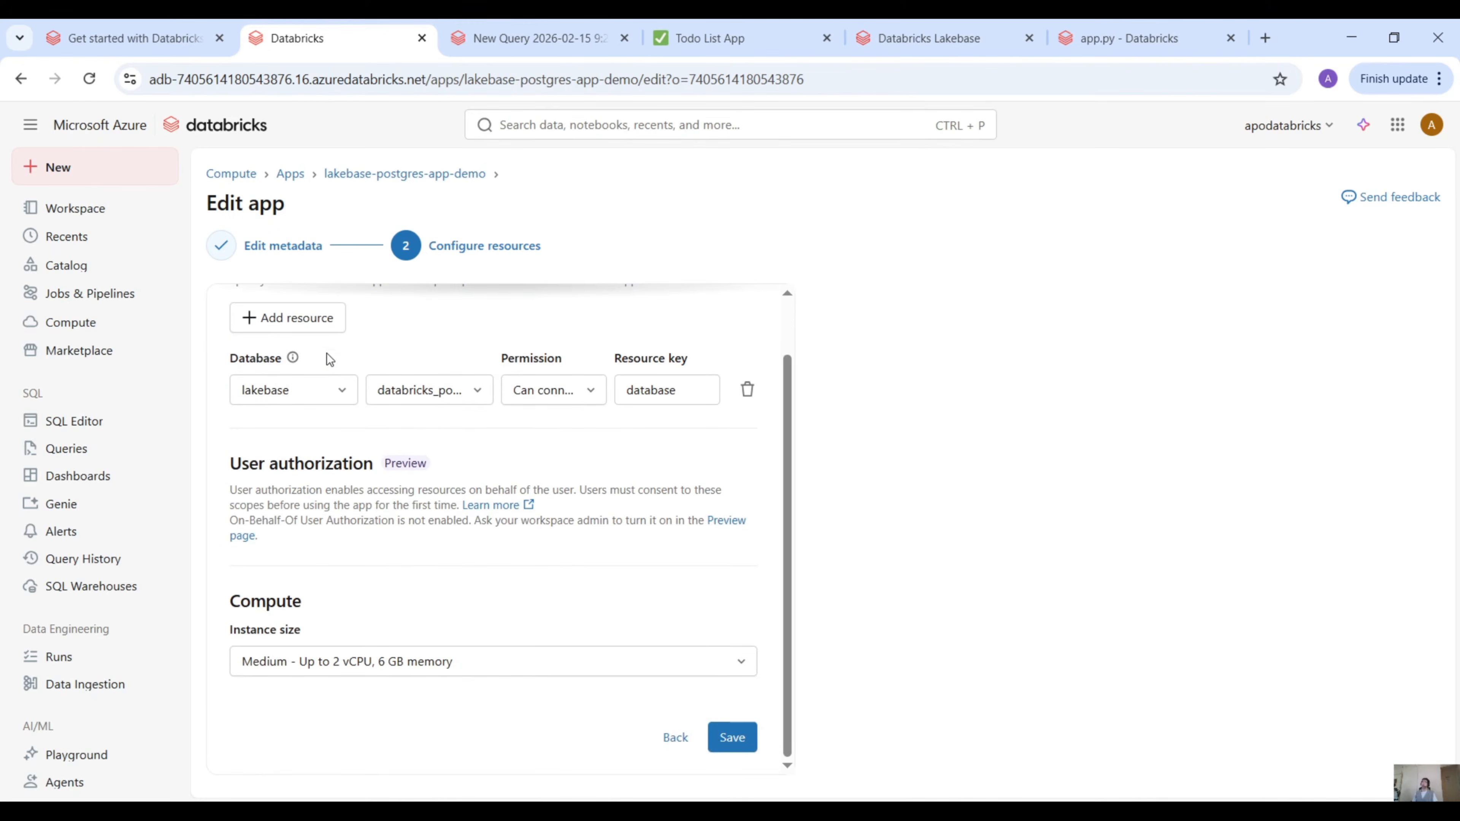
Step: Add a serving endpoint resource, view the available endpoints, remove the resource again, and leave the app editing without saving
click(314, 319)
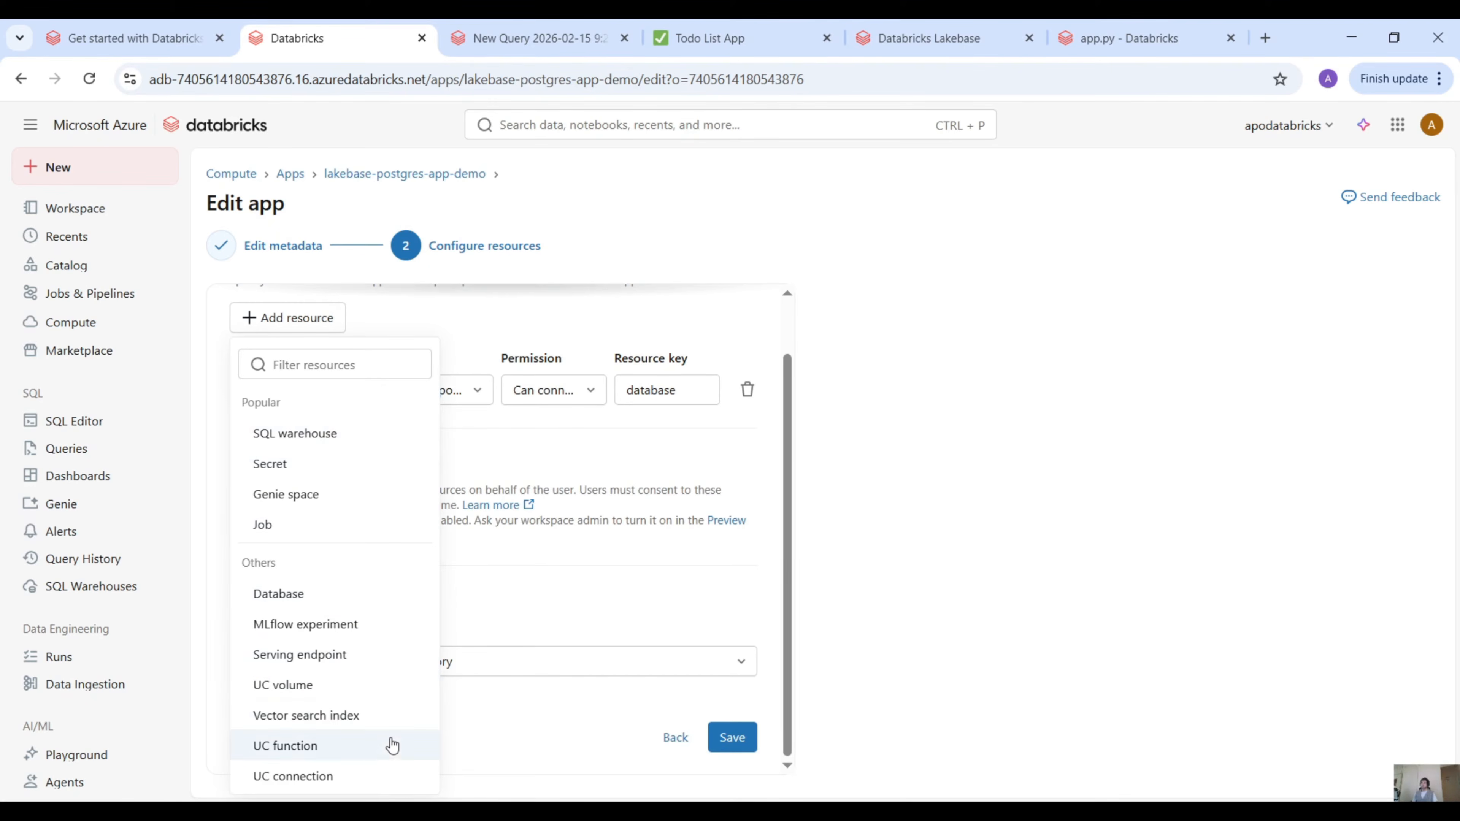
key(ctrl+minus)
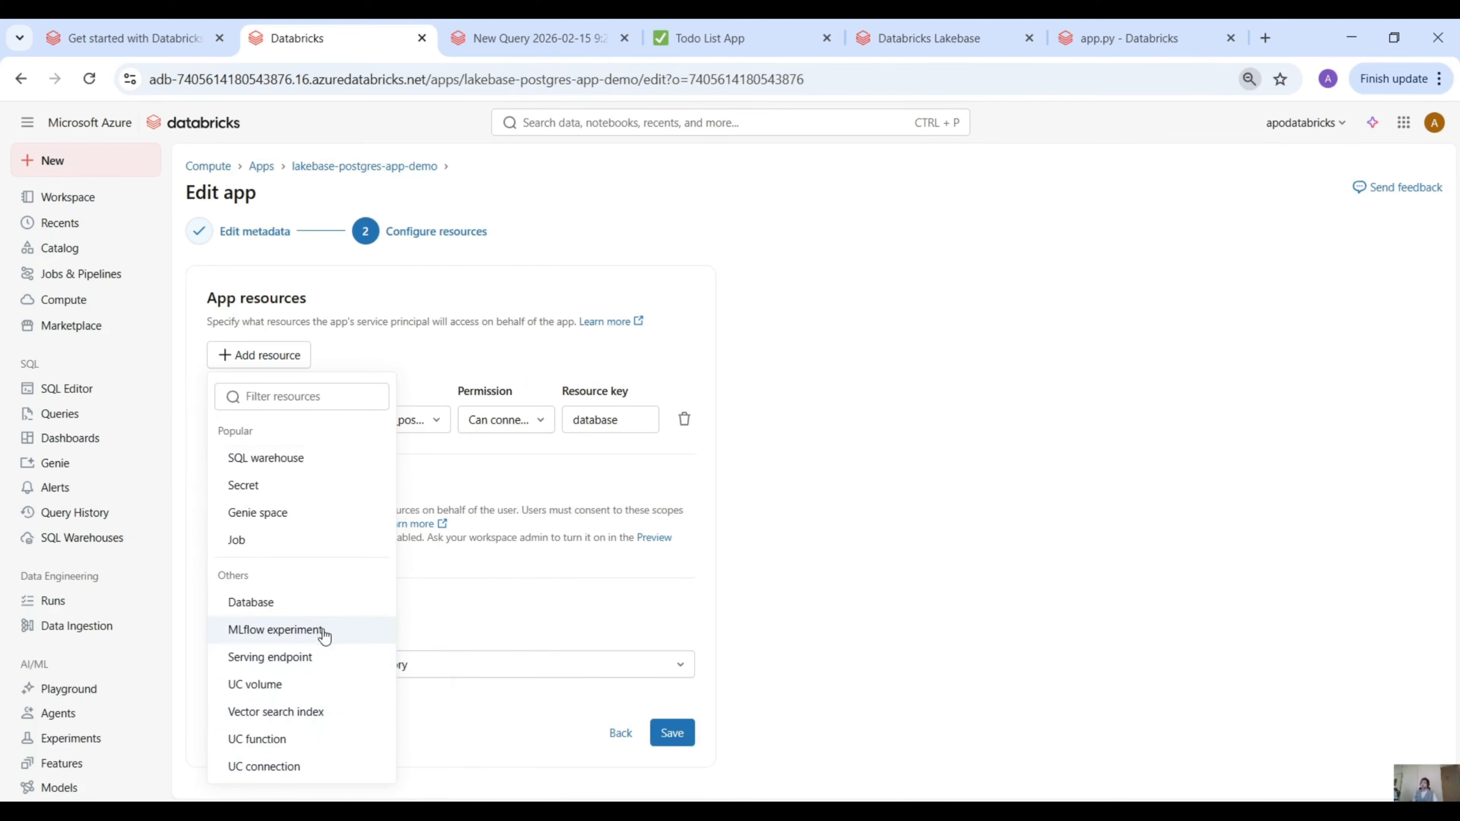
click(303, 660)
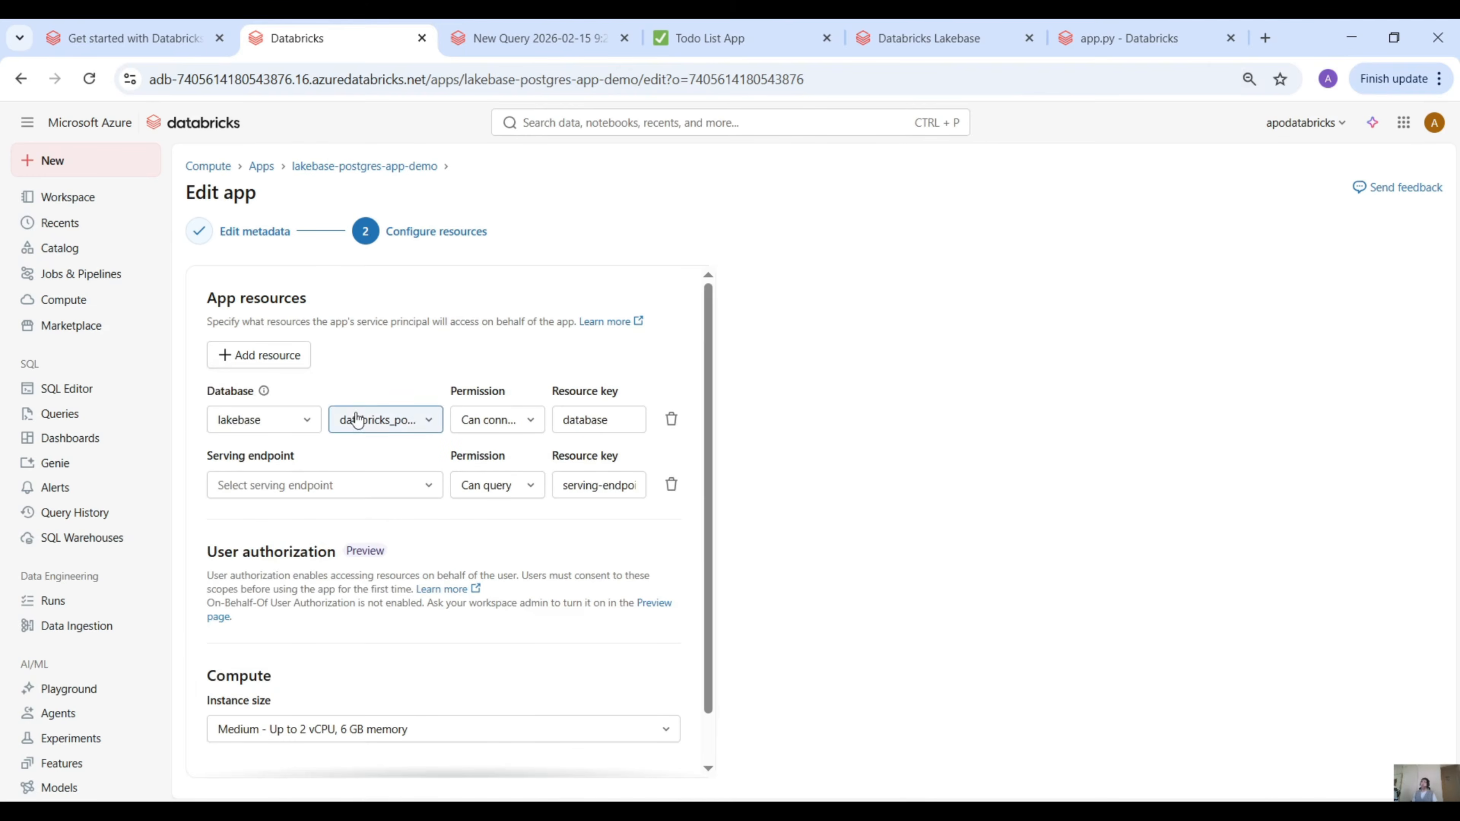
click(396, 494)
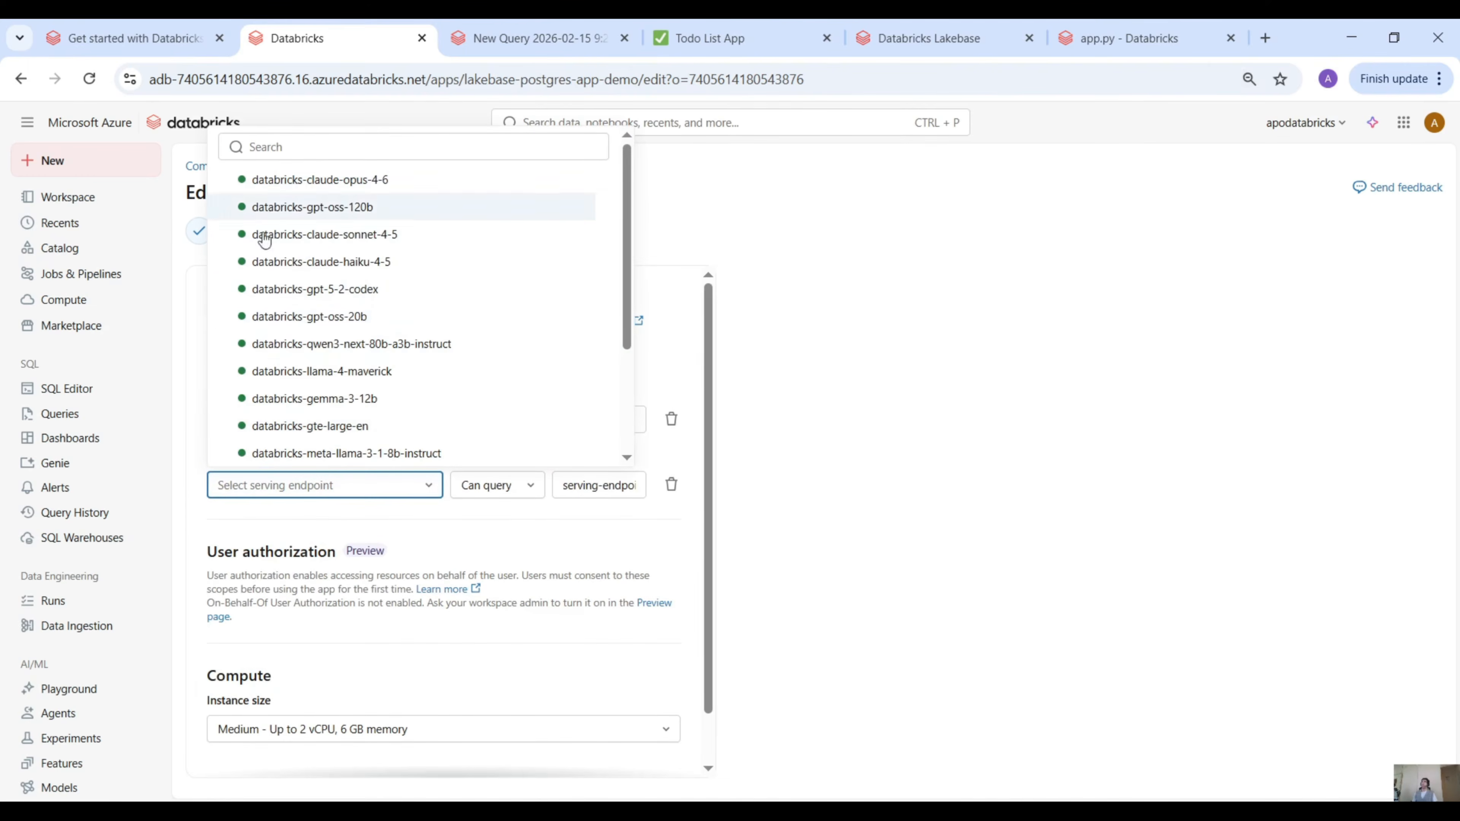
click(801, 475)
click(671, 485)
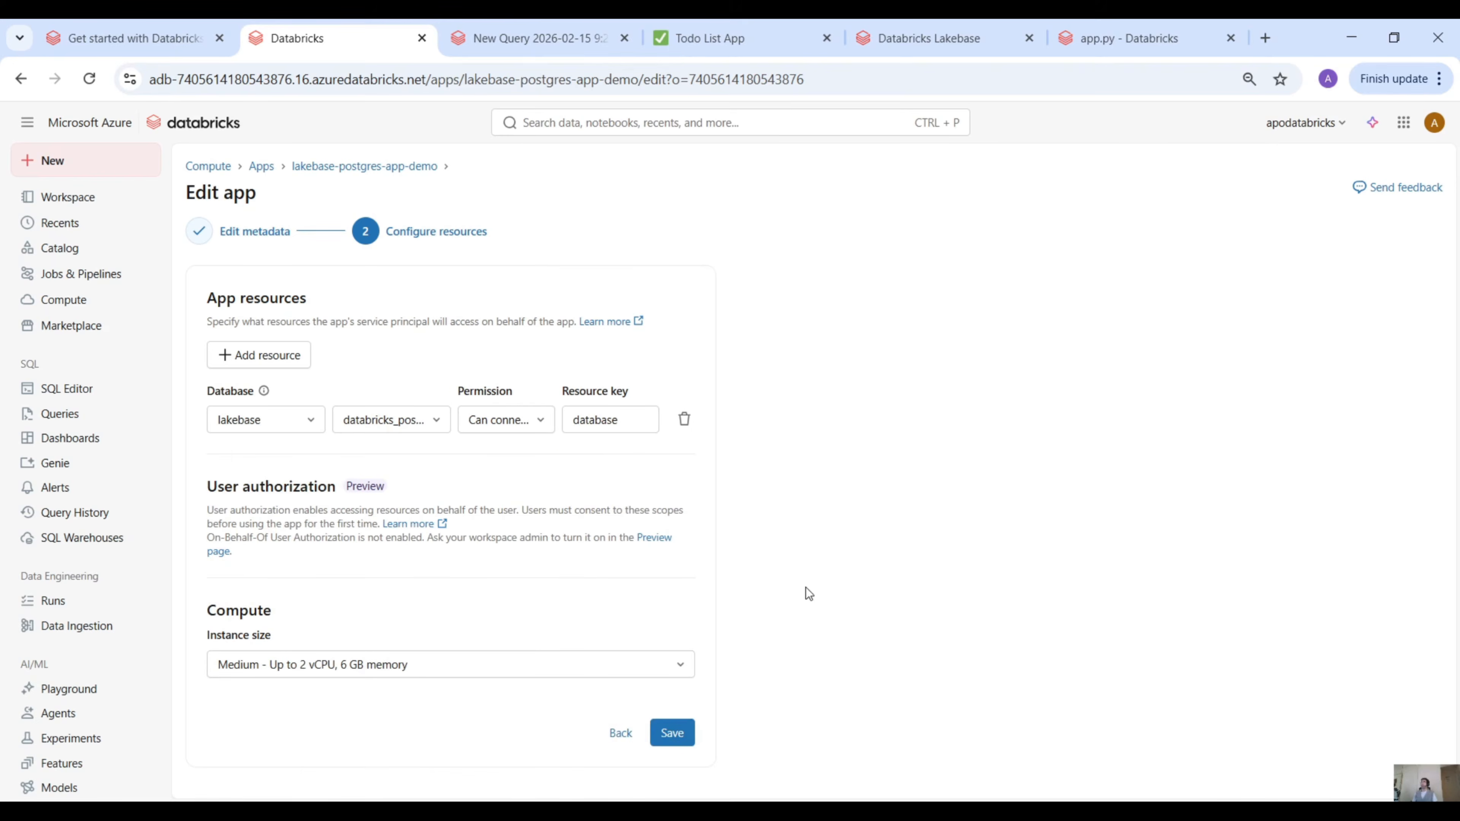
click(618, 735)
click(524, 547)
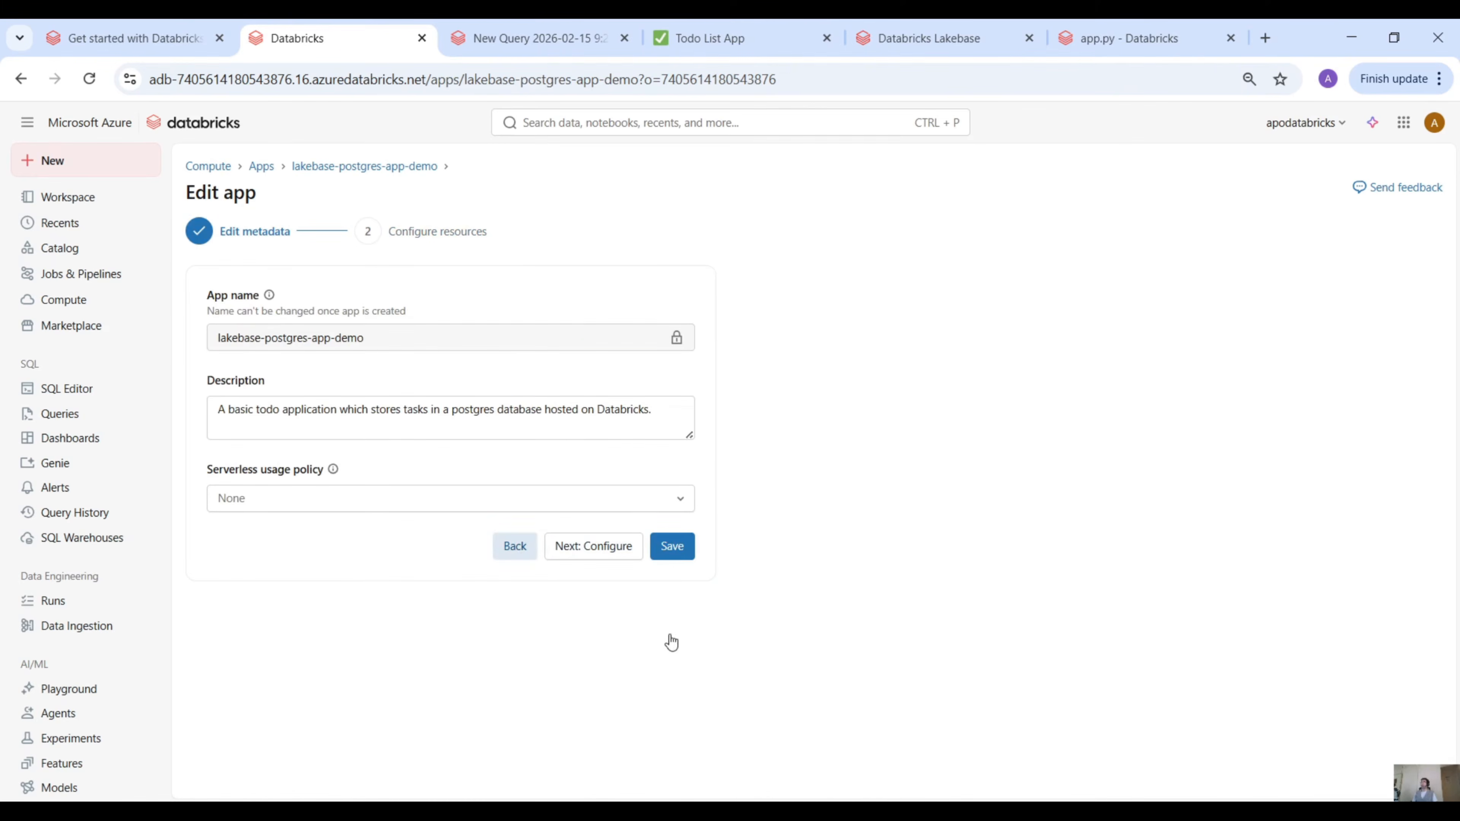
Step: Copy the databricks workspace export-dir command from the Edit in your IDE instructions for syncing the files
scroll(648, 489, down, 5)
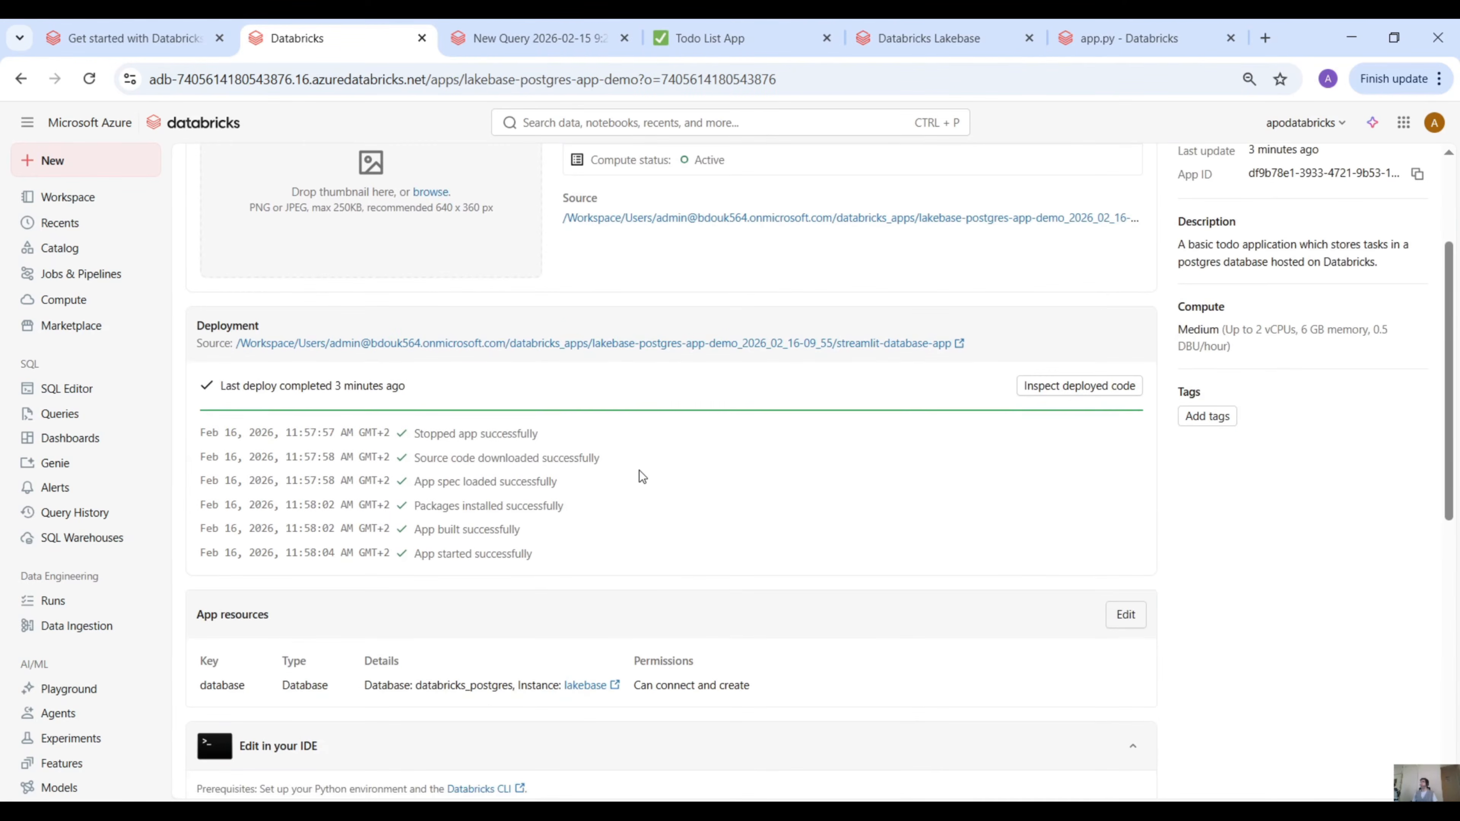
scroll(623, 465, down, 2)
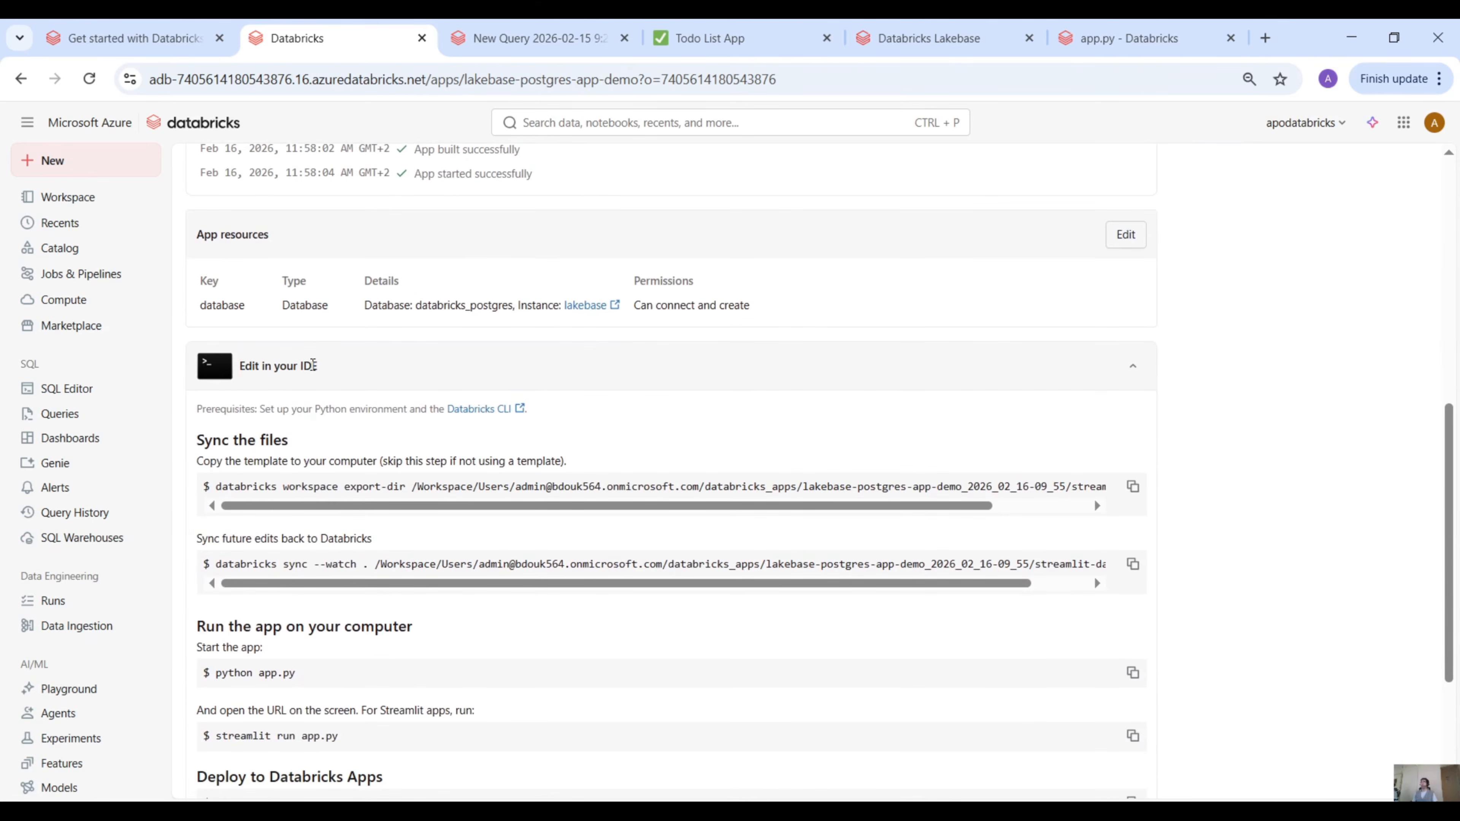
drag(318, 366, 224, 361)
drag(227, 503, 562, 483)
click(562, 484)
click(1132, 487)
drag(900, 509, 1037, 512)
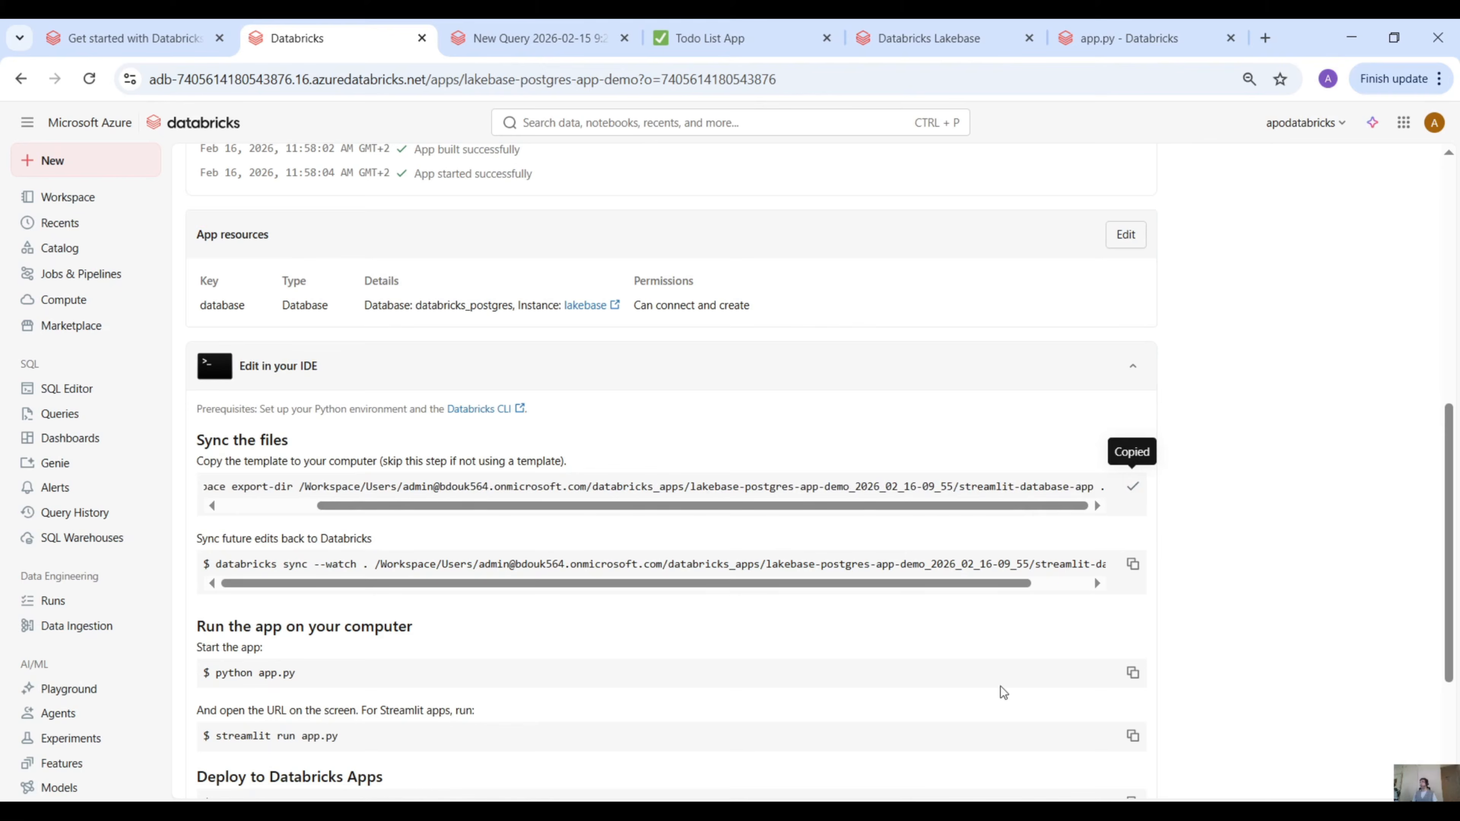
Step: Switch to Visual Studio Code and run the copied databricks workspace export-dir command in the Demo folder's terminal
key(alt+Tab)
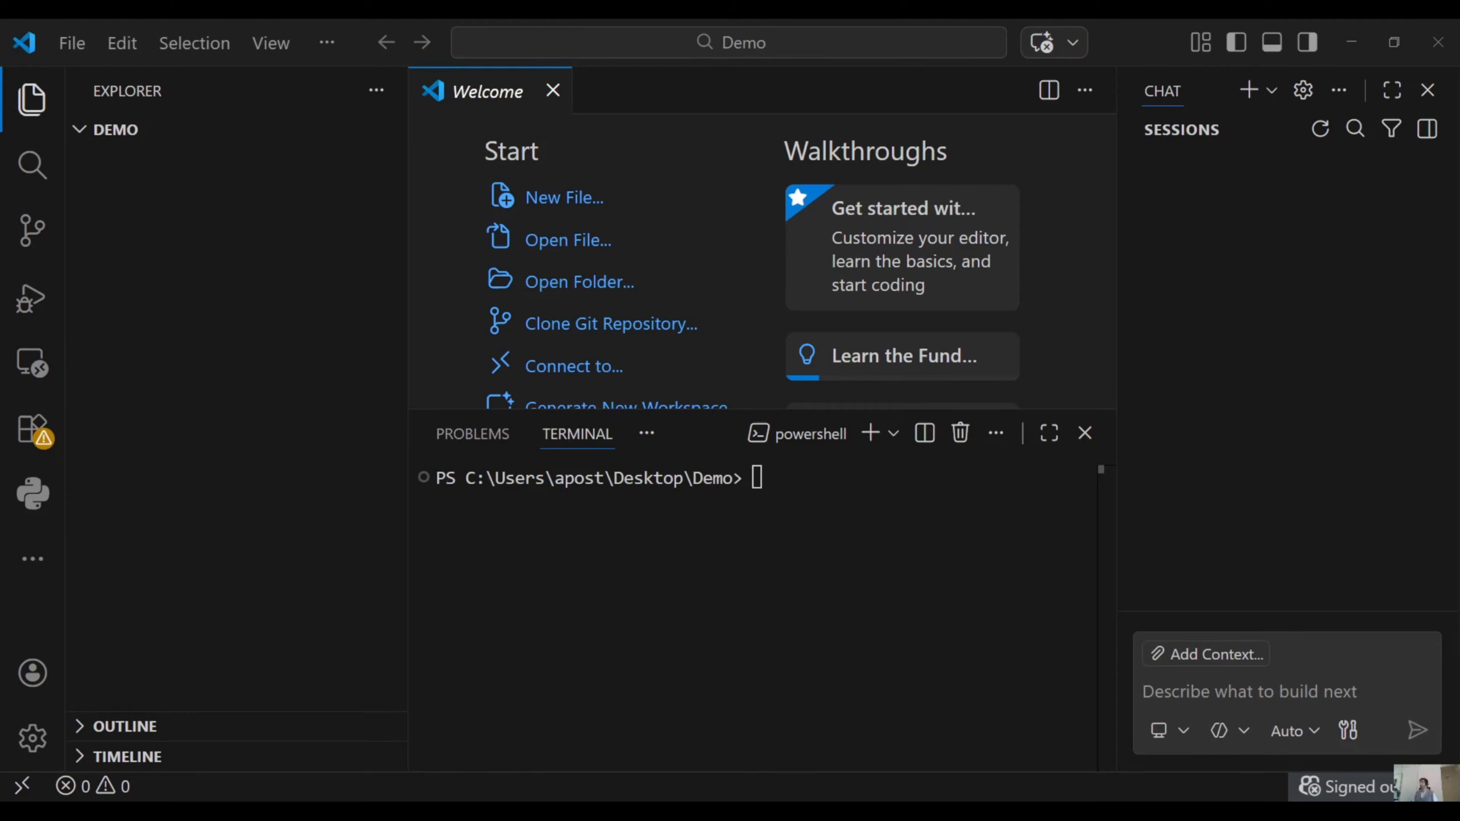
click(815, 584)
key(ctrl+v)
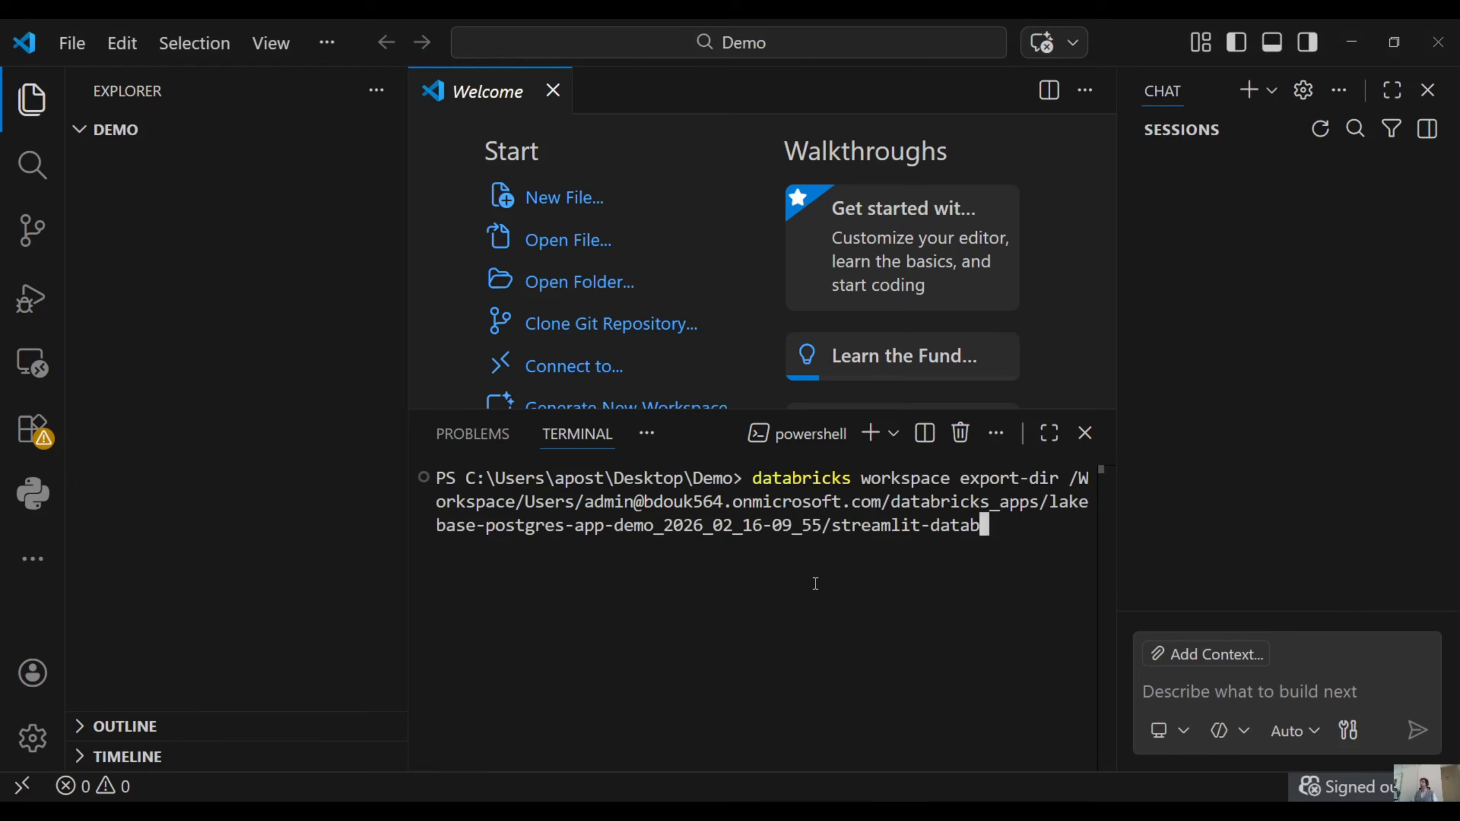
key(Return)
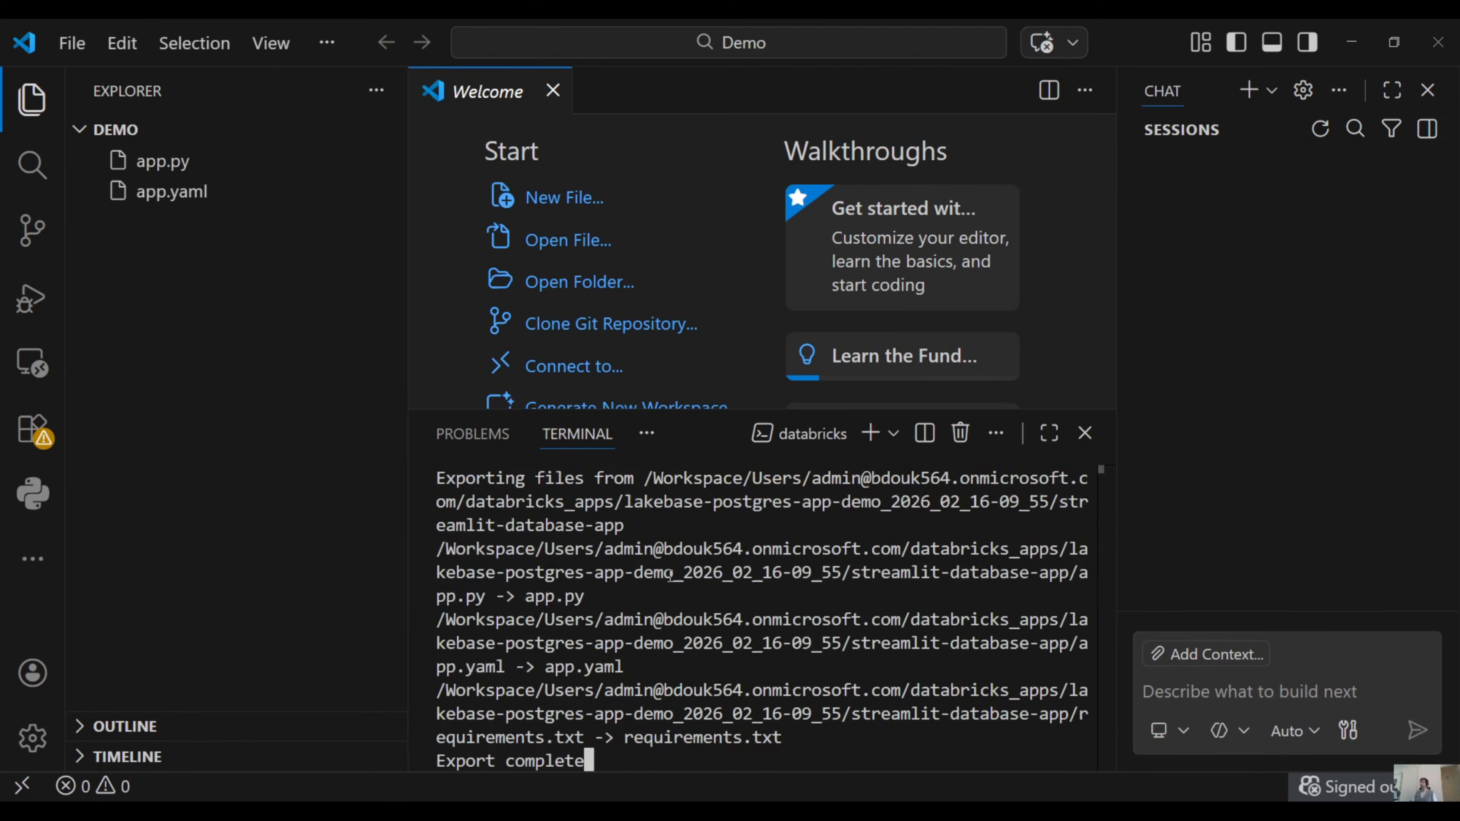
Step: Open the exported app.py, enlarge the editor area, and read through its connection, database initialization and todo functions
click(172, 161)
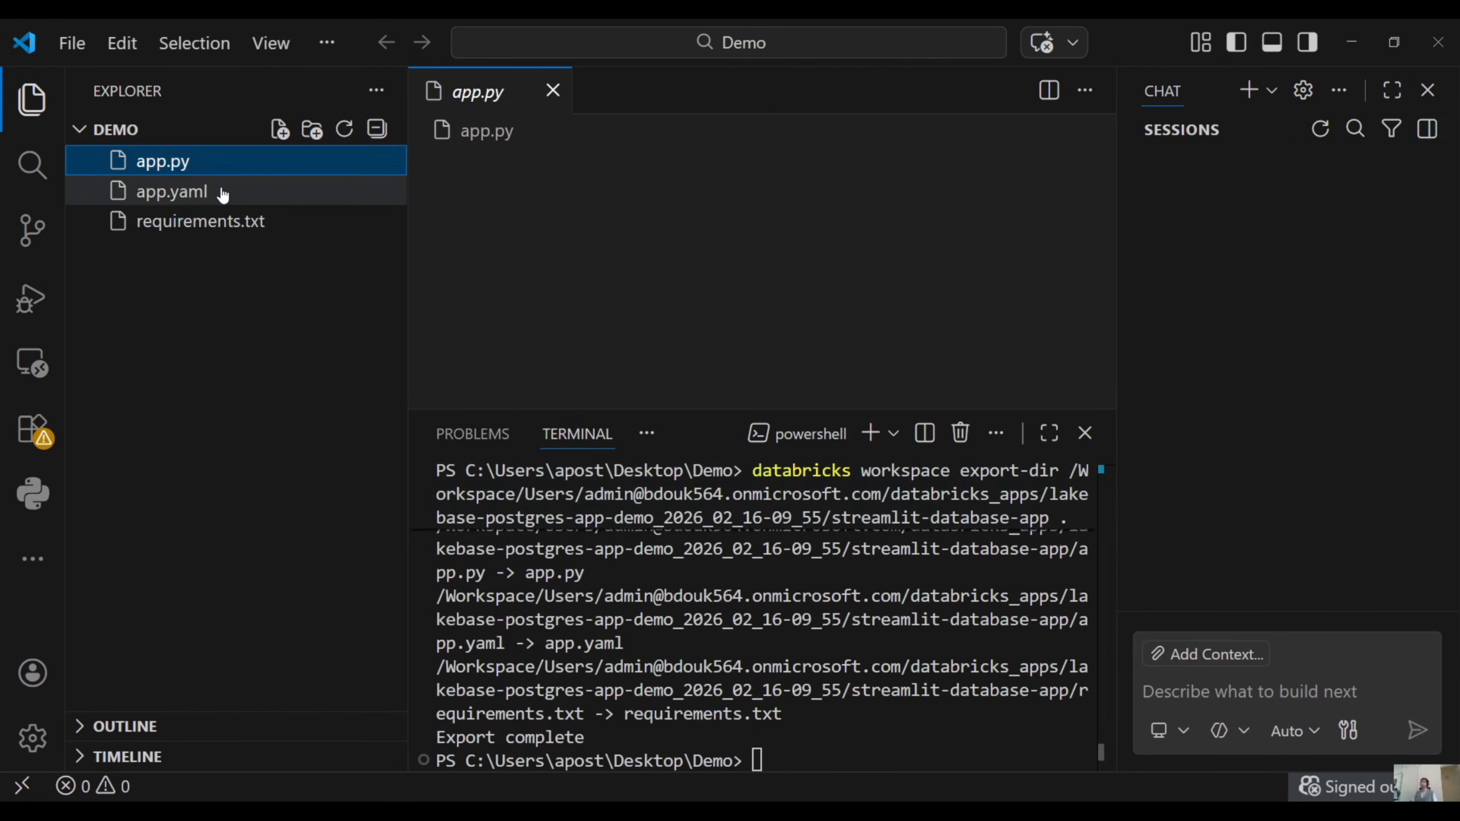
scroll(707, 218, down, 4)
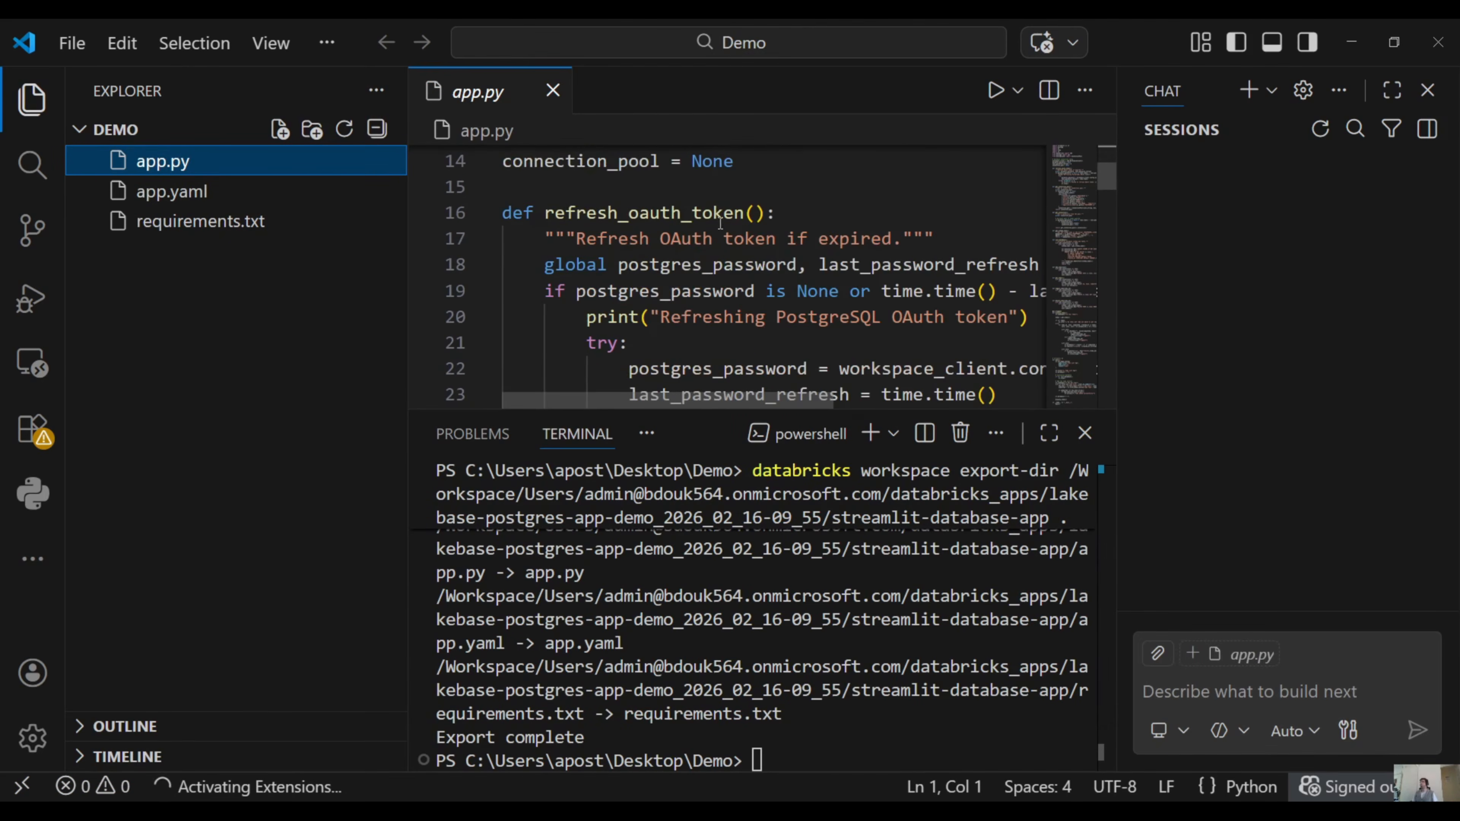
scroll(880, 285, down, 7)
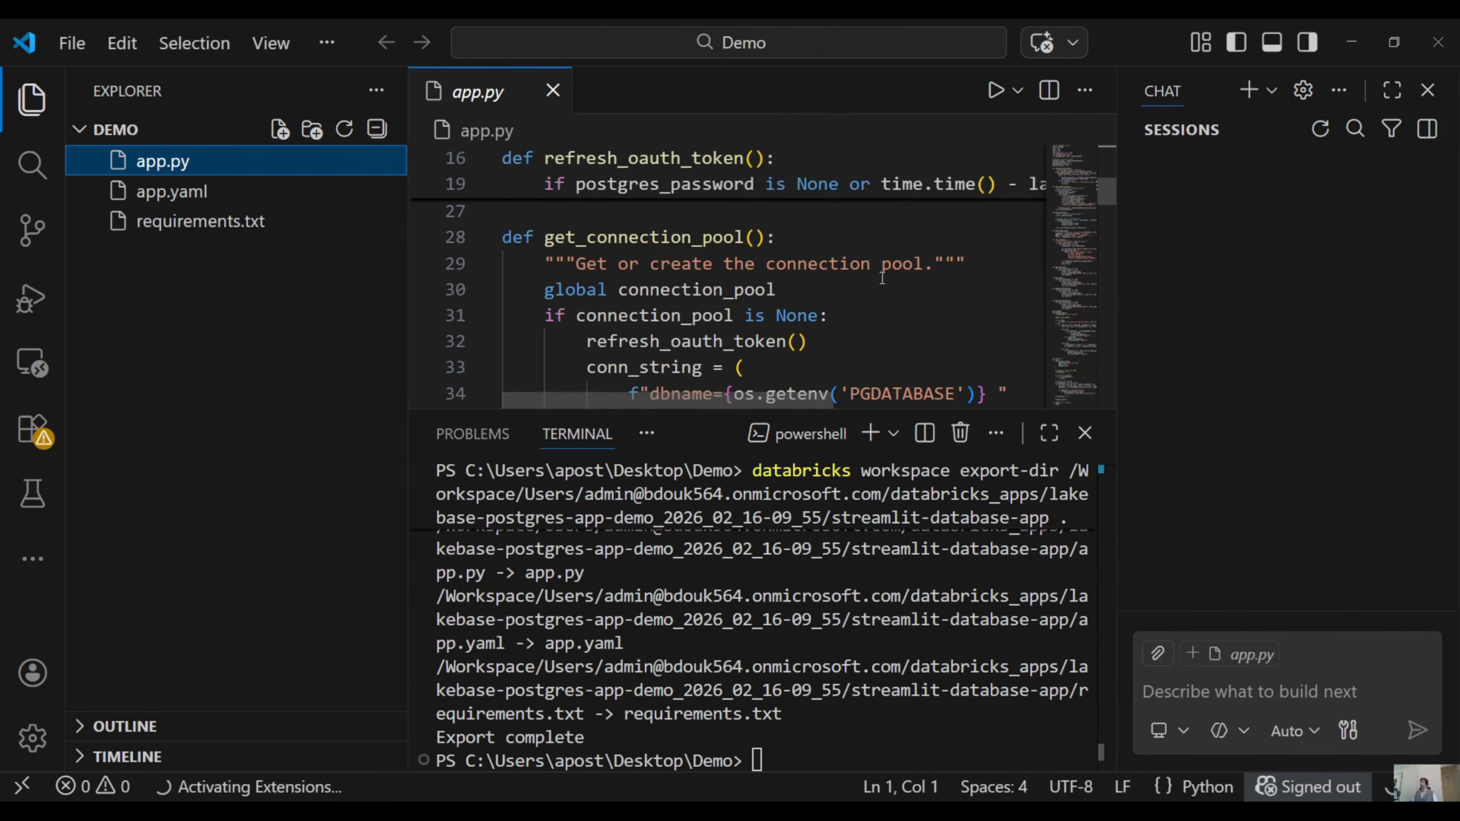
scroll(932, 319, down, 12)
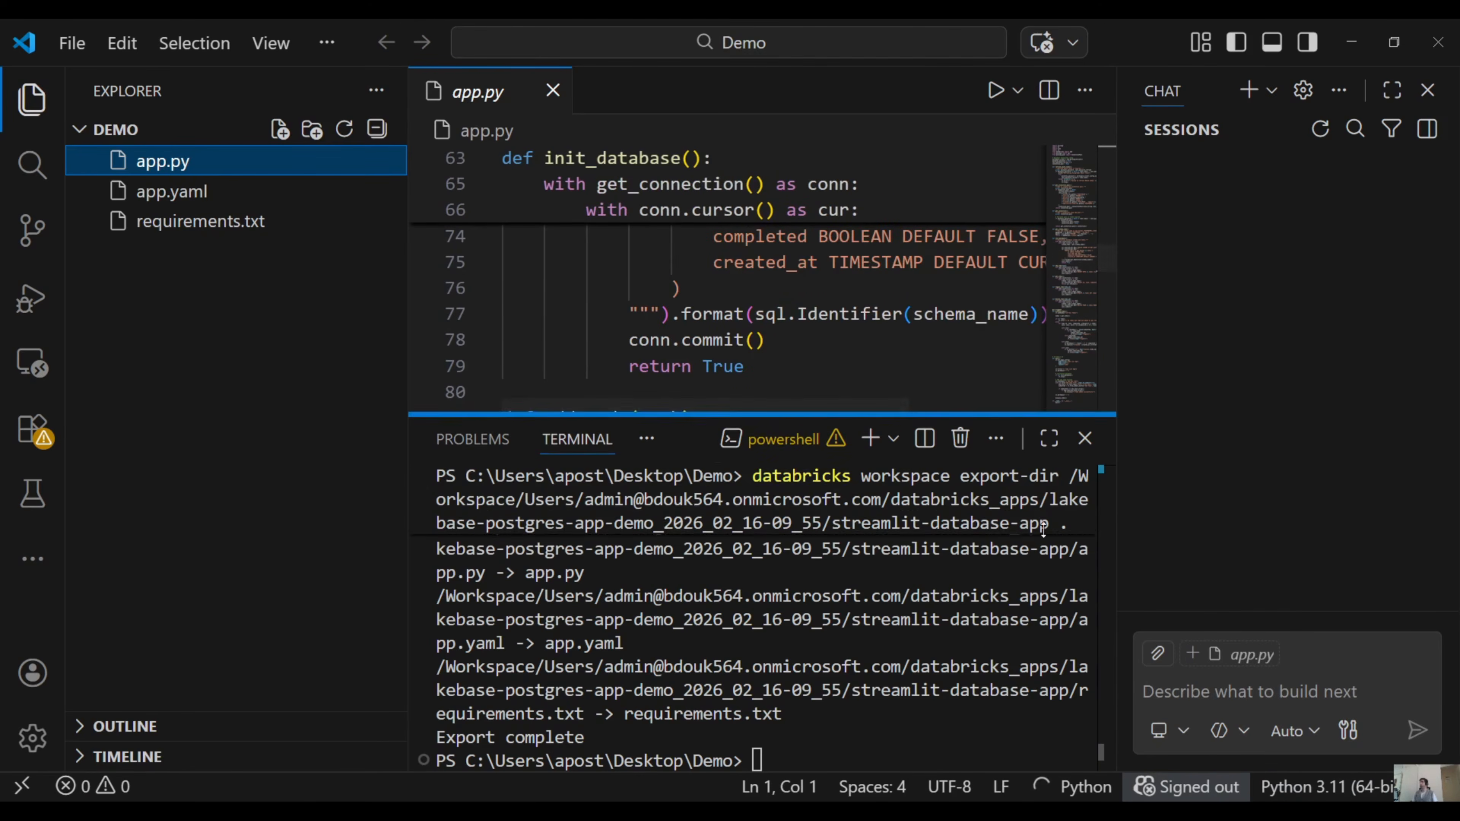
drag(1029, 411, 970, 456)
scroll(940, 381, down, 7)
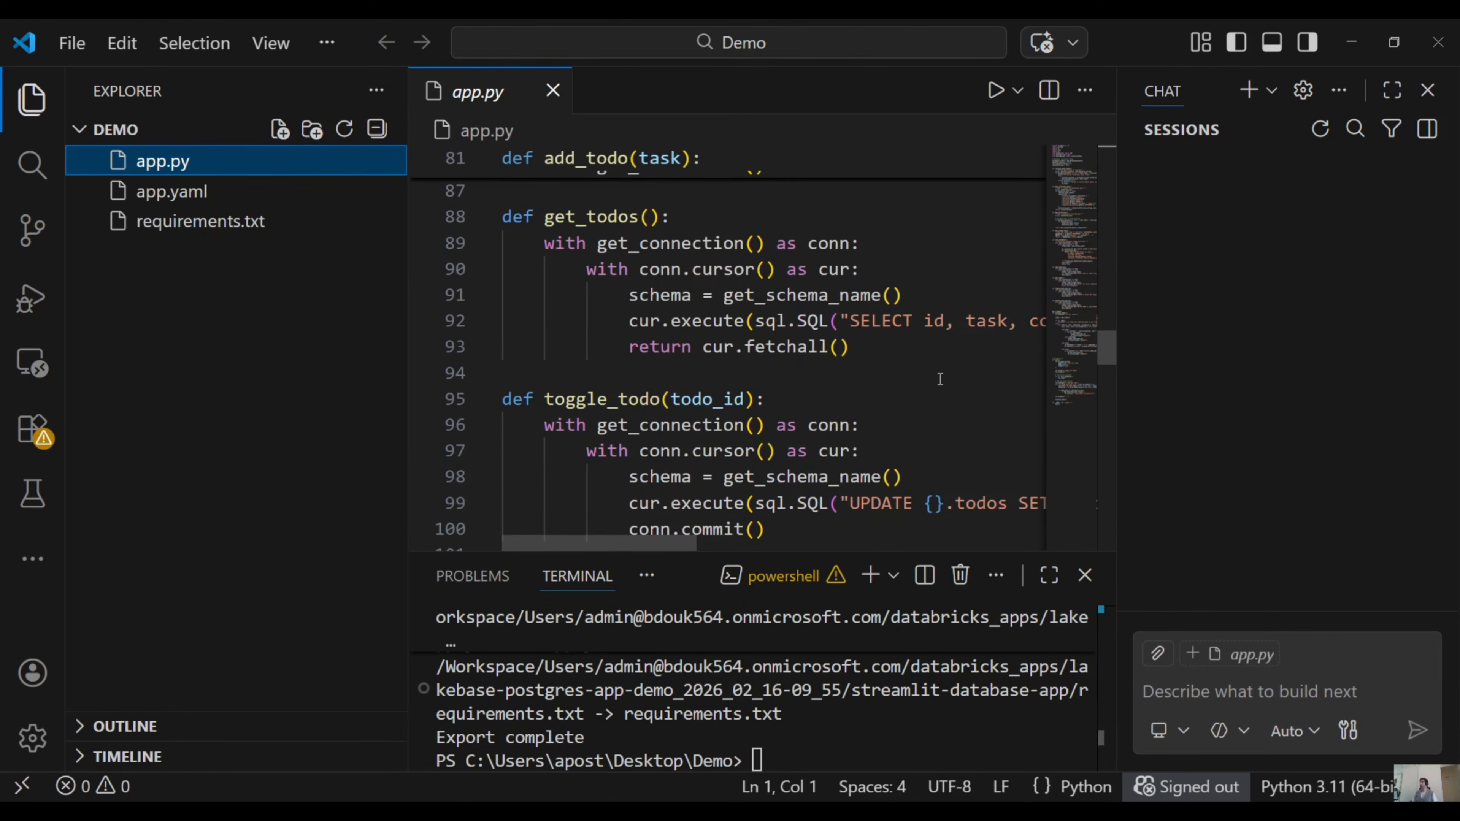
Step: Append " TEST DEMO" to the Your Todos subheader text in the display_todos function of app.py and save the file
scroll(940, 382, down, 4)
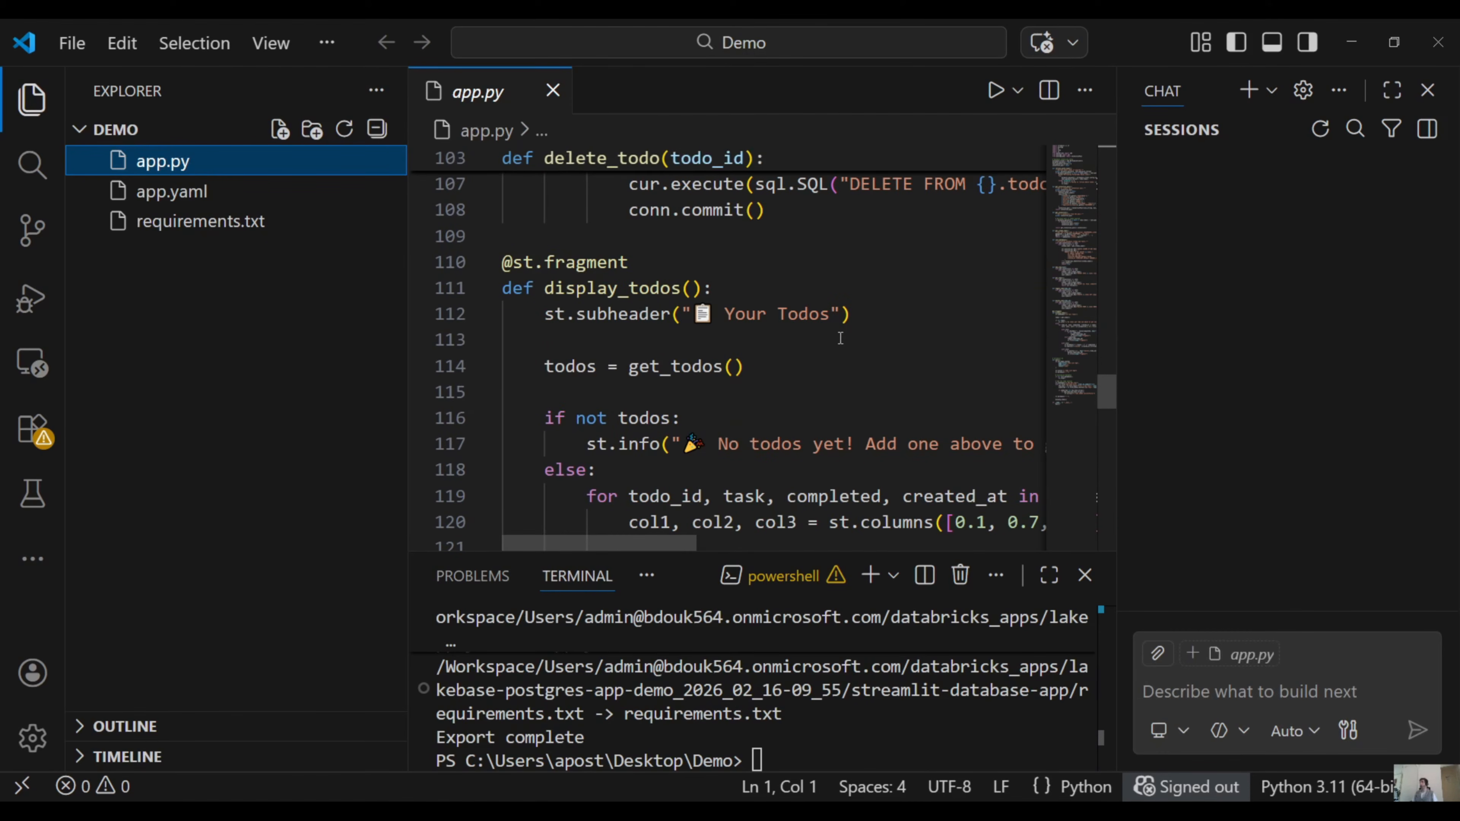
click(837, 320)
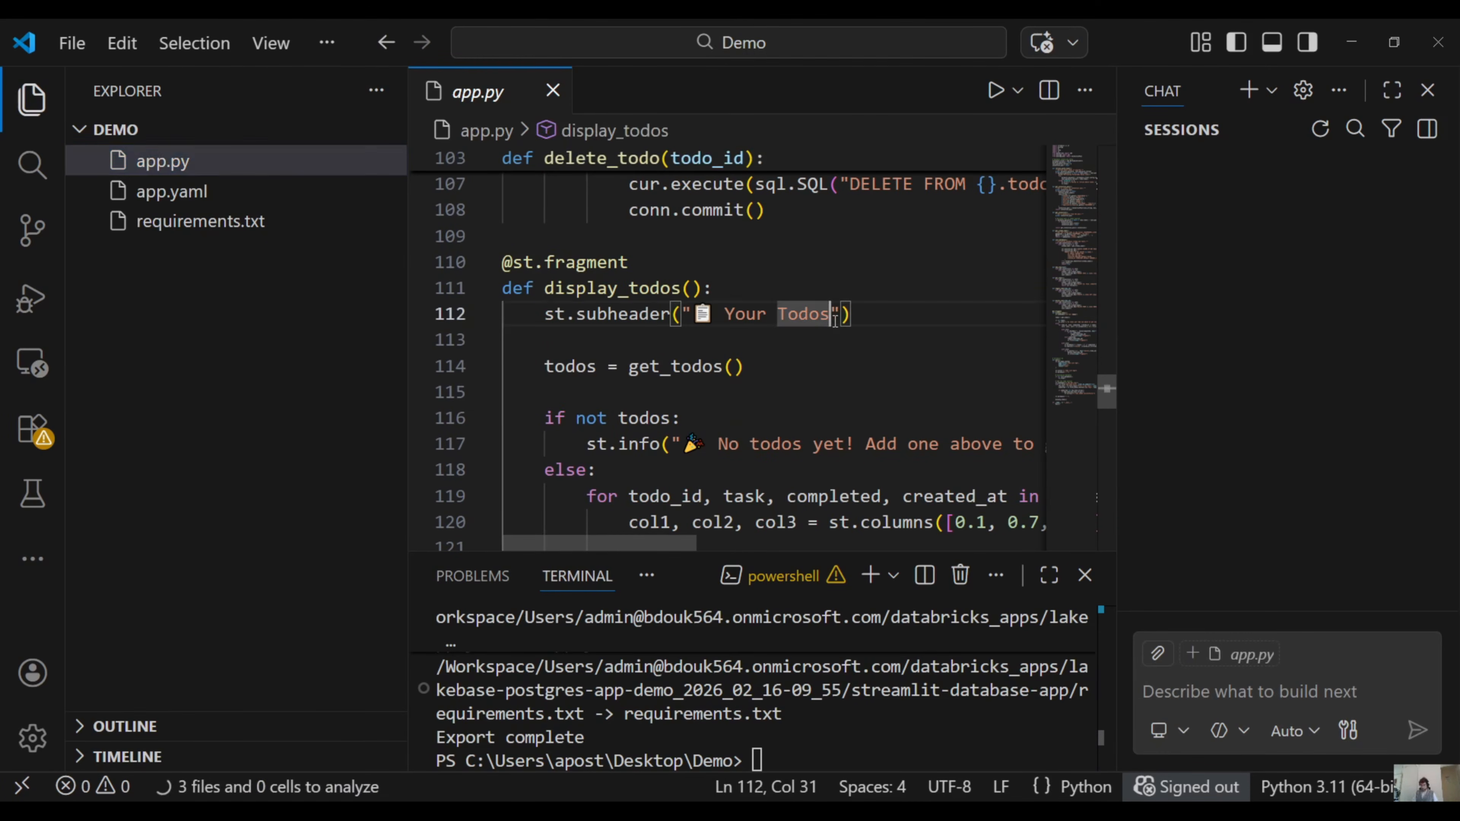
text(TEST DEMO)
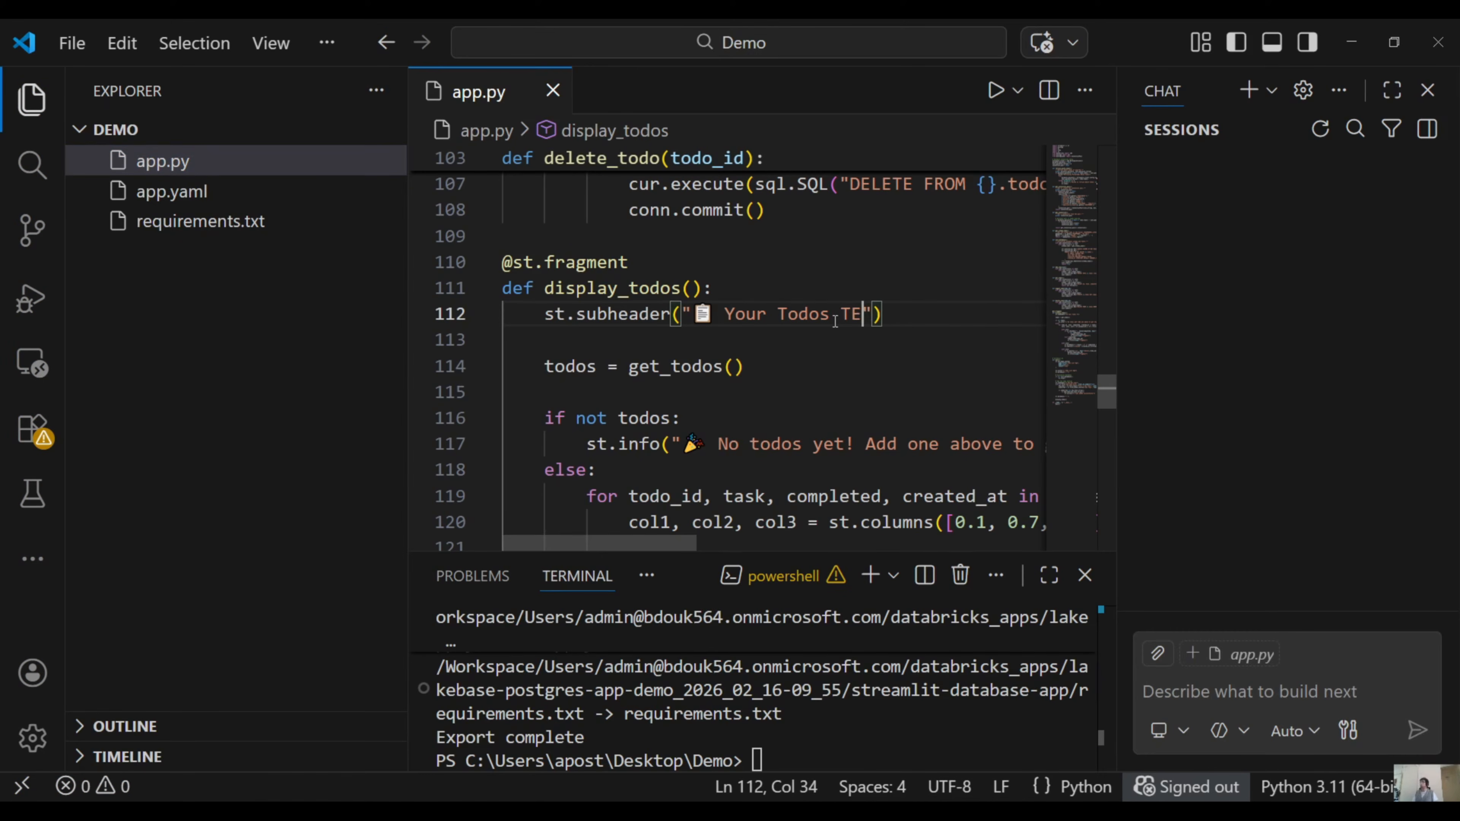
click(820, 341)
click(626, 313)
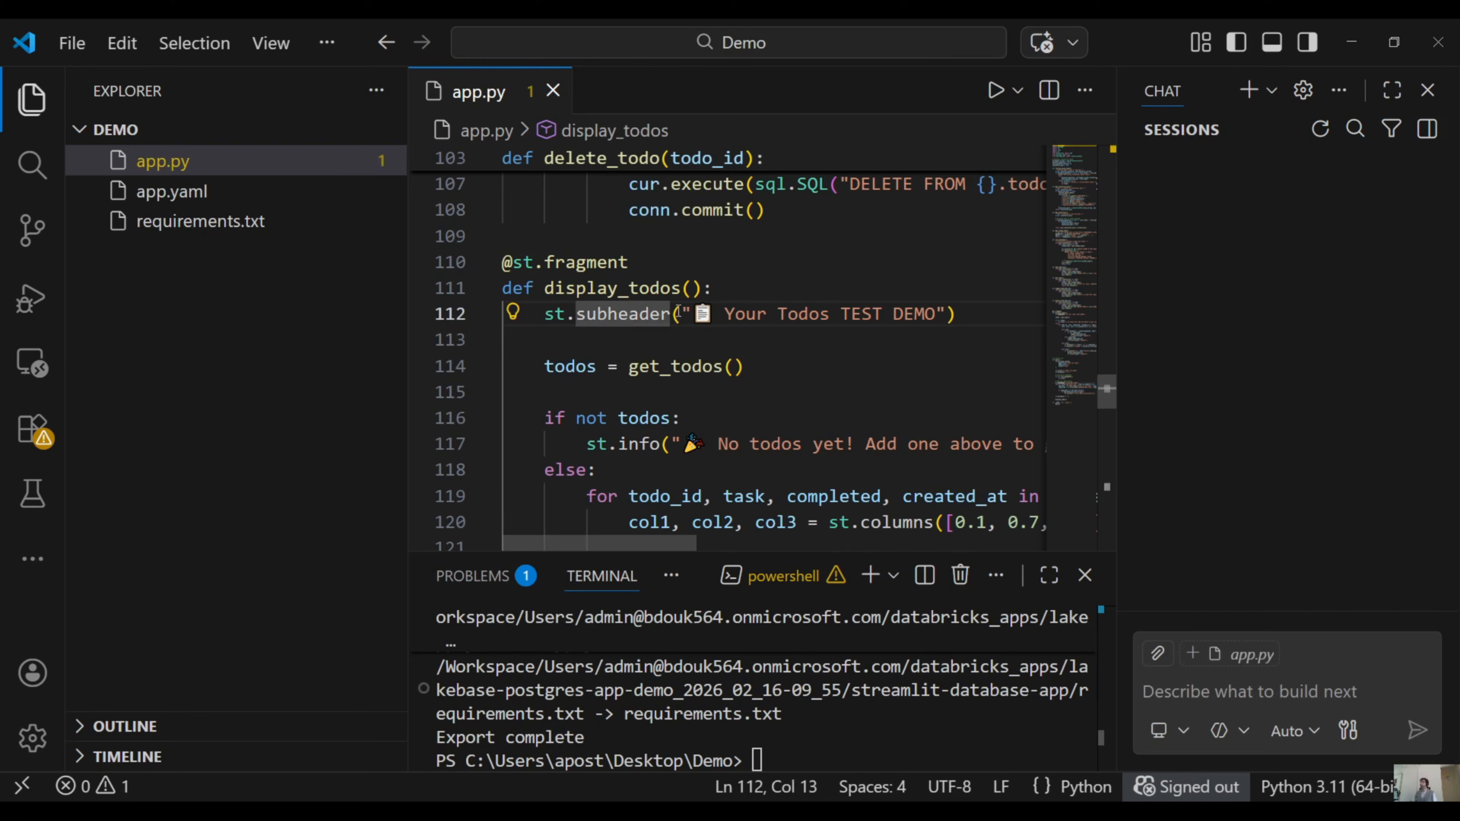
click(71, 43)
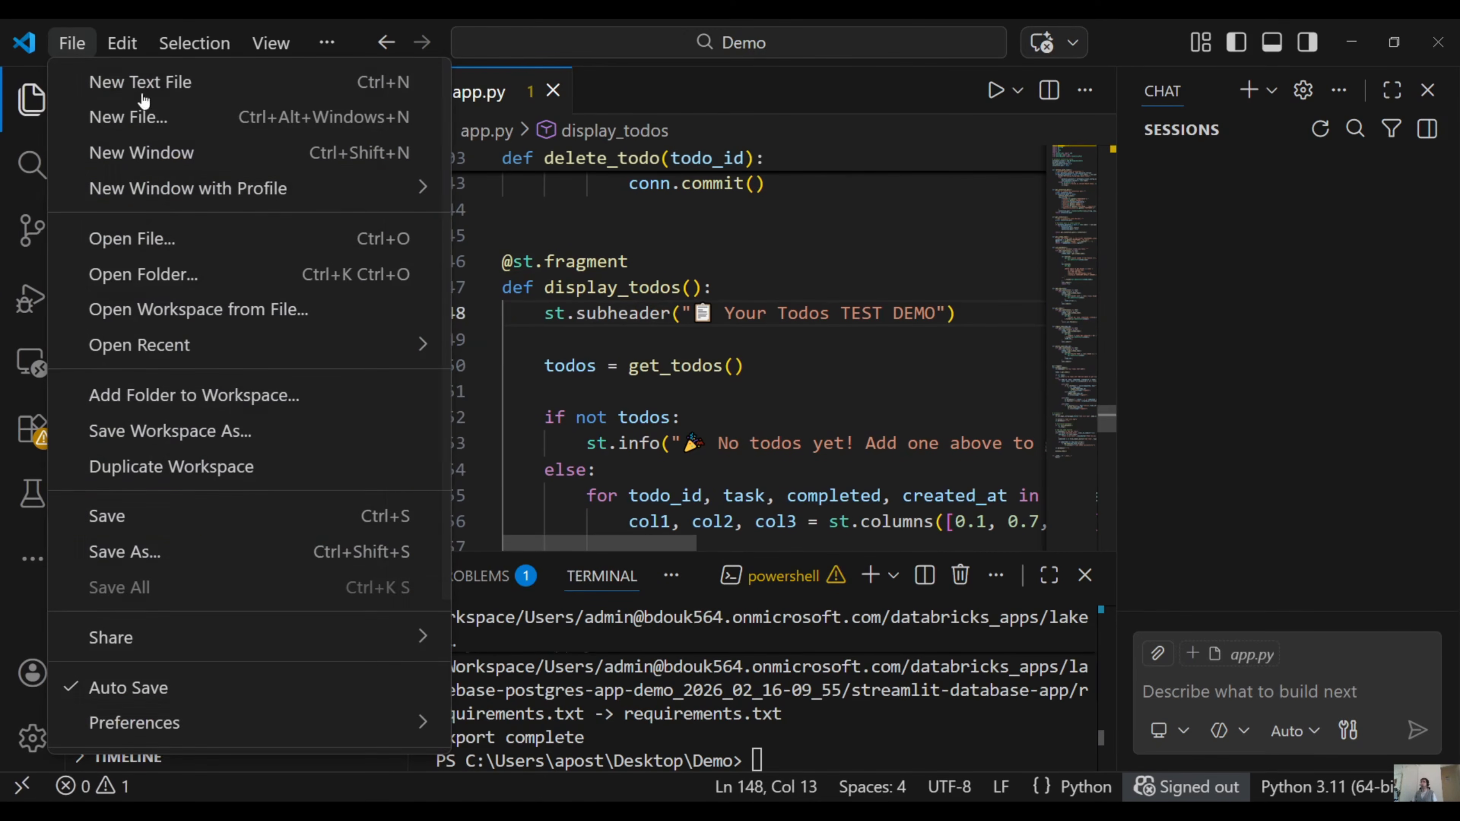
click(216, 516)
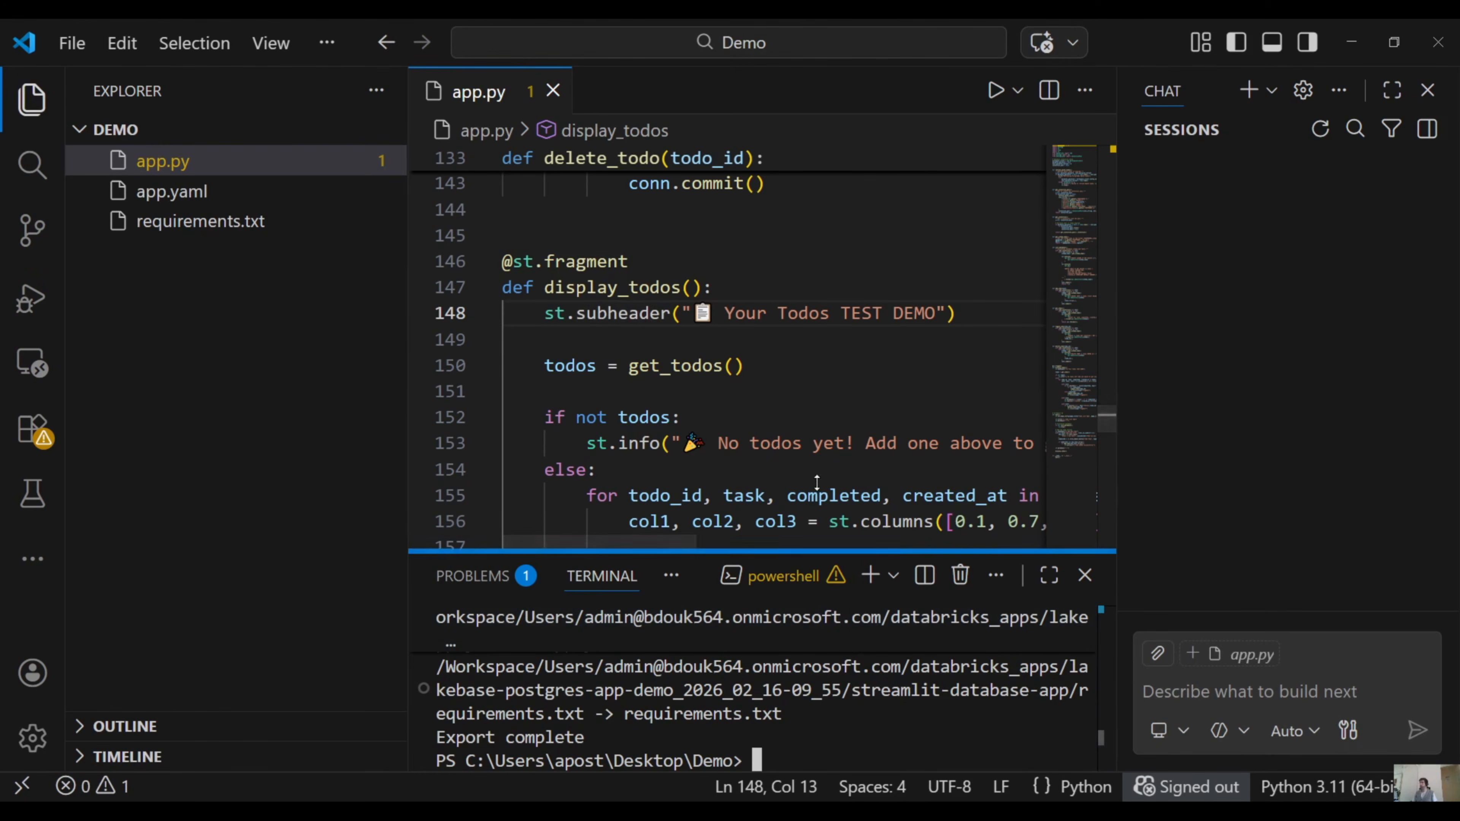
Step: Enlarge the terminal area and run the copied databricks sync --watch command to sync the Demo folder to the streamlit-database-app workspace folder
drag(812, 555, 812, 423)
key(ctrl+v)
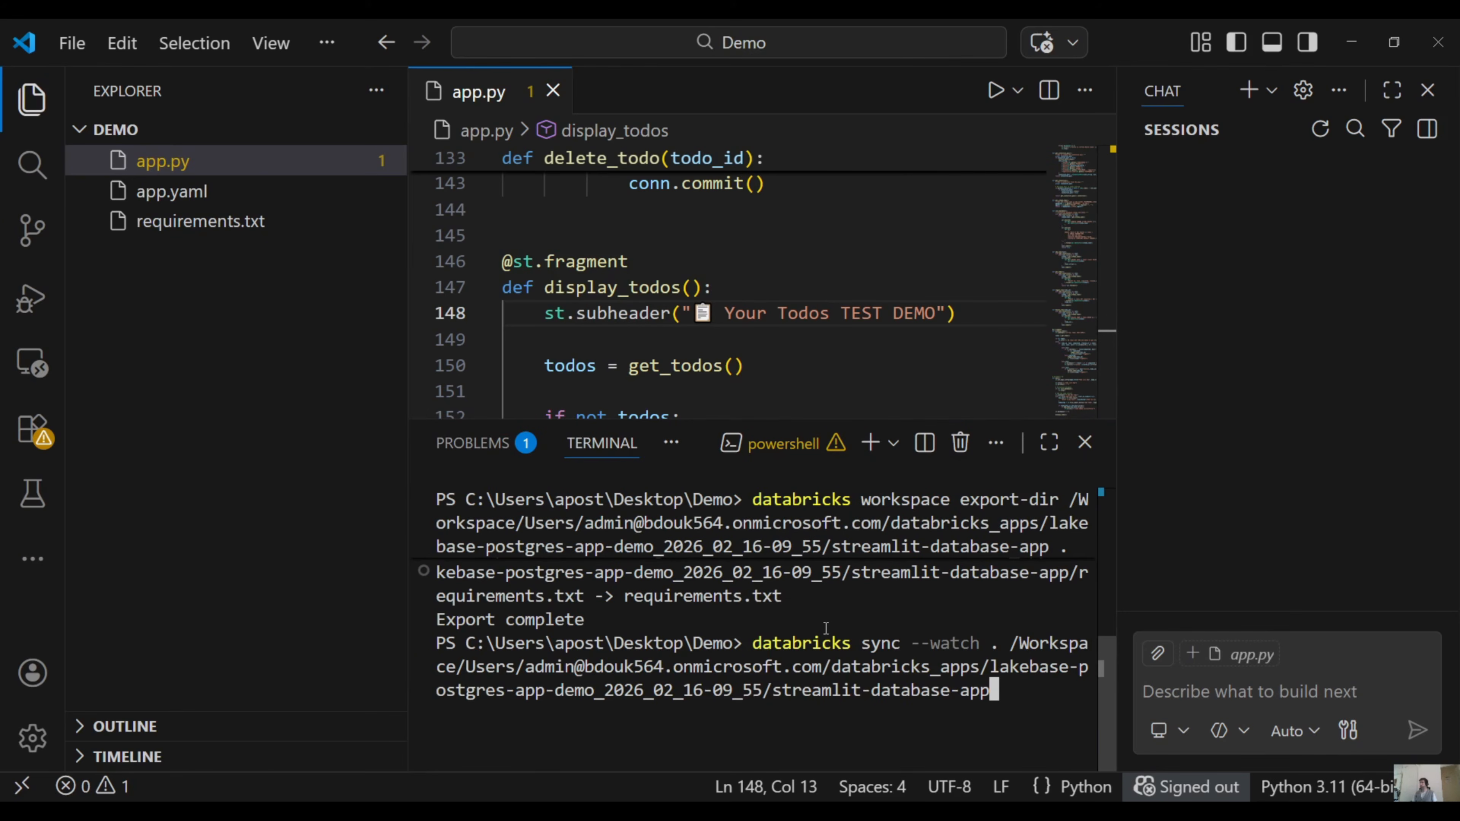
key(Return)
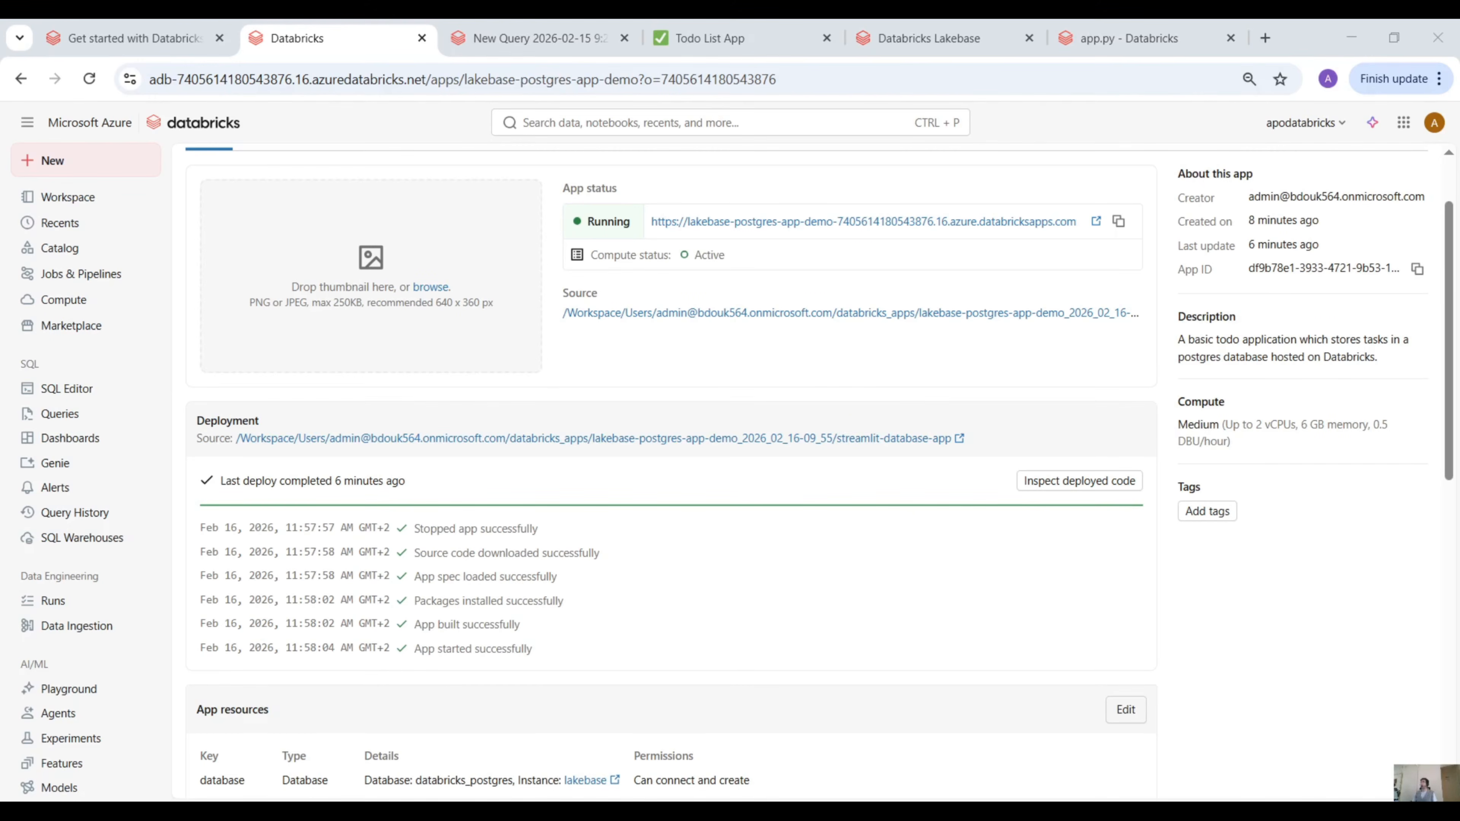
Step: Switch to Databricks in the browser, open app.py from the app's source folder, and check the display_todos subheader for TEST DEMO
click(669, 314)
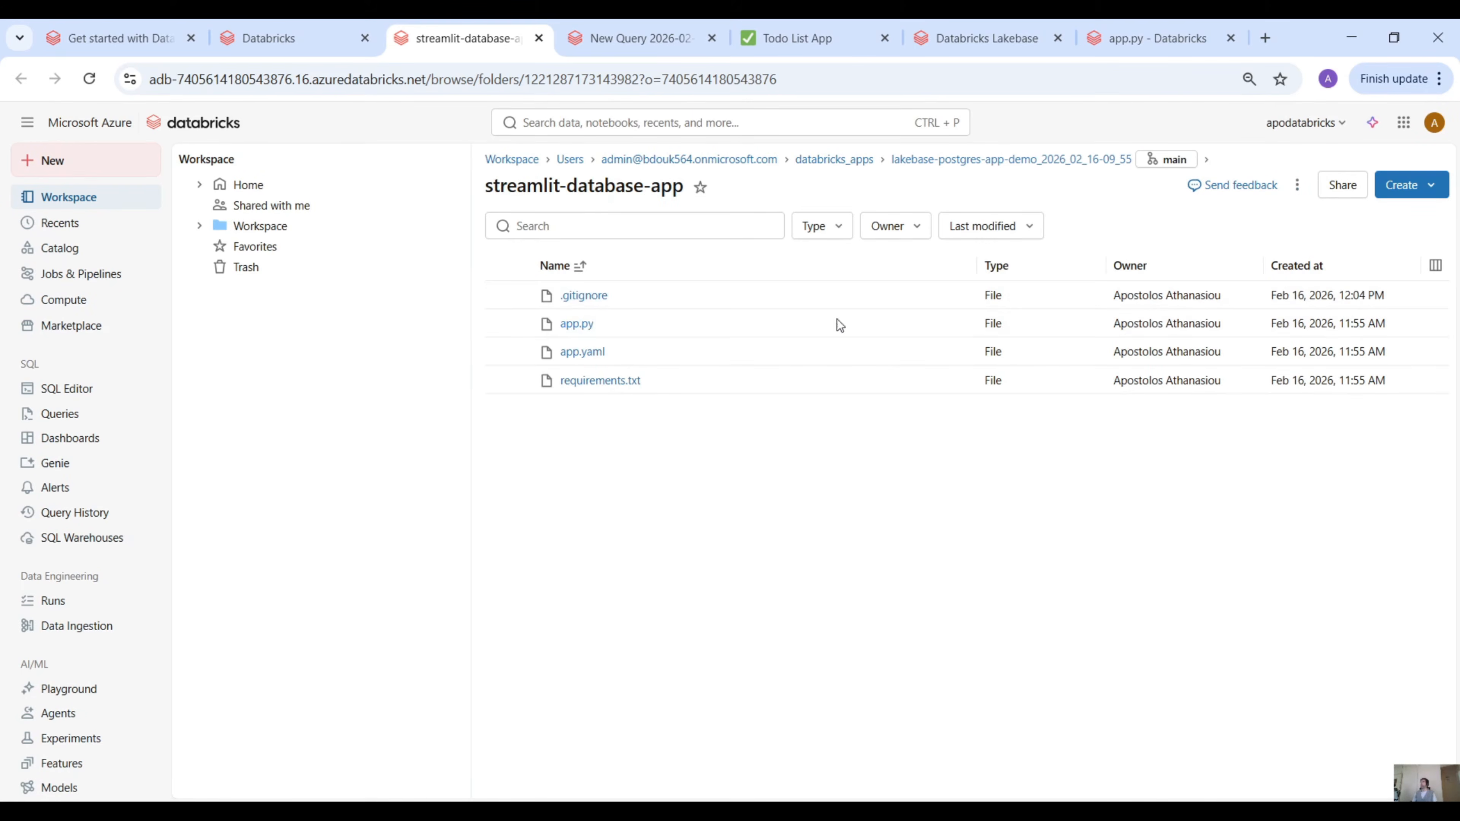
click(578, 324)
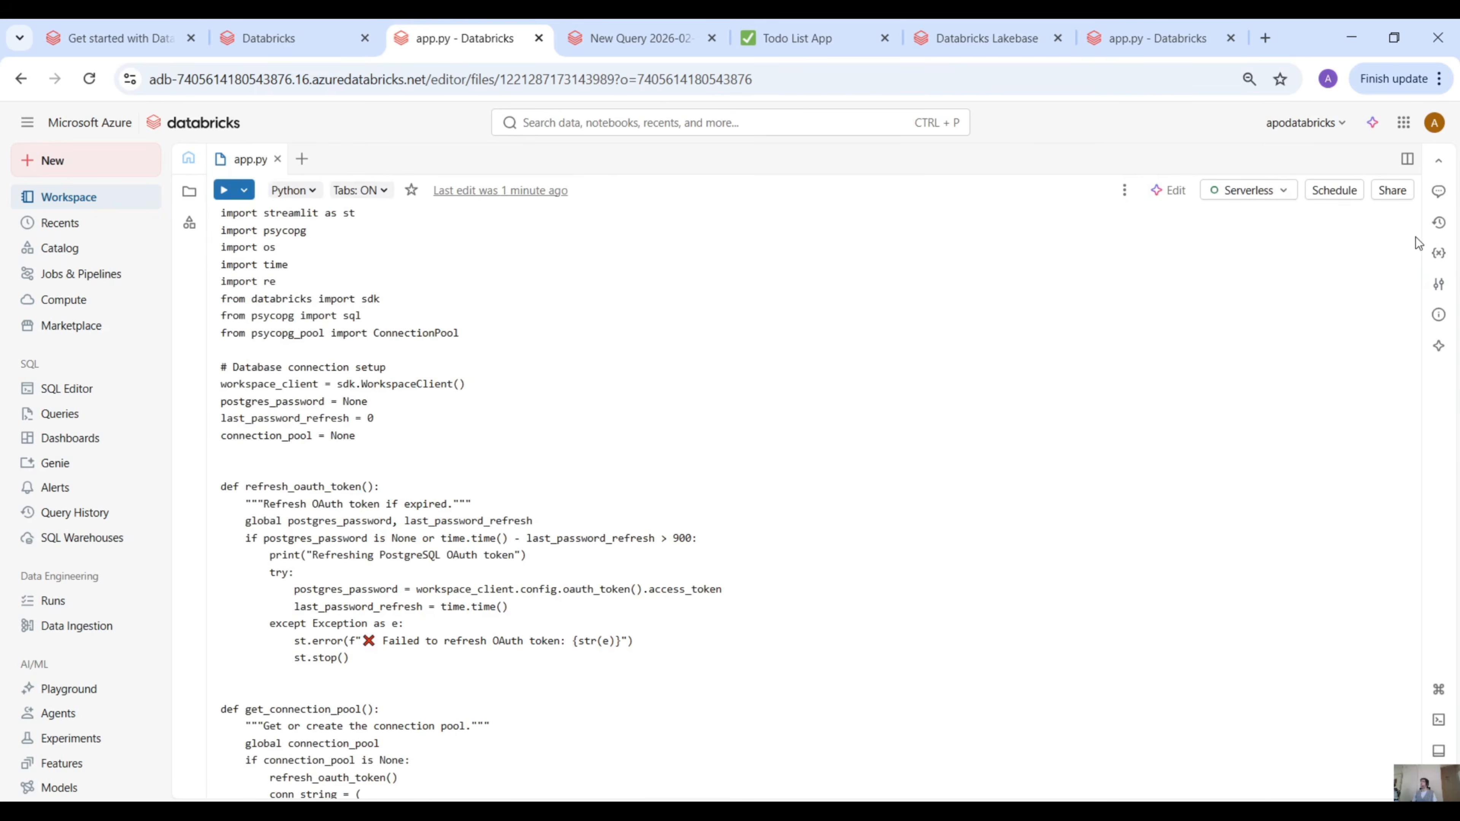
scroll(871, 472, down, 12)
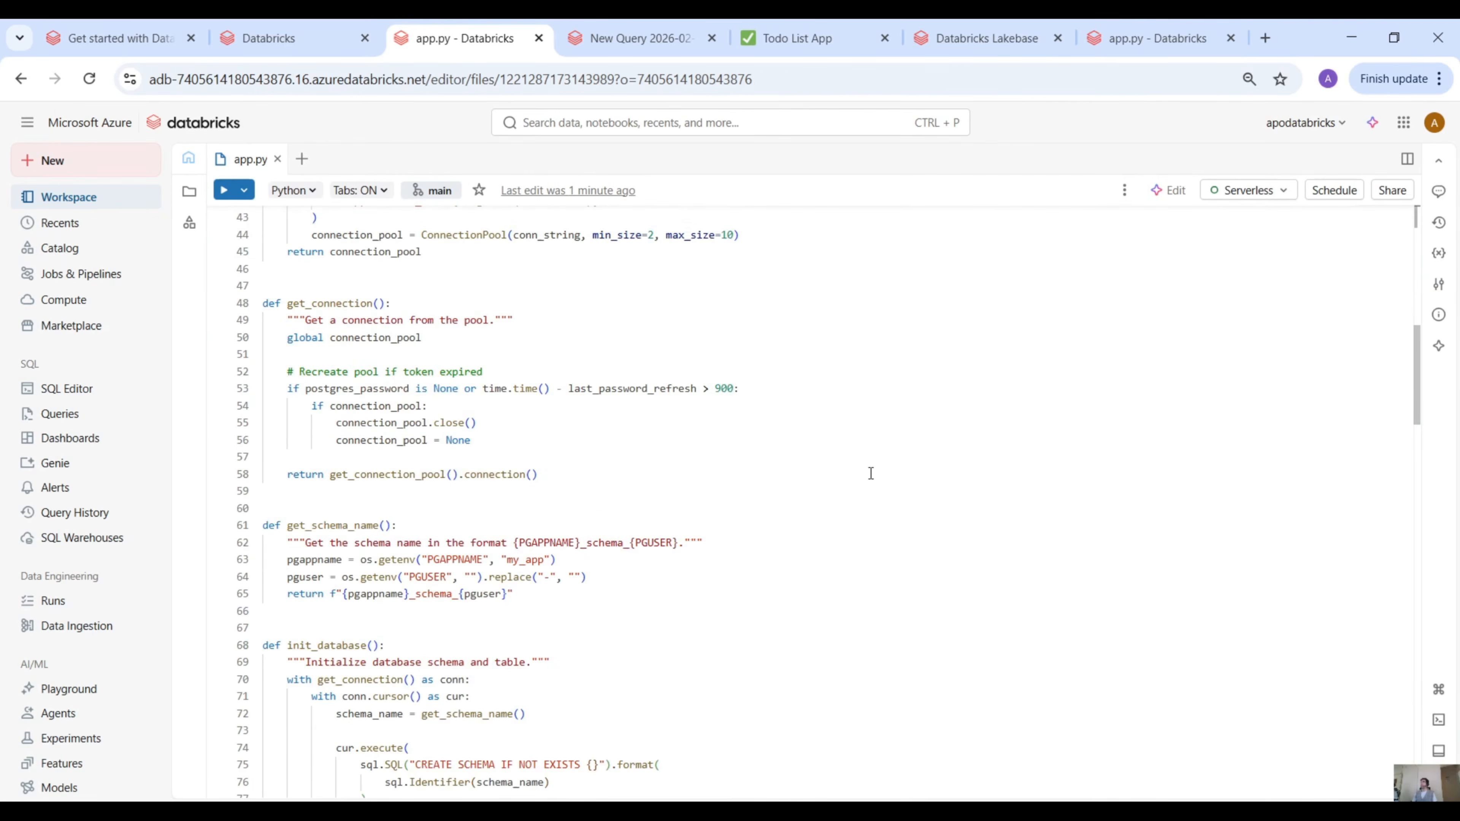
scroll(870, 473, down, 14)
scroll(853, 458, down, 13)
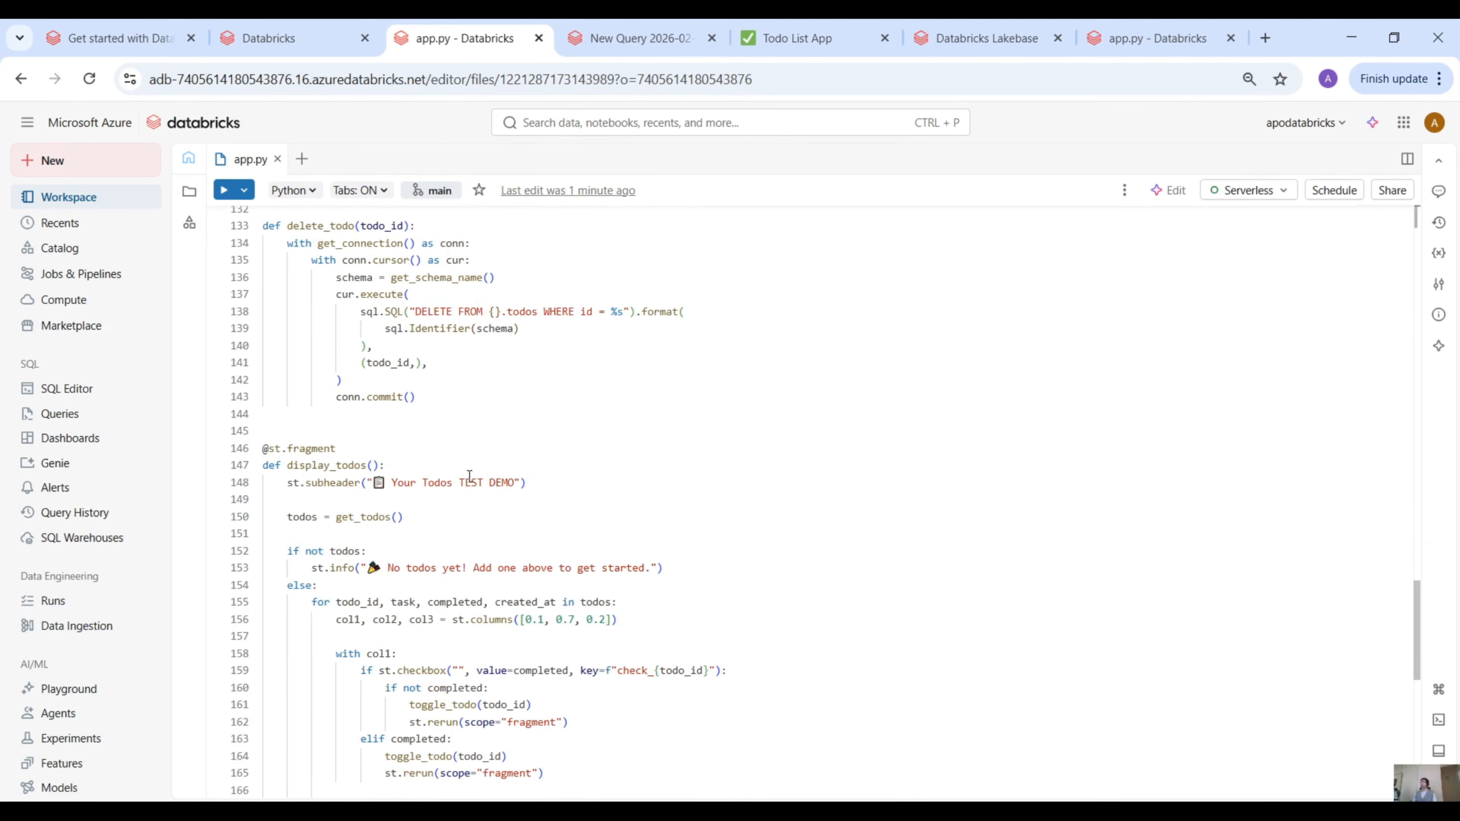
drag(460, 481, 514, 482)
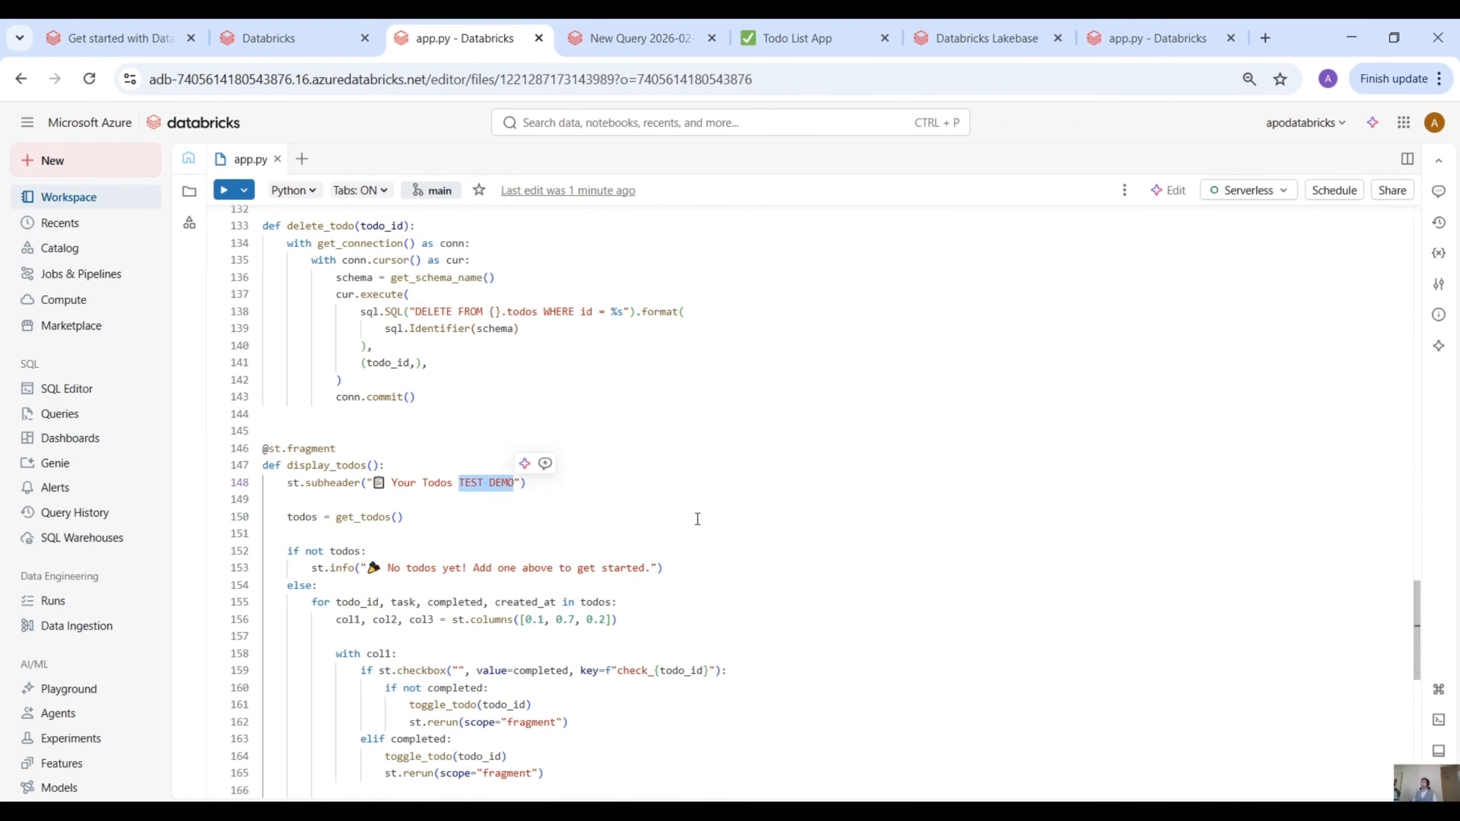
click(516, 482)
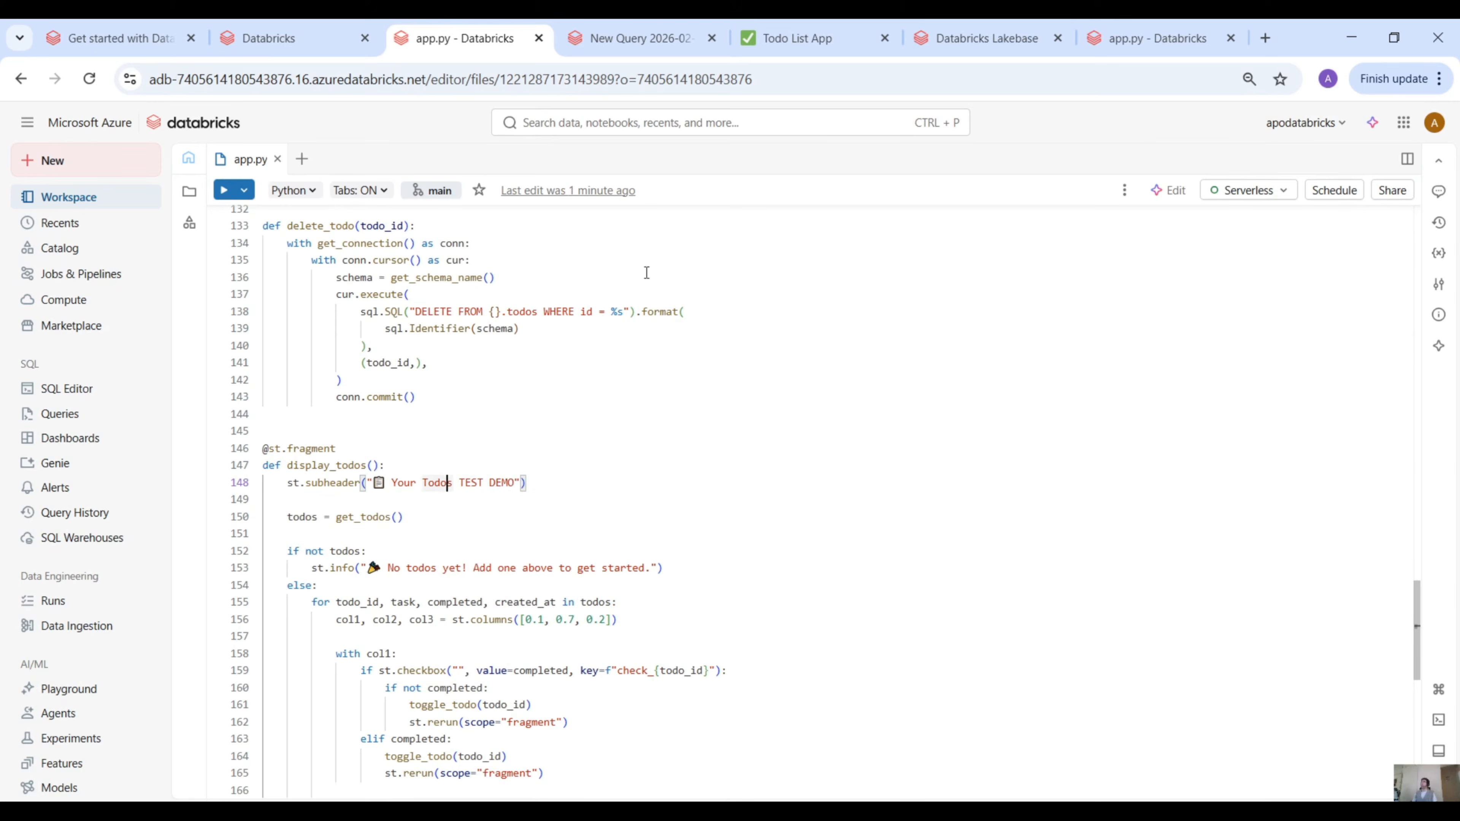
scroll(822, 287, up, 7)
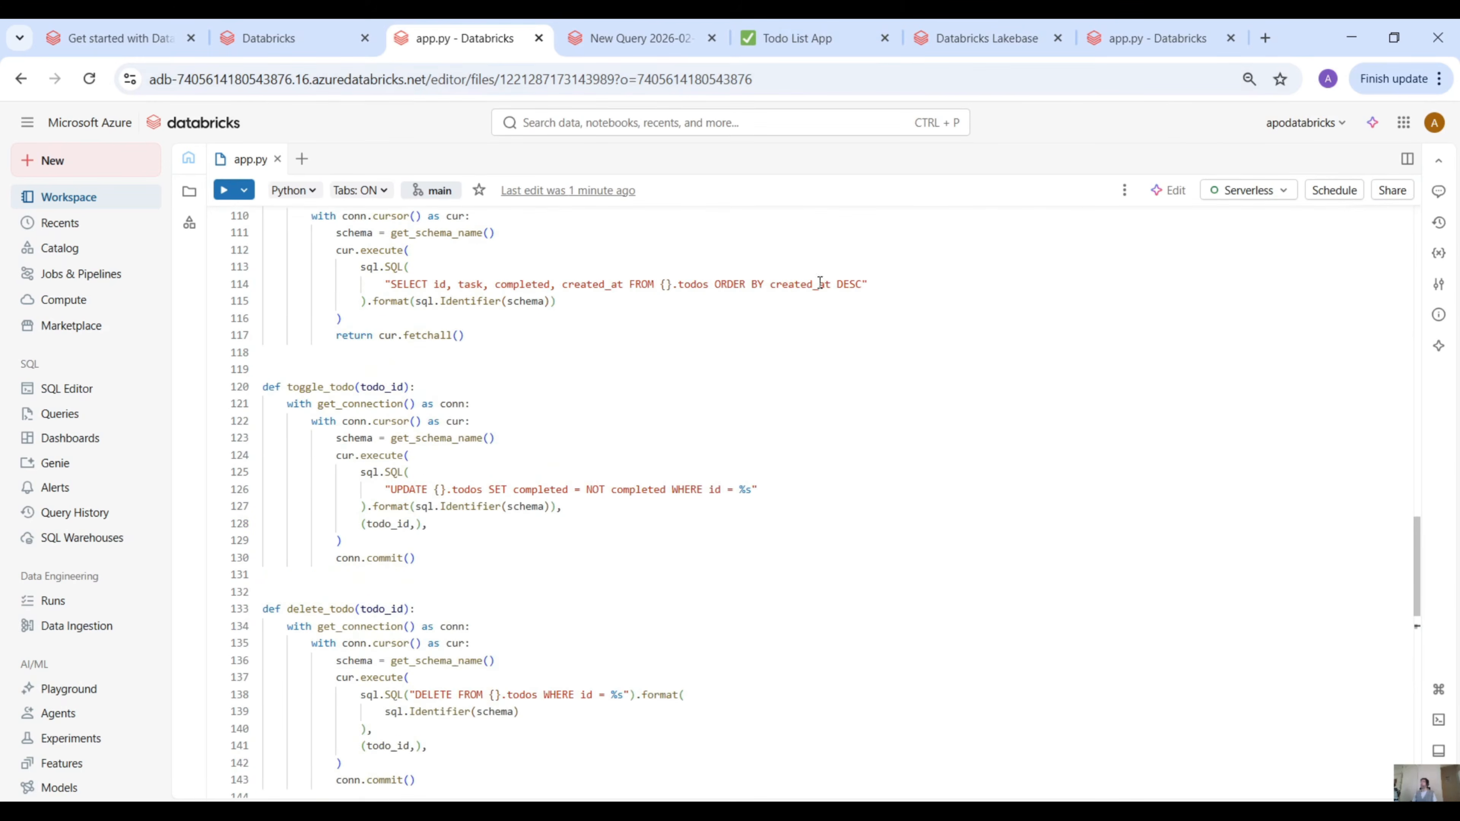
Step: Open the running Todo List App from the lakebase-postgres-app-demo page and check its headings before redeployment
click(326, 26)
click(749, 226)
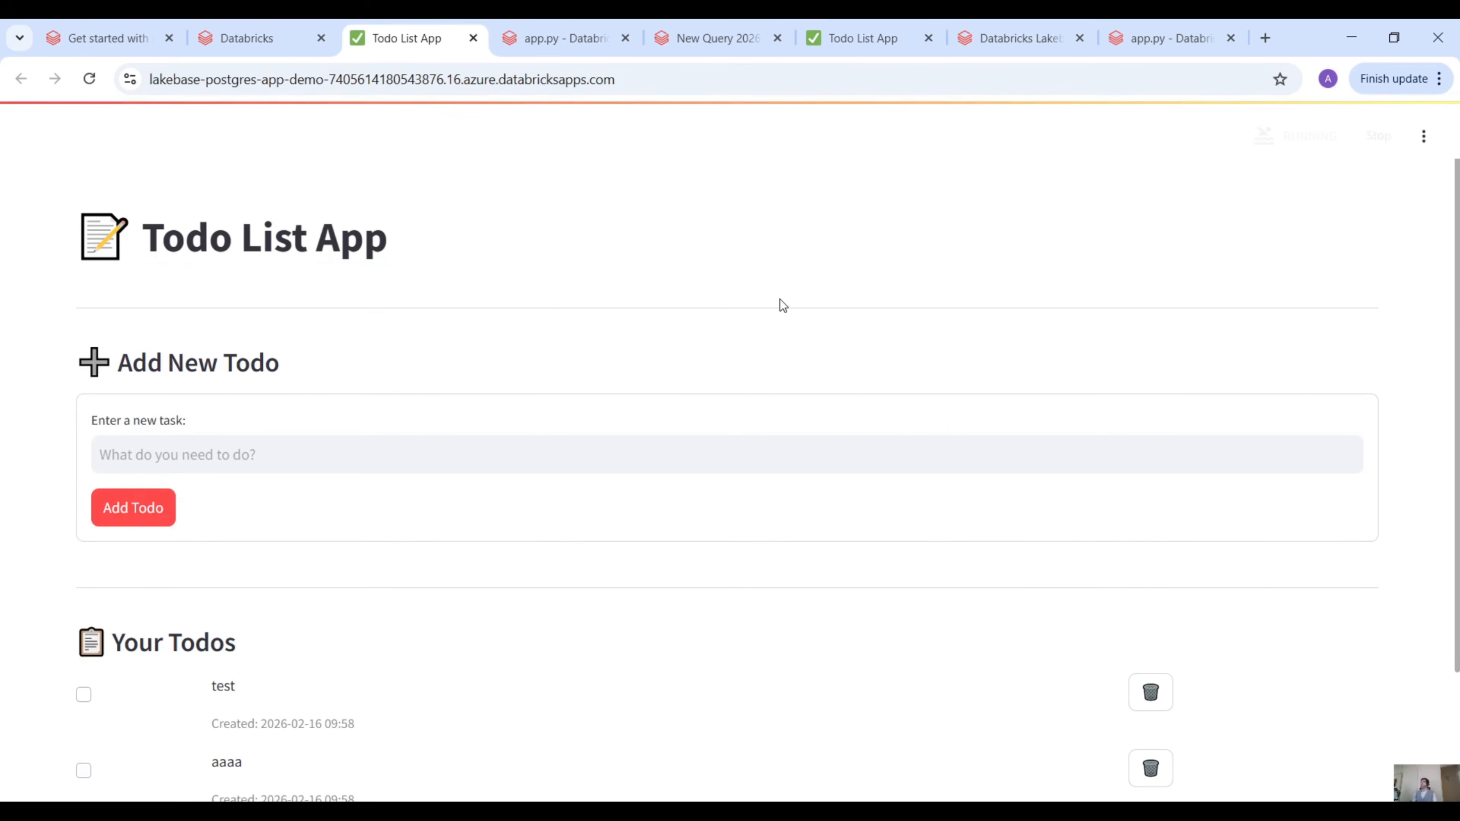
drag(163, 233, 391, 240)
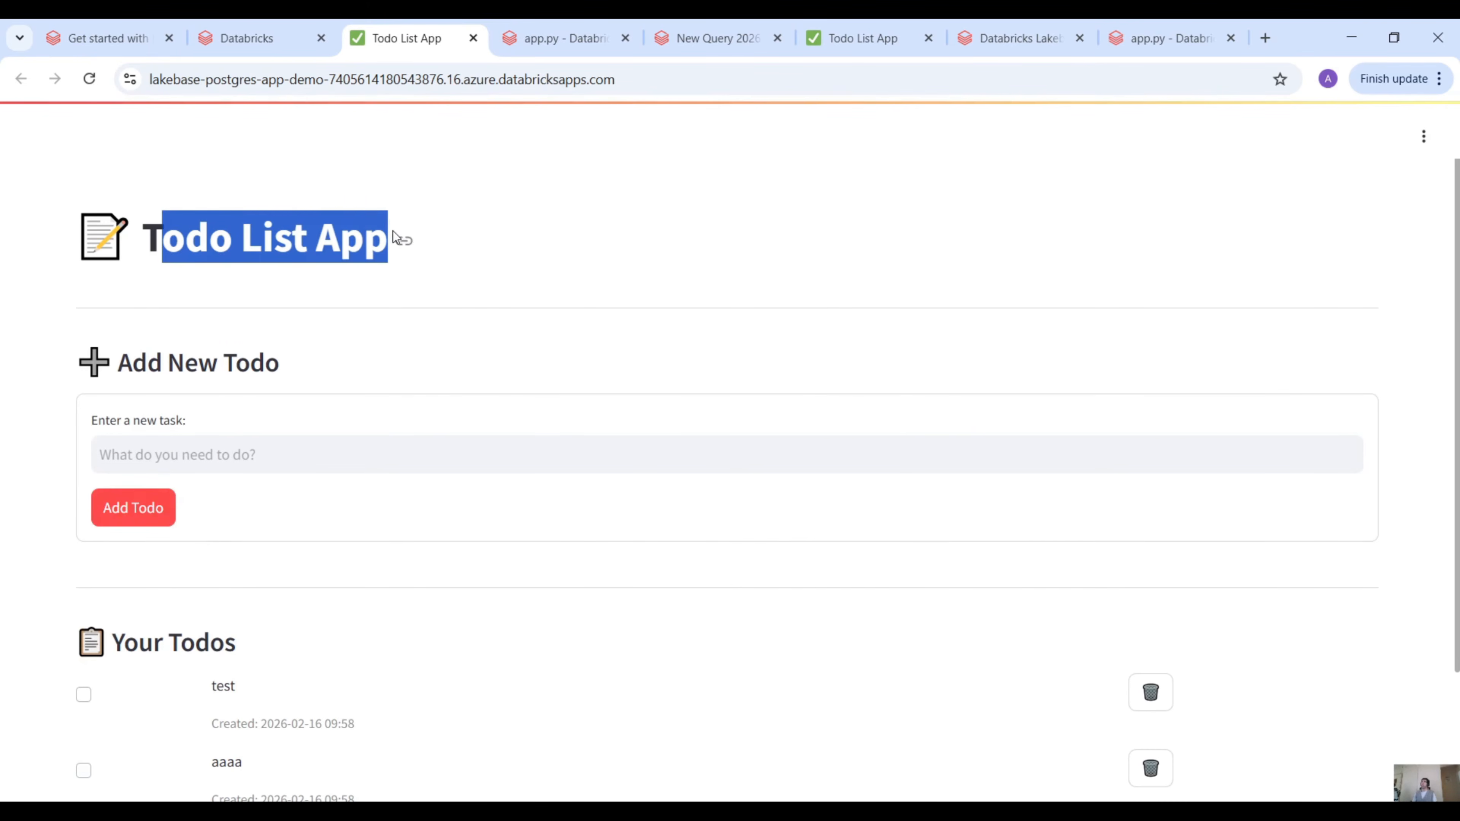
Step: Deploy the lakebase-postgres-app-demo app again from its overview page and check the app status
click(278, 46)
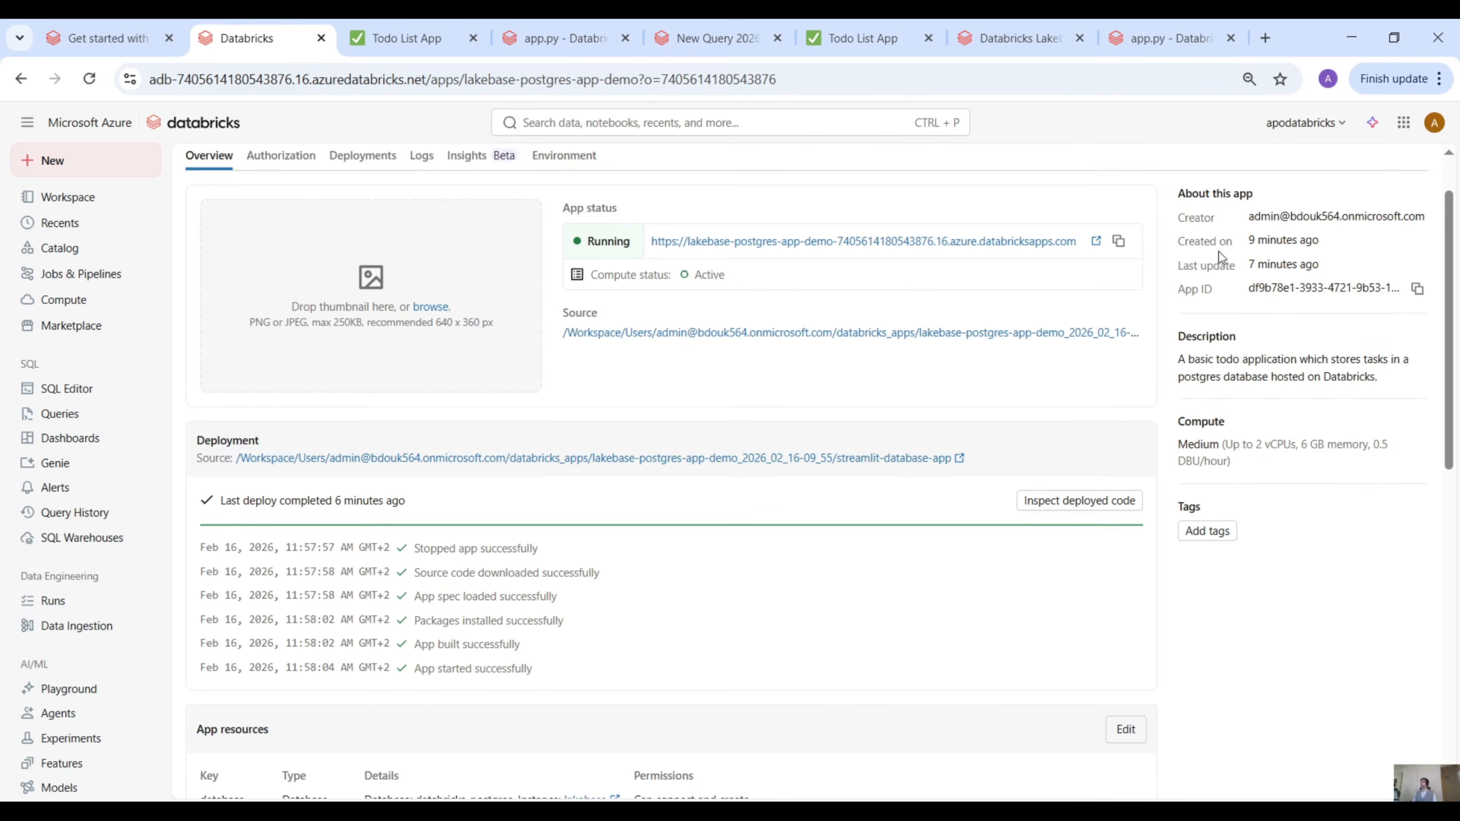
click(1387, 201)
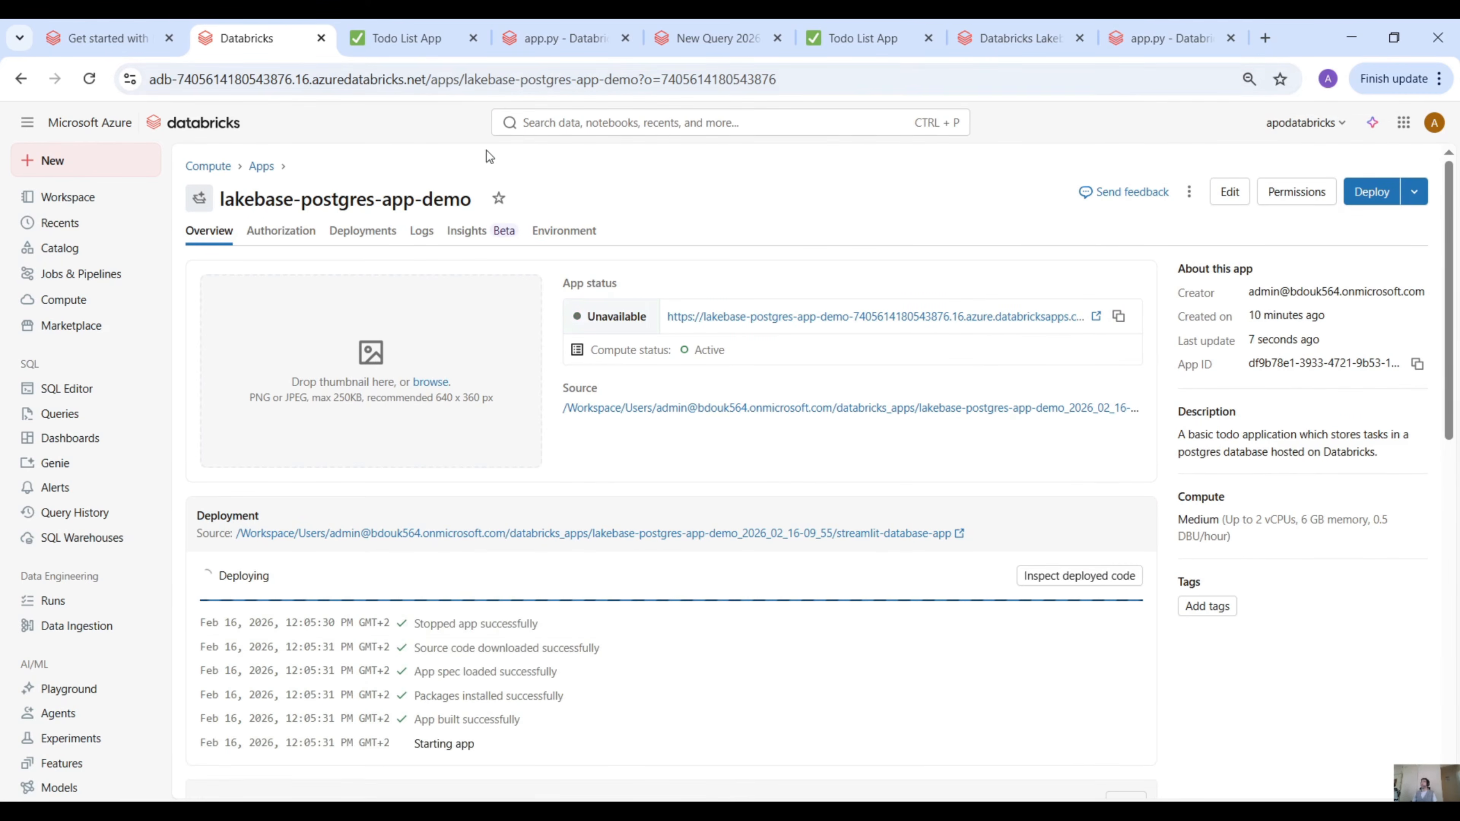
double_click(617, 317)
mouse_move(617, 316)
mouse_down()
mouse_move(531, 433)
mouse_move(621, 331)
mouse_up()
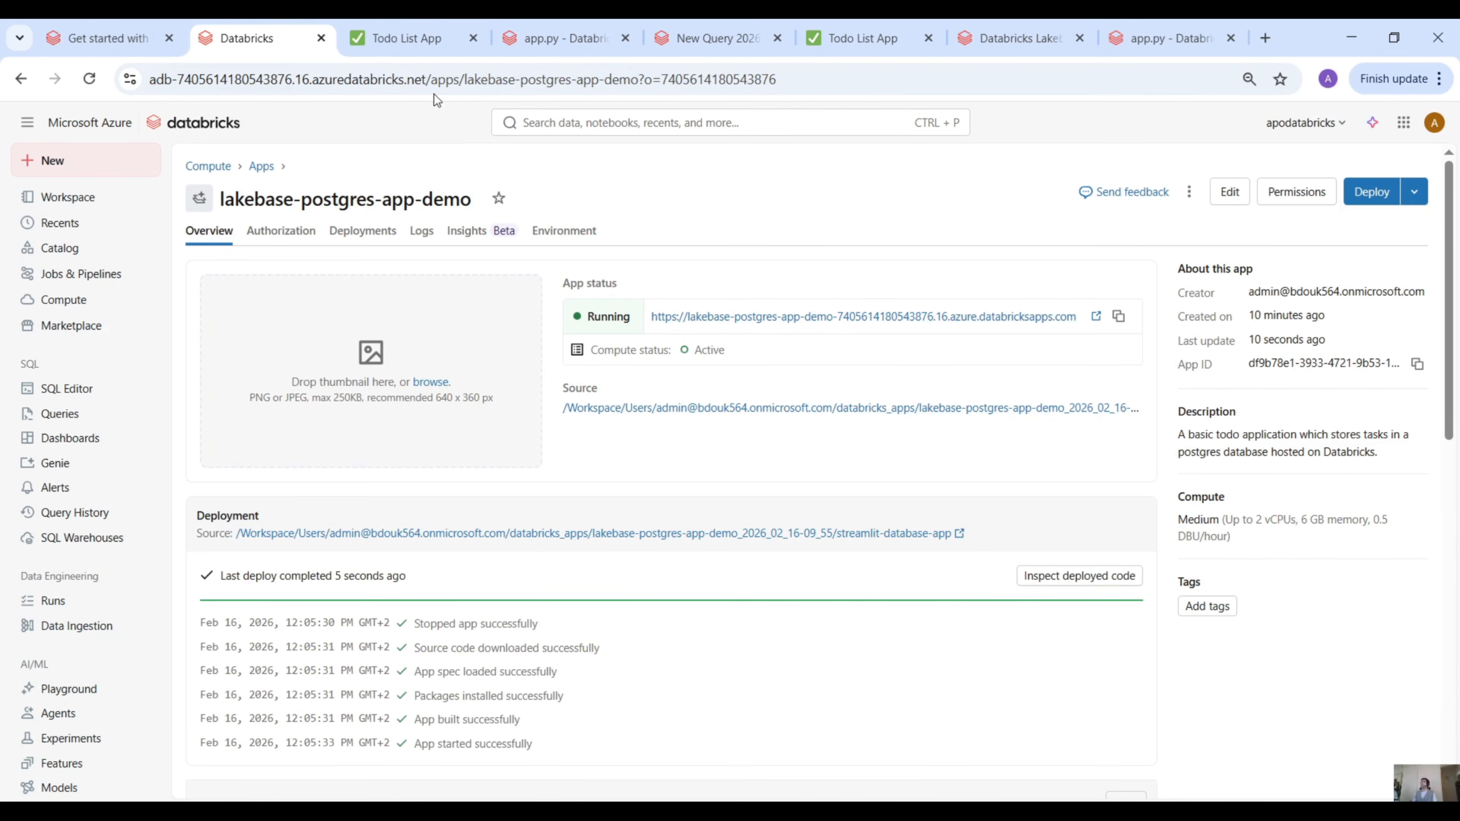
Step: Reload the Todo List App after the deployment, revisit the app's overview page, and reload the app once more
click(404, 39)
click(89, 79)
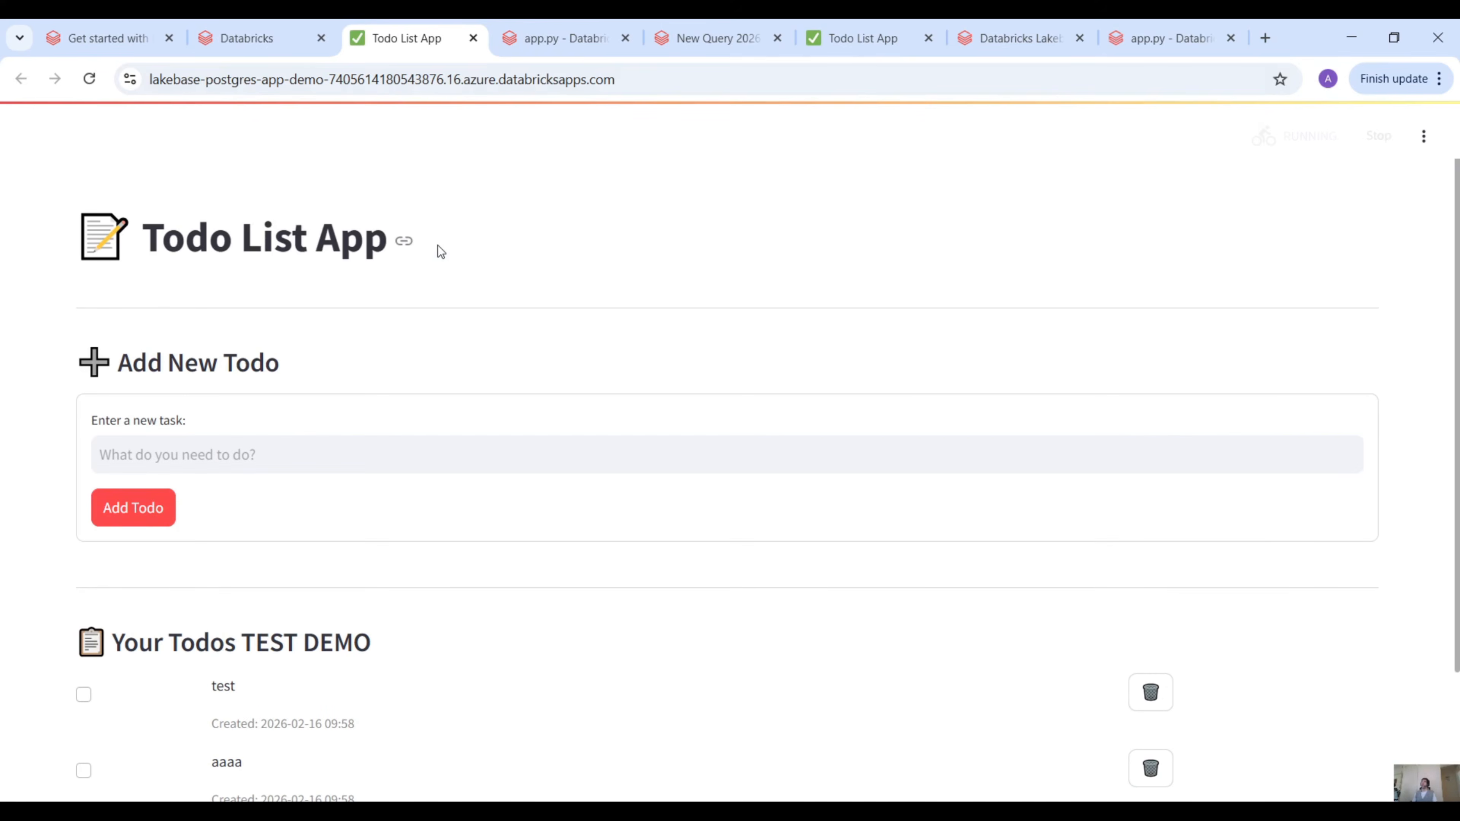
click(278, 54)
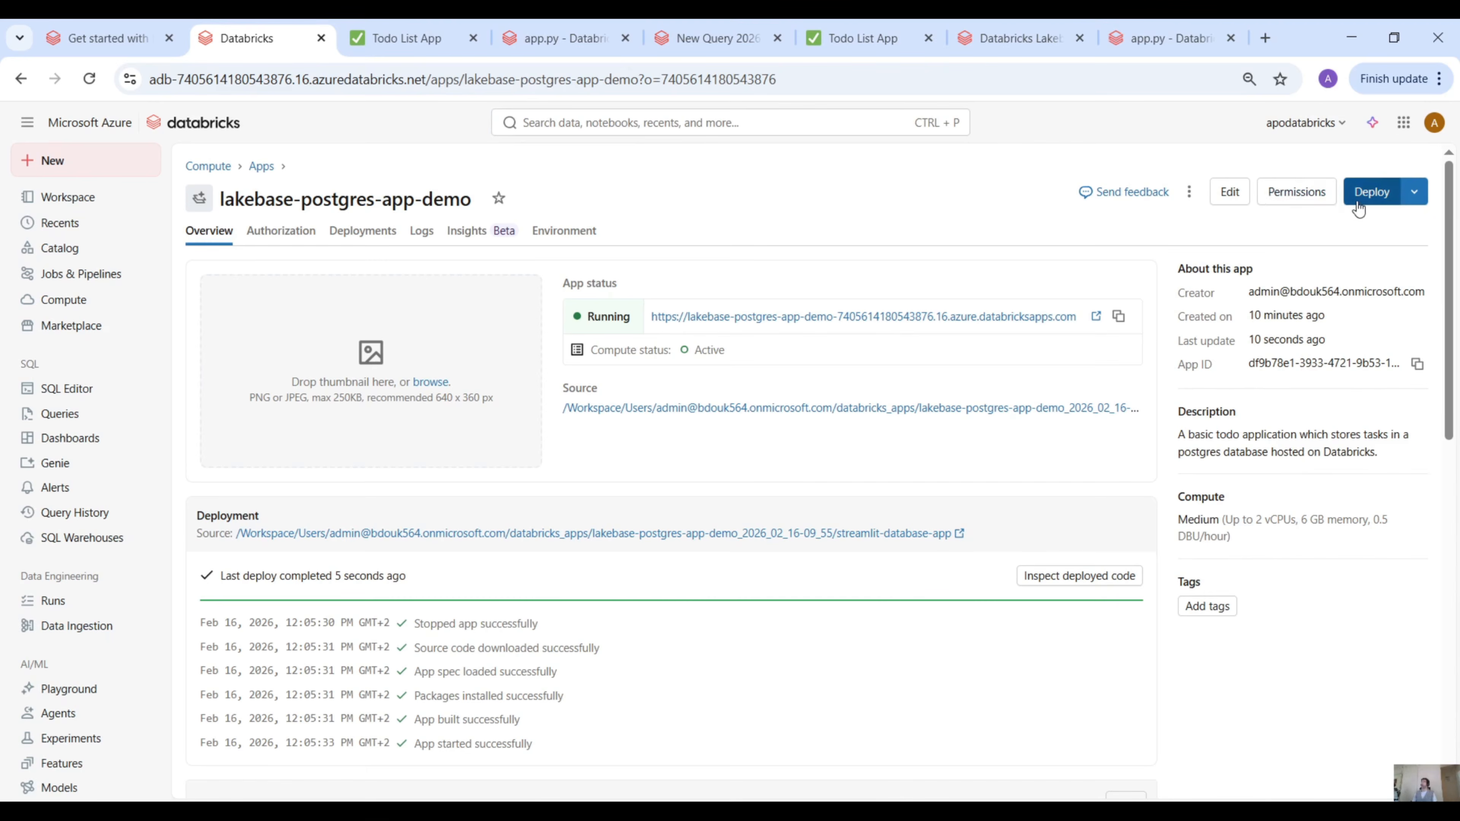
click(432, 34)
key(ctrl+r)
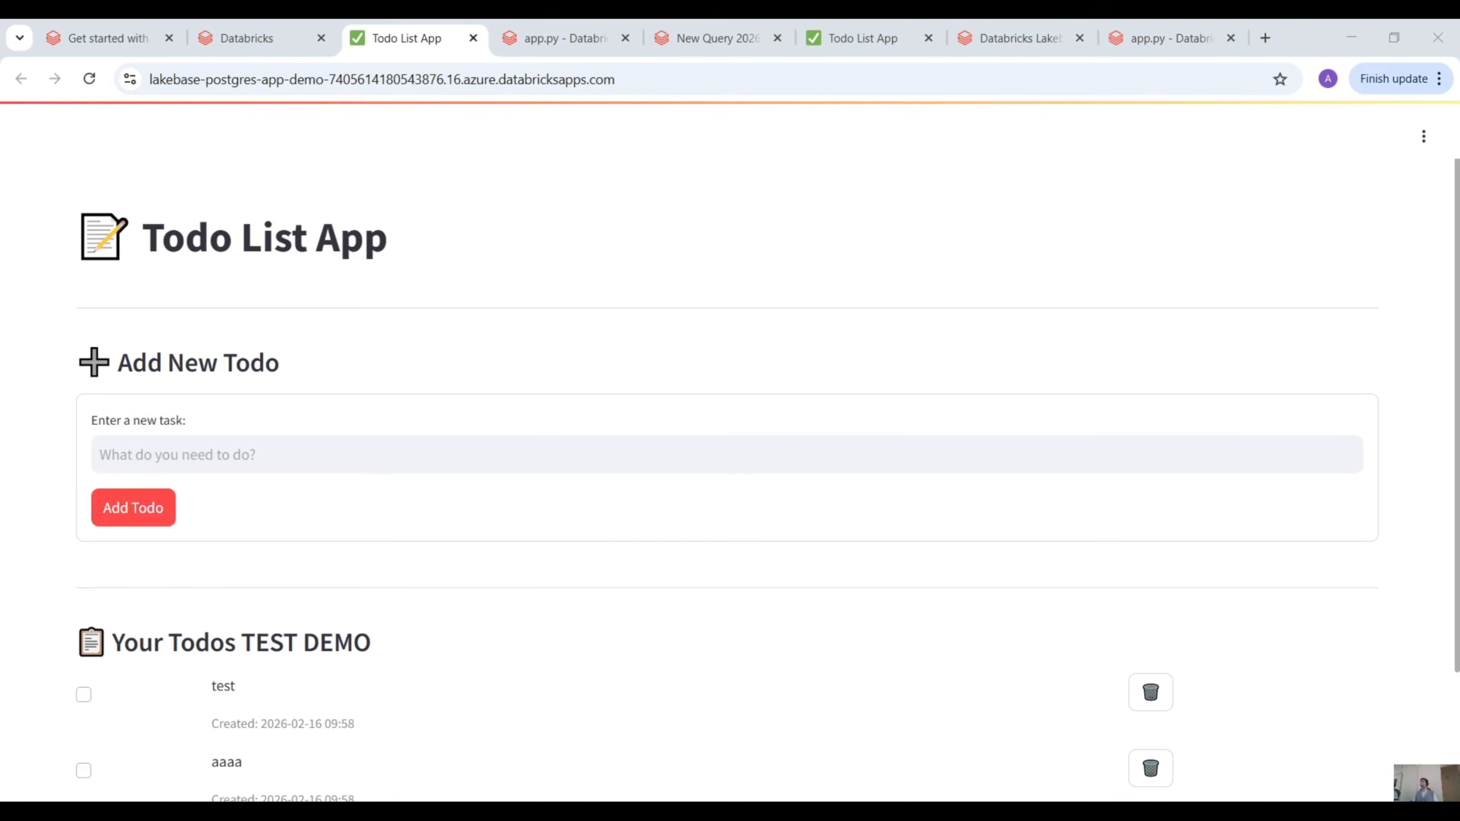
Step: Examine the Your Todos subheading and the task list in the reloaded Todo List App
scroll(424, 518, down, 2)
drag(354, 547, 336, 547)
double_click(333, 551)
drag(241, 548, 371, 548)
click(264, 547)
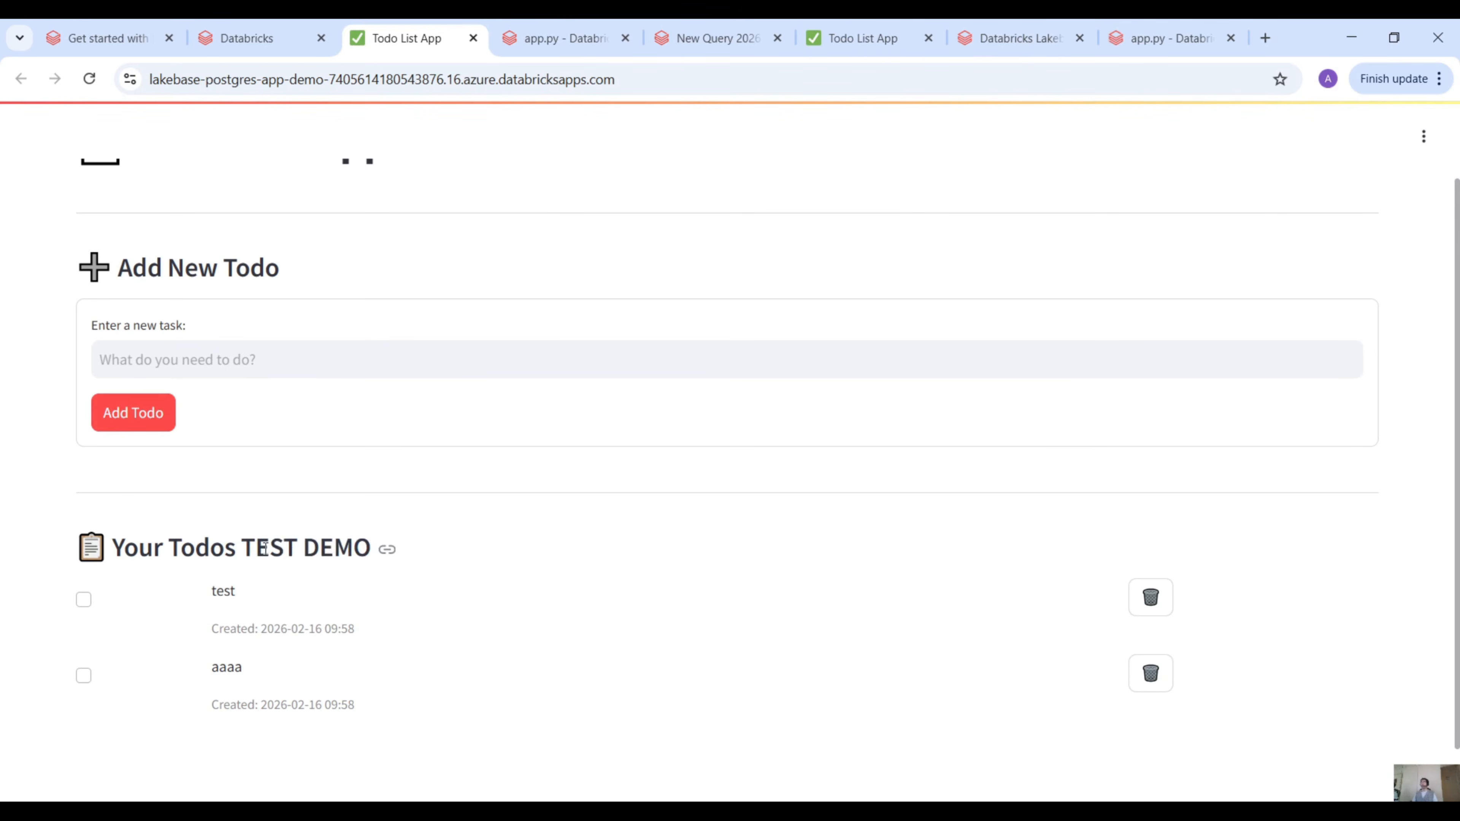
drag(250, 549, 196, 549)
click(196, 548)
scroll(512, 441, down, 1)
scroll(509, 444, up, 3)
scroll(495, 437, down, 4)
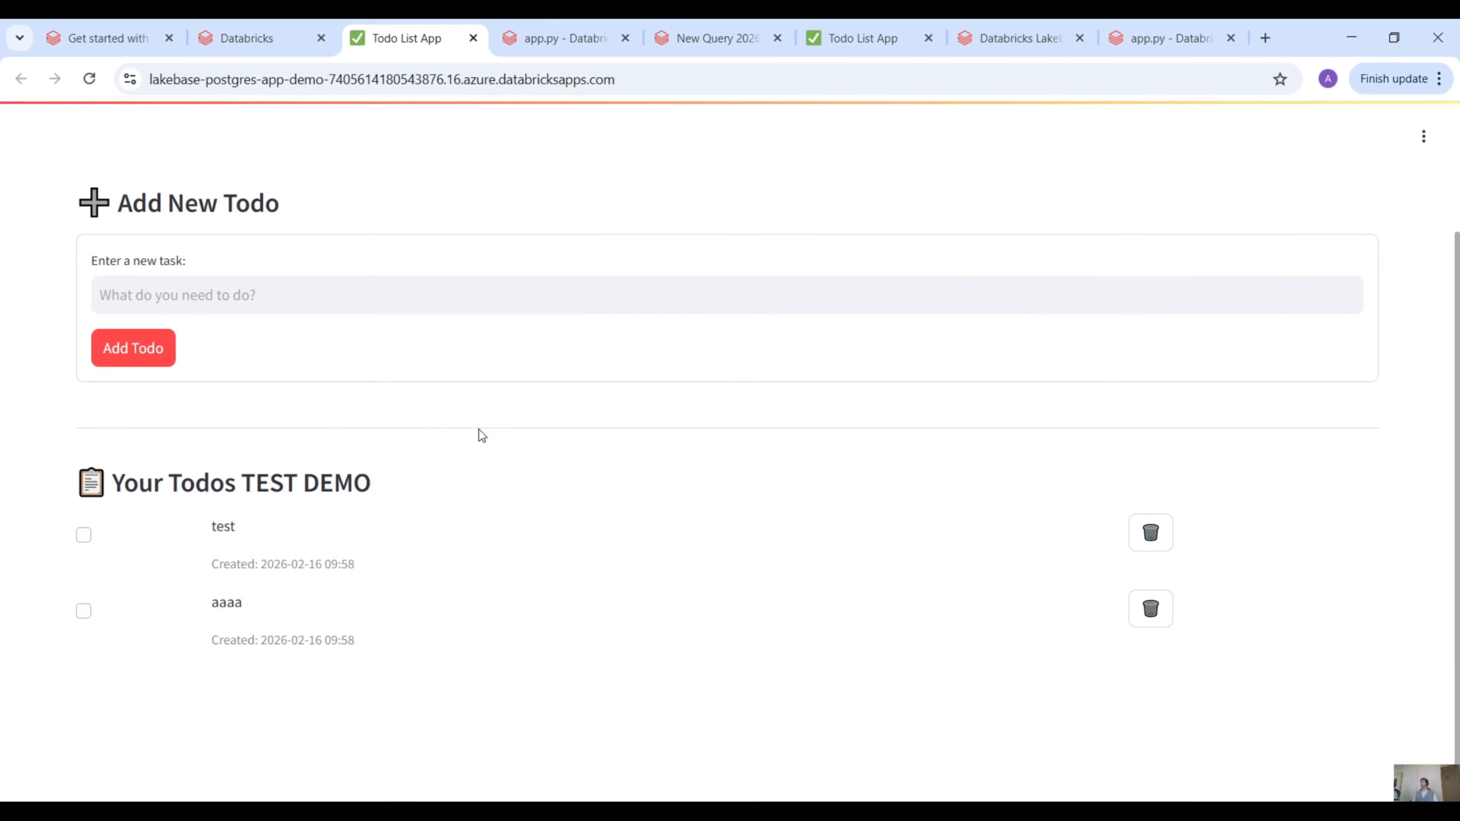
scroll(460, 431, up, 3)
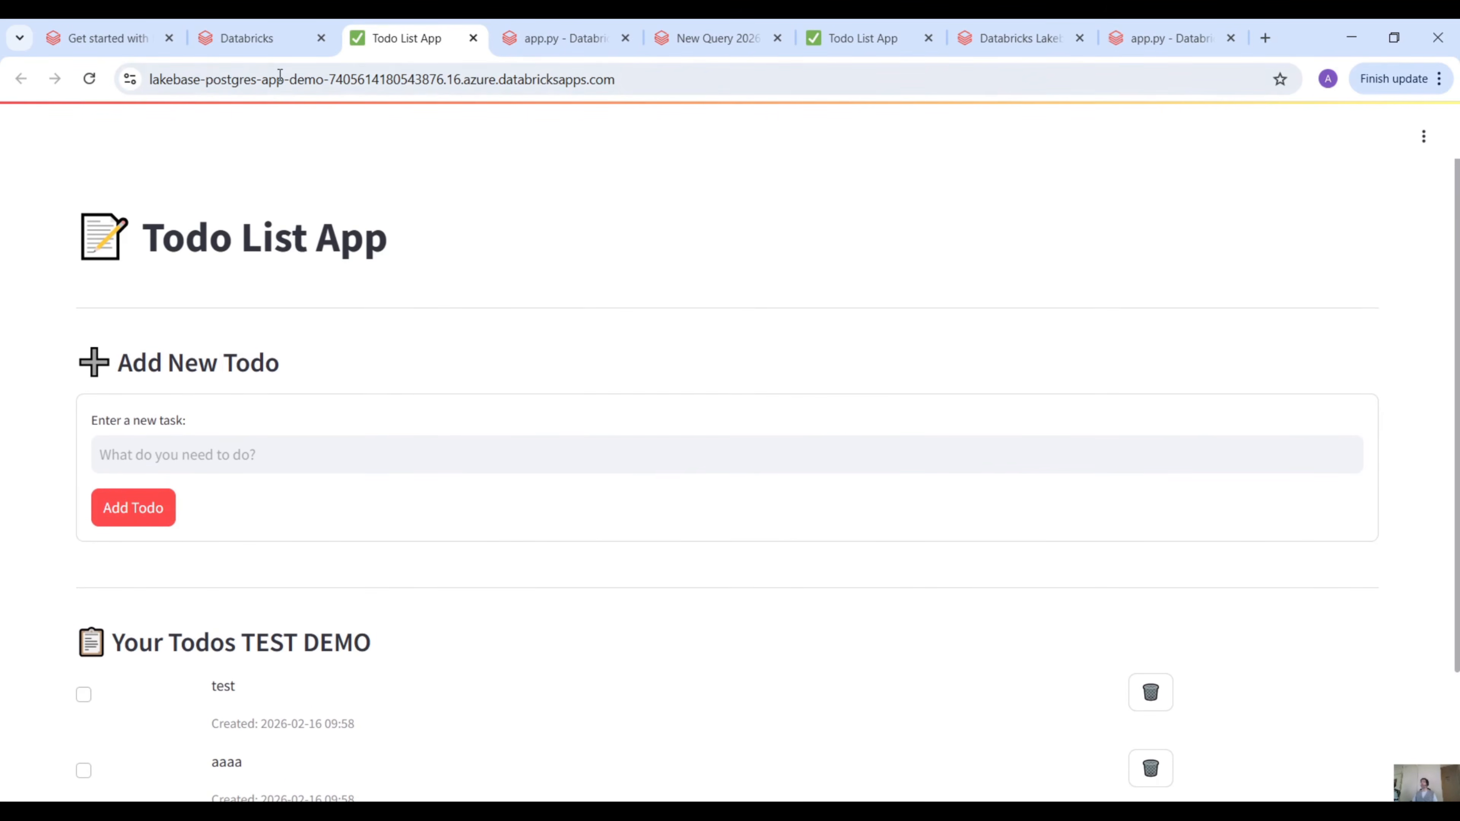
Step: Return to the saved SQL query and run only its SELECT * statement on the app schema's todos table
click(273, 34)
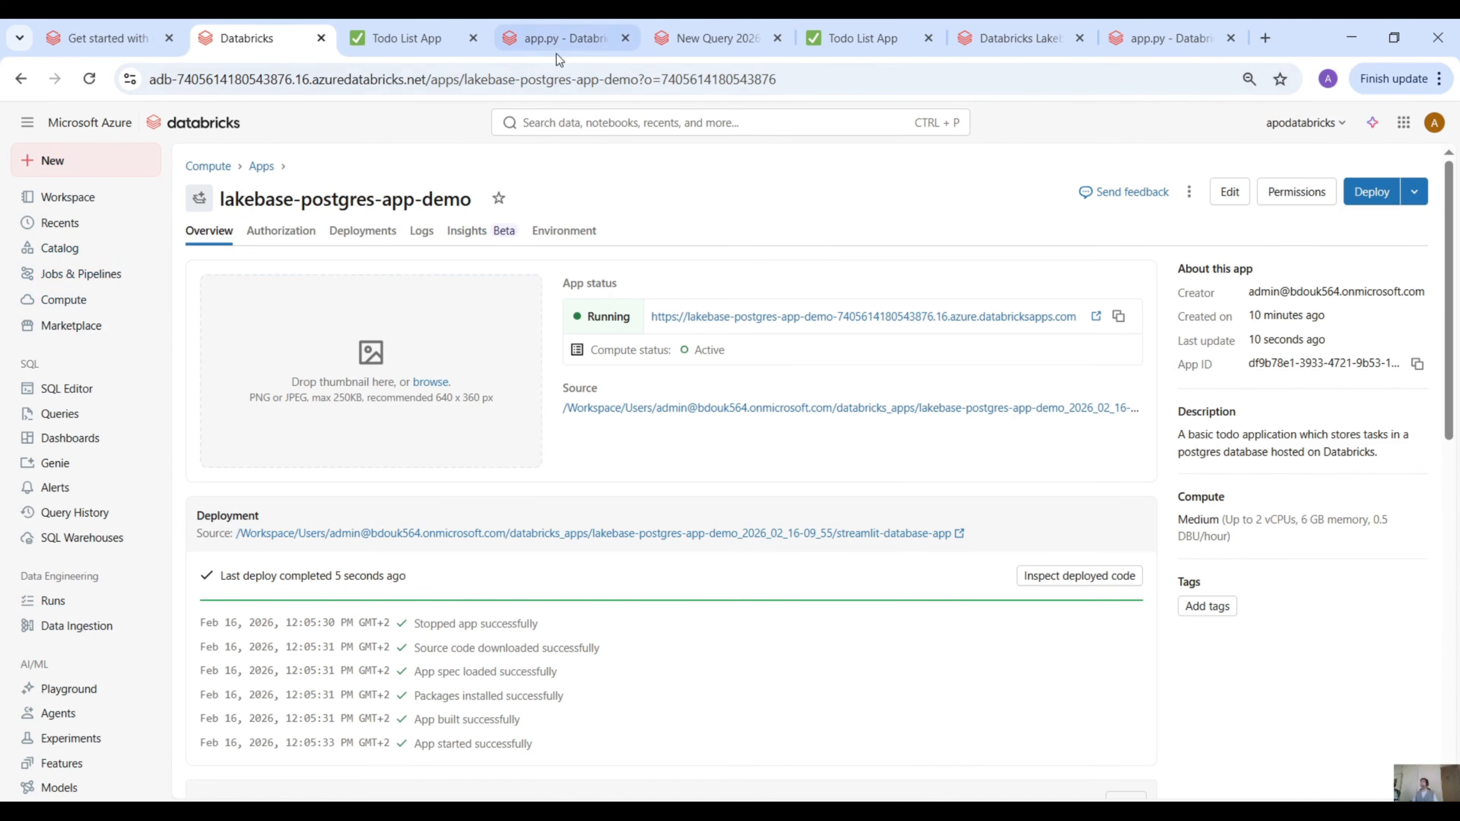
click(692, 46)
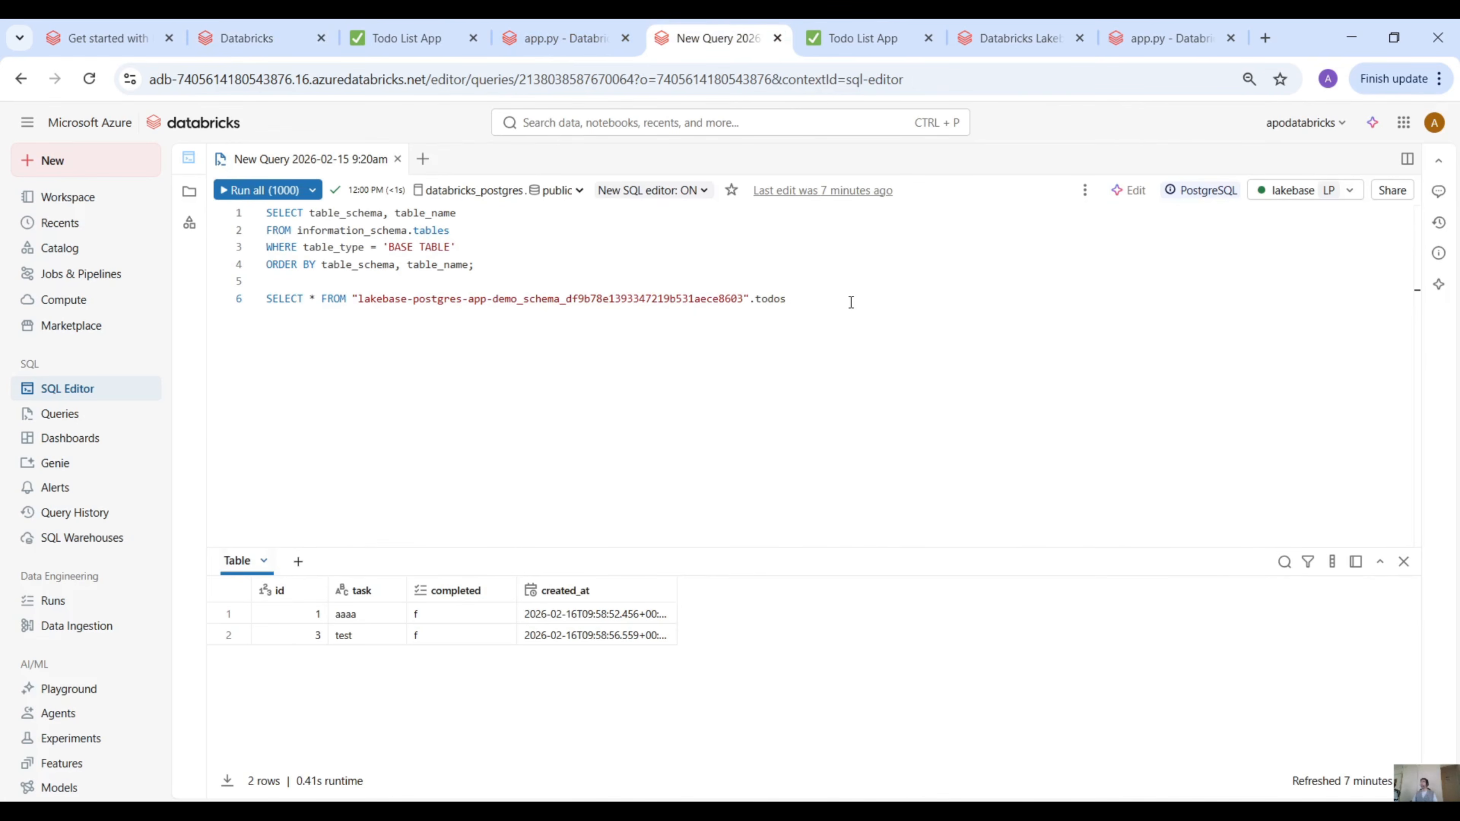
drag(852, 303, 242, 299)
click(241, 189)
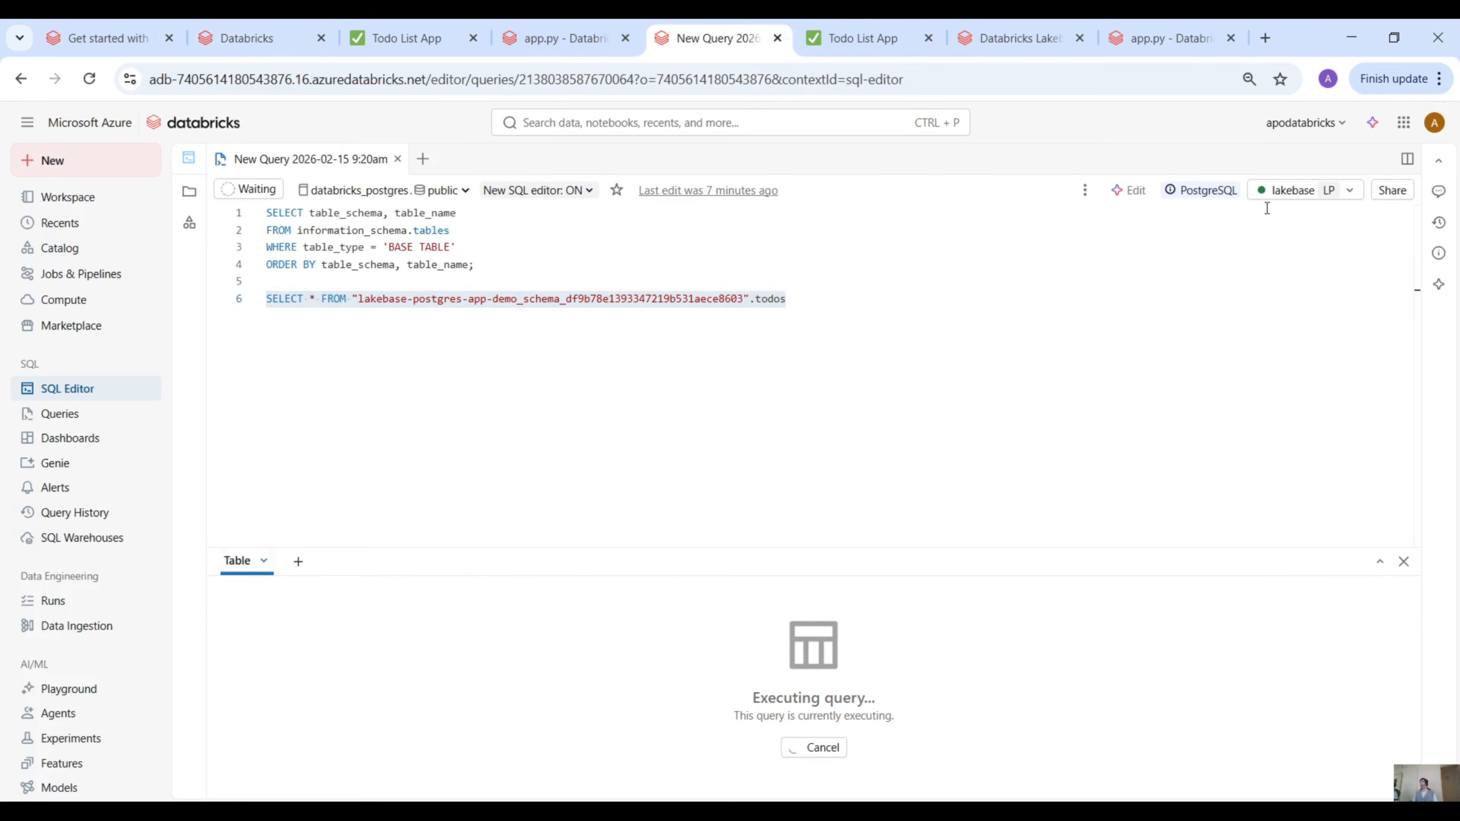
double_click(777, 300)
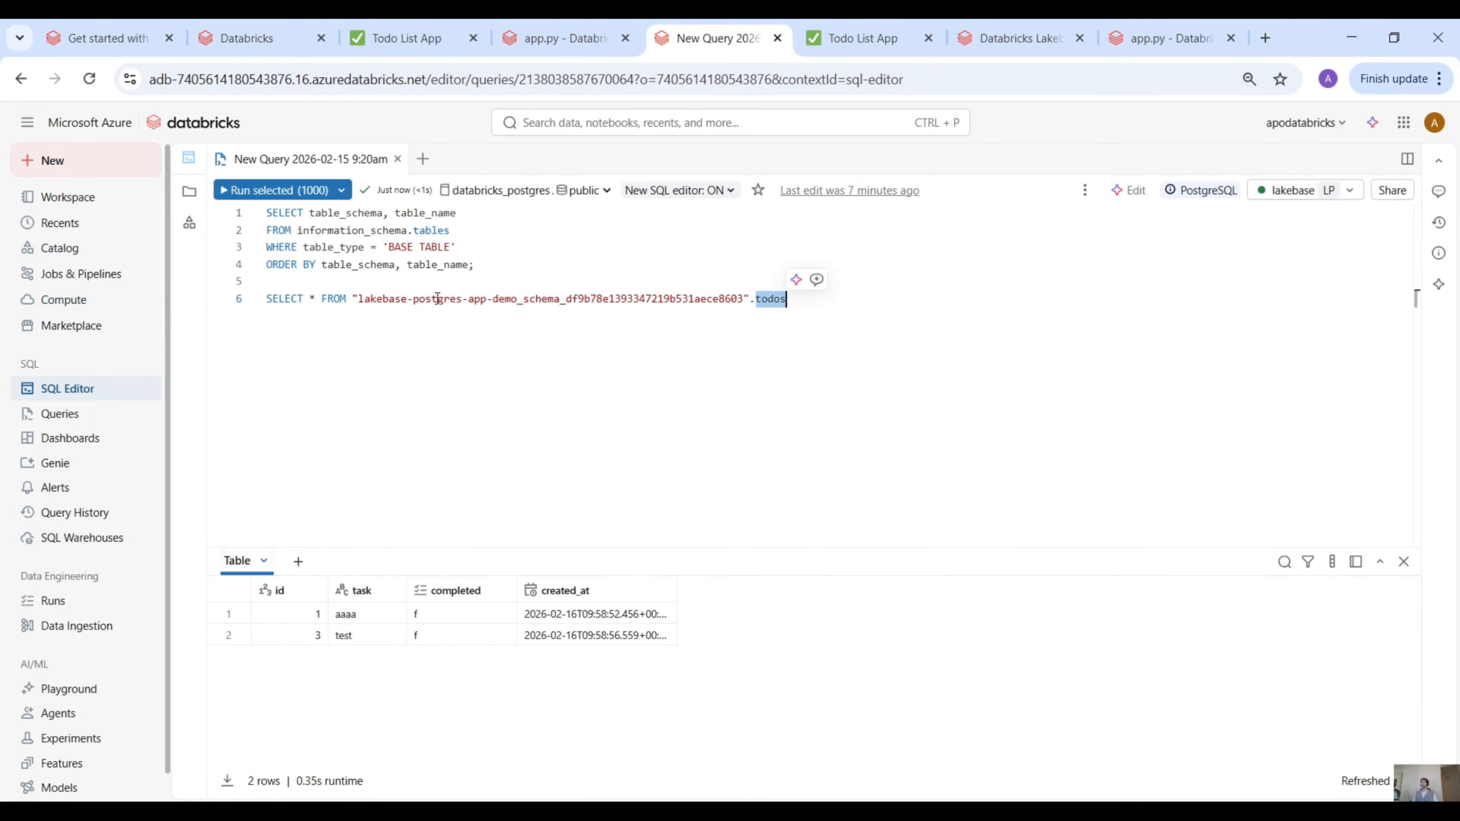
Step: Open lakebase_catalog in the Catalog Explorer and start the Serverless Starter Warehouse to display its schemas
click(123, 259)
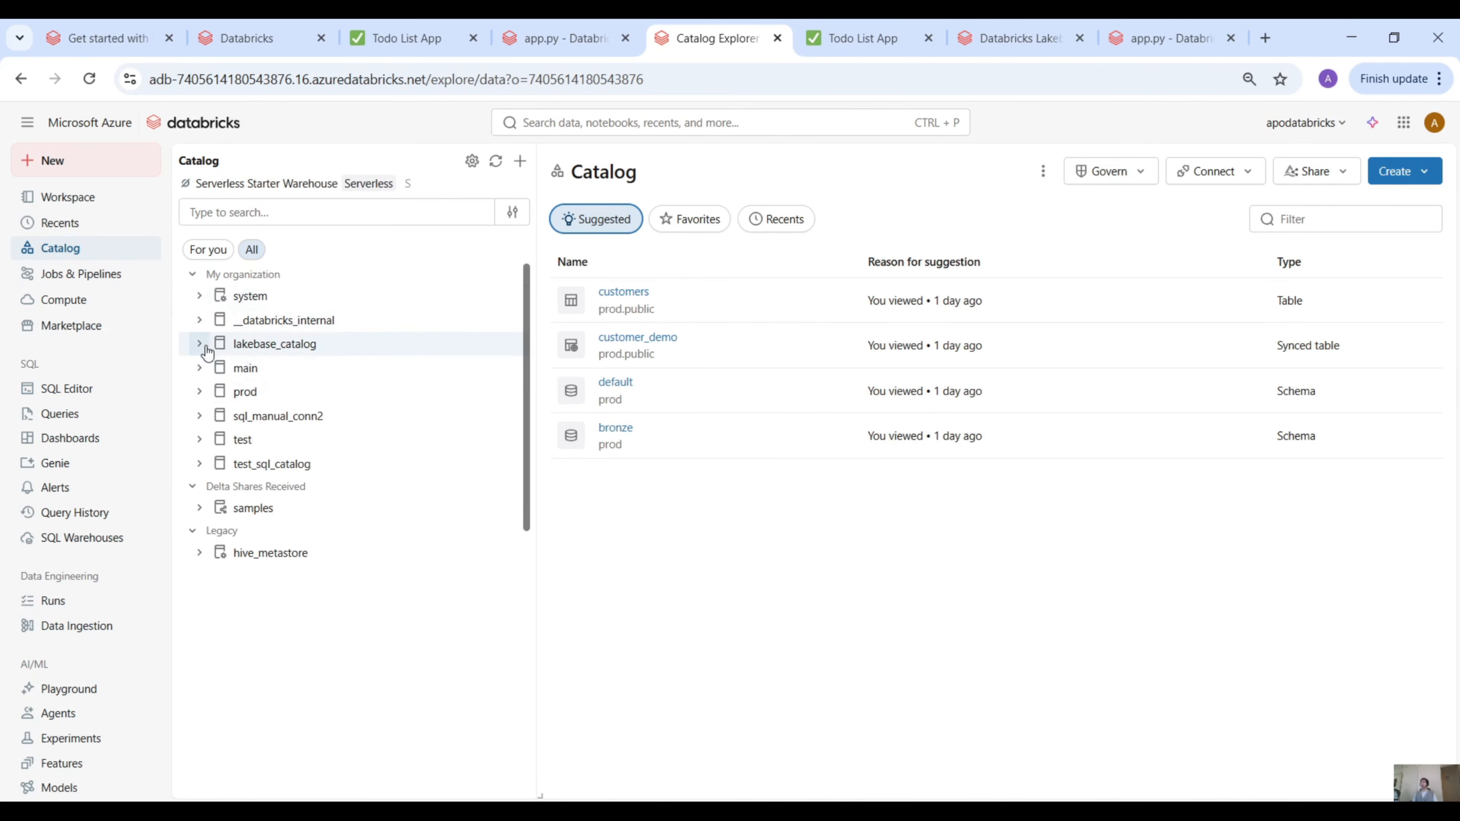
click(206, 348)
click(292, 350)
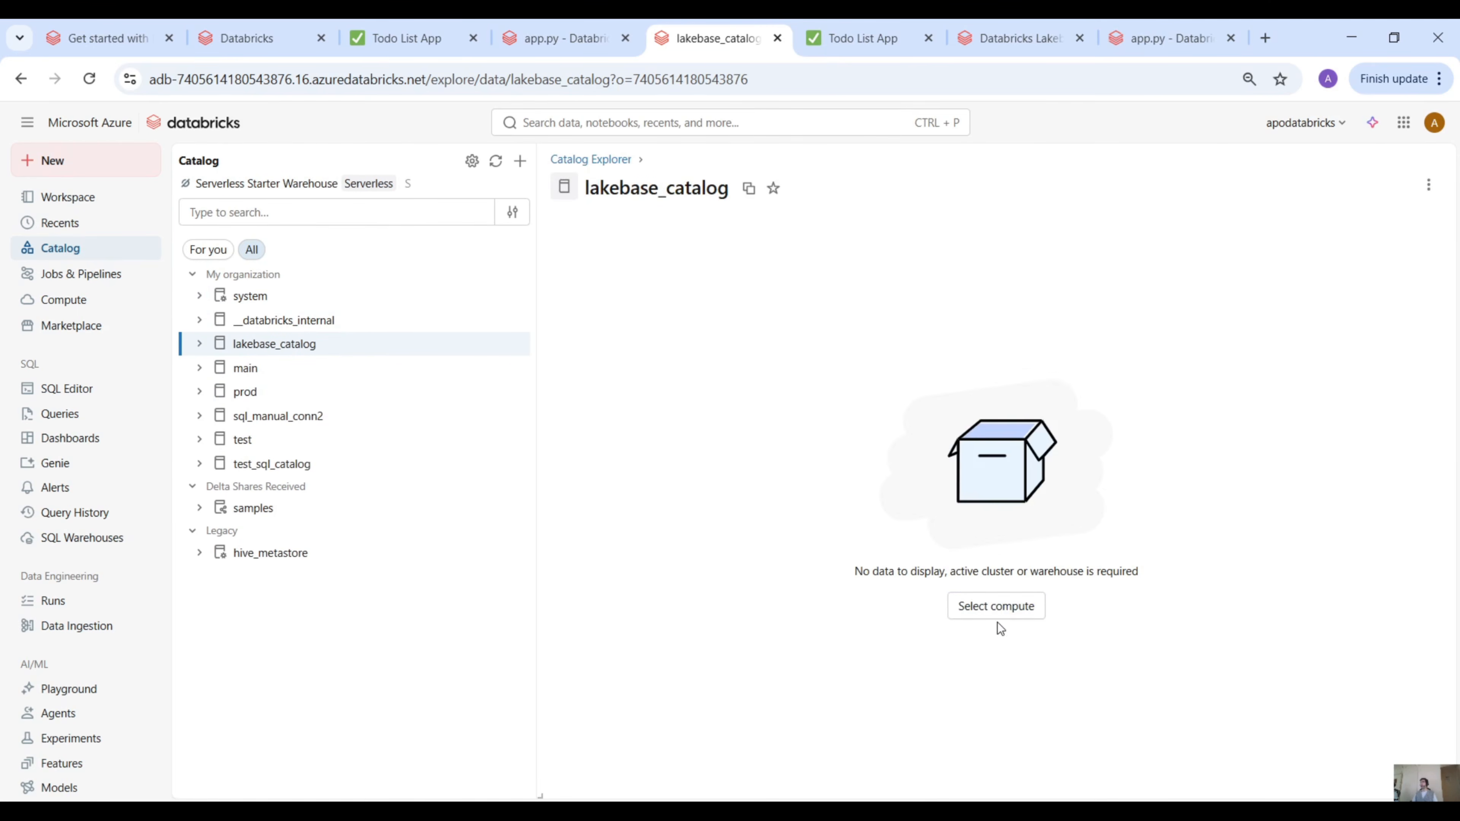
click(998, 607)
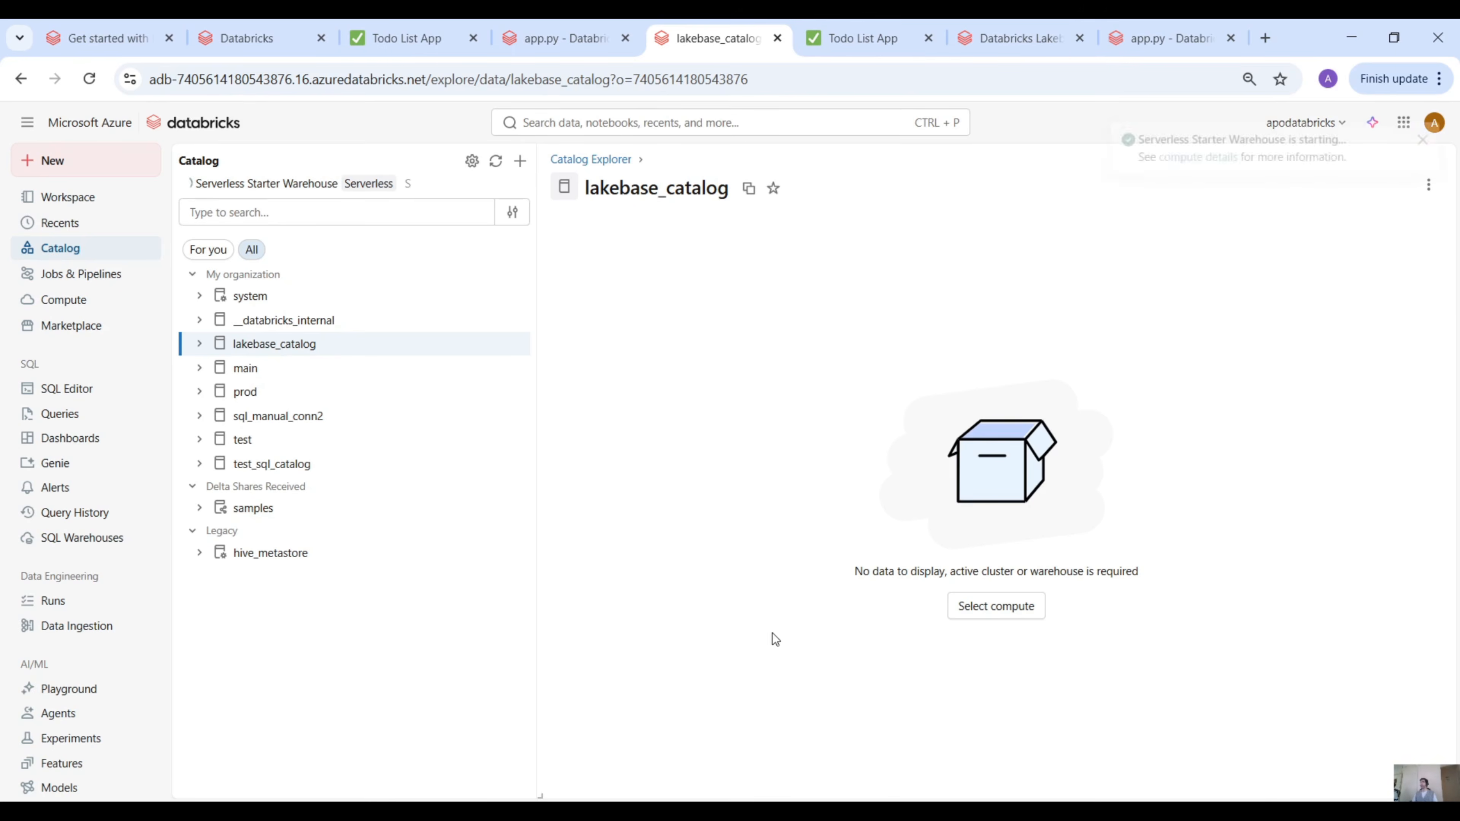
click(929, 505)
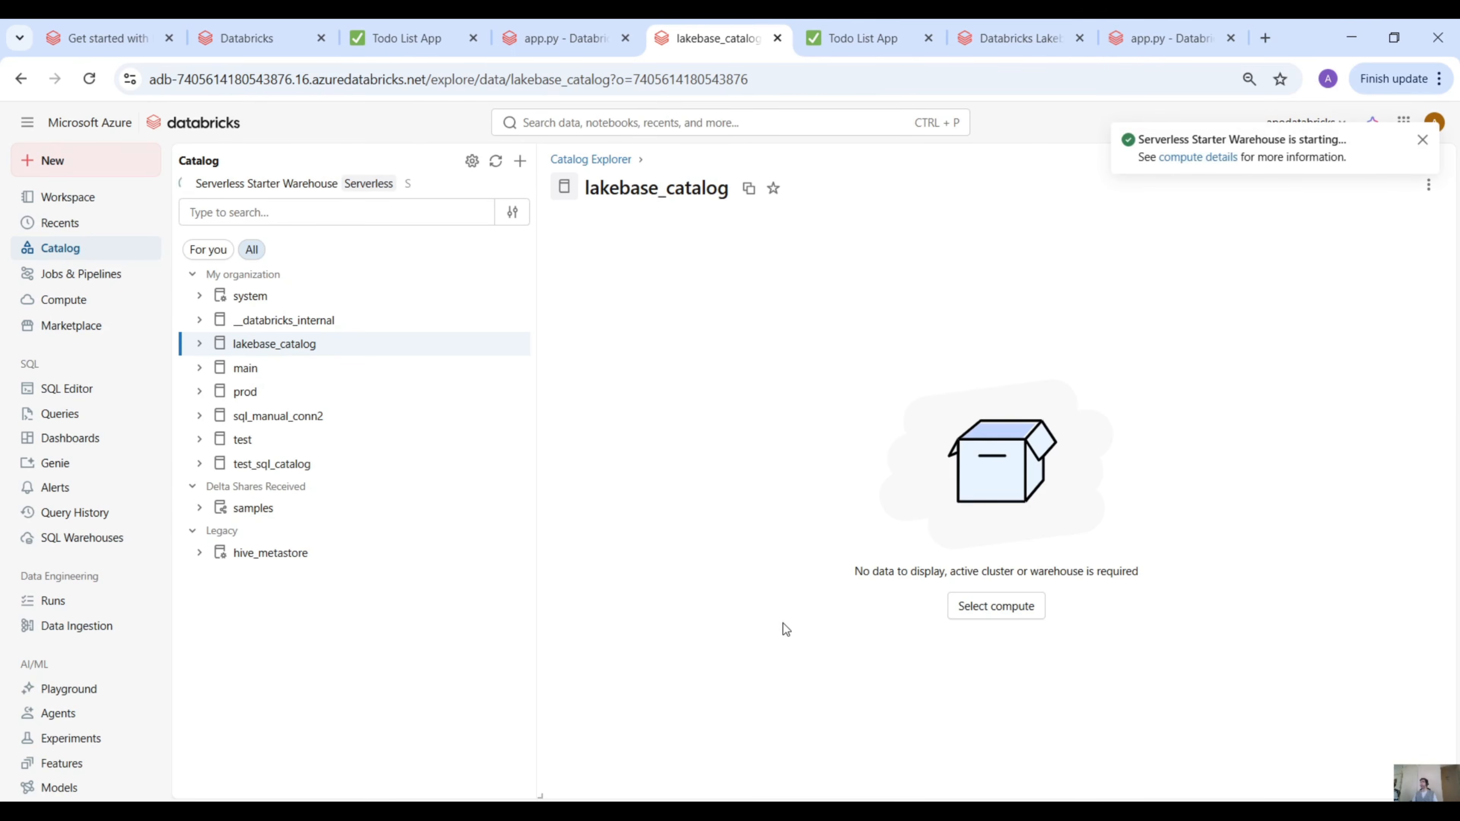
click(1422, 140)
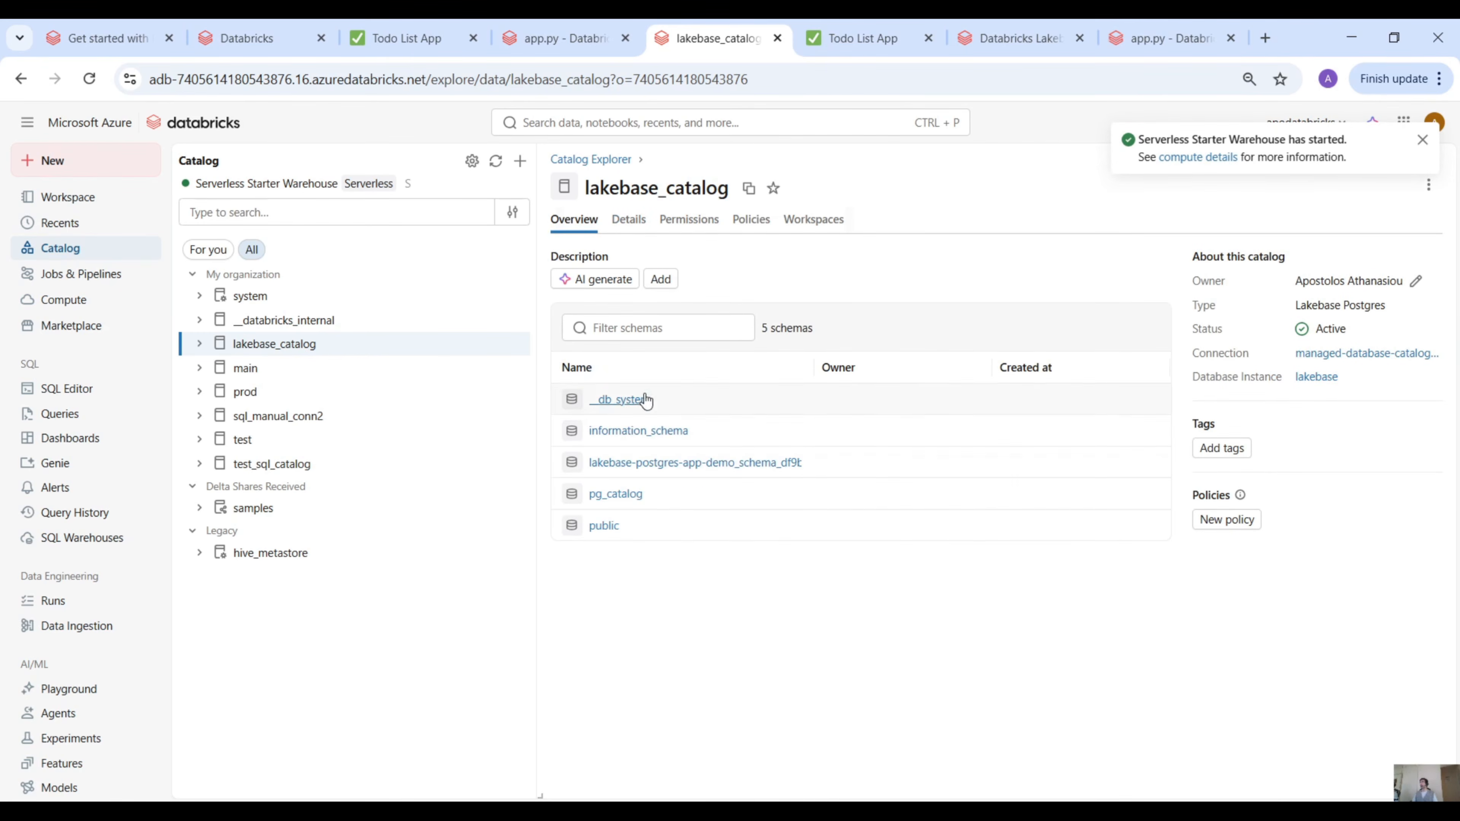
Step: Open the lakebase-postgres-app-demo schema in lakebase_catalog and view the overview of its todos table
click(678, 463)
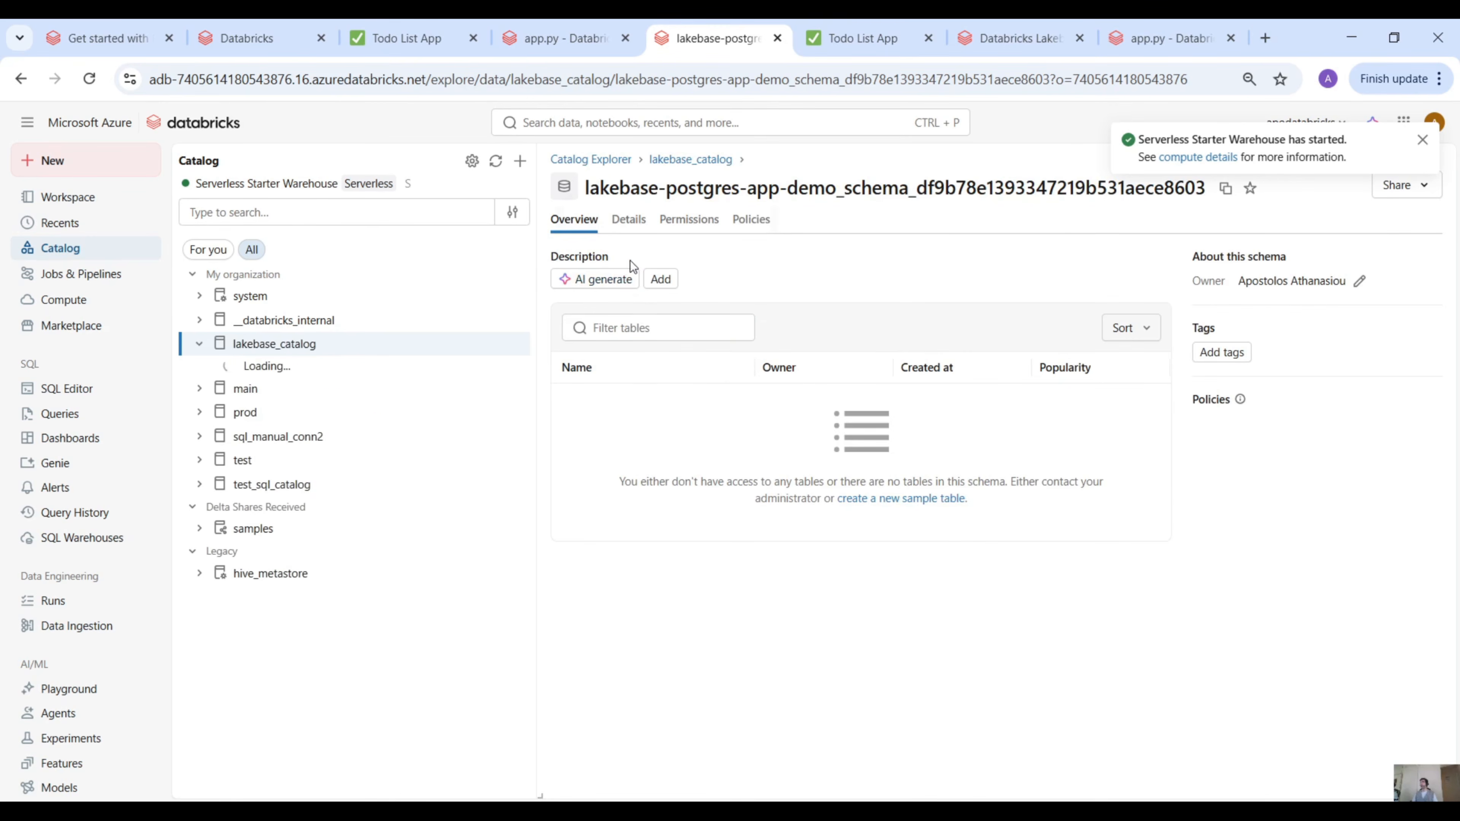
click(630, 226)
click(574, 227)
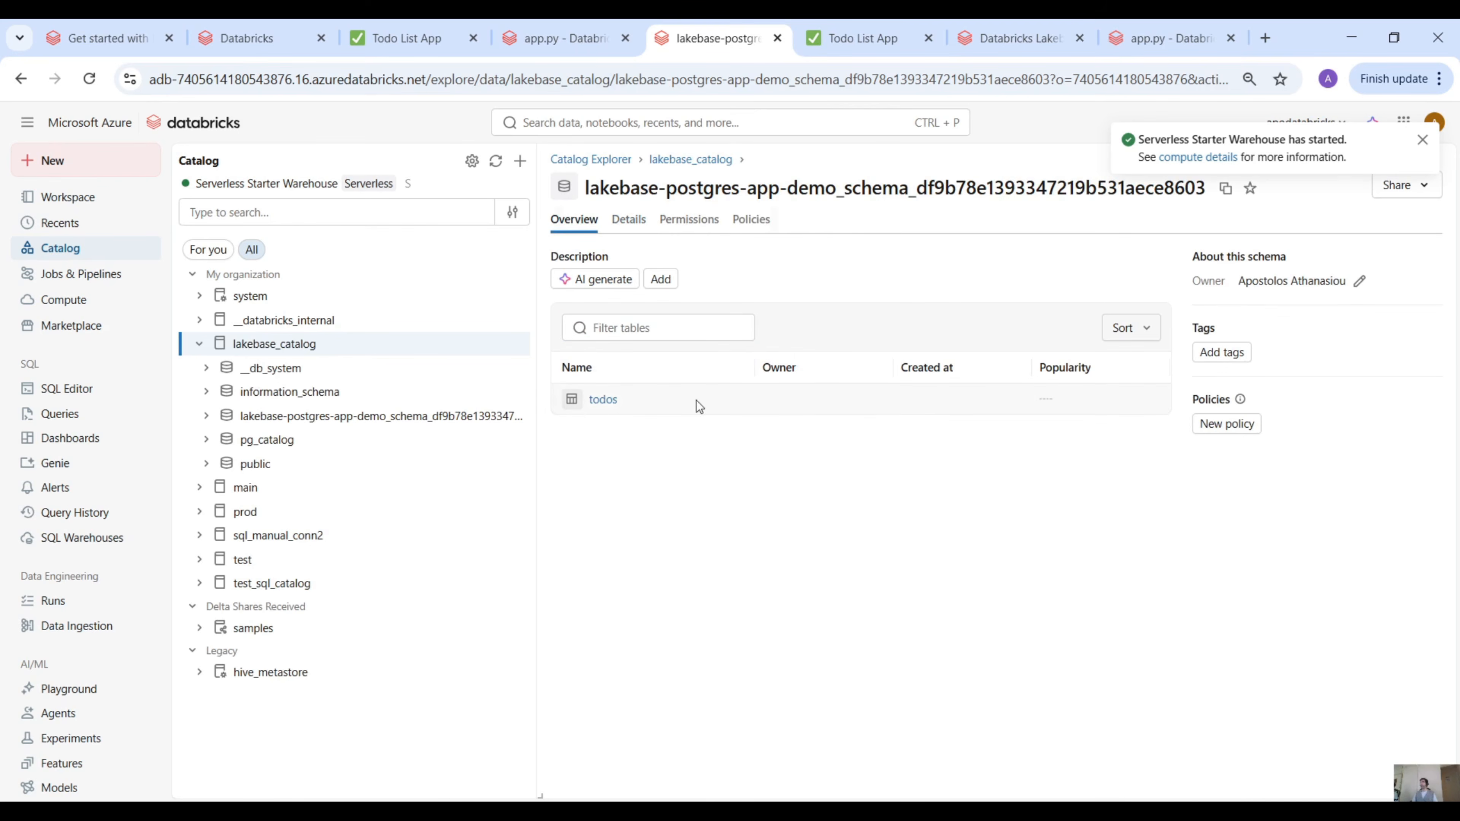
click(598, 401)
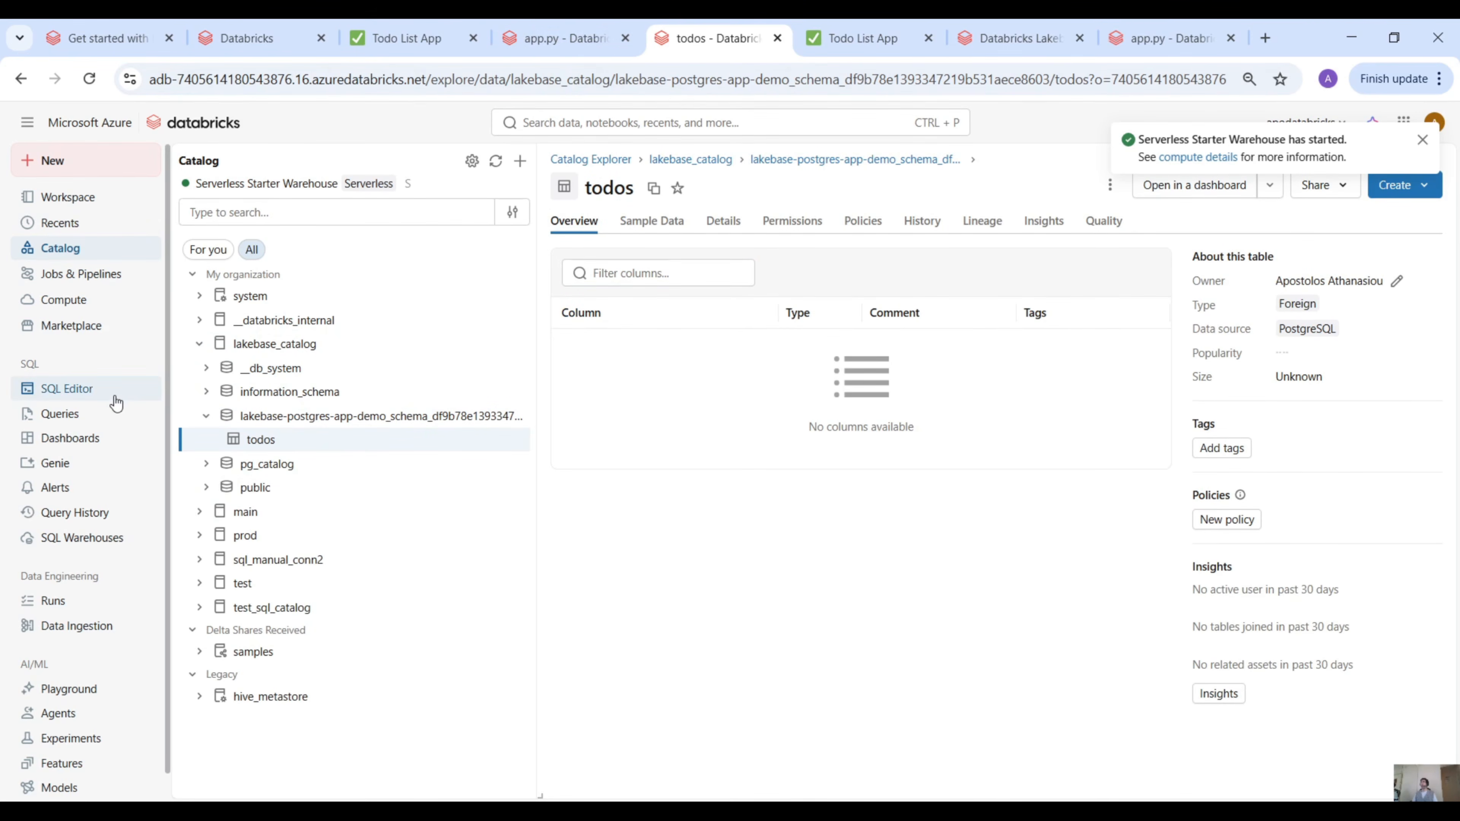
Step: Return to the lakebase-postgres-app-demo app page and review its authorization, deployments, logs and environment details
click(272, 46)
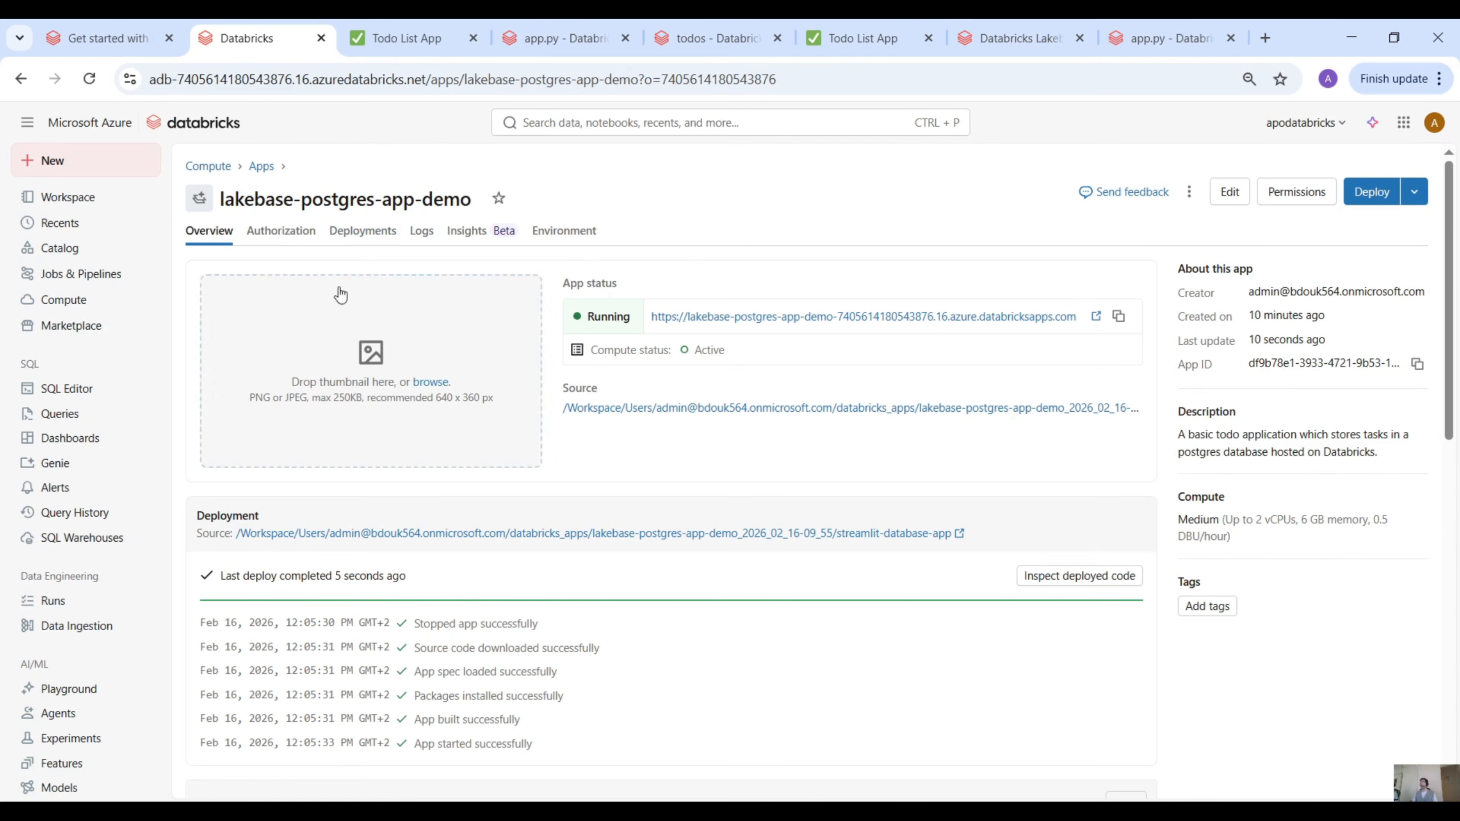
click(277, 238)
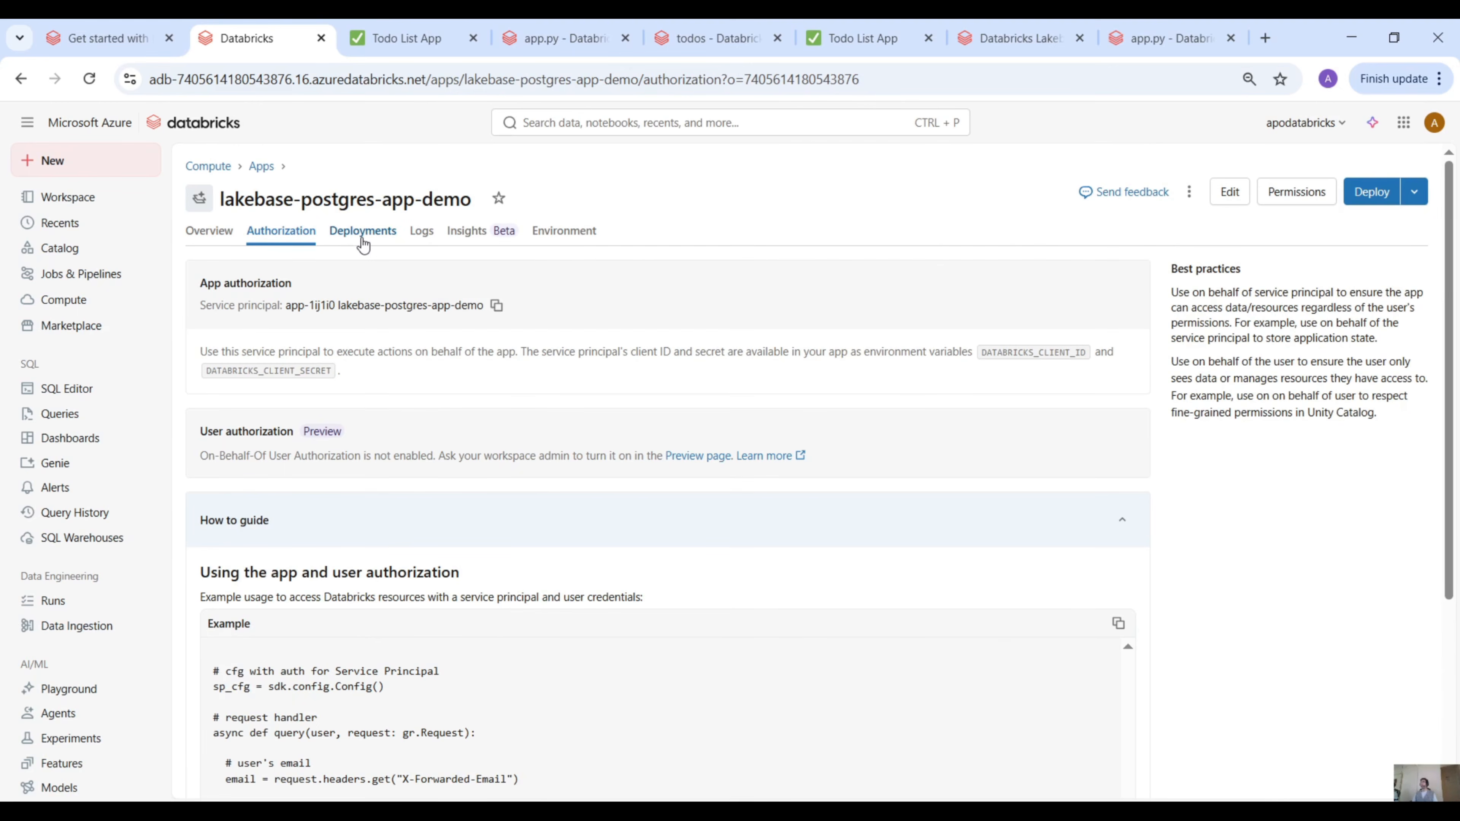
click(363, 236)
click(421, 236)
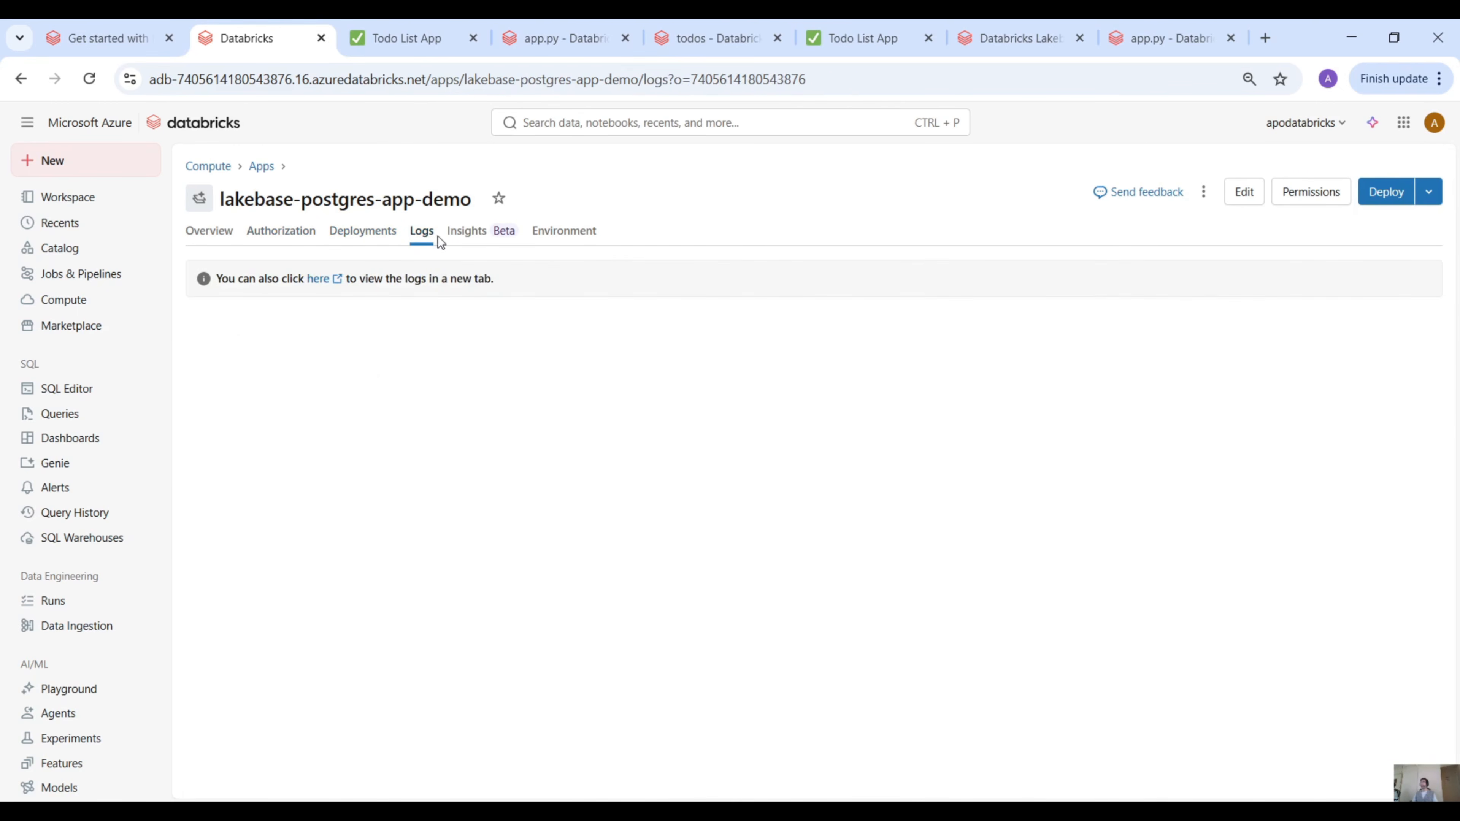
click(557, 237)
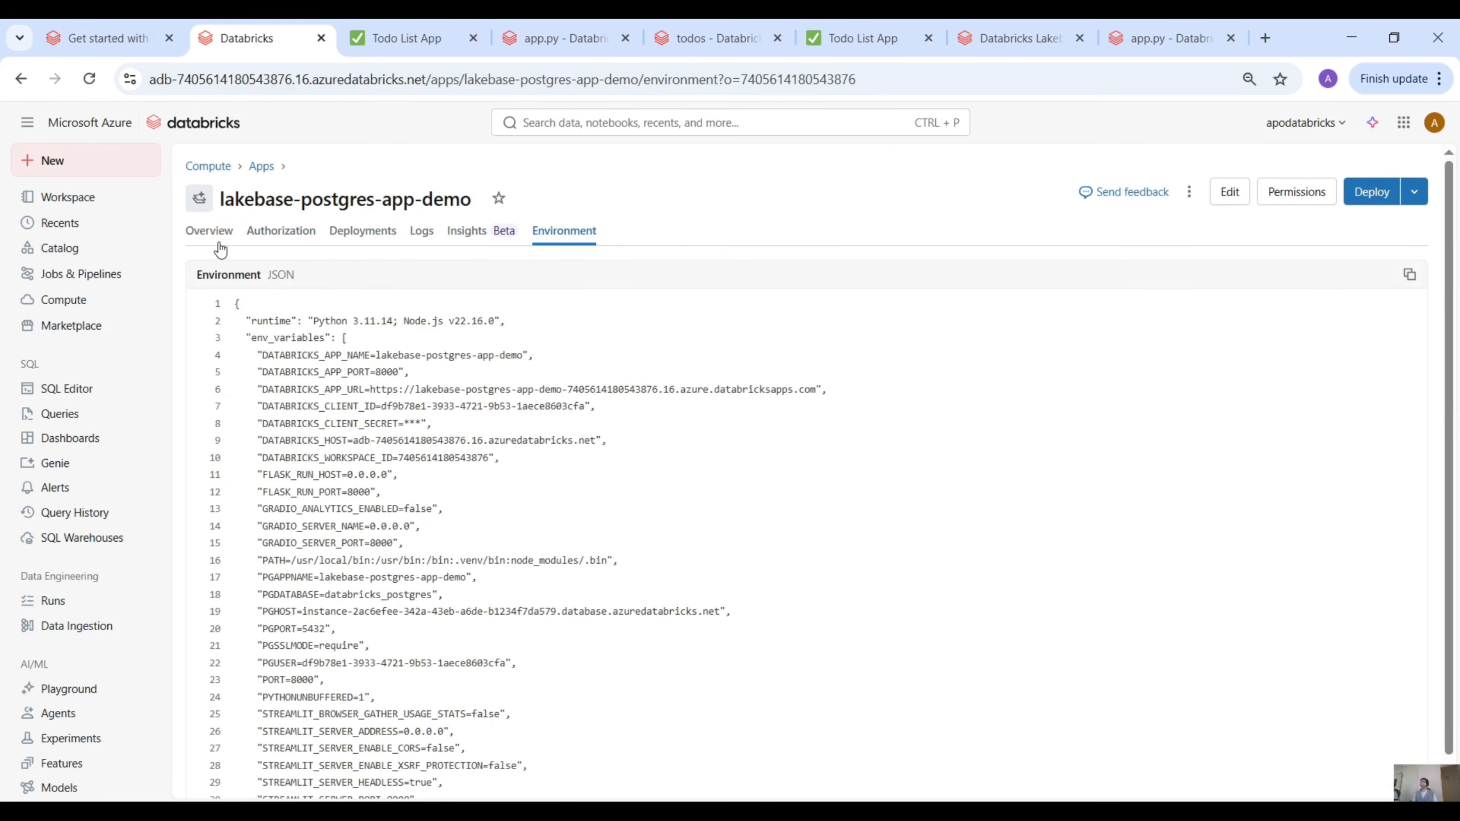
Step: Review the app overview's deployment history, app resources and the instructions for syncing, running and deploying from an IDE
scroll(1035, 512, down, 6)
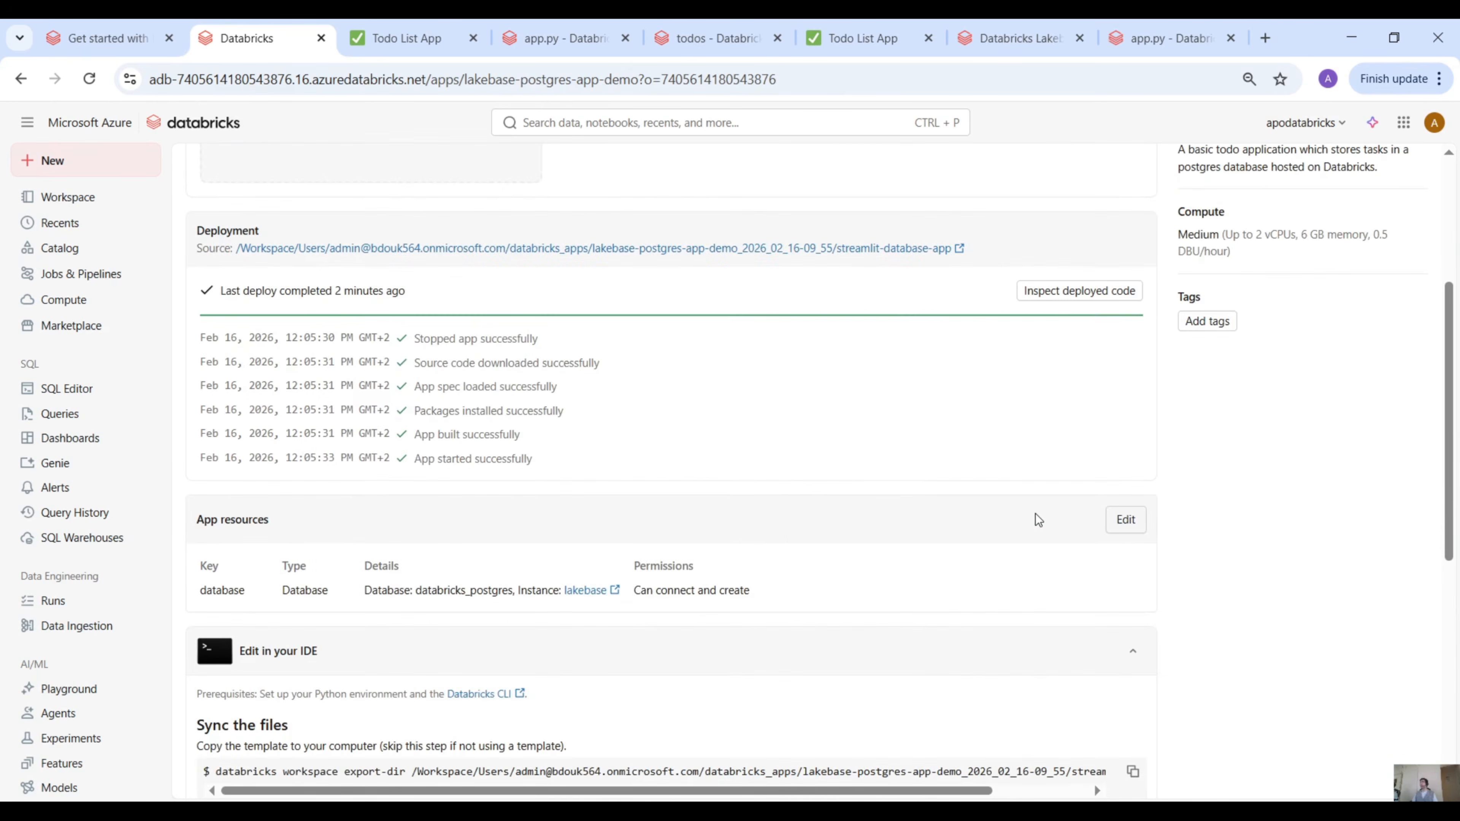
scroll(1032, 508, down, 7)
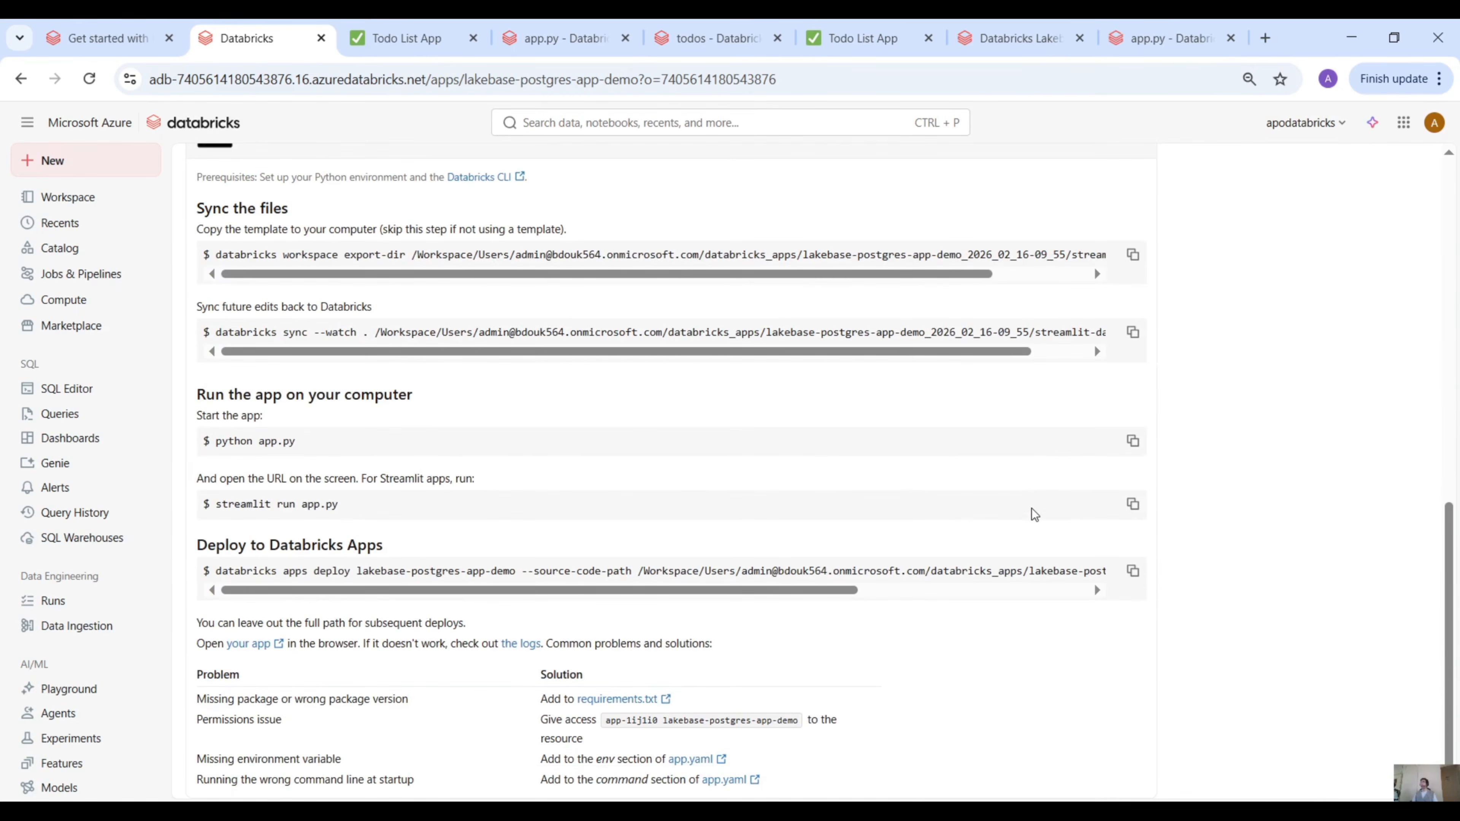
scroll(640, 521, up, 15)
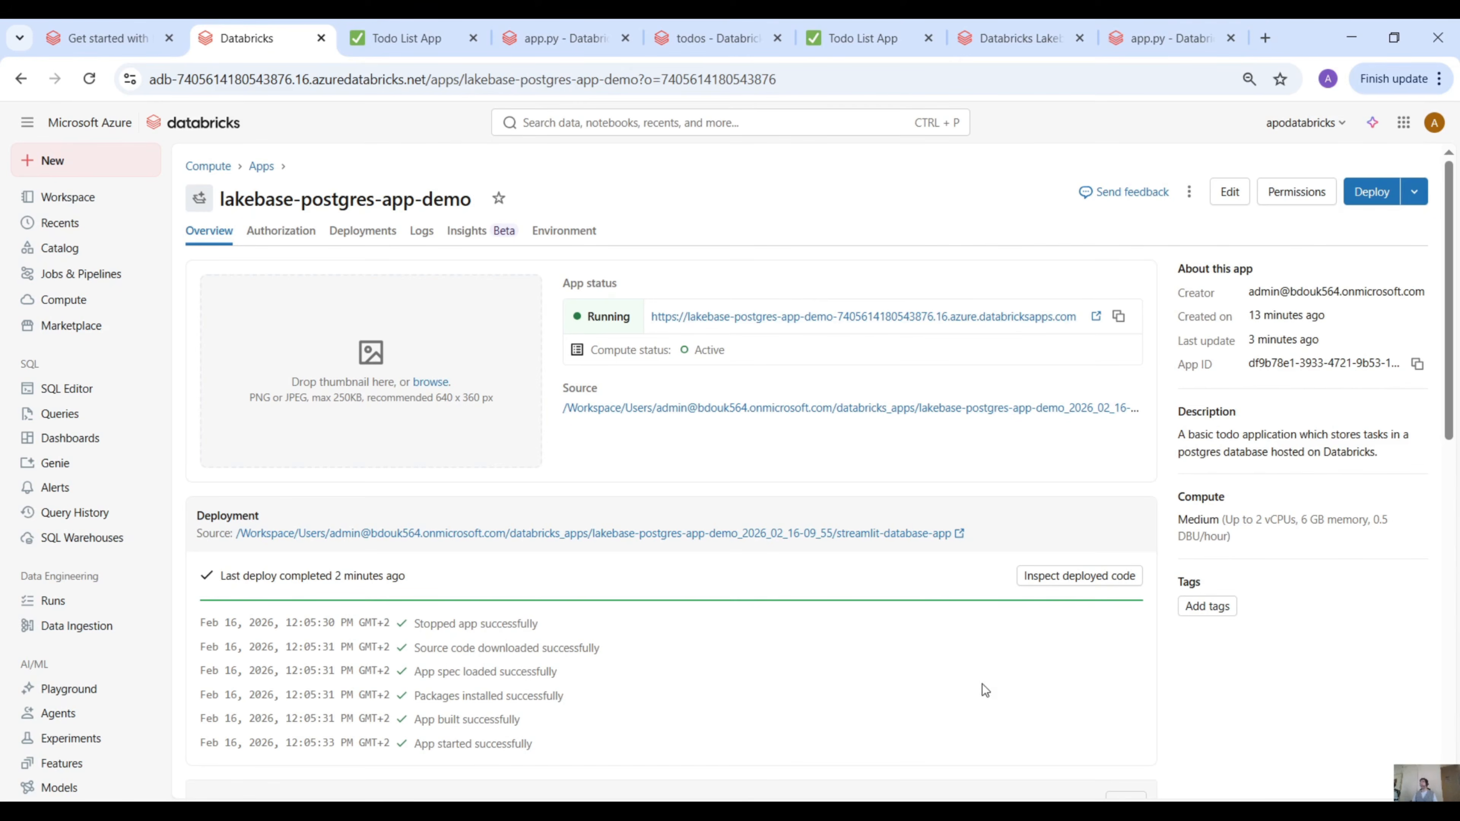
click(986, 811)
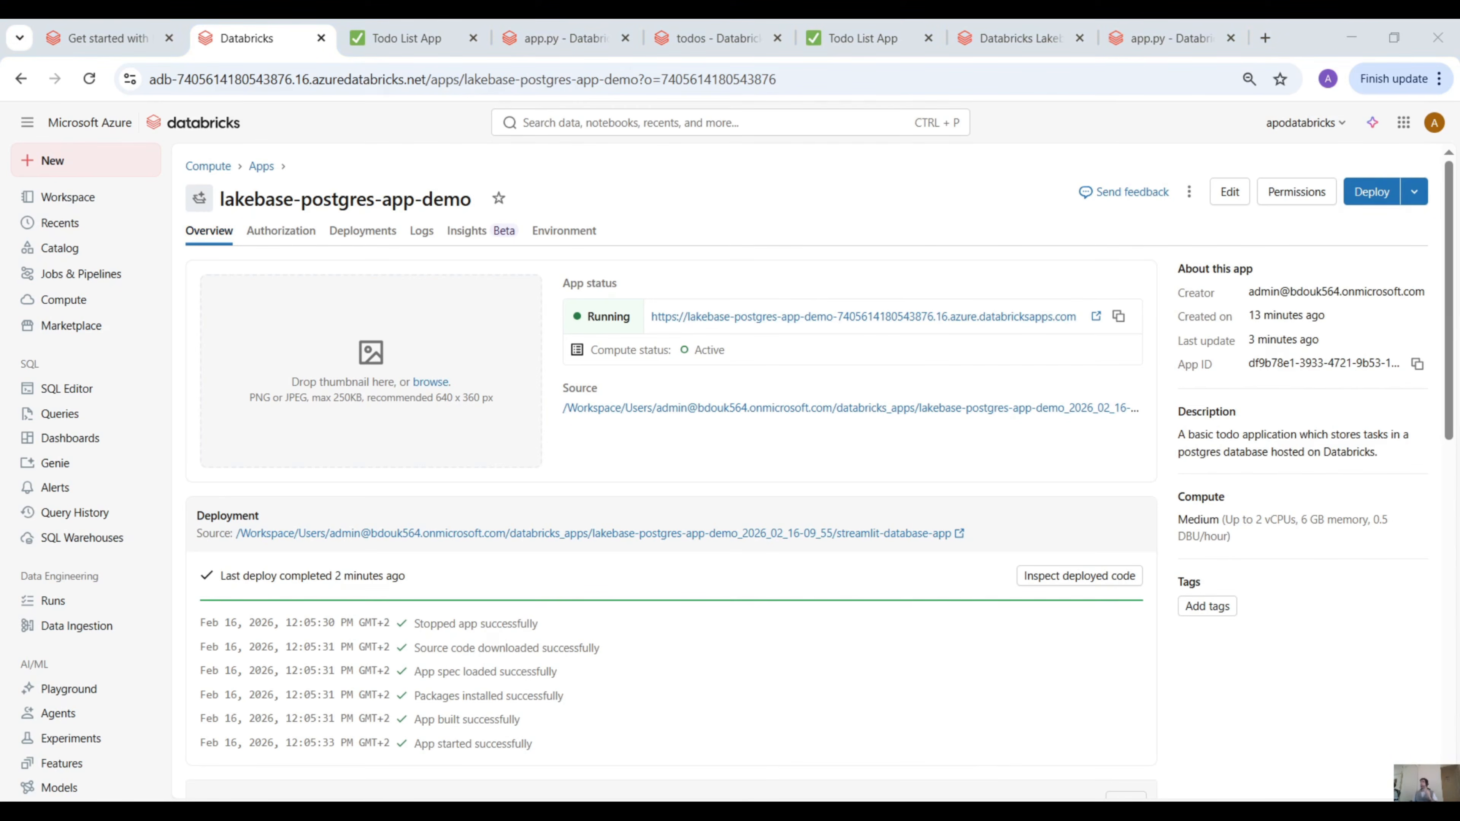